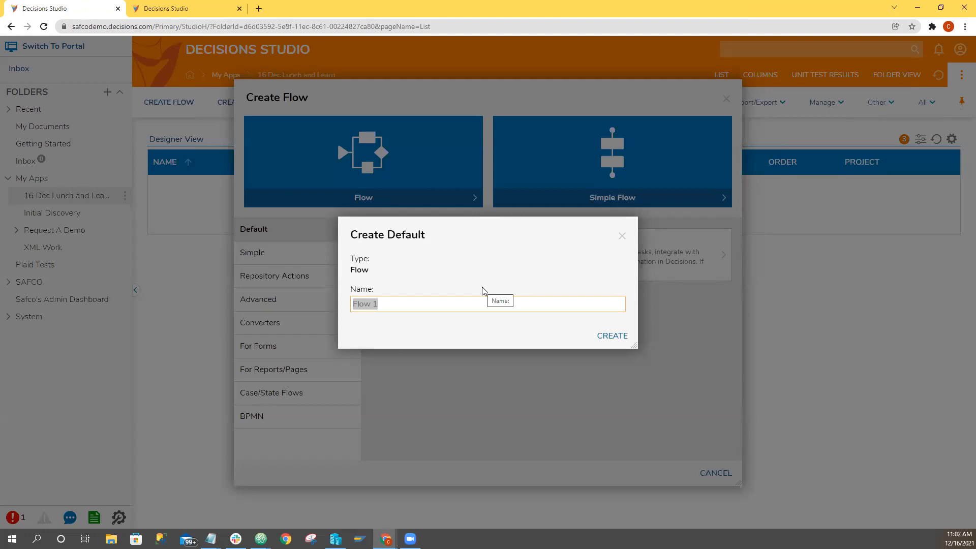
Create the default flow Flow 1 and add a String flow input named string1 to its start step.
left_click(611, 337)
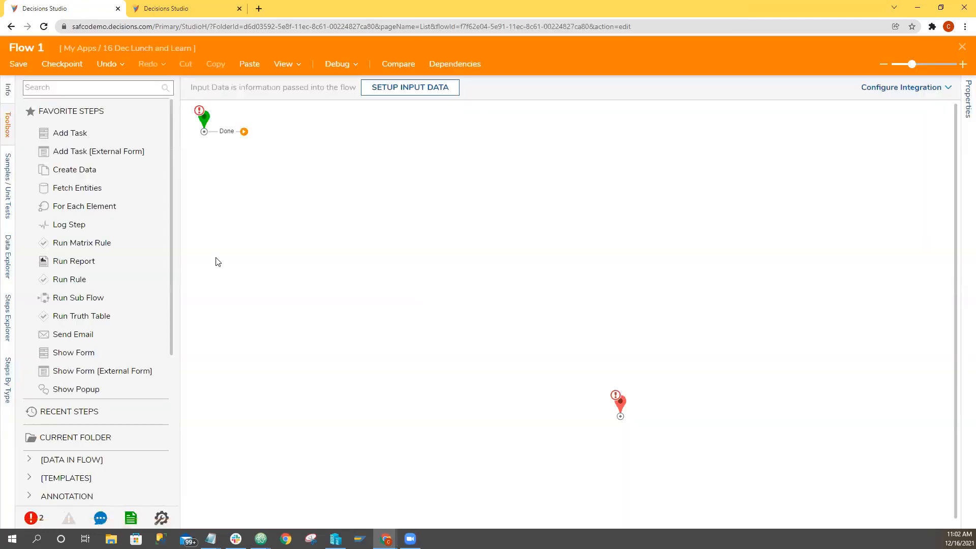
left_click(204, 117)
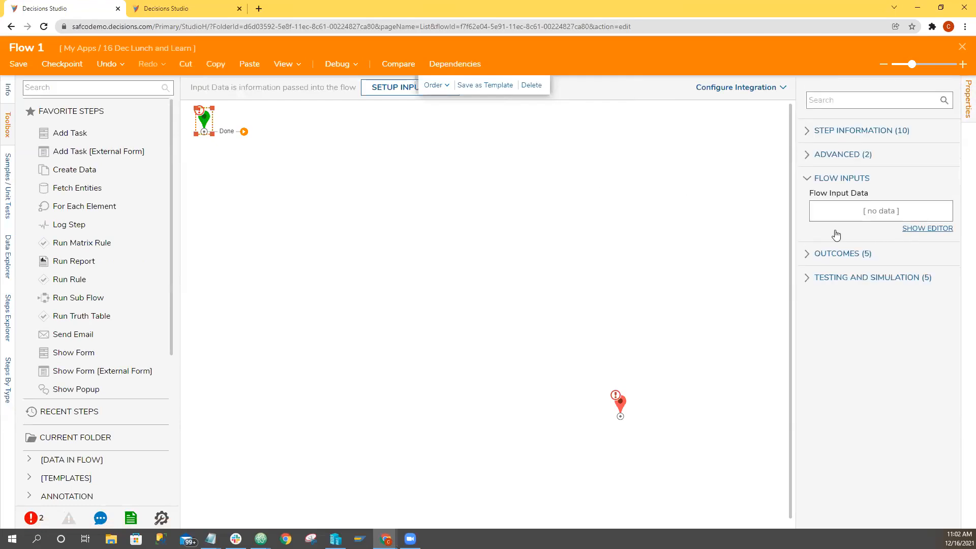
left_click(907, 233)
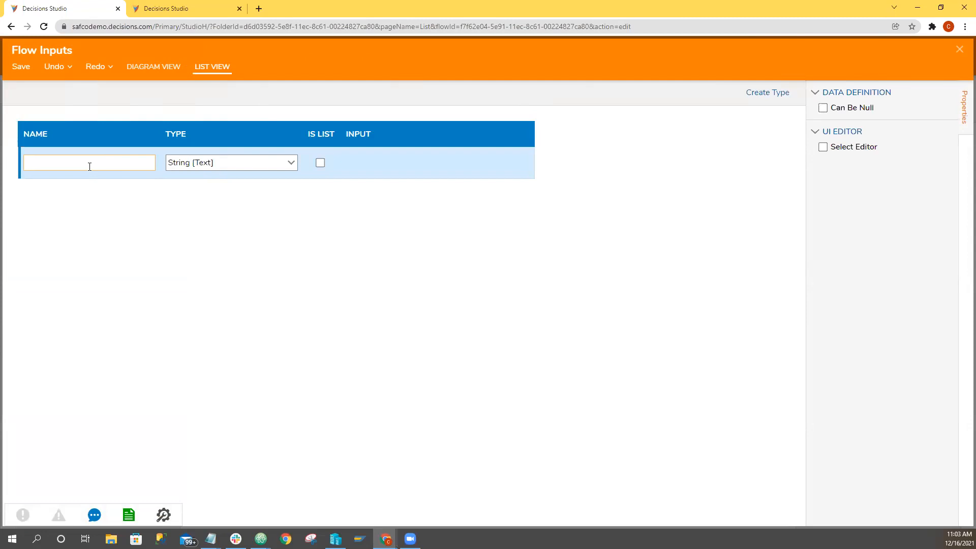
type("string1")
key("Tab")
Add a second flow input named date1 with type Date Time, and close the Flow Inputs editor keeping the inputs.
type("da")
key("BackSpace")
key("BackSpace")
type("date1")
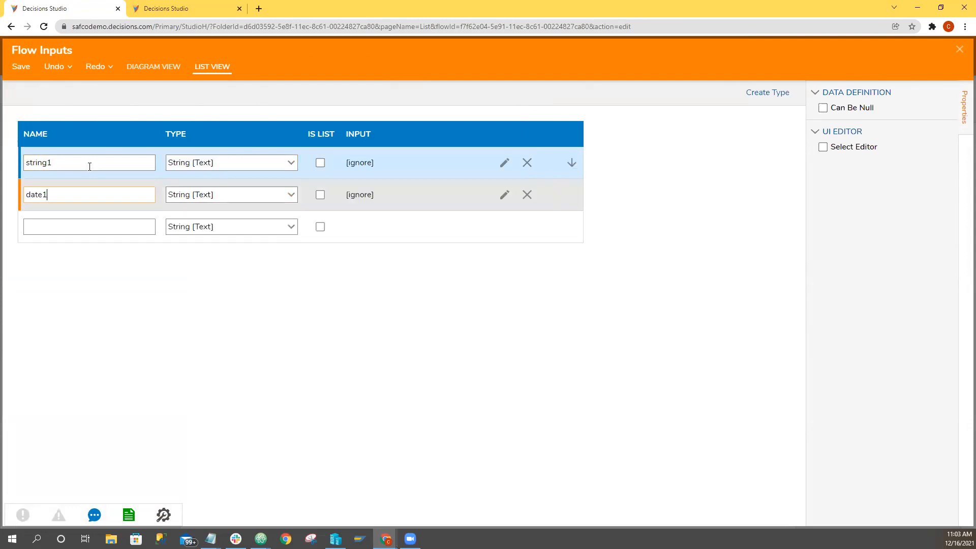
left_click(290, 194)
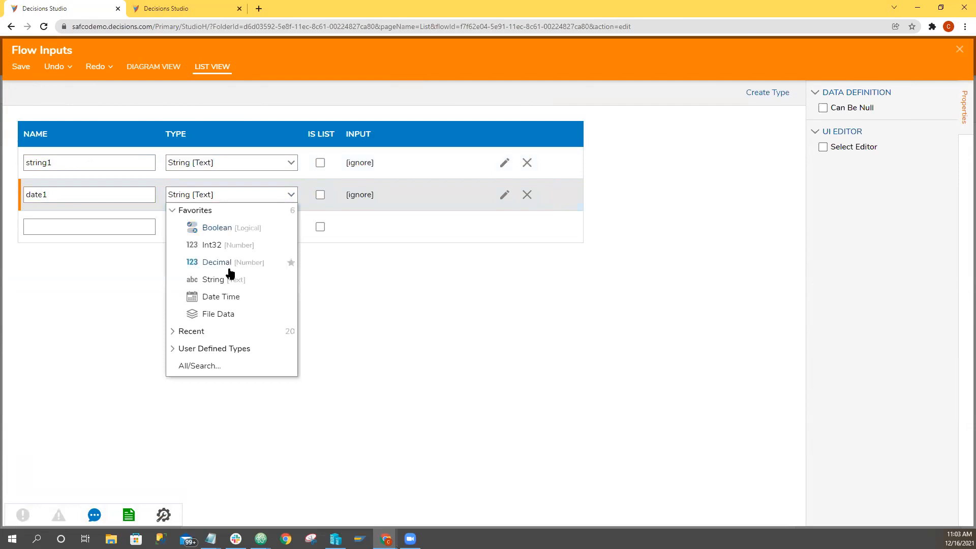
left_click(228, 297)
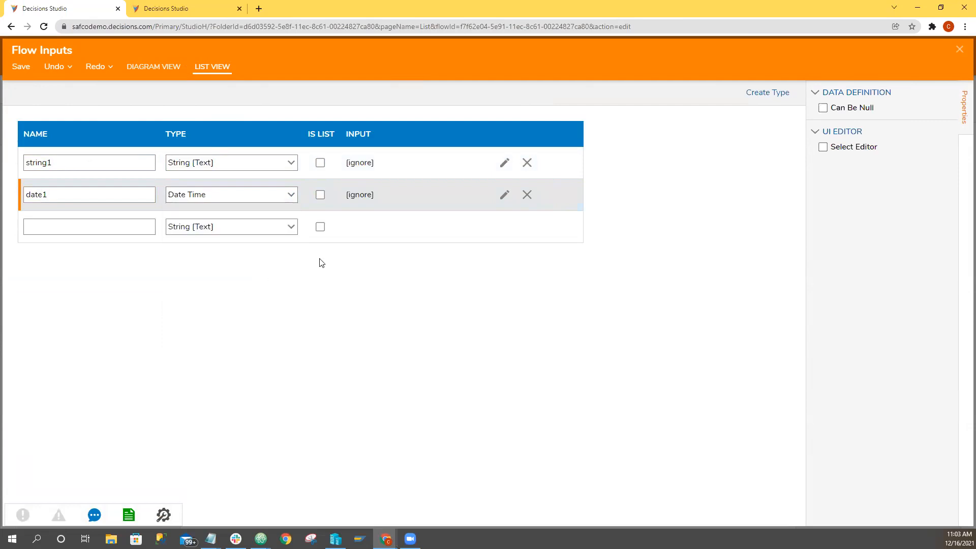
key("Escape")
left_click(607, 311)
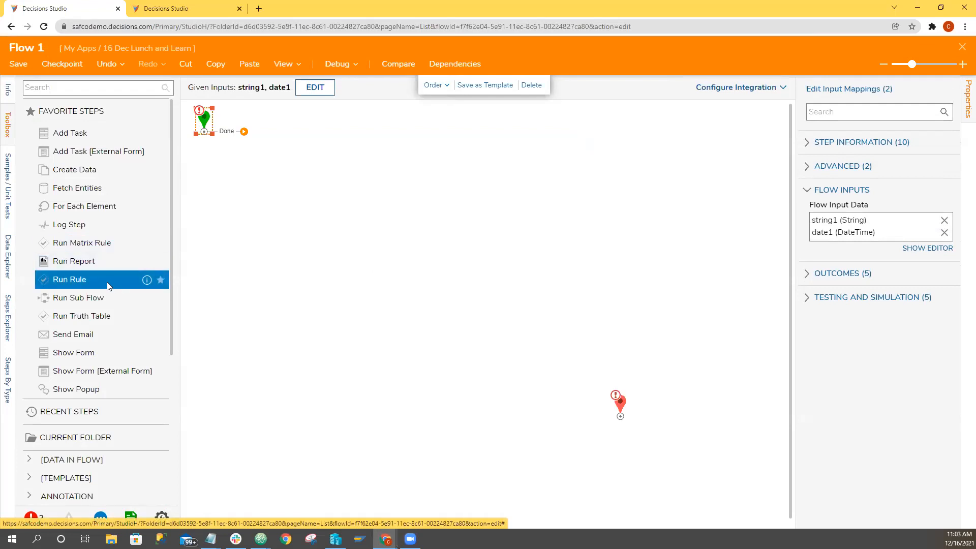
Find the Run Report step, add it after the start step and connect its Done outcome to the end step.
left_click(76, 87)
type("run report")
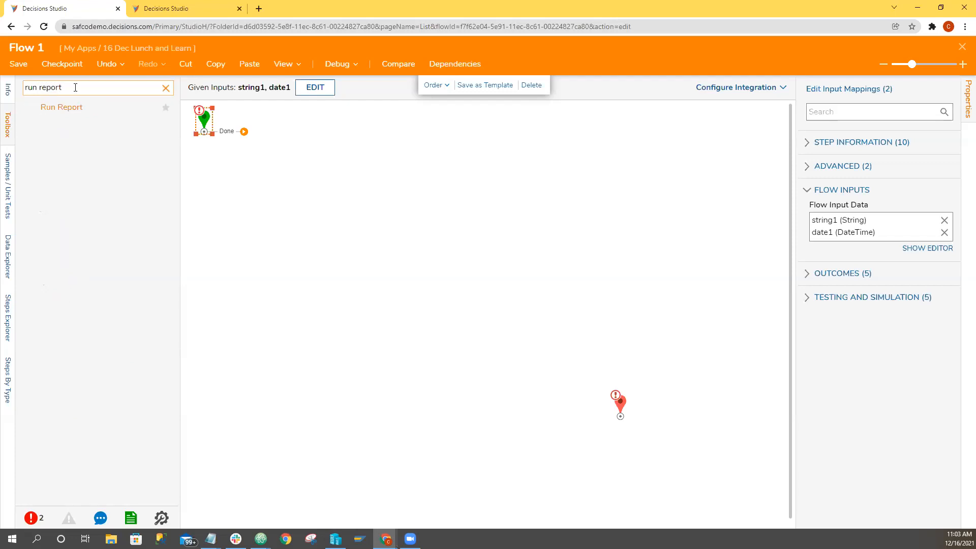
left_click_drag(72, 106, 318, 199)
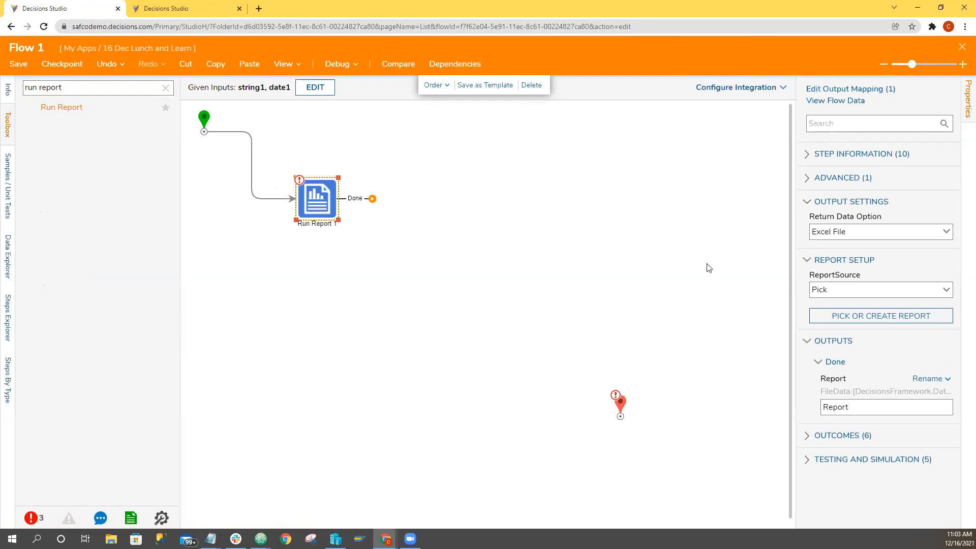
left_click_drag(372, 198, 615, 416)
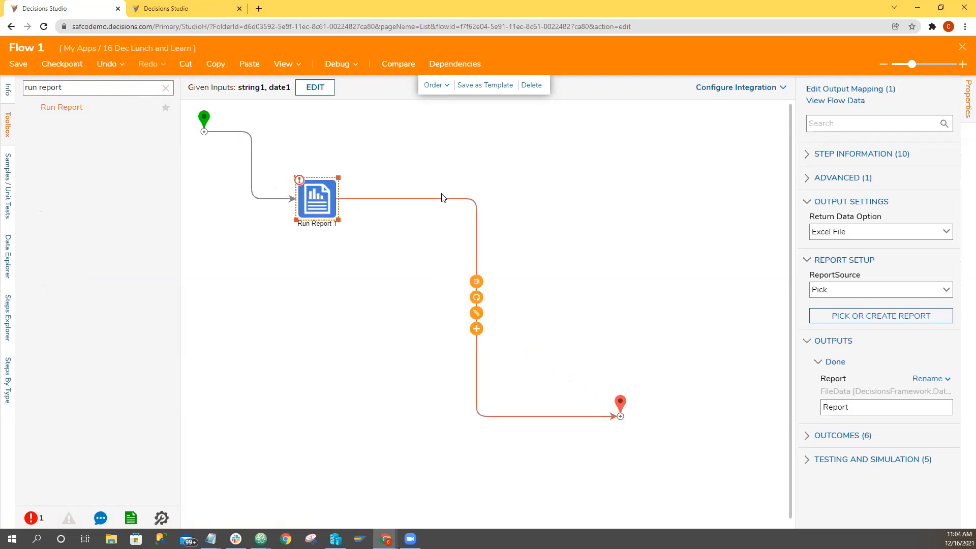
Review the start step's inputs and the input fields for string1 and date1 in the flow's debugger.
left_click(336, 209)
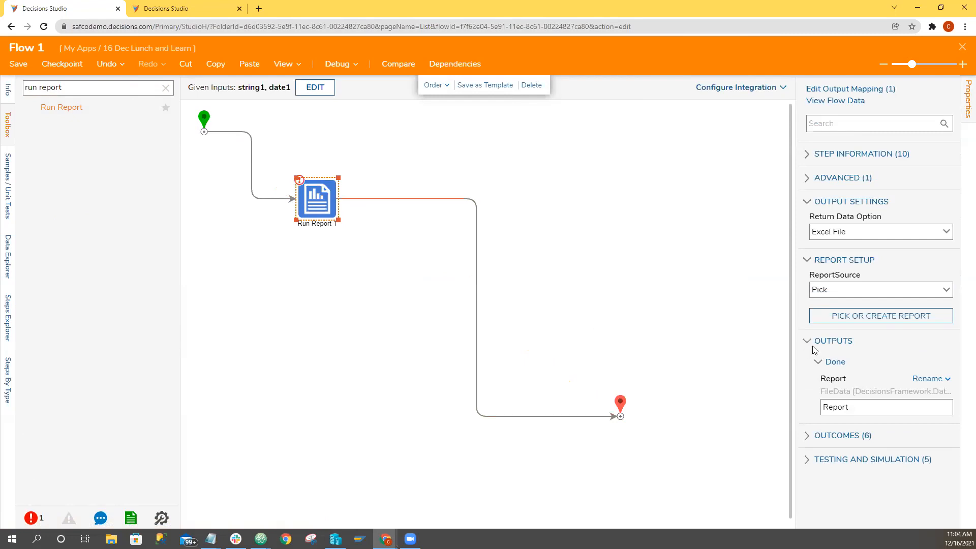
left_click(204, 118)
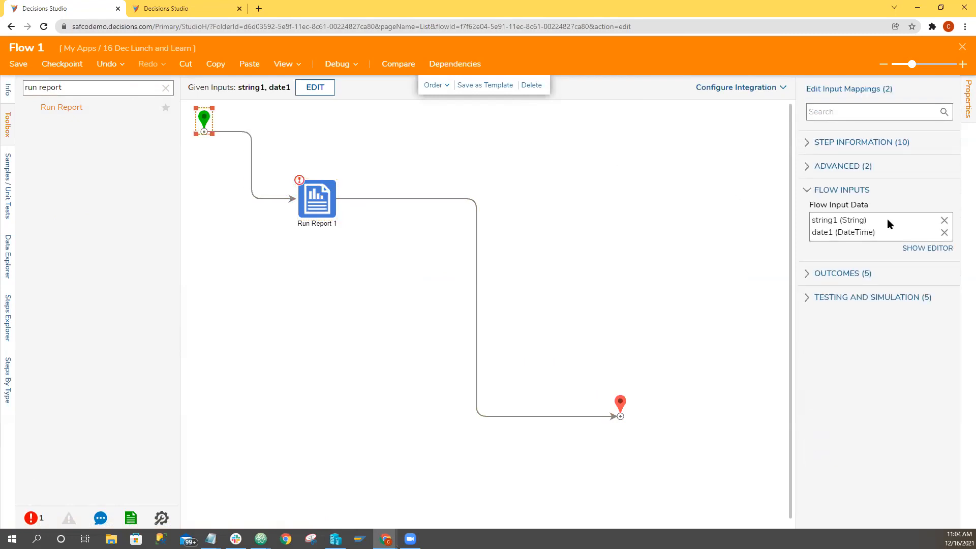
left_click(338, 64)
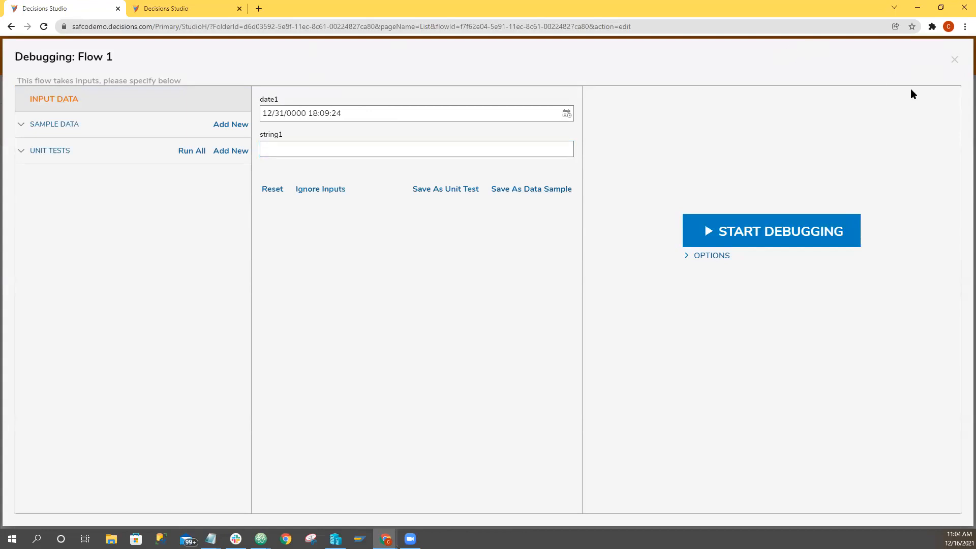
left_click(954, 59)
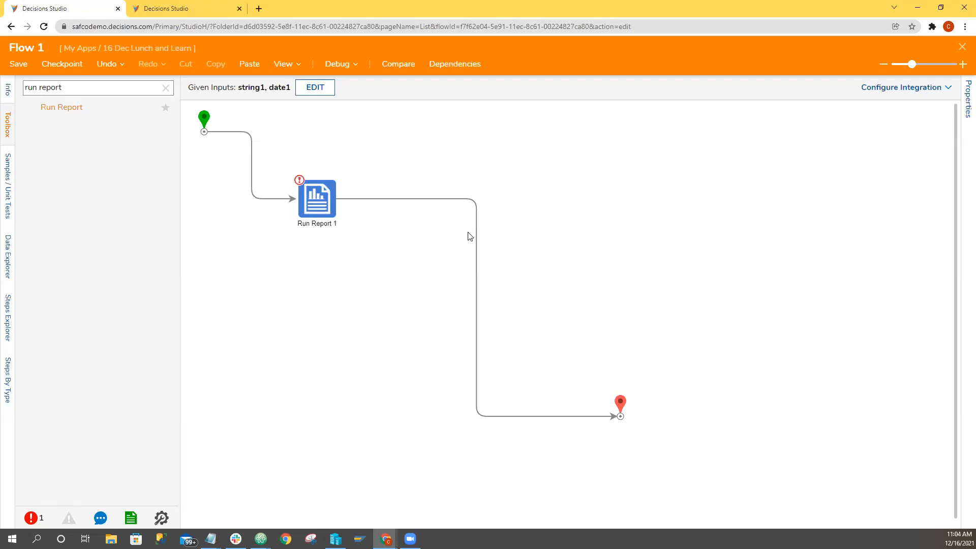
Insert an End Form Session step between Run Report and the end step, spacing the steps farther apart.
left_click_drag(299, 201, 529, 303)
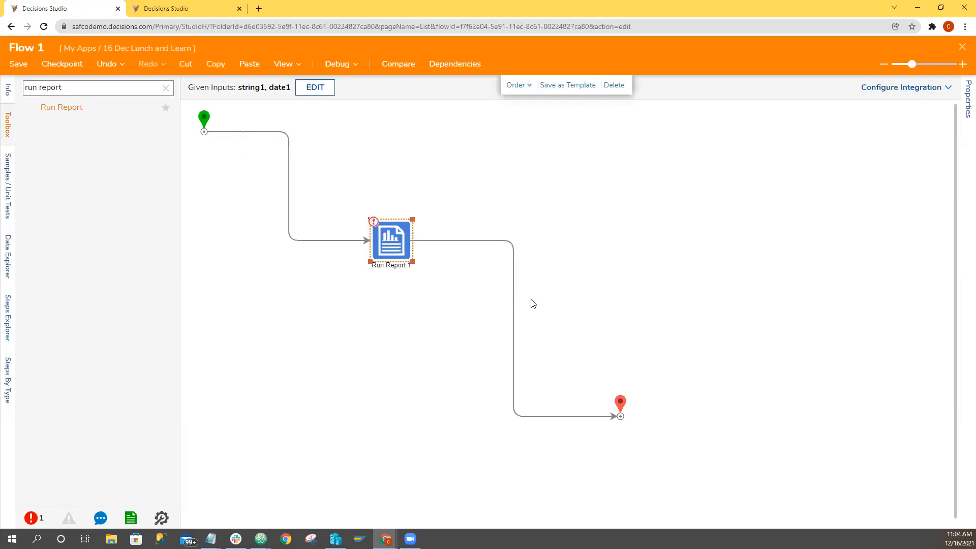
left_click(166, 88)
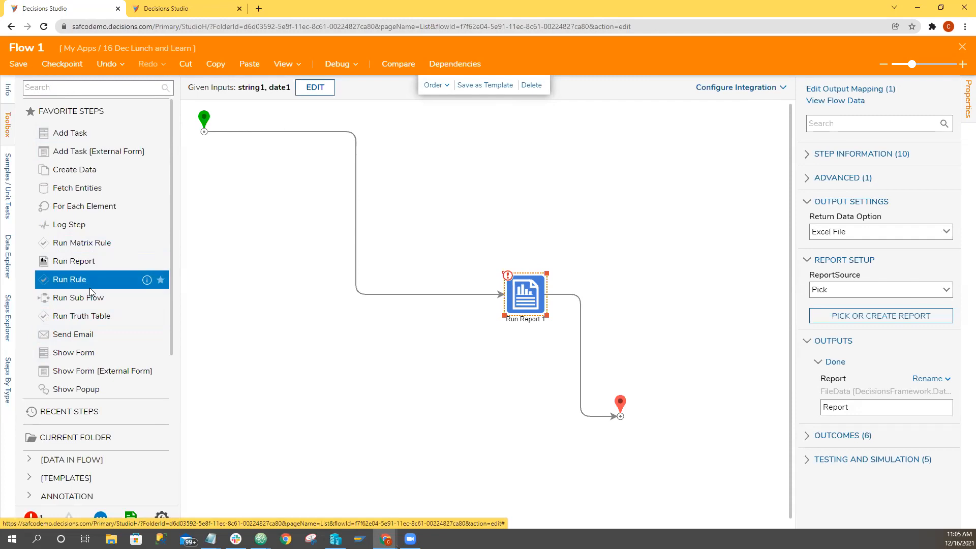
left_click(92, 87)
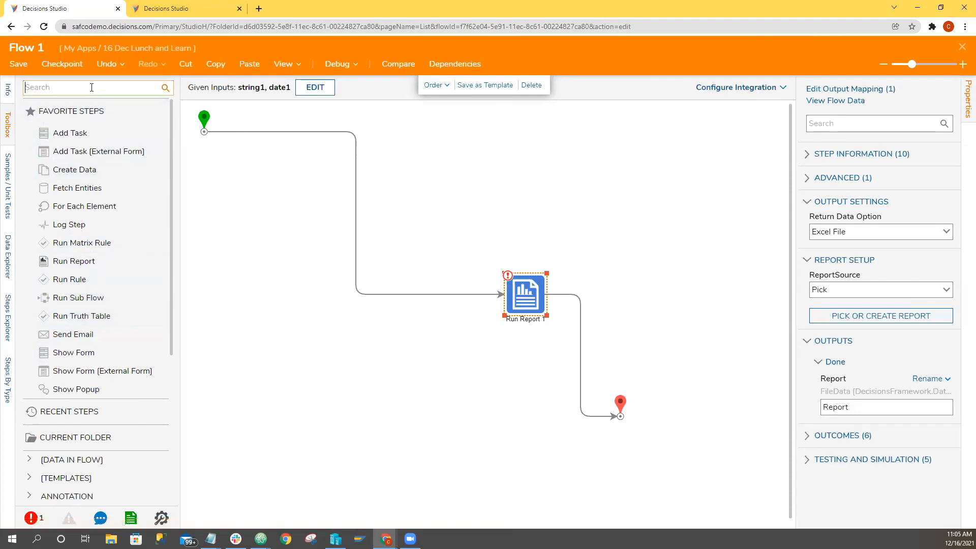
type("end form")
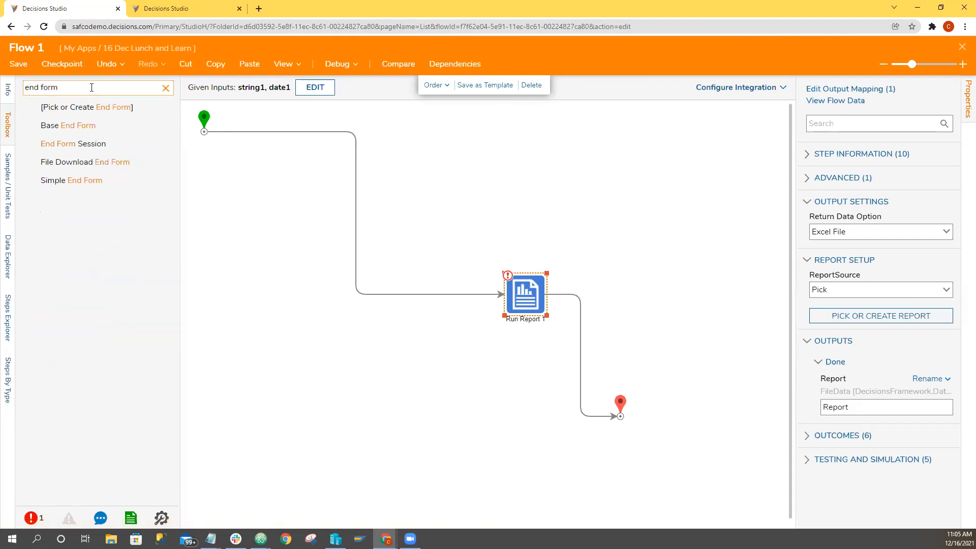
left_click_drag(84, 145, 572, 380)
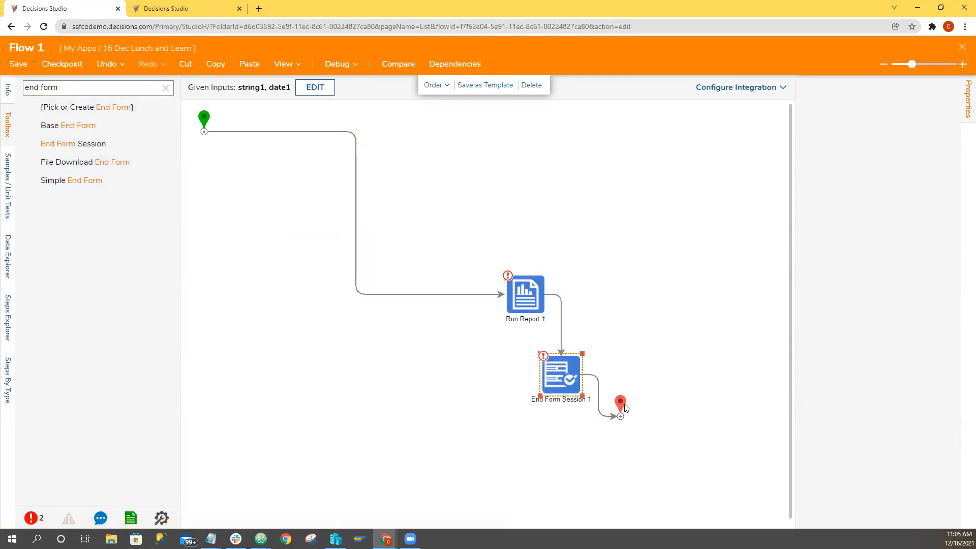
left_click_drag(621, 404, 670, 443)
left_click_drag(564, 391, 595, 471)
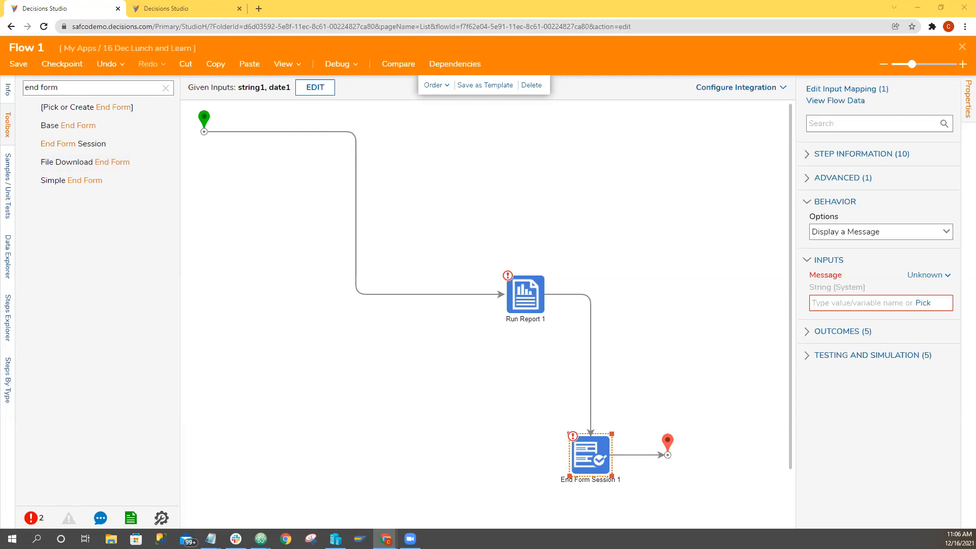
Open postman.com in a new browser tab and sign in with the existing account.
key("ctrl+t")
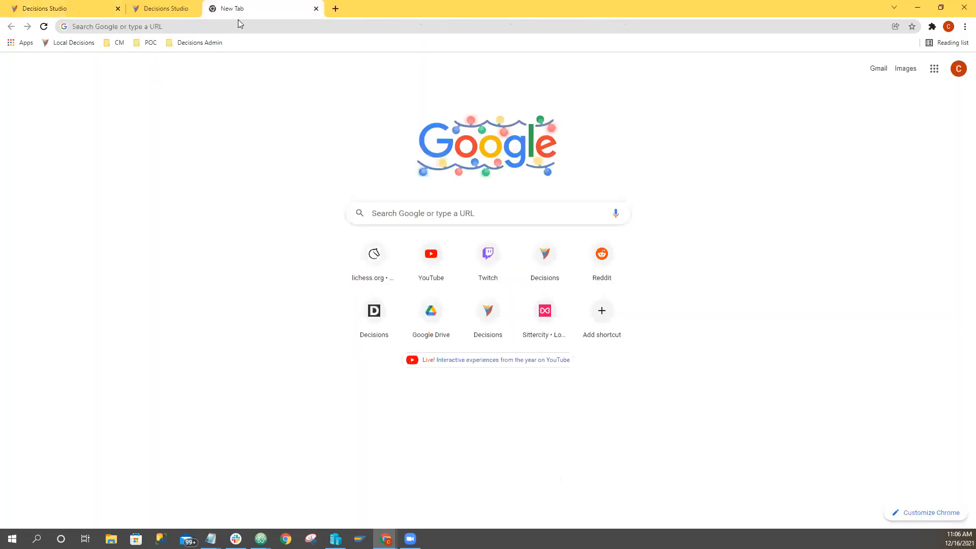
left_click(244, 27)
type("pos")
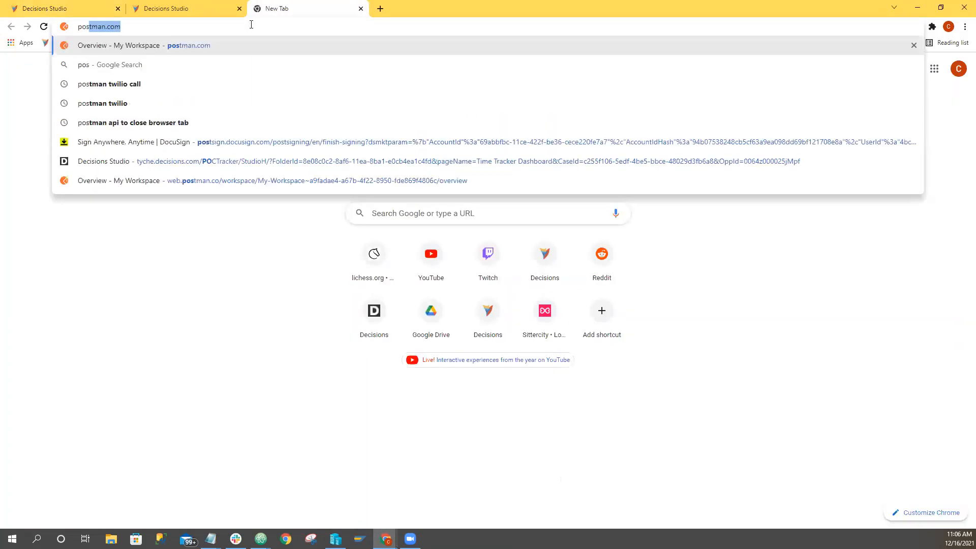
key("Return")
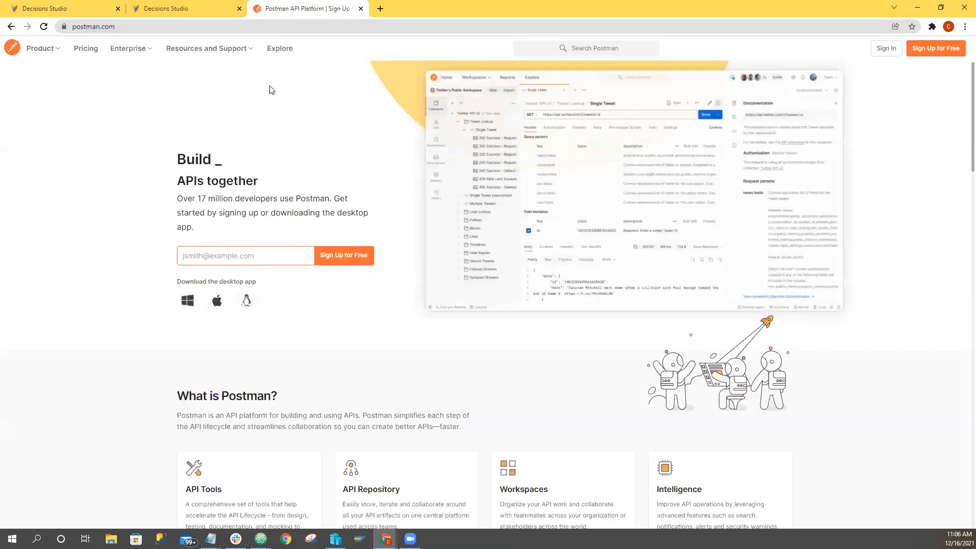
left_click(885, 49)
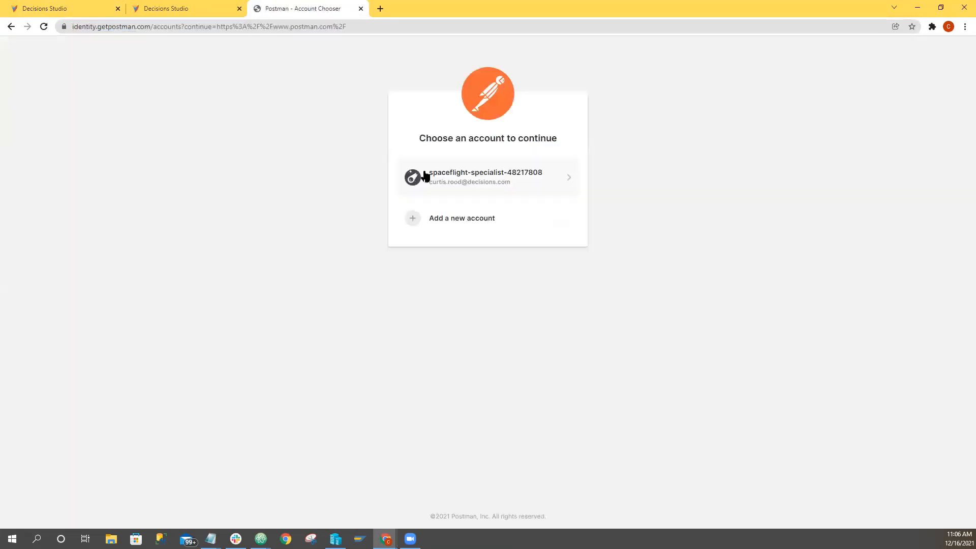
left_click(453, 190)
left_click(480, 311)
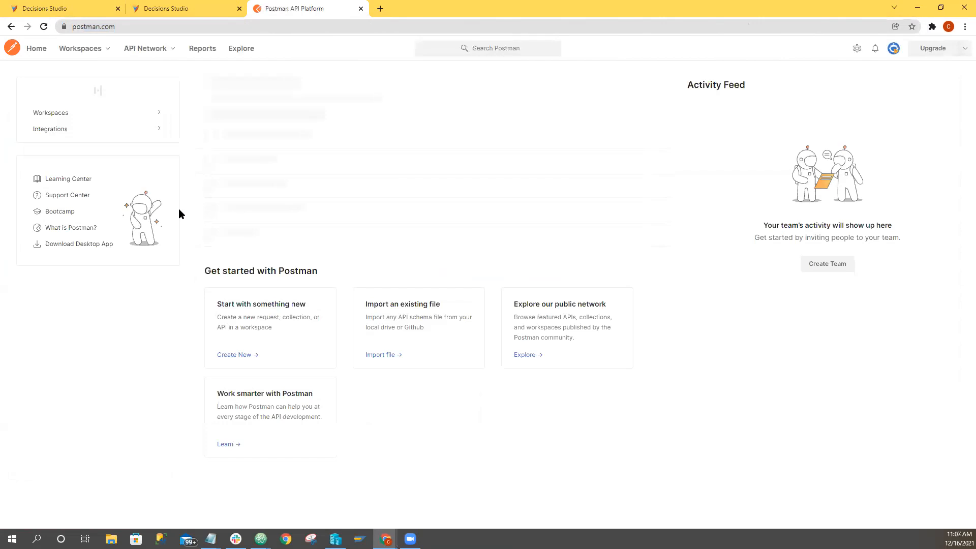
Open My Workspace and show the "POST - Run main flow" request from the SAFCO collection.
left_click(71, 48)
left_click(115, 109)
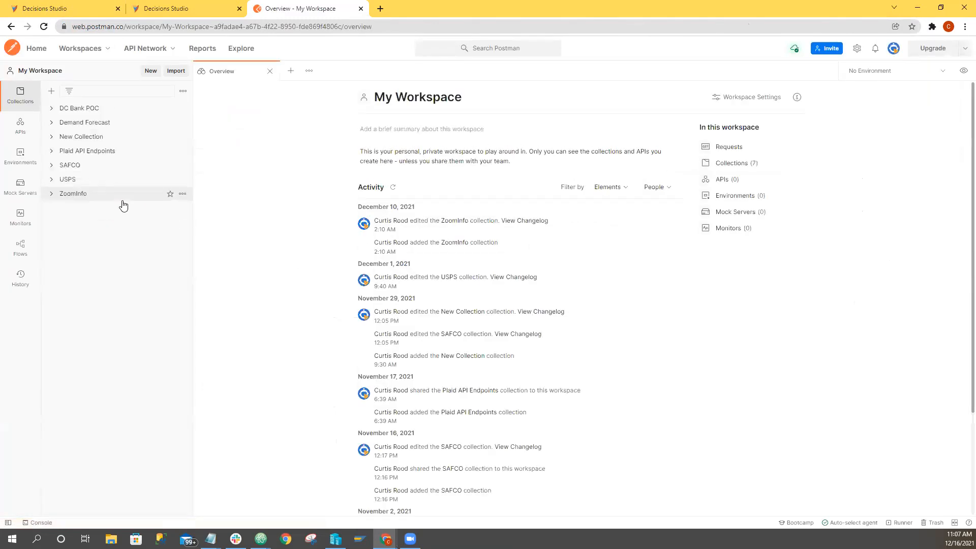
left_click(52, 166)
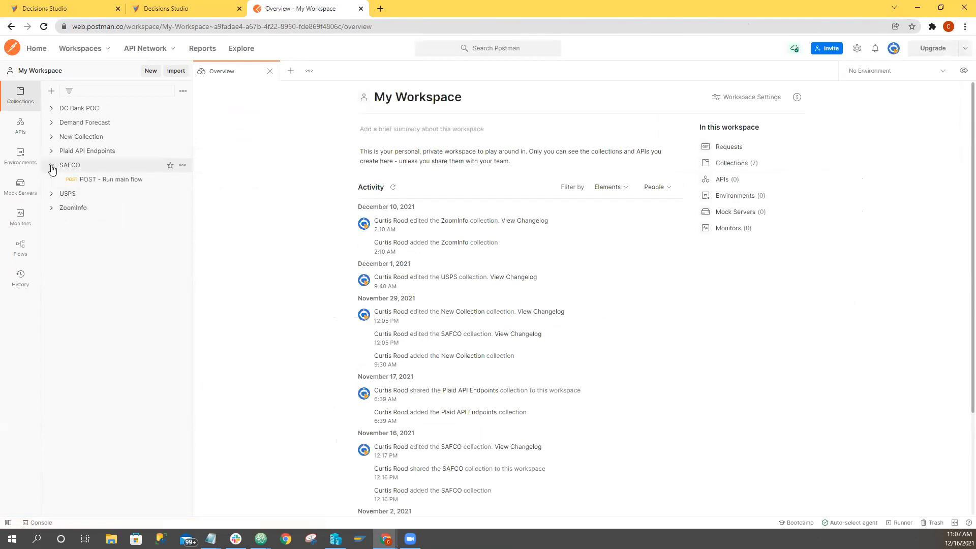
left_click(82, 181)
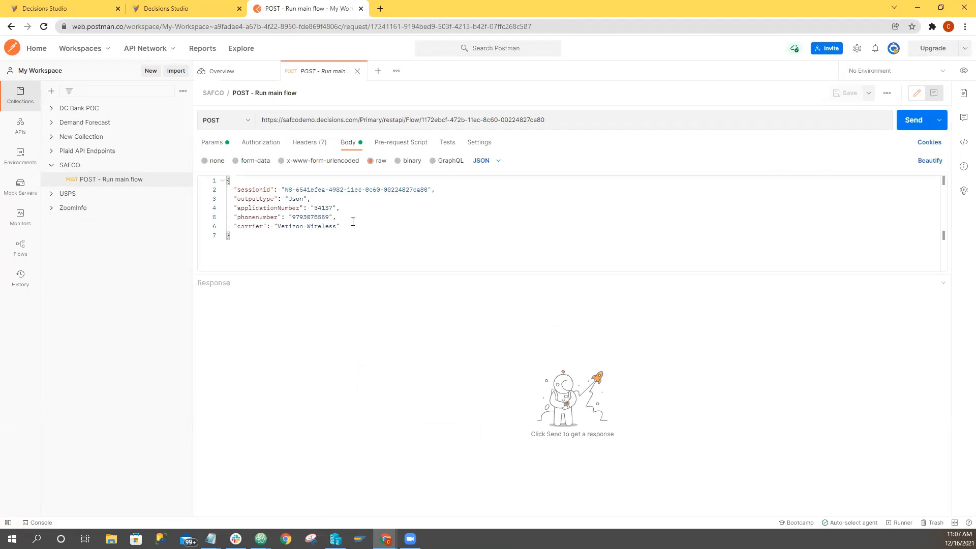
Switch back to Decisions Studio and close the Flow 1 designer.
left_click(156, 10)
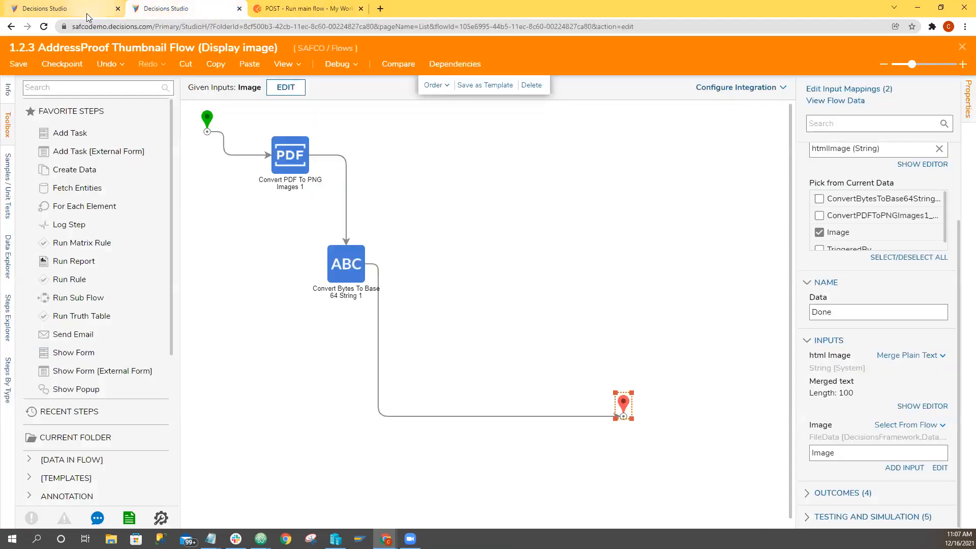
left_click(86, 10)
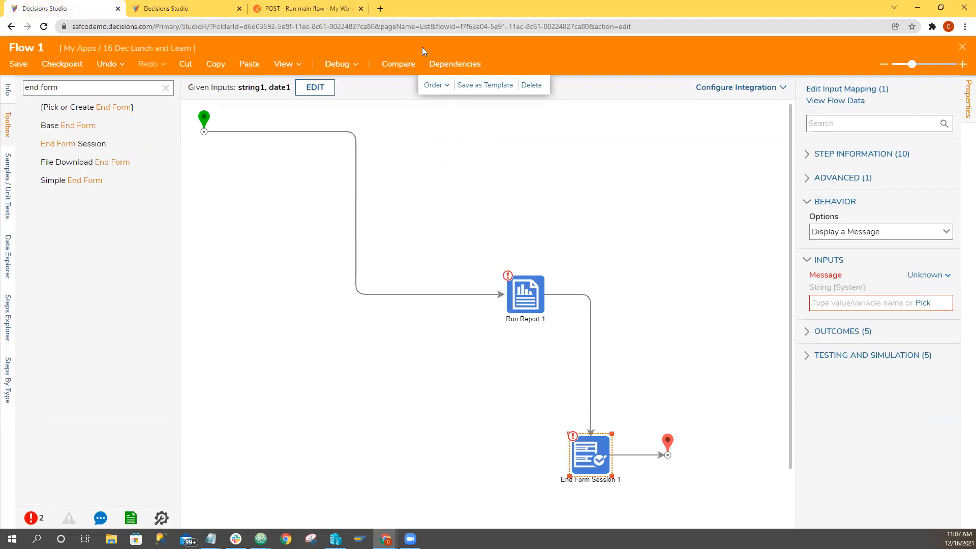
left_click(962, 47)
left_click(521, 347)
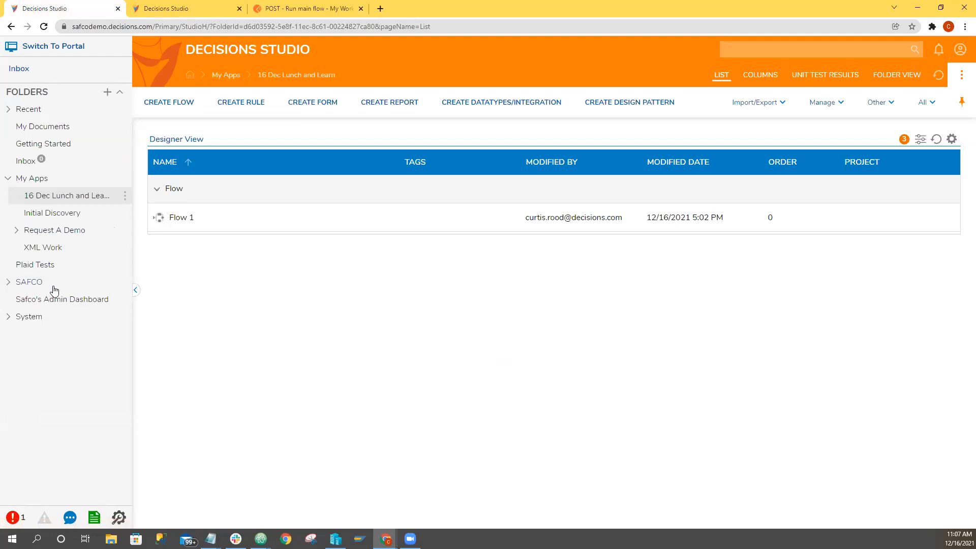
Open the 0.0 POC Wrapper flow from the SAFCO Flows folder, breaking its lock.
left_click(53, 286)
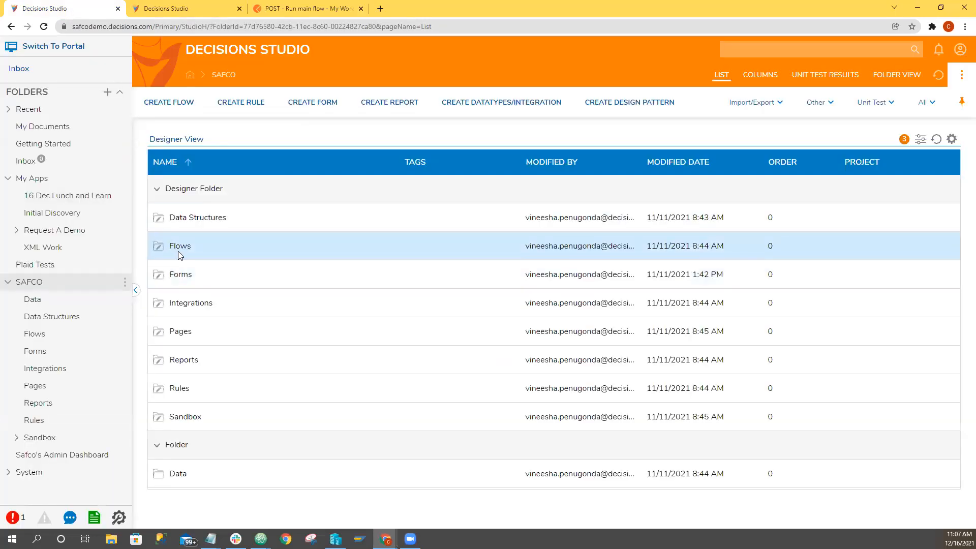
left_click(178, 251)
left_click(175, 246)
left_click(178, 245)
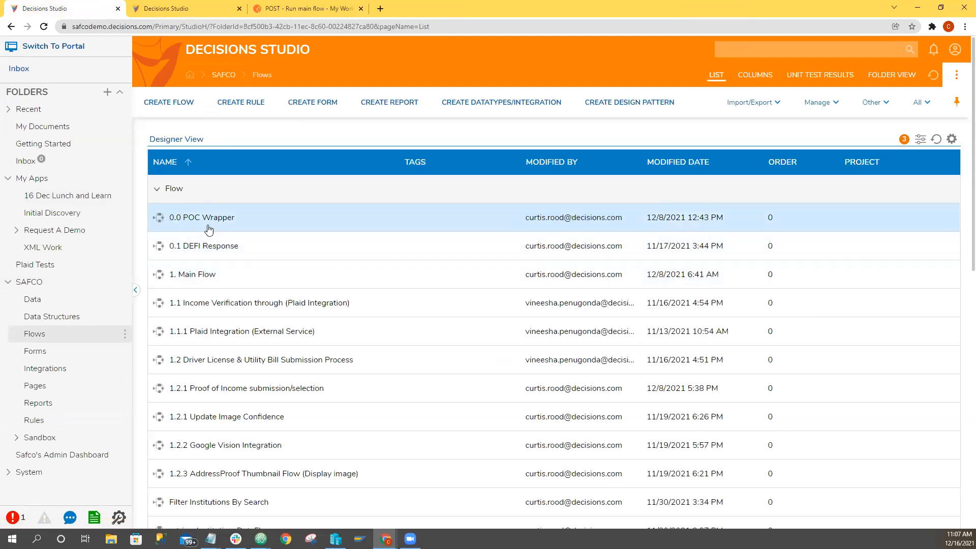
left_click(205, 218)
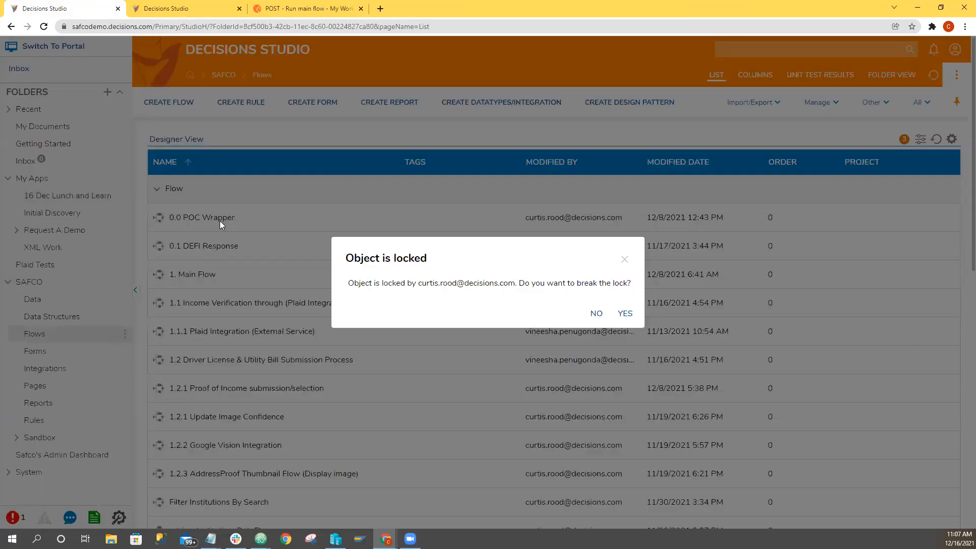
left_click(624, 313)
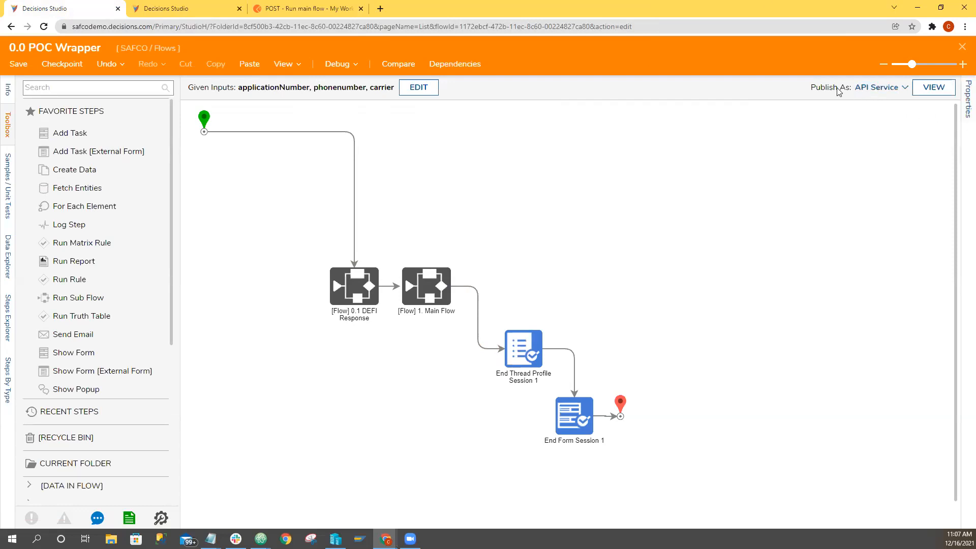
Examine the 0.0 POC Wrapper flow's publishing settings and the integration types available for it.
left_click(868, 88)
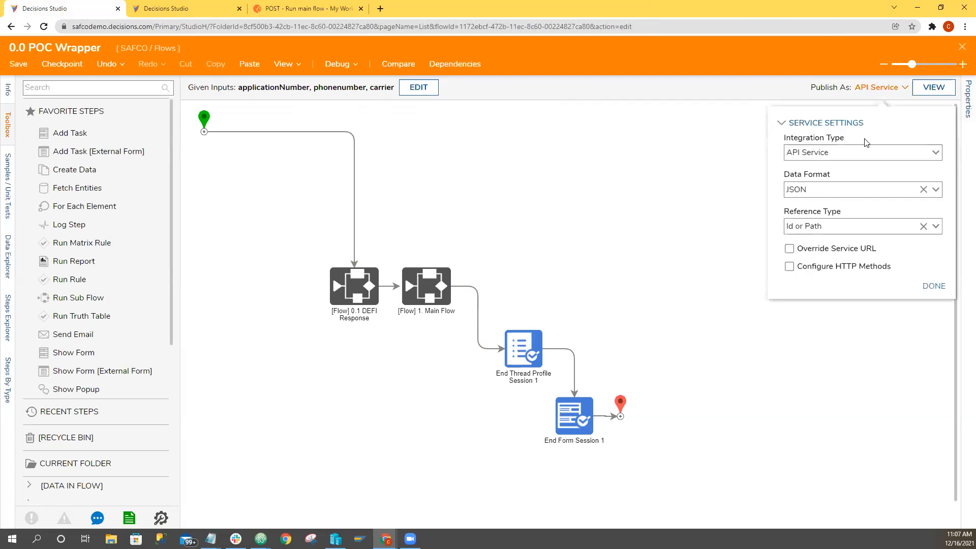
left_click(937, 153)
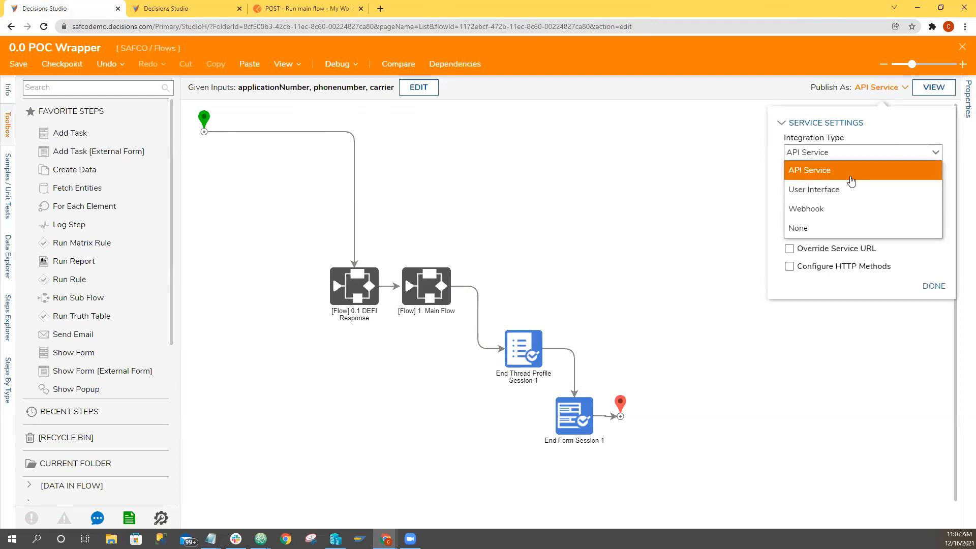
left_click(867, 108)
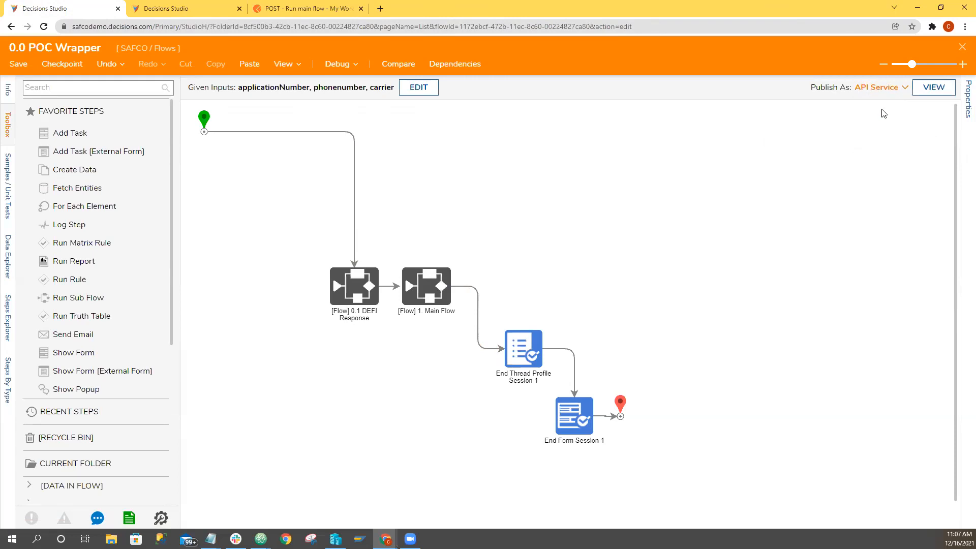
left_click(884, 87)
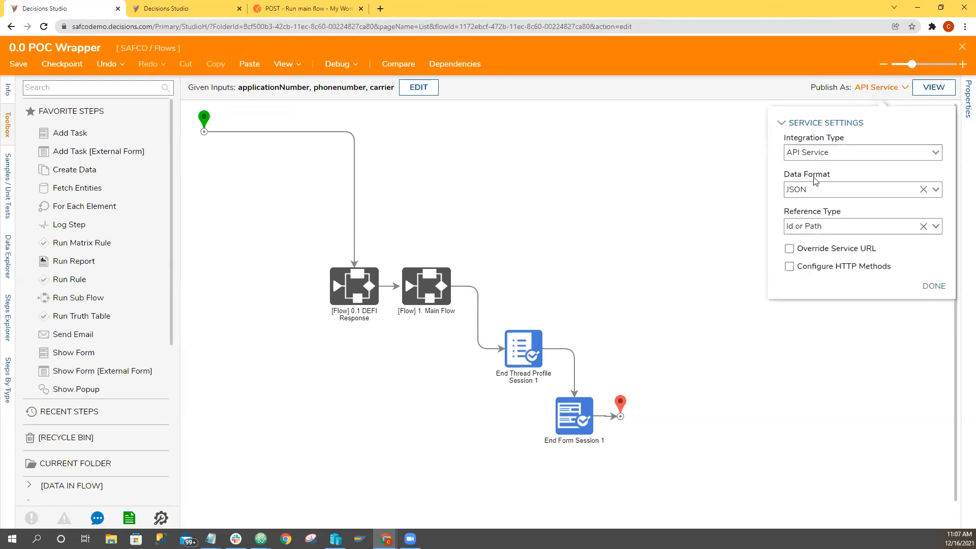
Open the flow's API integration details and set the Setup option to the admin named session.
left_click(943, 90)
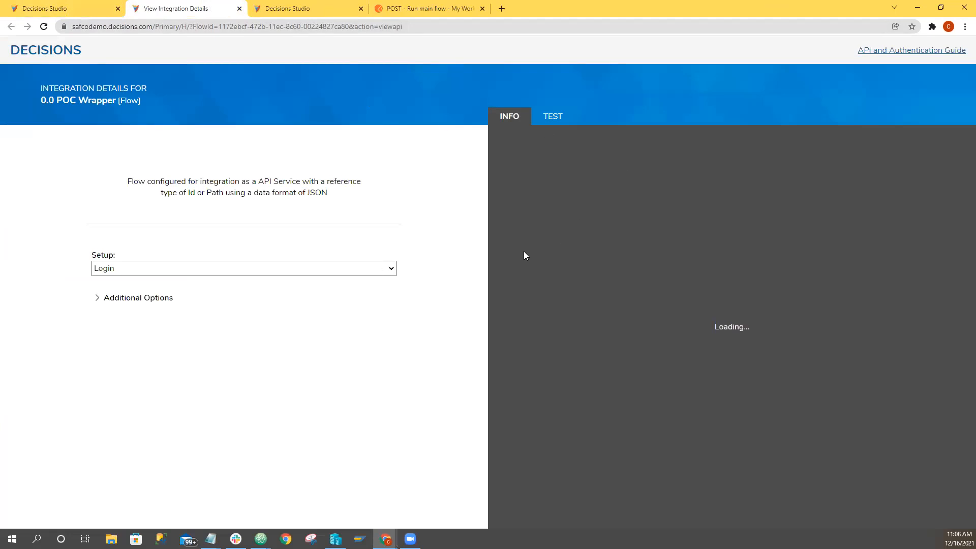
left_click(392, 268)
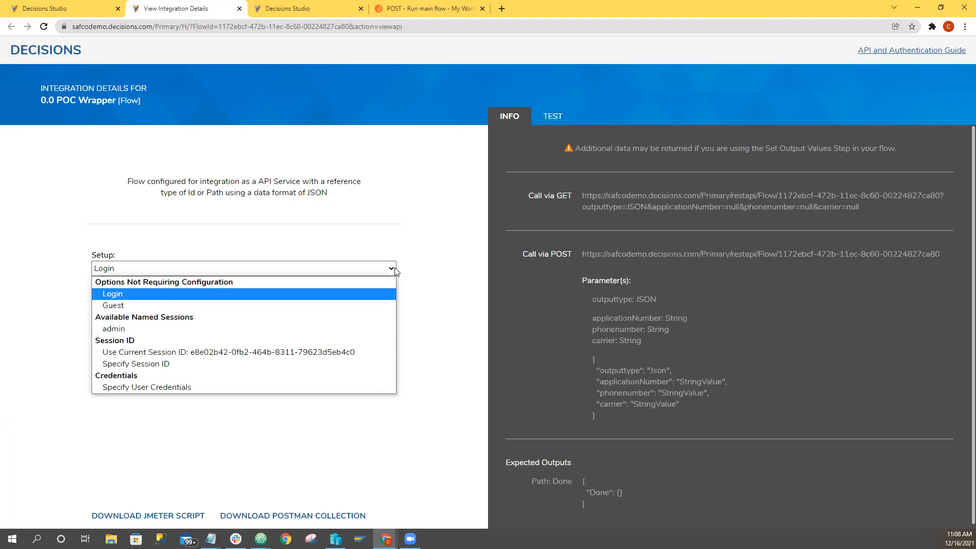
left_click(115, 330)
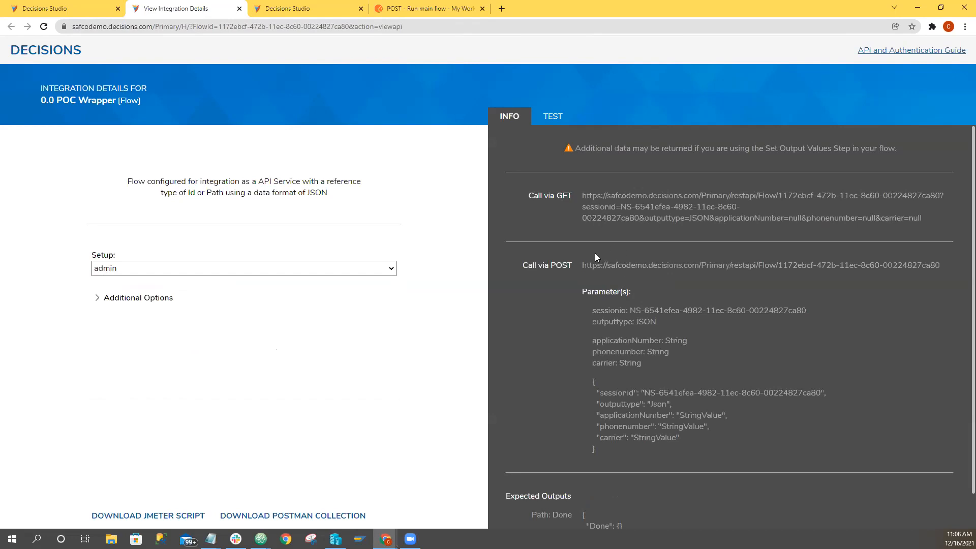
Switch to Postman and review the "POST - Run main flow" request's URL, query parameters and JSON body.
left_click(440, 13)
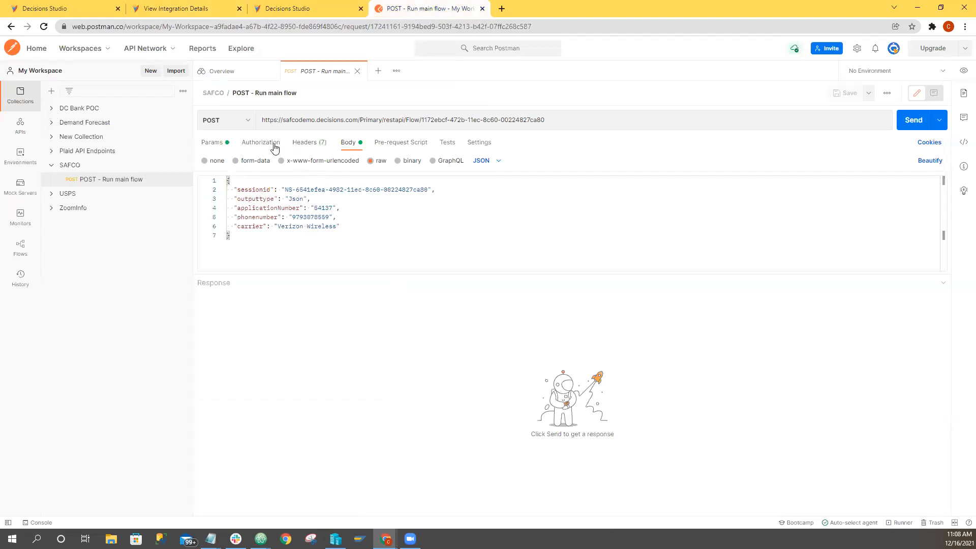
left_click(268, 120)
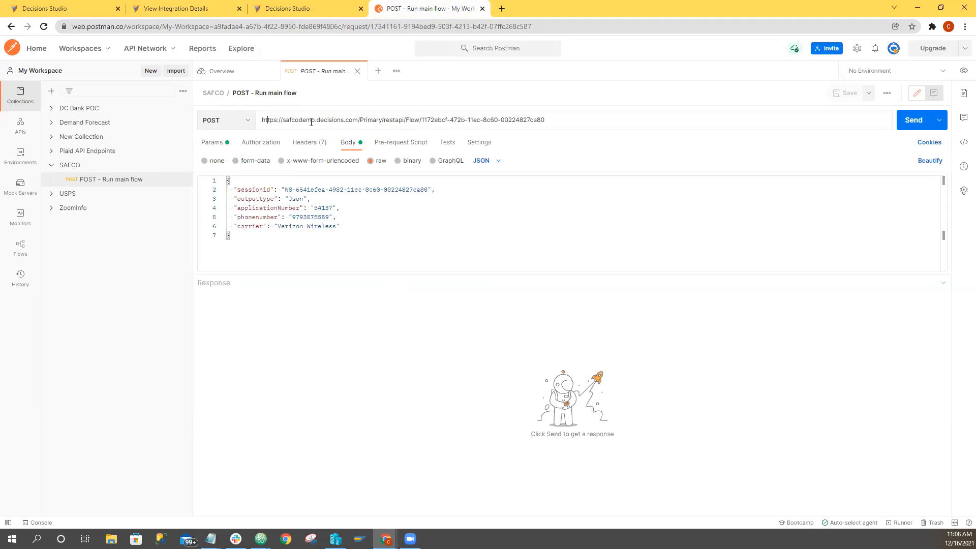
left_click_drag(359, 121, 261, 122)
left_click(366, 121)
left_click(217, 144)
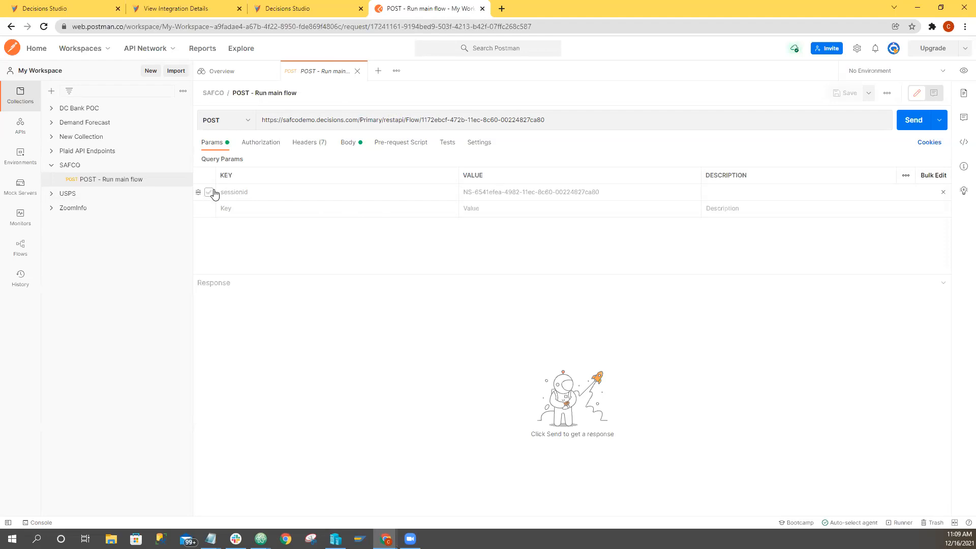
left_click(355, 152)
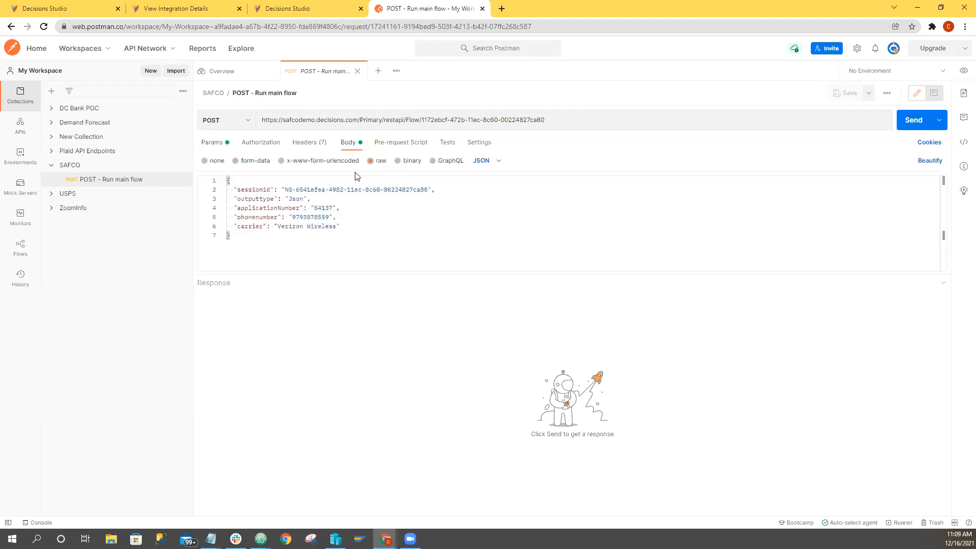
Go back to the 0.0 POC Wrapper integration details and check the JSON parameters expected for the POST call.
left_click(273, 9)
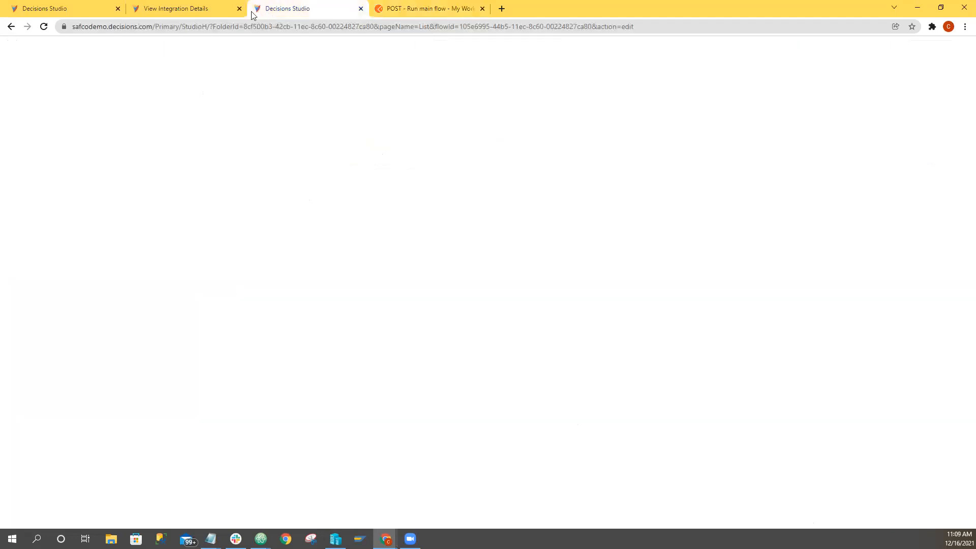
left_click(206, 9)
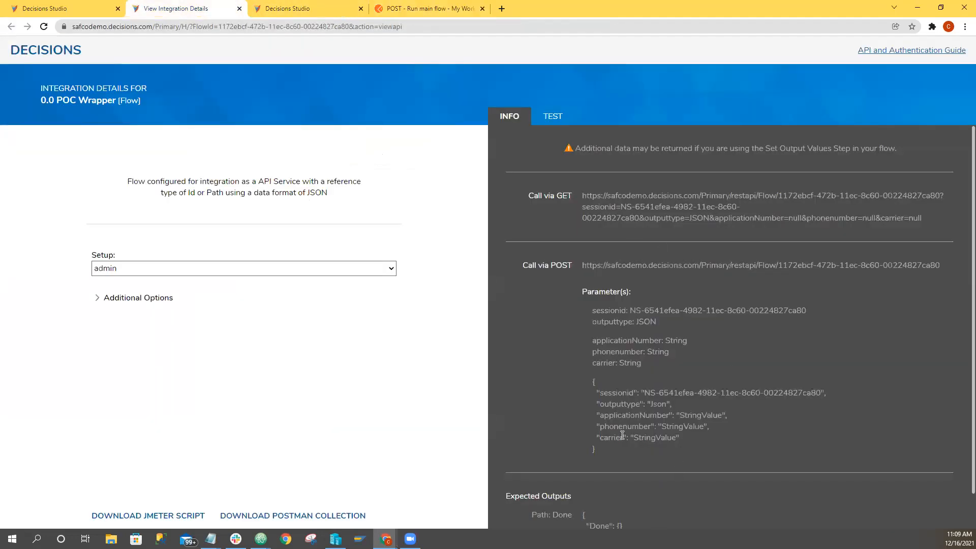
left_click(288, 9)
Return to Postman, send the "POST - Run main flow" request and select the flowTrackingId value in the response.
left_click(401, 8)
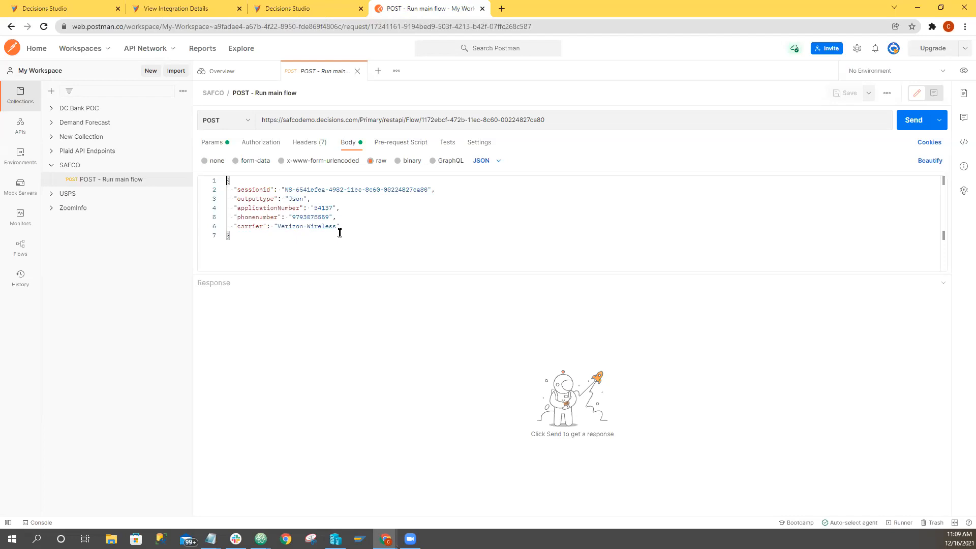
left_click(909, 129)
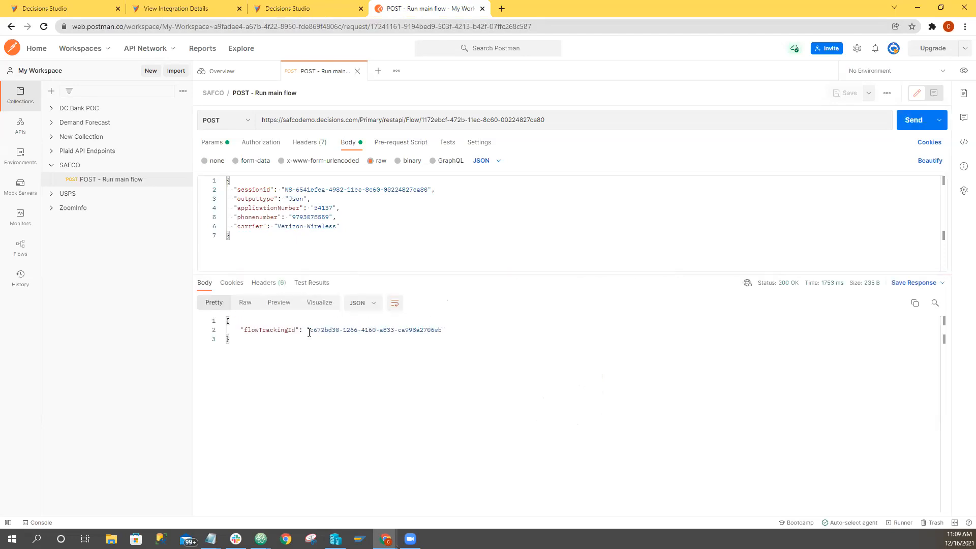
left_click_drag(310, 332, 443, 332)
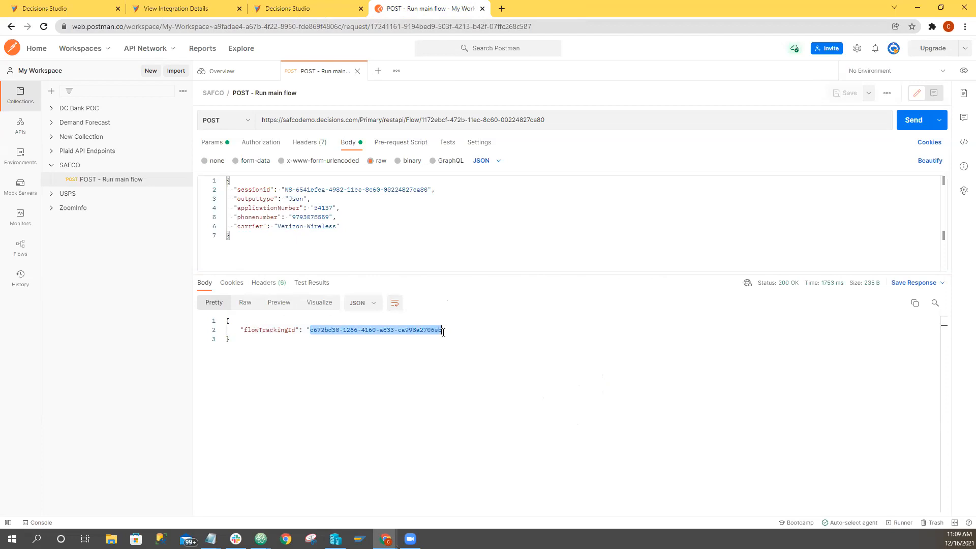
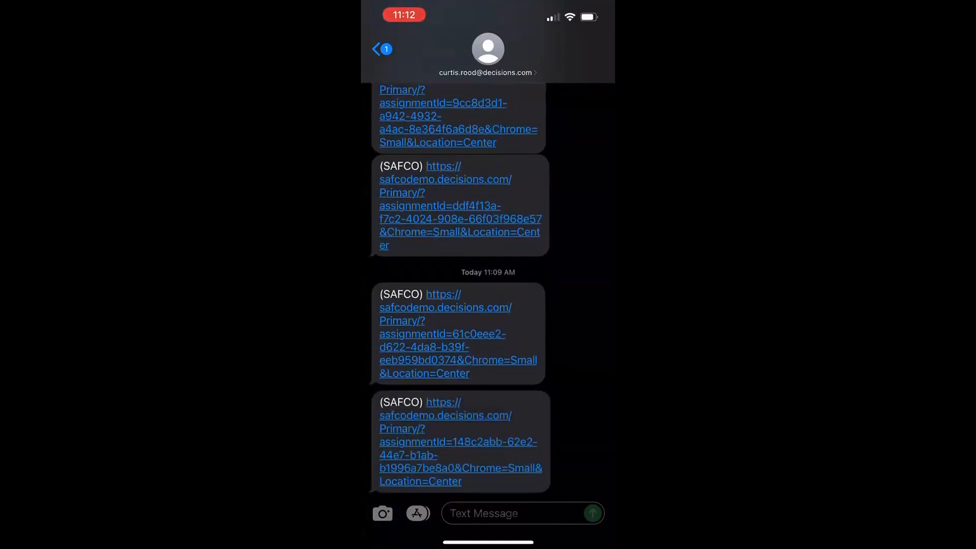
Open the latest SAFCO assignment link in the text messages and submit the language form with English selected.
left_click(445, 441)
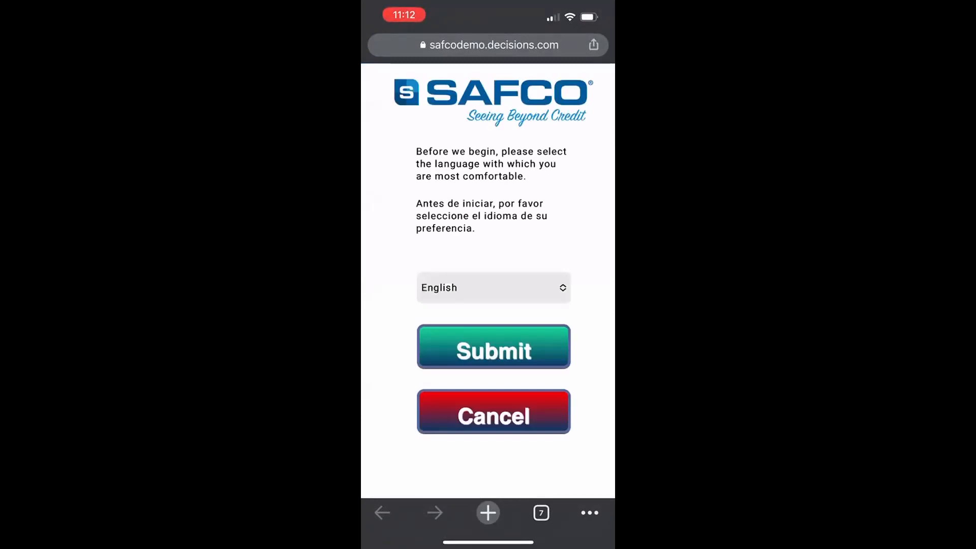
left_click(491, 288)
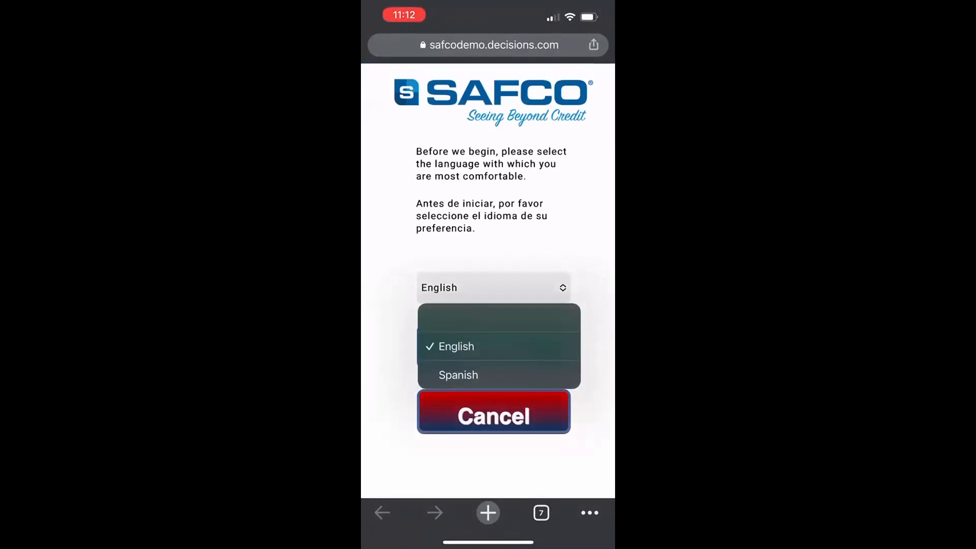
left_click(456, 346)
left_click(493, 347)
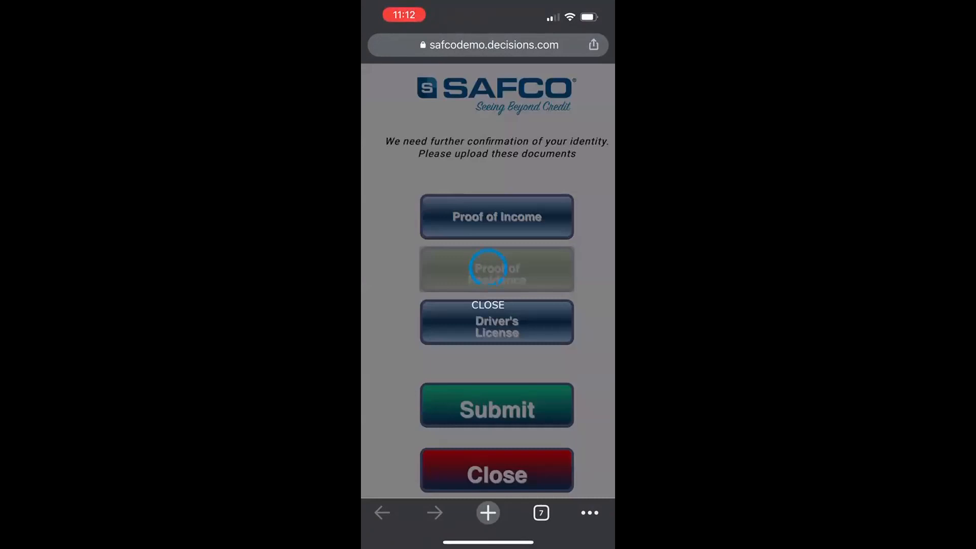
Choose the Texas driver's license file from the phone's recent files for the SAFCO document upload.
left_click(497, 206)
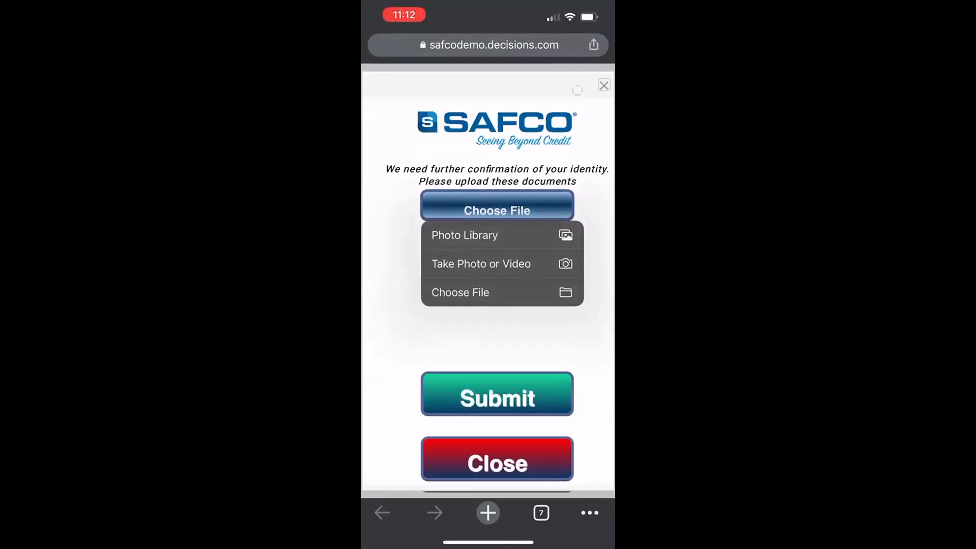
left_click(460, 292)
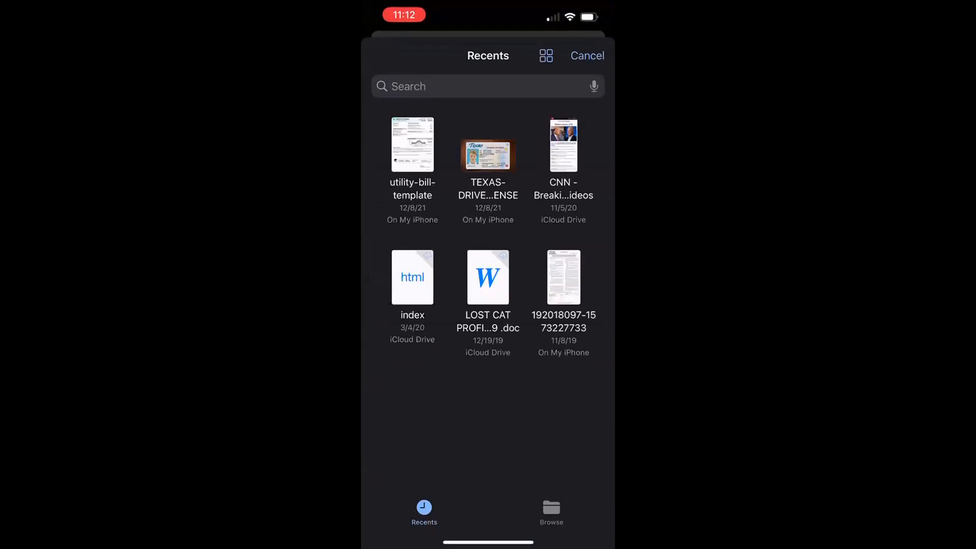
left_click(488, 155)
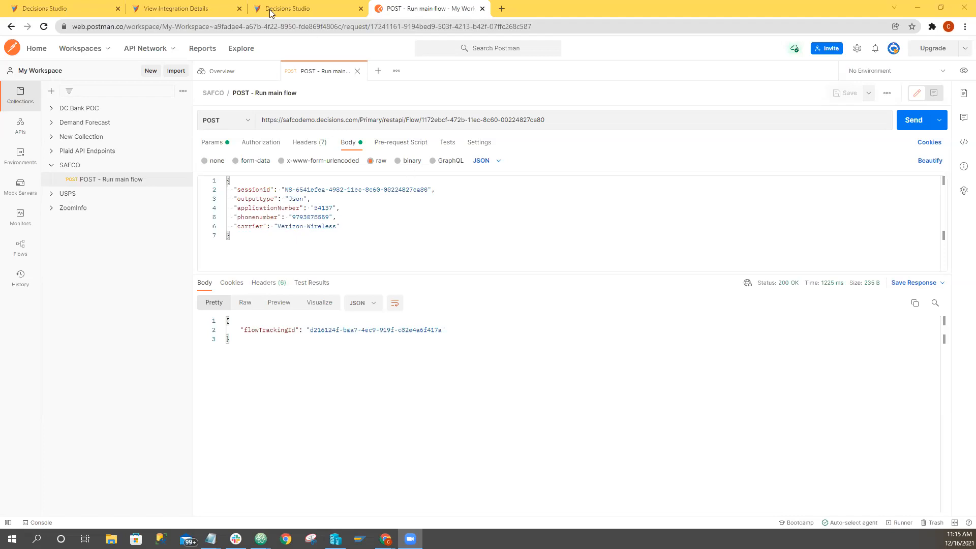
Switch to Decisions Studio, leave the AddressProof Thumbnail Flow and close the Edit Data Flows dialog on the UploadProofOfResidency form.
left_click(50, 7)
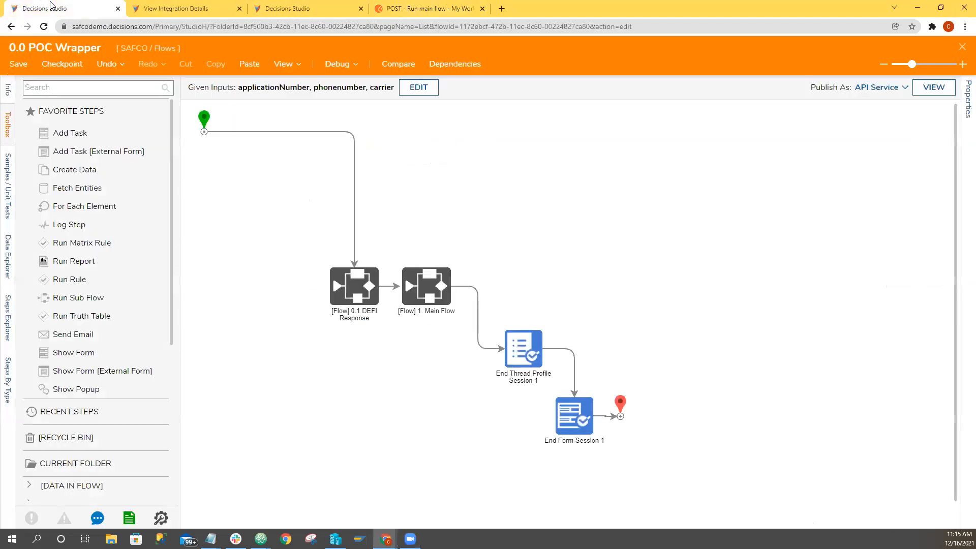
left_click(286, 11)
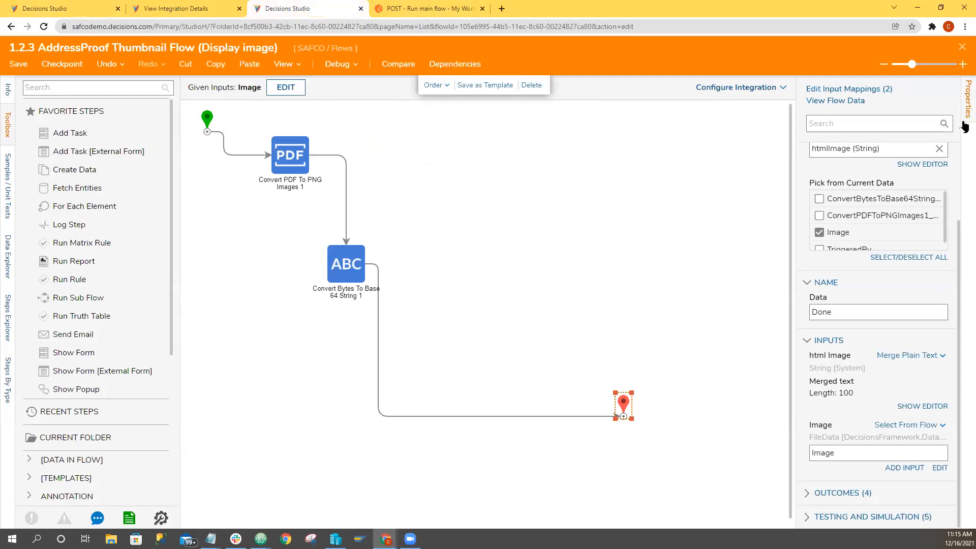
left_click(851, 92)
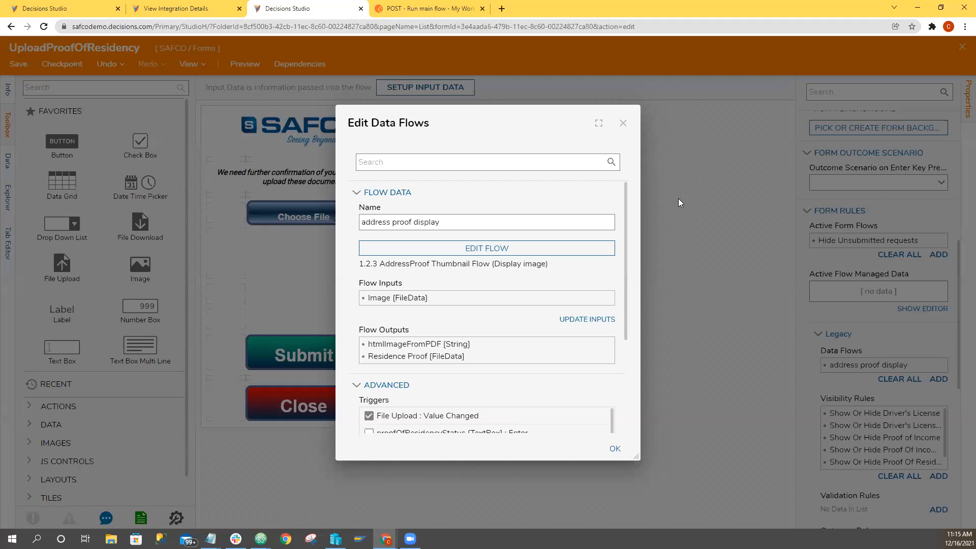
left_click(623, 124)
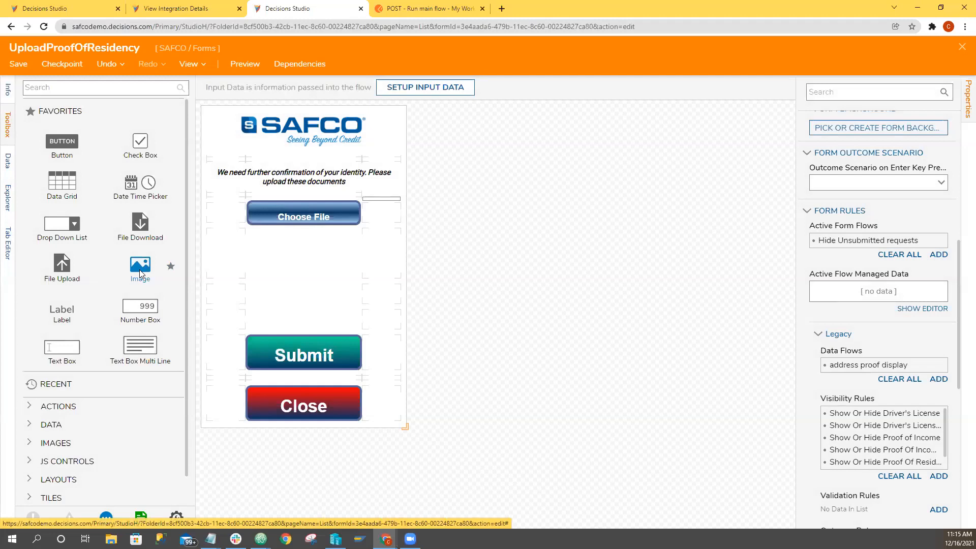
Try an Image control in the form's row below Choose File, and delete it again.
left_click_drag(140, 275, 226, 252)
right_click(231, 276)
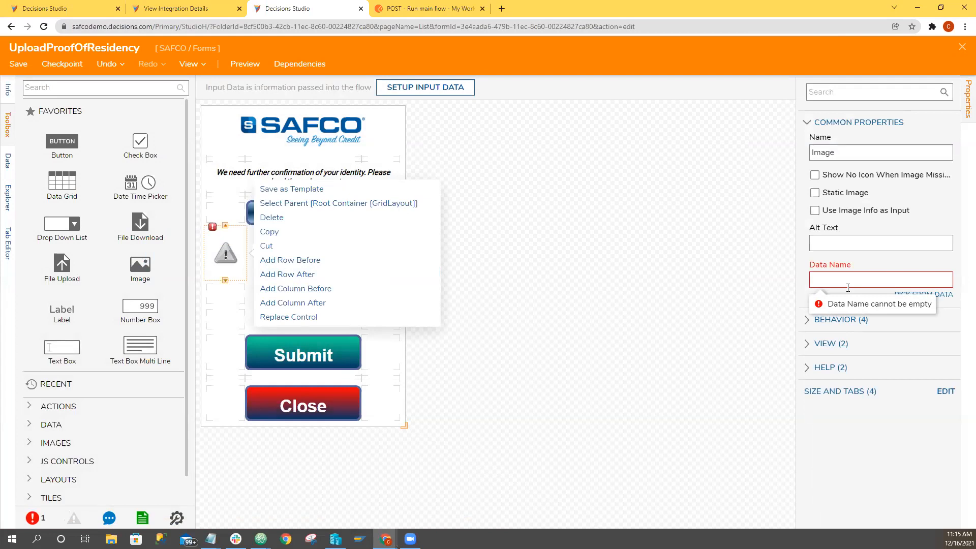
left_click(215, 260)
right_click(216, 259)
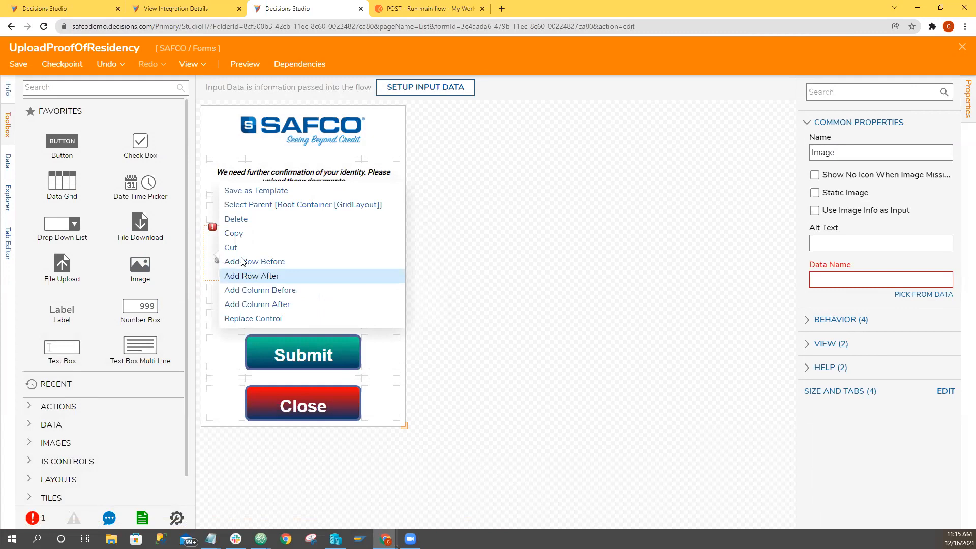
left_click(235, 219)
left_click(309, 279)
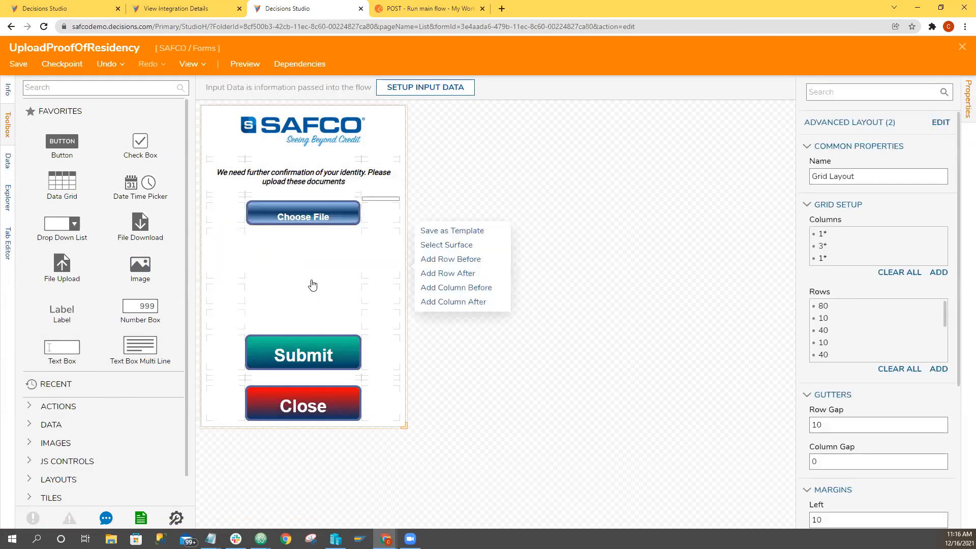
Open the flow behind the form's legacy "address proof display" data flow.
left_click(739, 340)
scroll(864, 381, "down", 3)
scroll(897, 377, "down", 3)
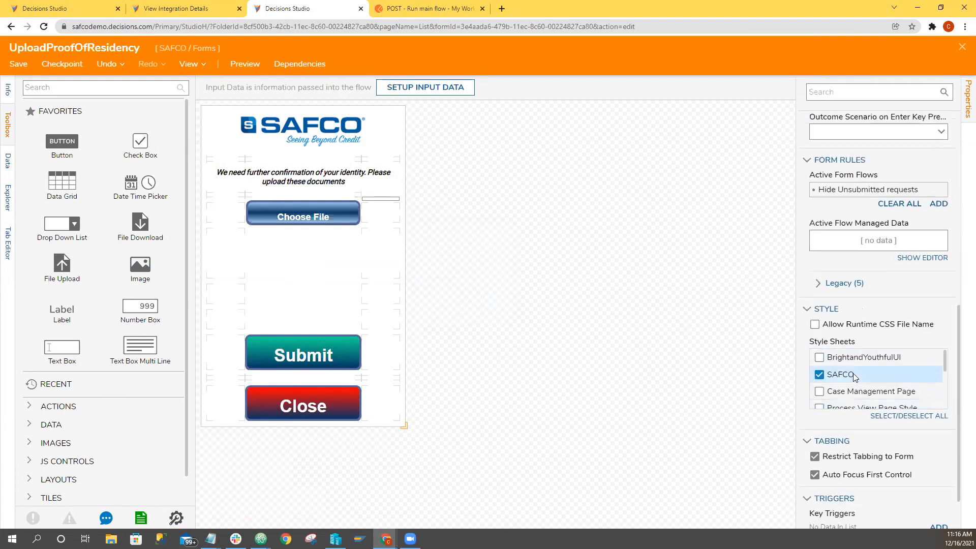
scroll(852, 376, "down", 3)
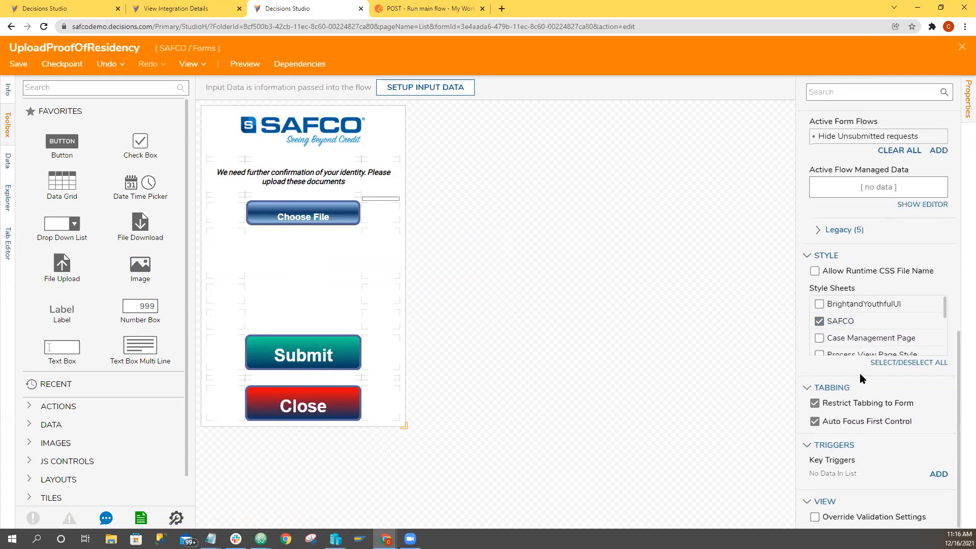
scroll(841, 376, "up", 2)
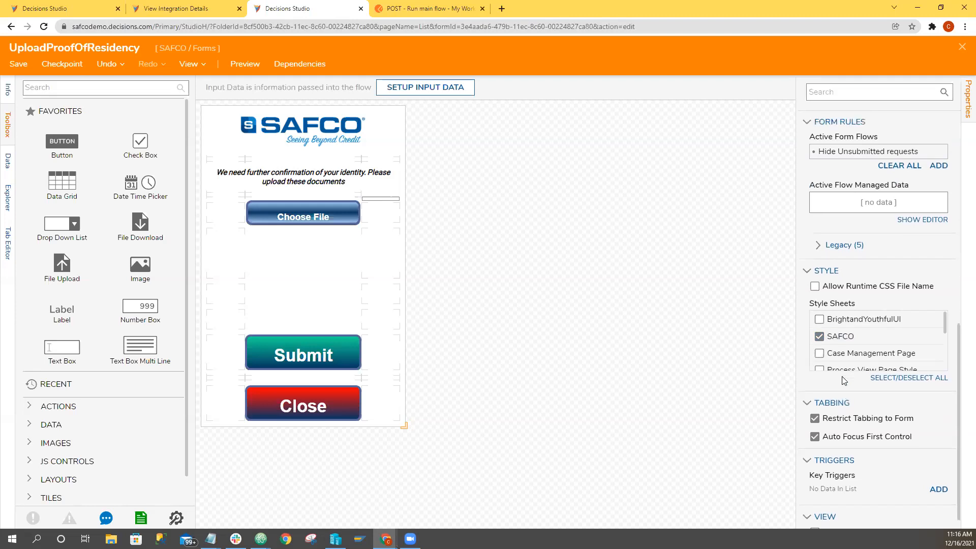
left_click(818, 332)
scroll(840, 346, "down", 1)
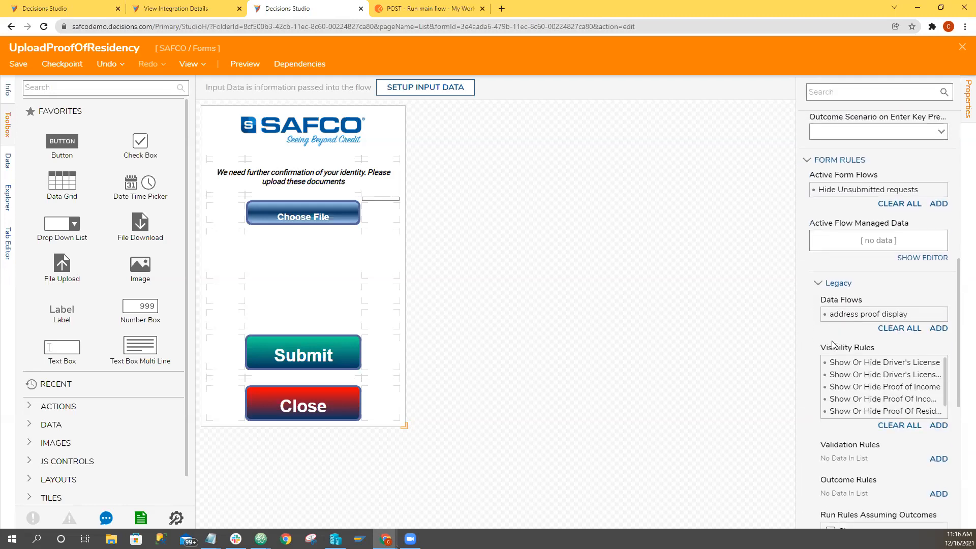
mouse_move(907, 316)
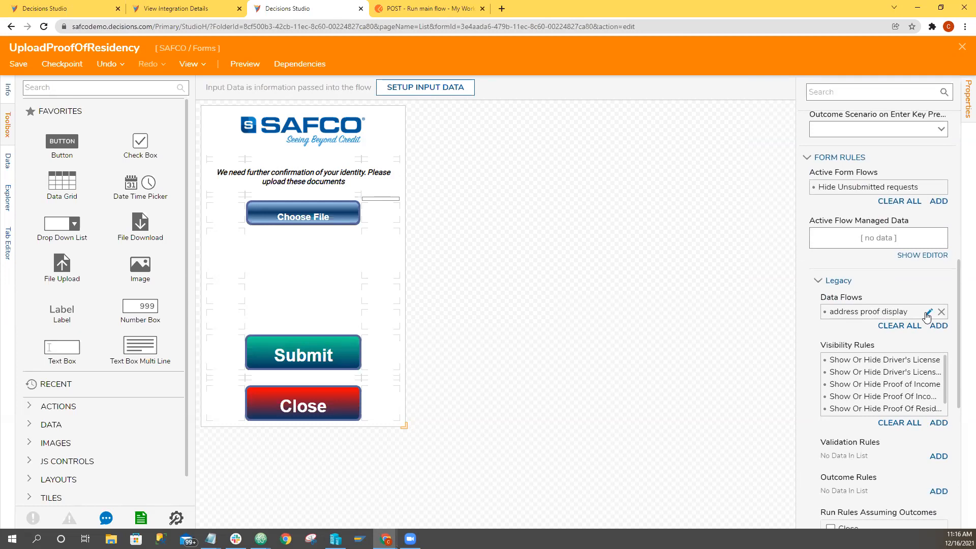
left_click(928, 312)
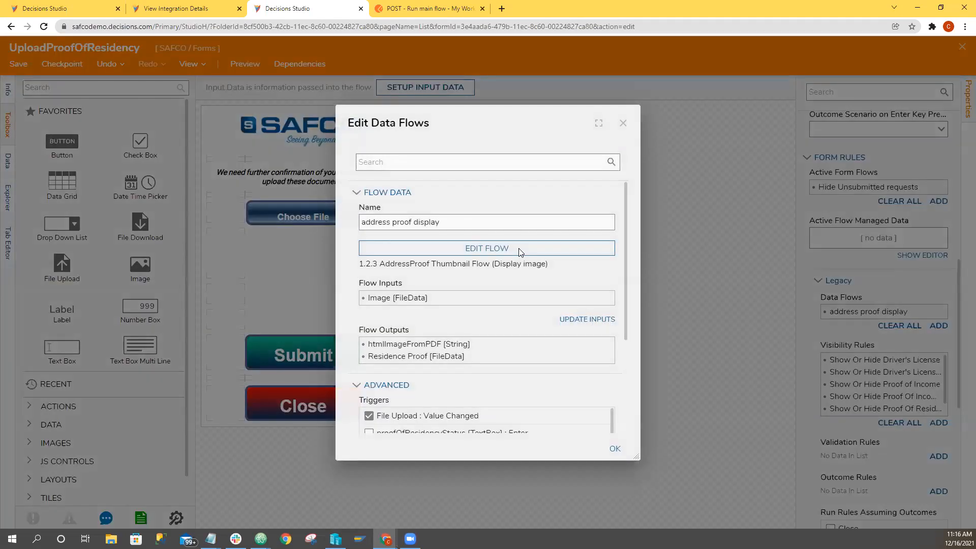
left_click(457, 248)
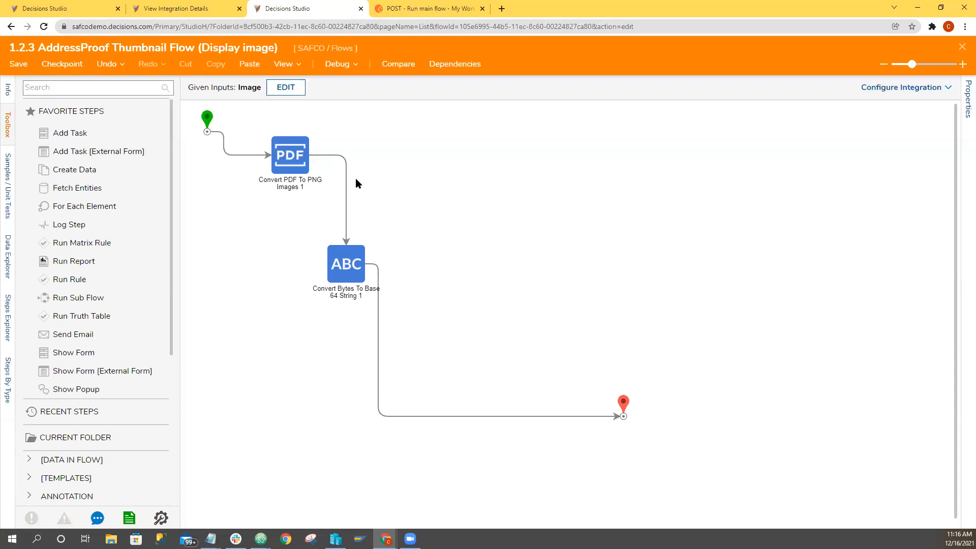
Inspect the Convert PDF To PNG Images and Convert Bytes To Base 64 String steps, including the latter's image bytes input mapping.
left_click(291, 160)
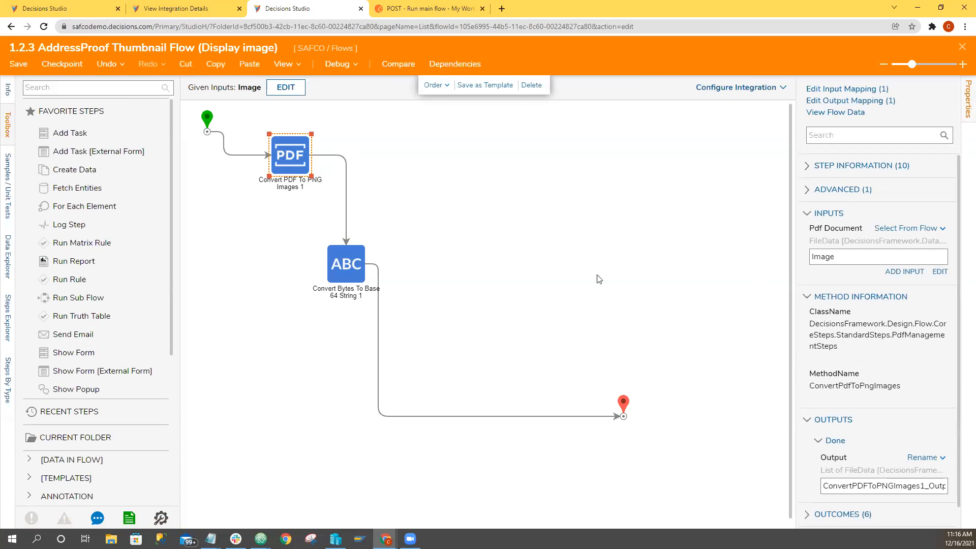
left_click(344, 276)
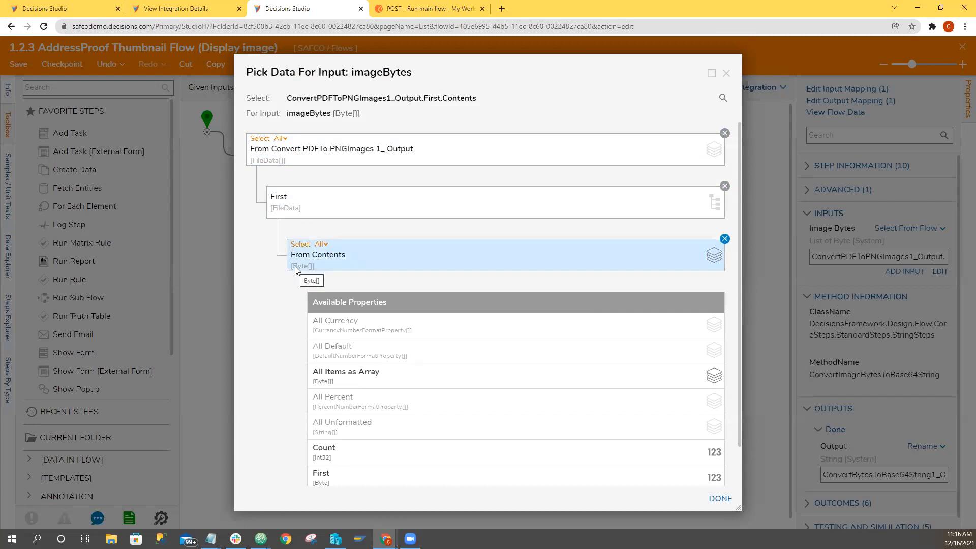
left_click(725, 76)
left_click(415, 302)
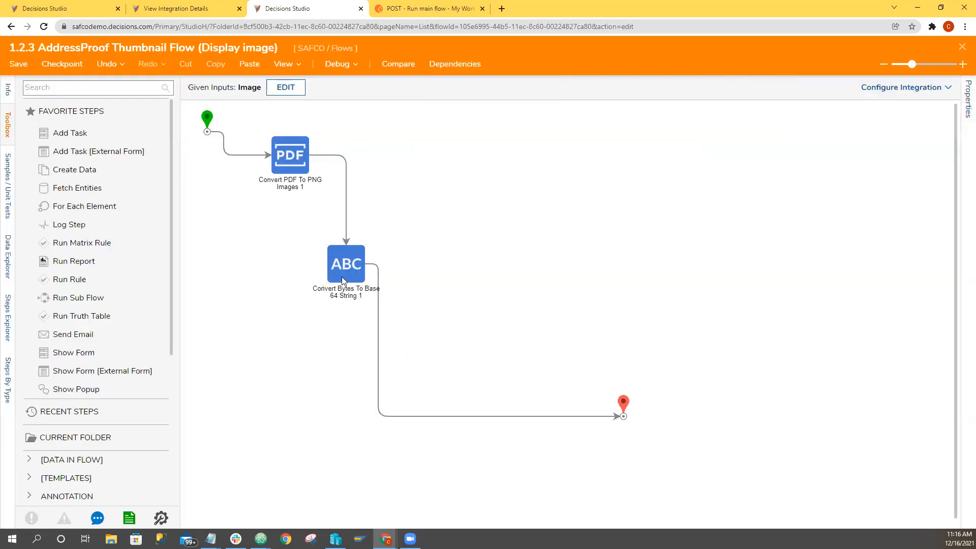
left_click_drag(305, 234, 408, 311)
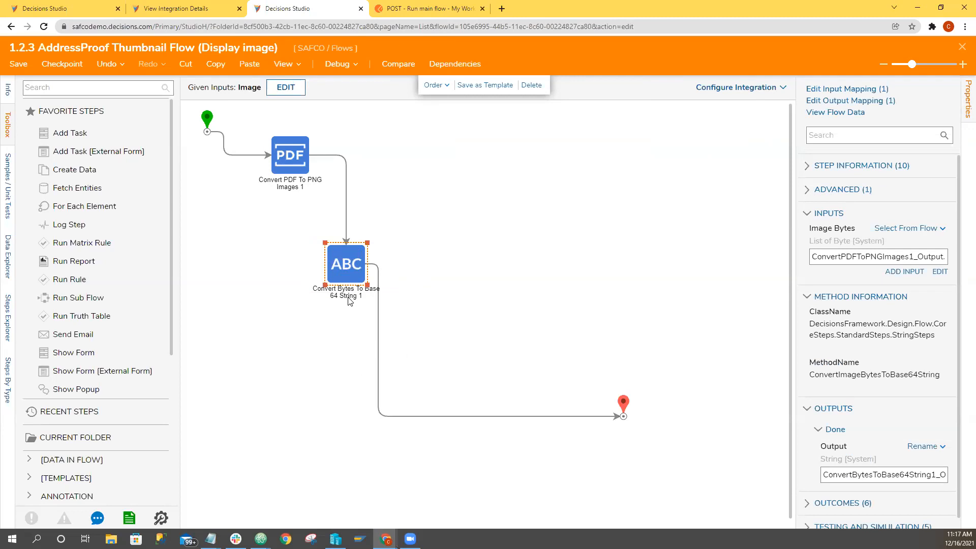
Examine the merged text of the end step's html Image input and close the editor without saving.
left_click(627, 408)
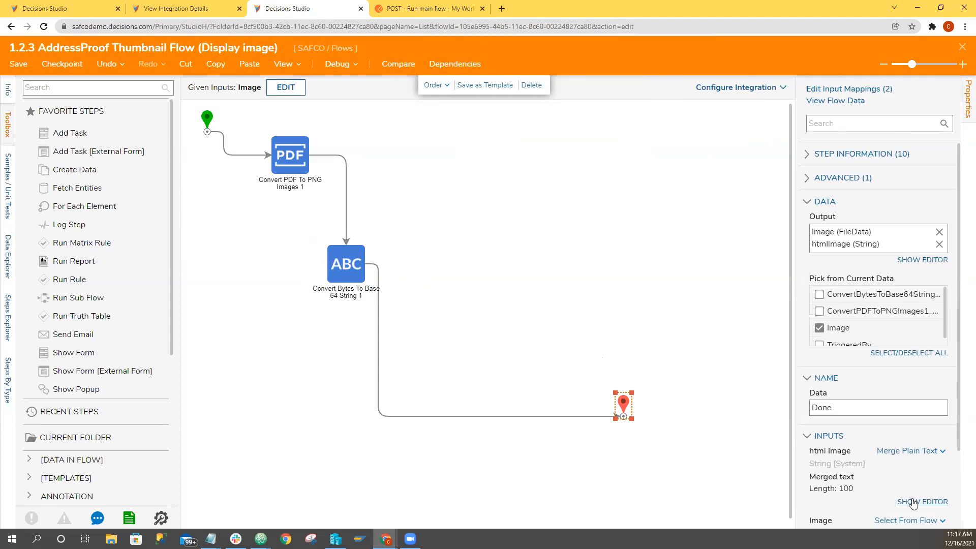
left_click(908, 502)
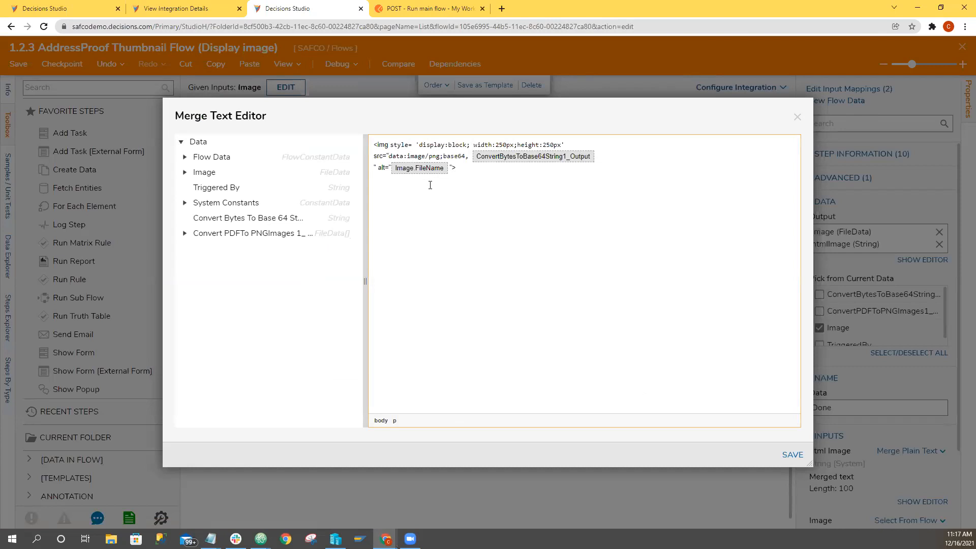
left_click(388, 156)
type("\"")
left_click(795, 118)
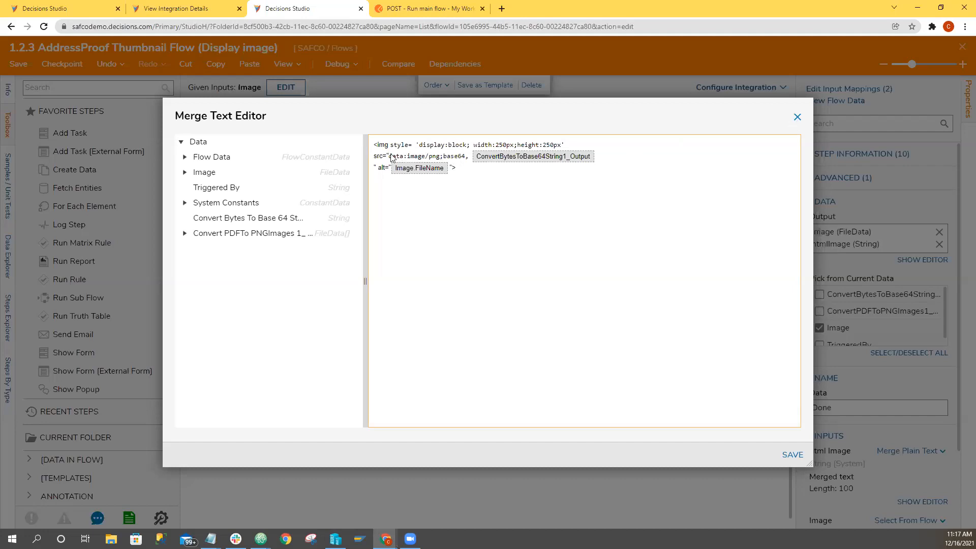
Close the AddressProof Thumbnail Flow, the Edit Data Flows dialog and the 0.0 POC Wrapper flow designer.
left_click(962, 47)
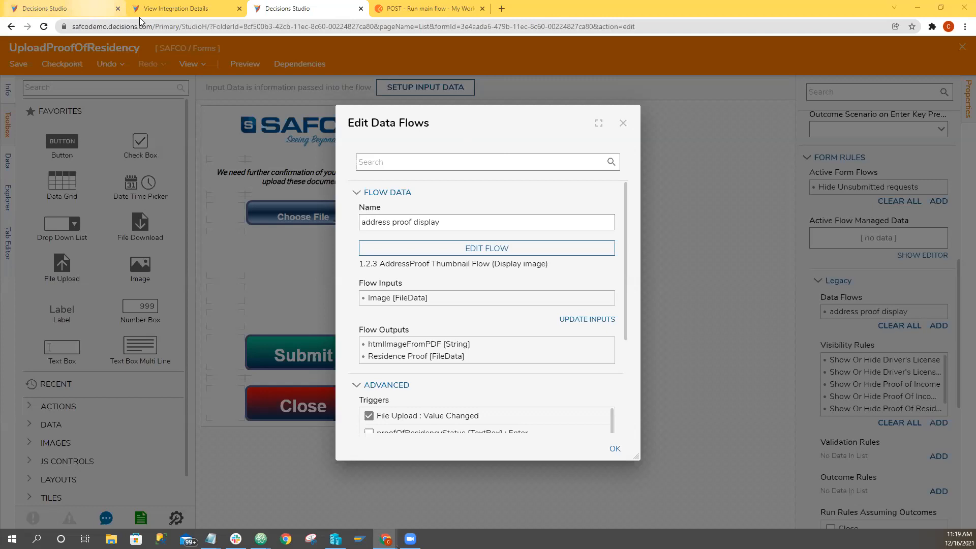
left_click(626, 125)
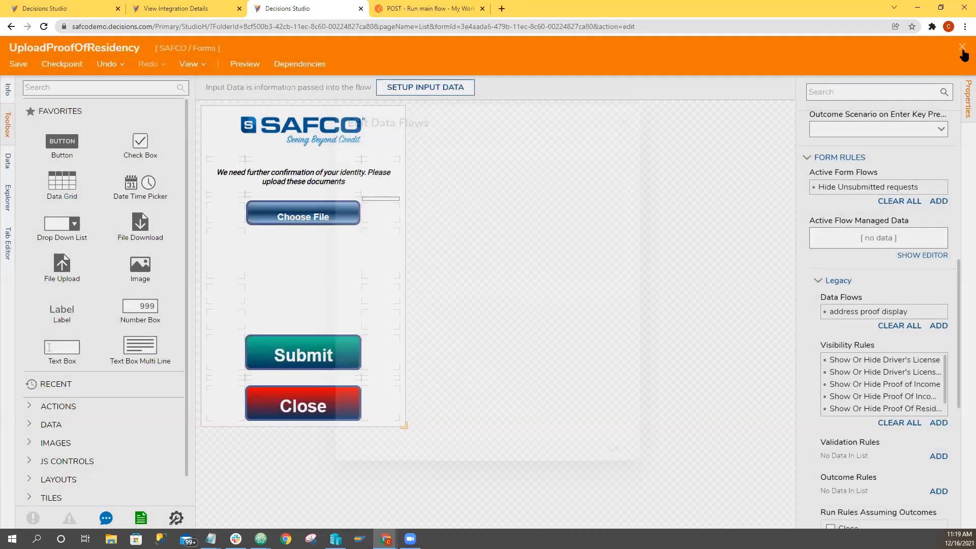
left_click(962, 47)
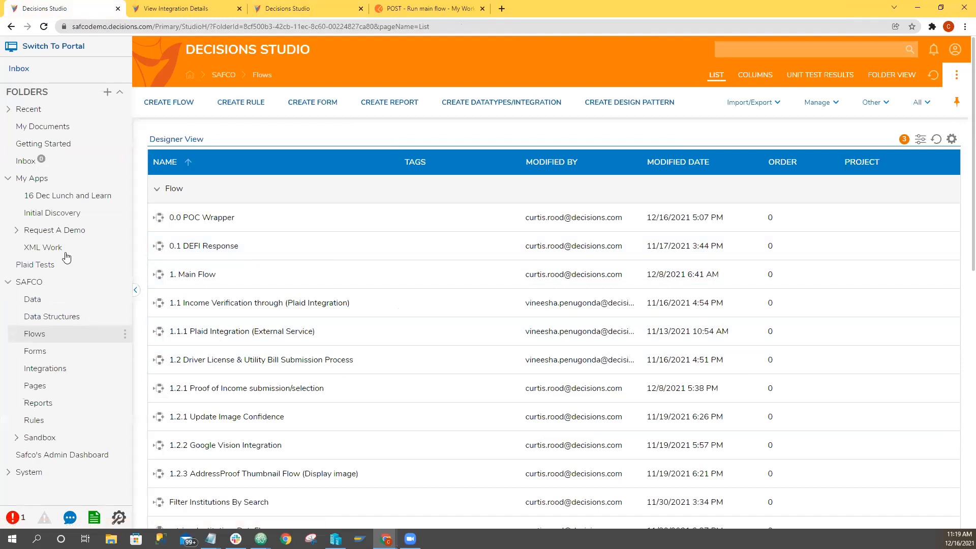
Open Flow 1 from the 16 Dec Lunch and Learn folder in the flow designer.
left_click(60, 197)
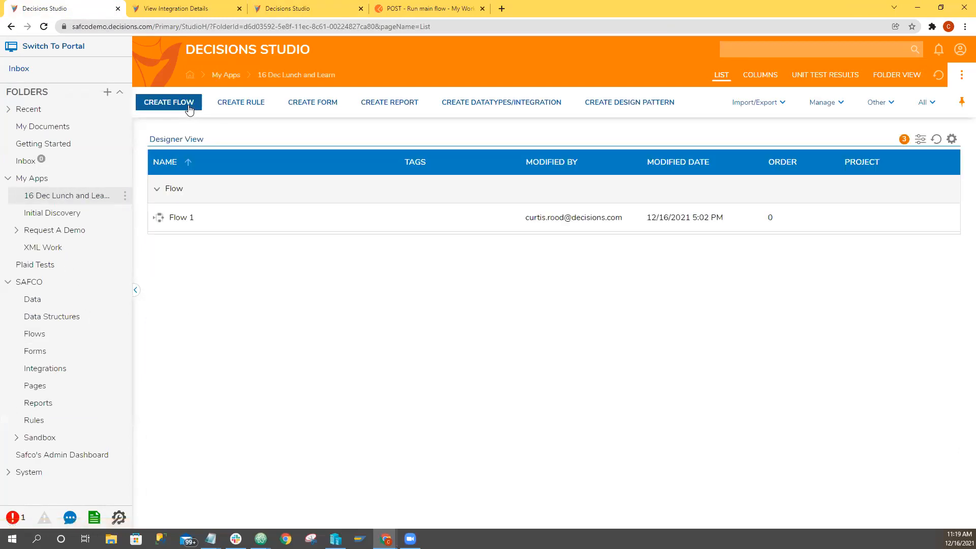
left_click(199, 220)
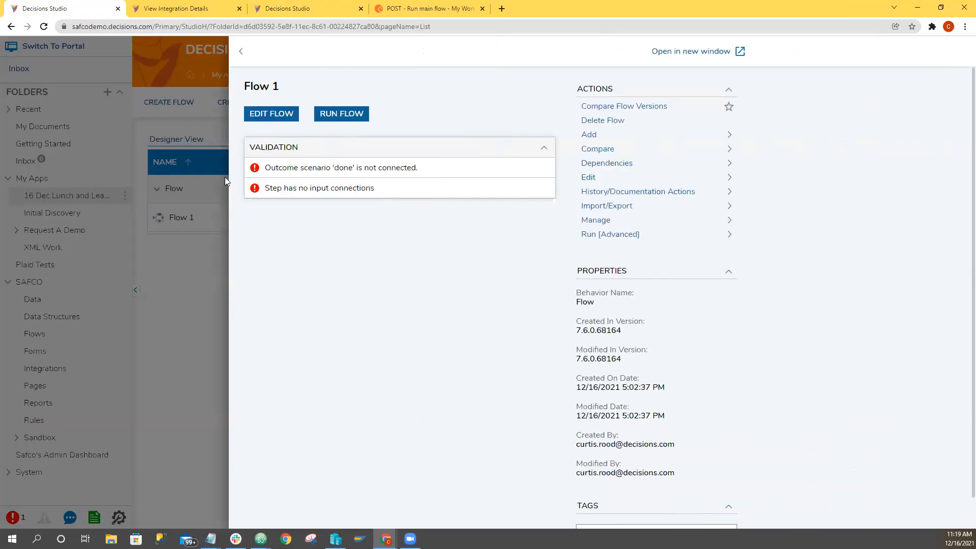
double_click(183, 219)
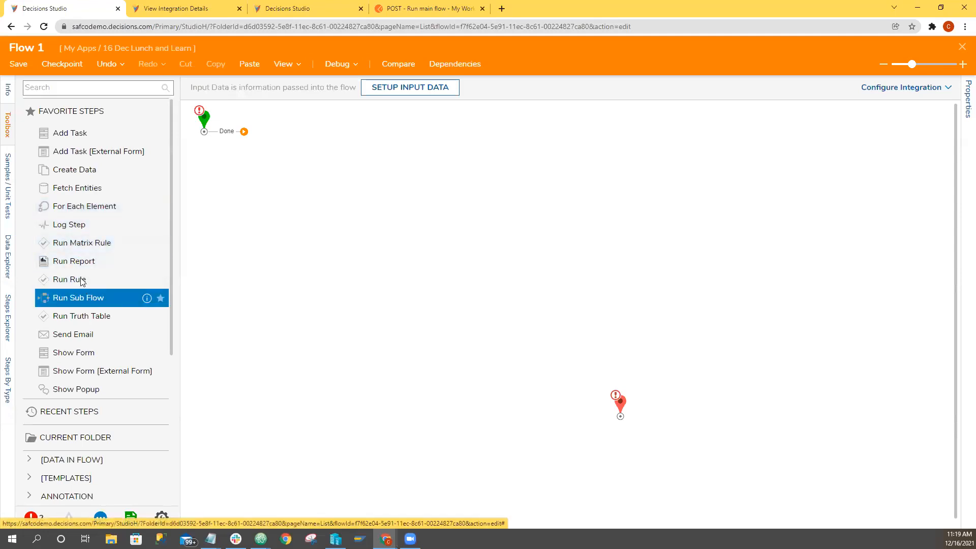
Add a Show Form step near the start of the flow and create a new form, Form 1, for it.
left_click_drag(73, 352, 312, 158)
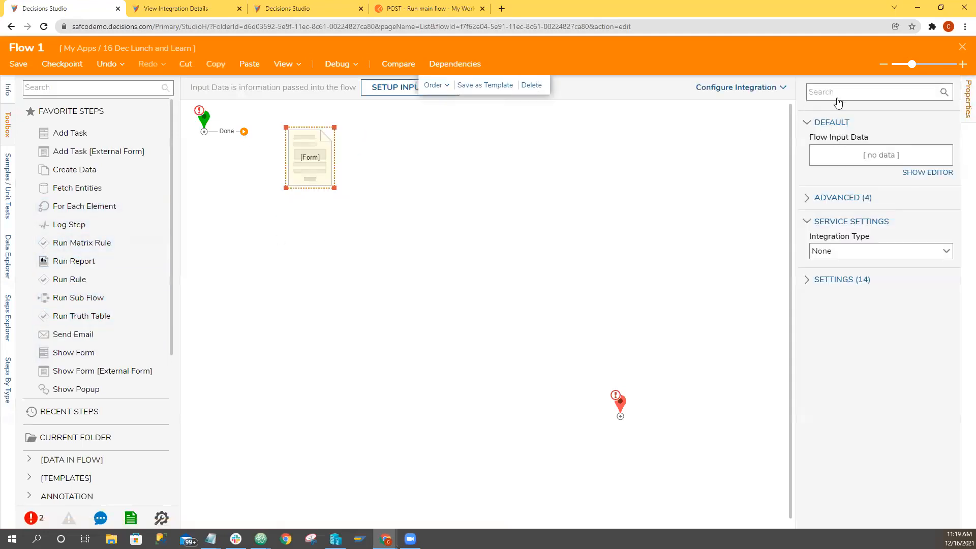
left_click(815, 96)
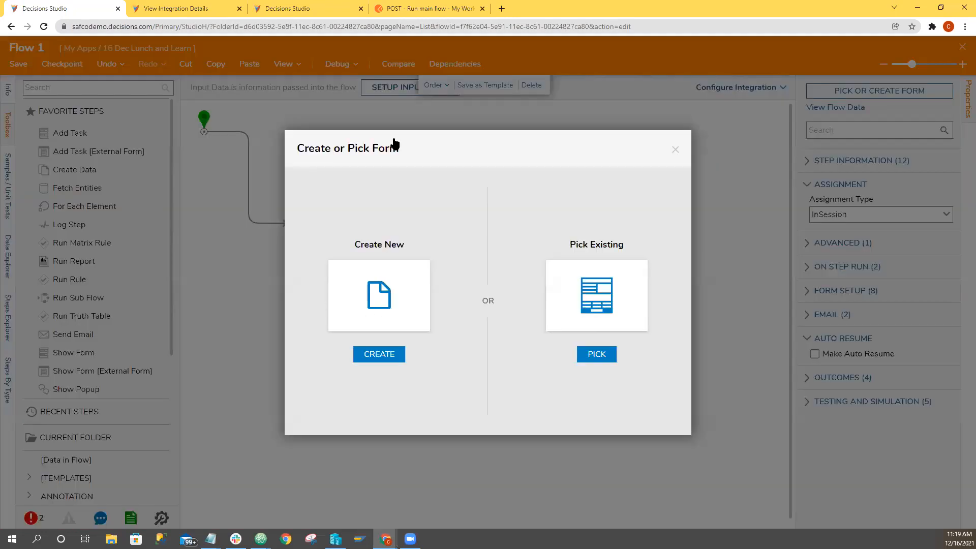
left_click(380, 354)
left_click(605, 144)
left_click(611, 336)
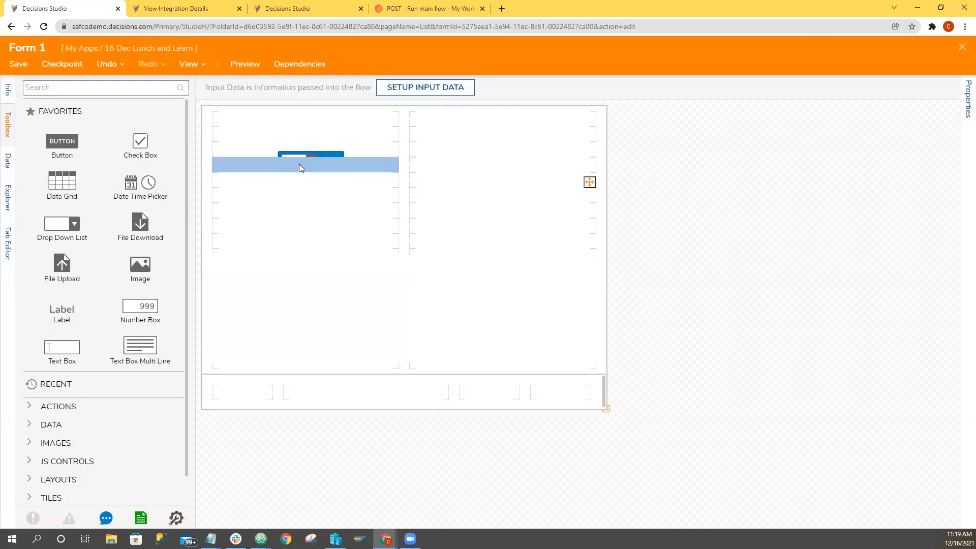
Place a drop down list in the form's first column, name its data sampleDropDown and give it a matching label.
left_click_drag(299, 165, 296, 154)
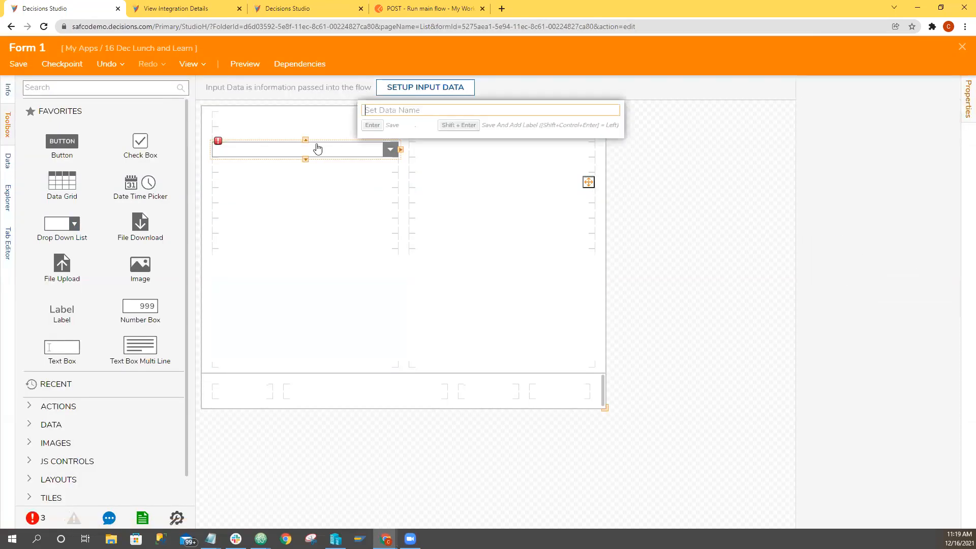
type("sampel")
key("BackSpace")
key("BackSpace")
key("BackSpace")
type("Drp")
key("BackSpace")
type("opDown")
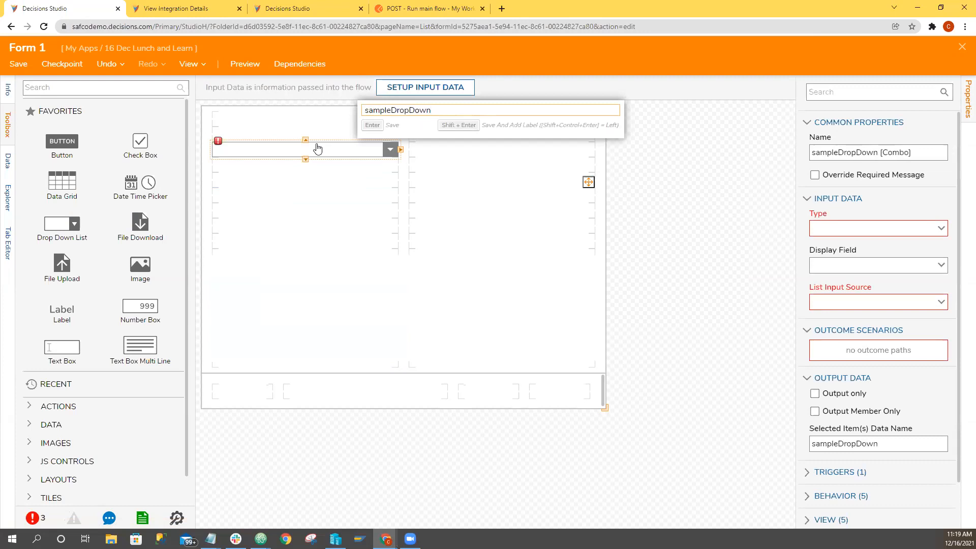
key("Return")
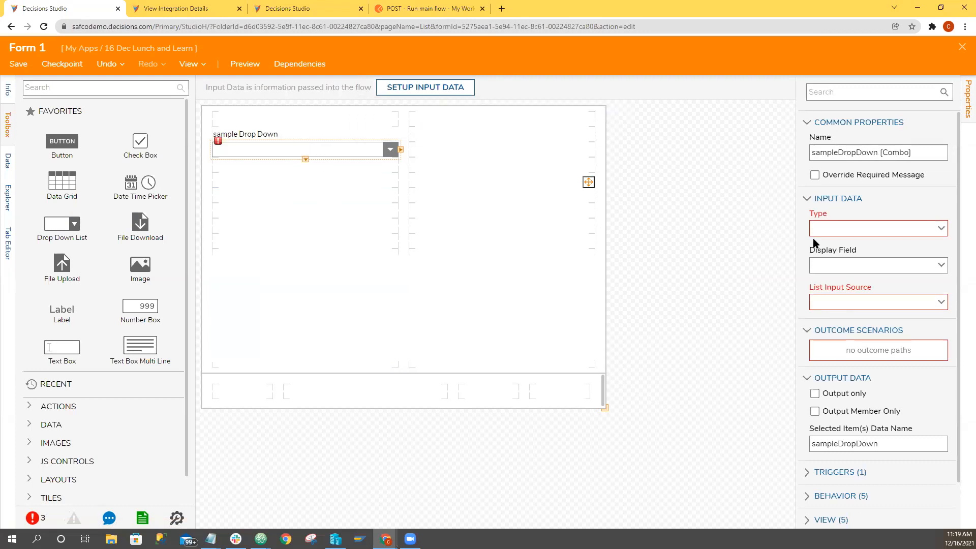
Set the drop down list's type to String and its input source to Static, with list items Yes and No.
left_click(939, 230)
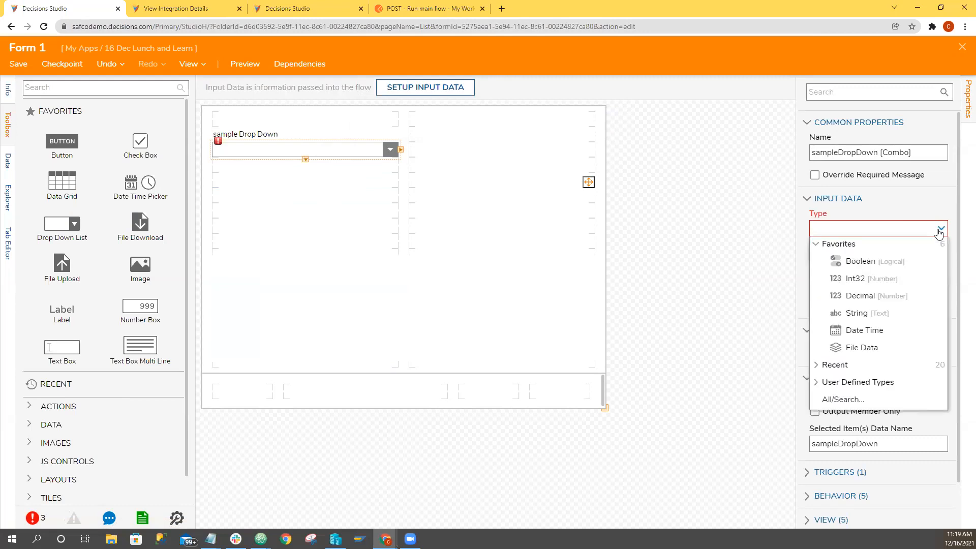
left_click(870, 313)
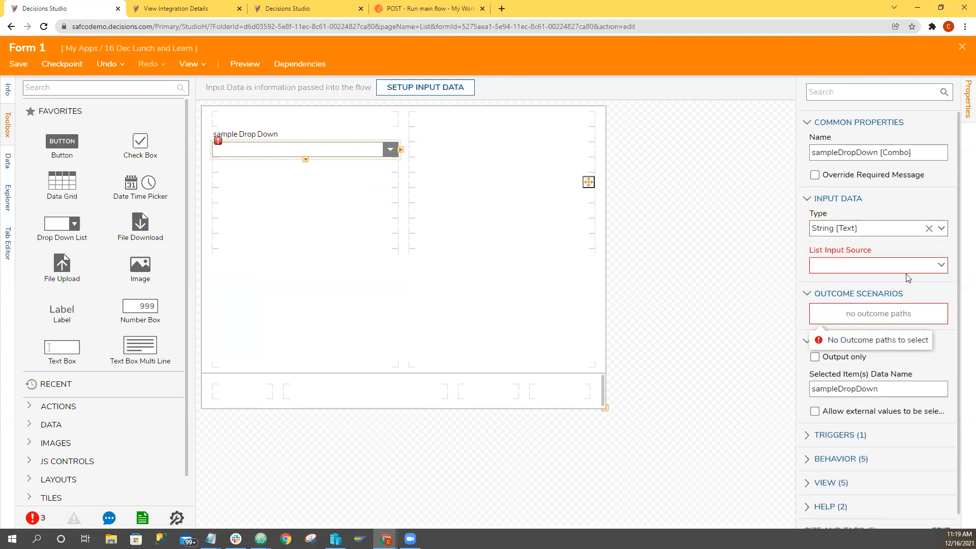
left_click(880, 265)
left_click(857, 326)
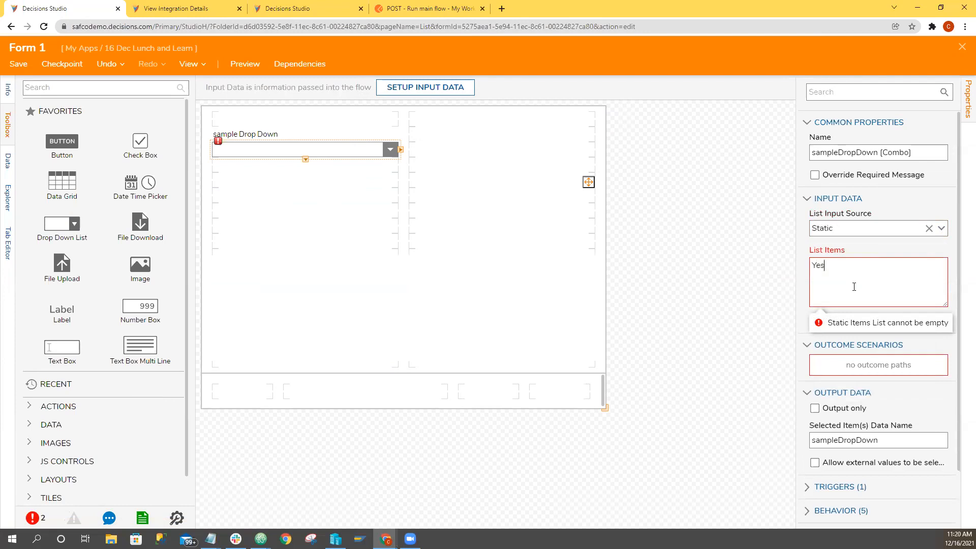
left_click(845, 276)
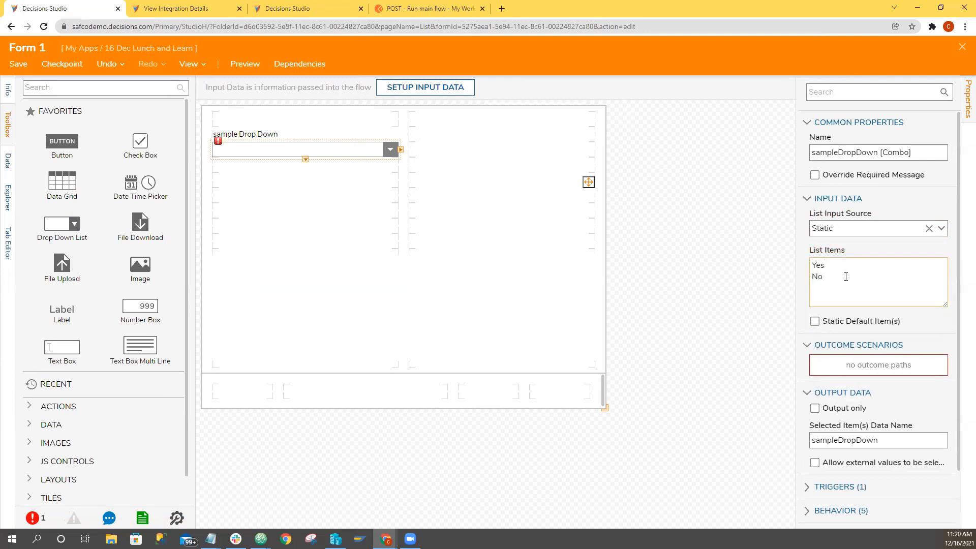
left_click(375, 206)
left_click(313, 154)
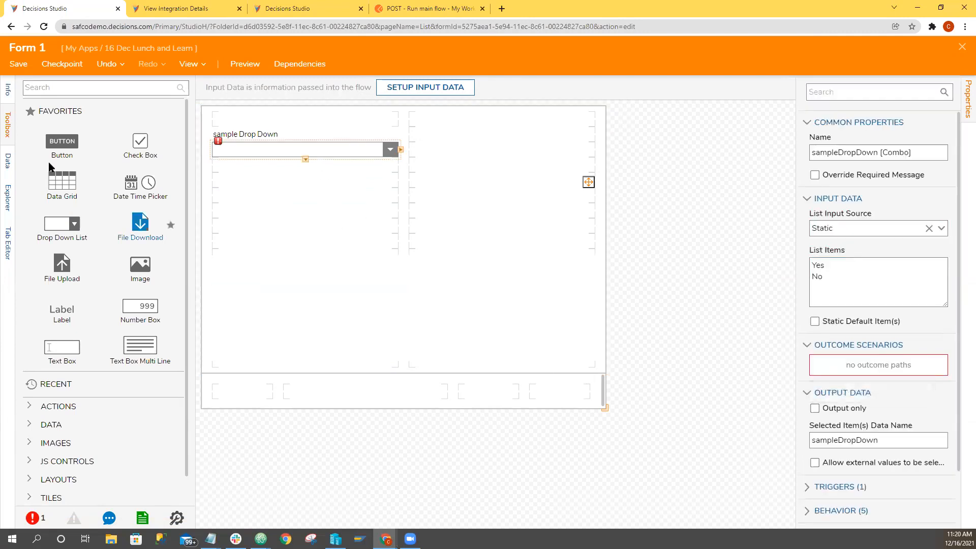
Add a button in the last footer cell of the form with the outcome name Submit.
left_click_drag(56, 145, 580, 396)
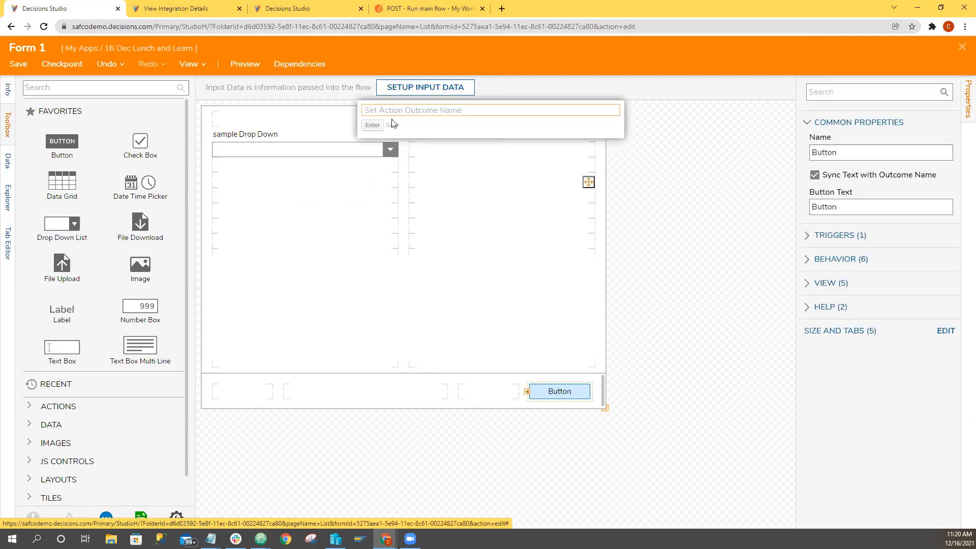
type("Sub")
key("BackSpace")
key("BackSpace")
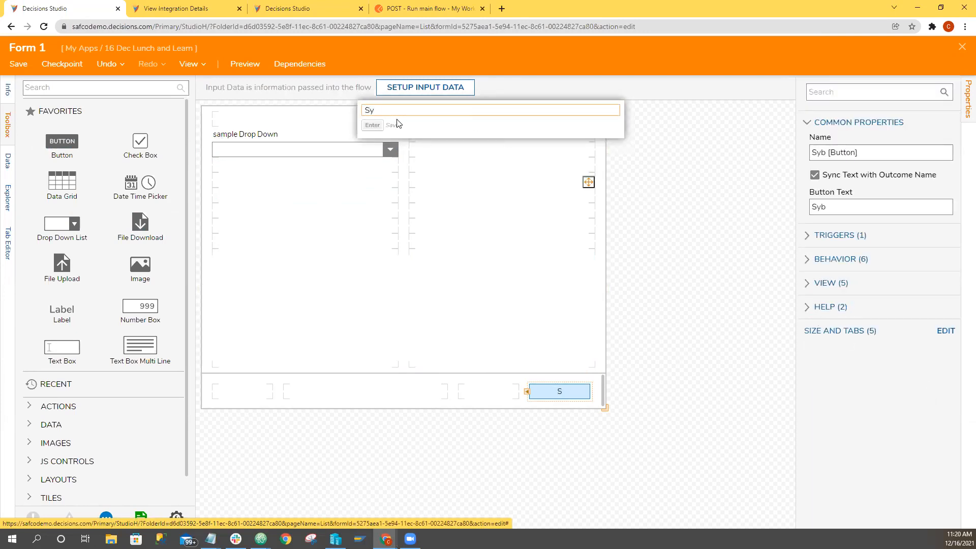
type("ubm")
left_click(396, 125)
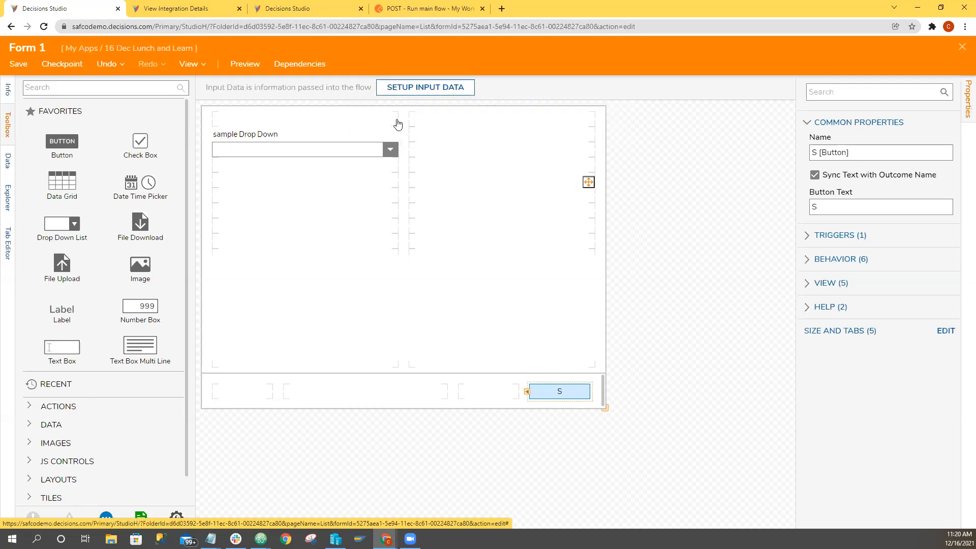
left_click(736, 246)
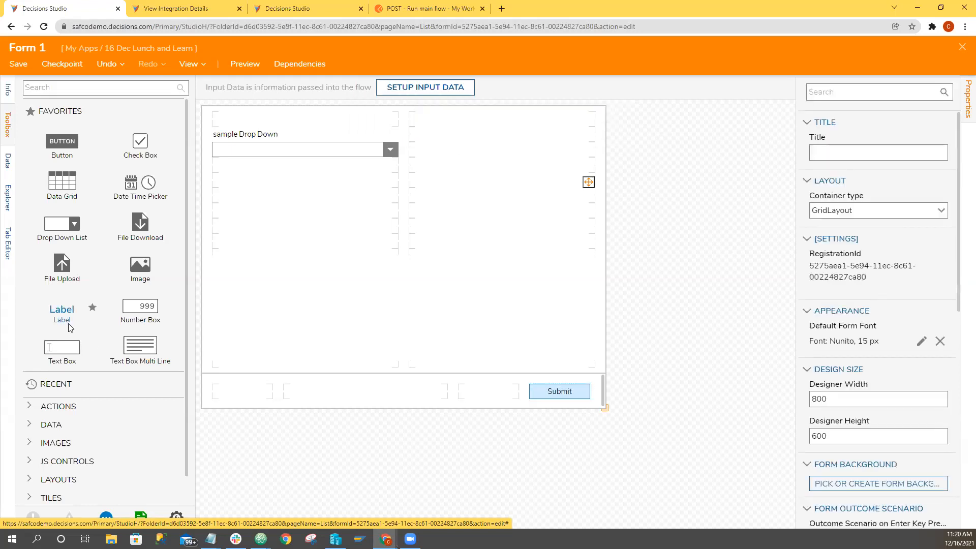
Add a text box named sample TextBox below the drop down list, with a TextBox label above it.
left_click_drag(56, 356, 273, 191)
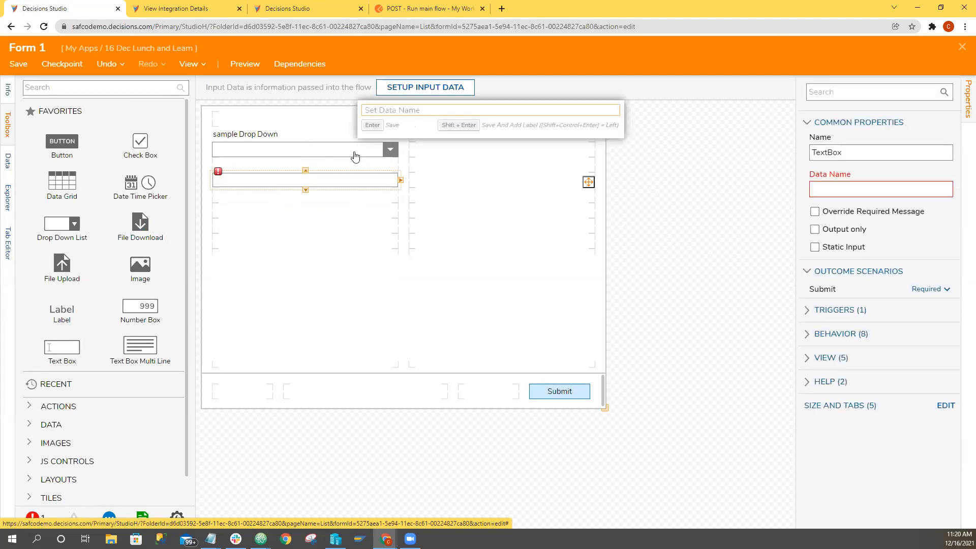
type("sample TextBox")
key("Return")
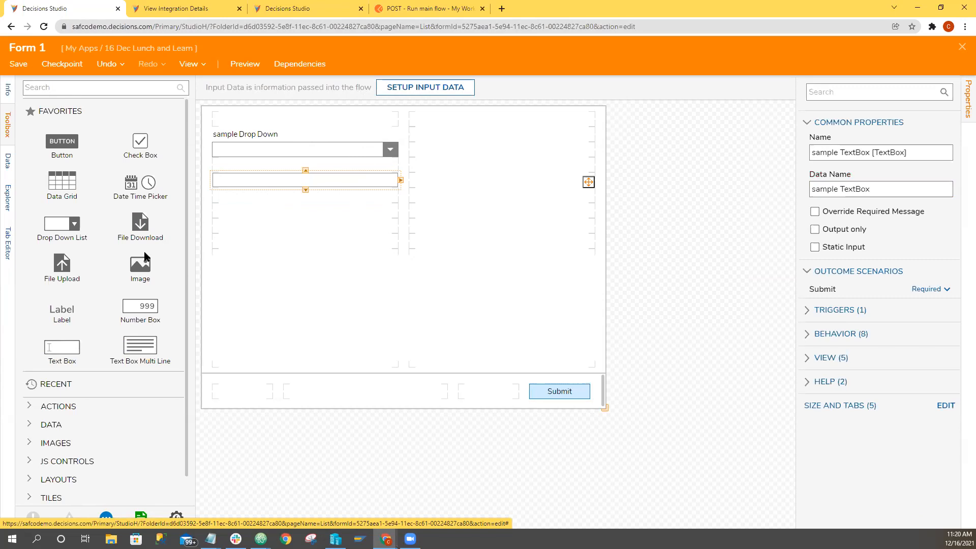
left_click_drag(57, 325, 365, 193)
type("TextBox")
key("Return")
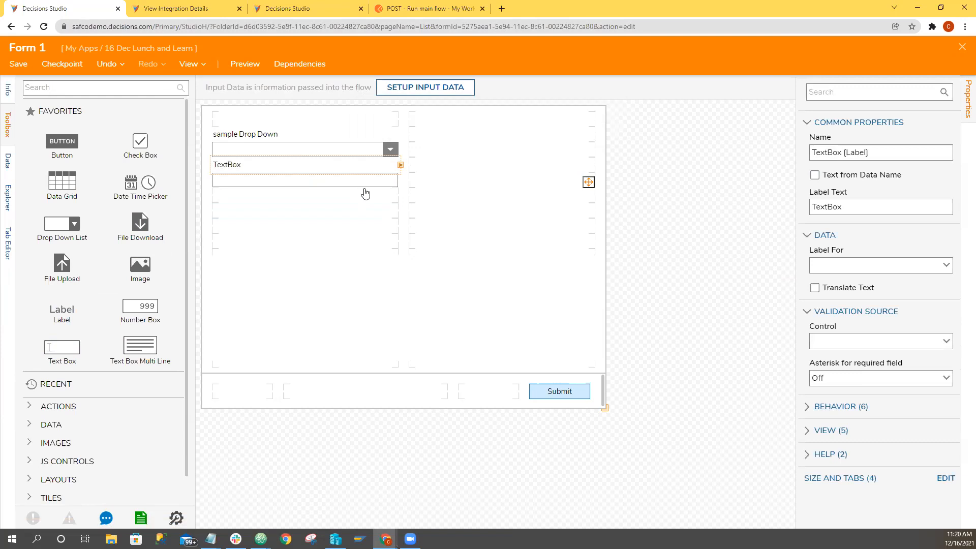
Move the text box and its label into the second column, level with the drop down list and its label.
left_click(356, 185)
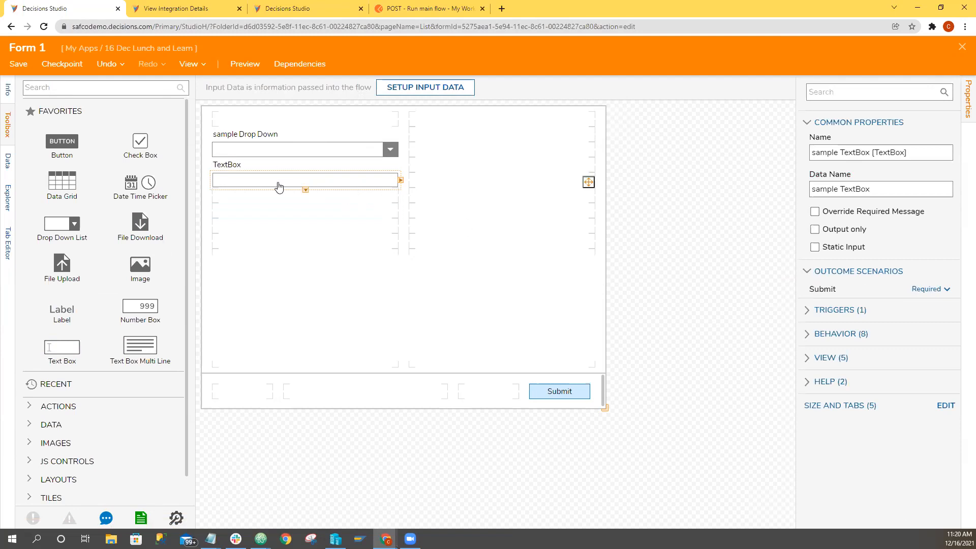
left_click_drag(279, 187, 499, 173)
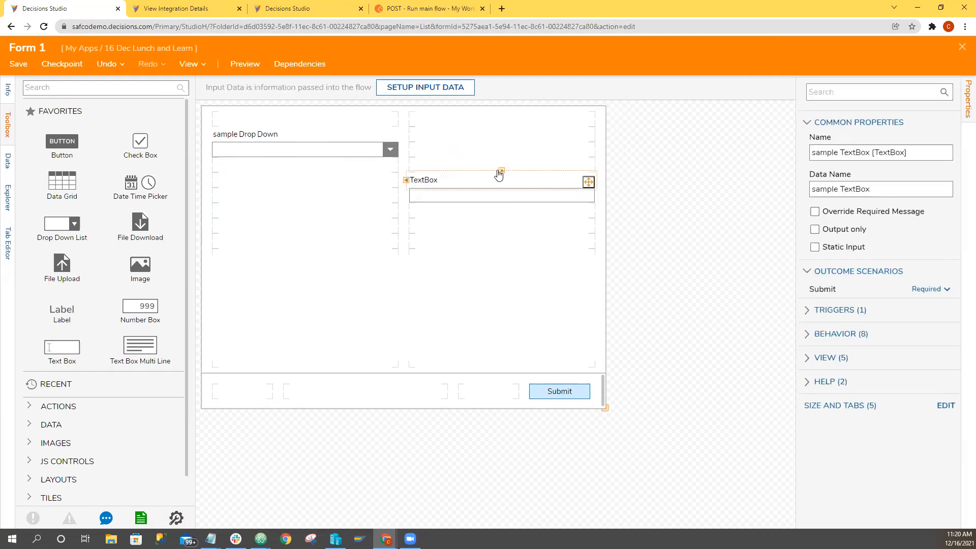
left_click_drag(427, 180, 442, 140)
left_click_drag(448, 193, 474, 191)
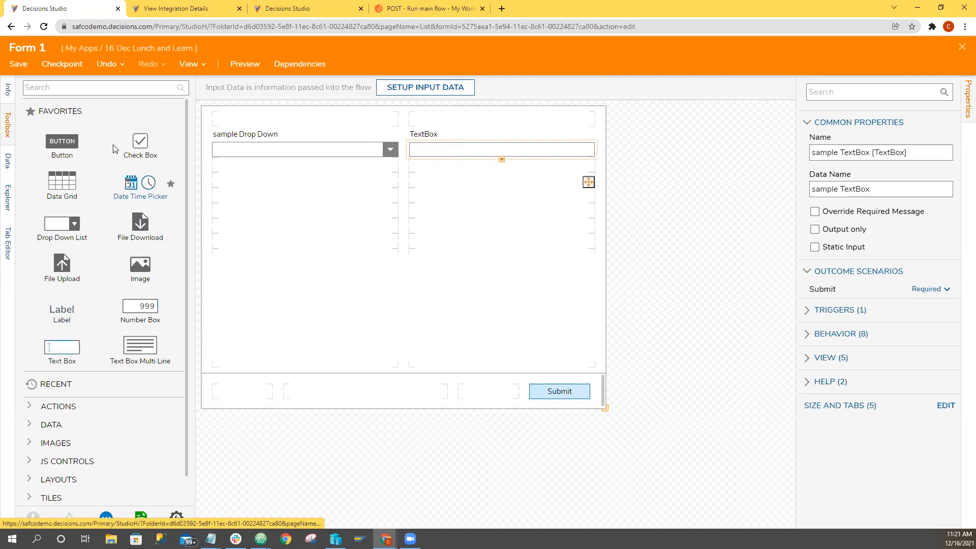
Add a third column to the form's Contents grid with a requested size of 1 and the Resize type.
left_click(78, 90)
left_click(509, 250)
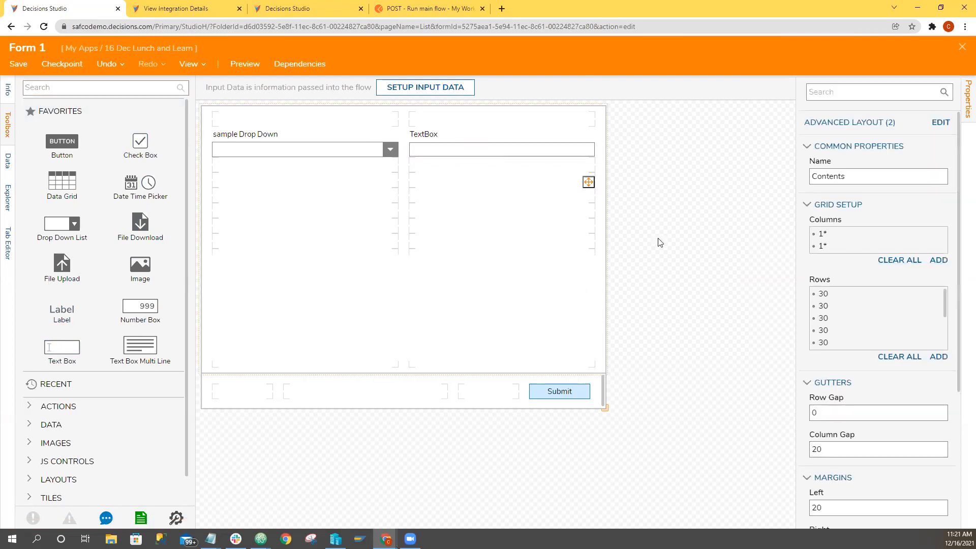
left_click_drag(407, 256, 313, 261)
type("1")
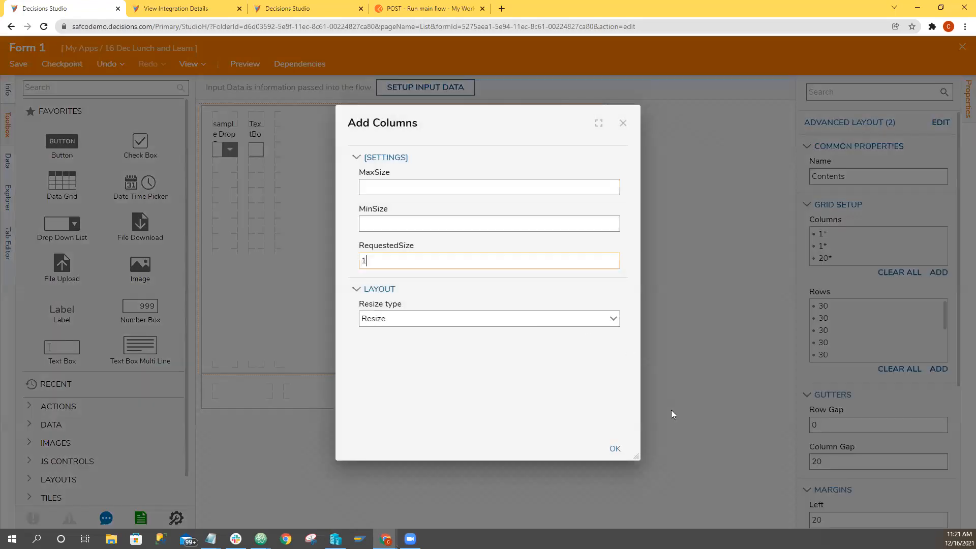
left_click(615, 449)
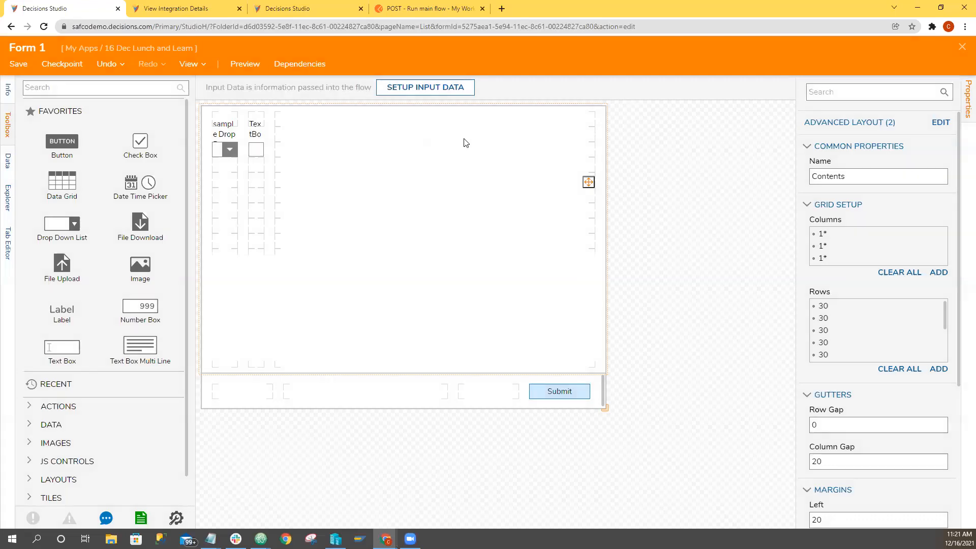
Move the text box and its label to the third column and the drop down list and its label to the middle column.
left_click_drag(396, 135, 492, 137)
left_click_drag(409, 155, 487, 151)
left_click_drag(262, 154, 342, 133)
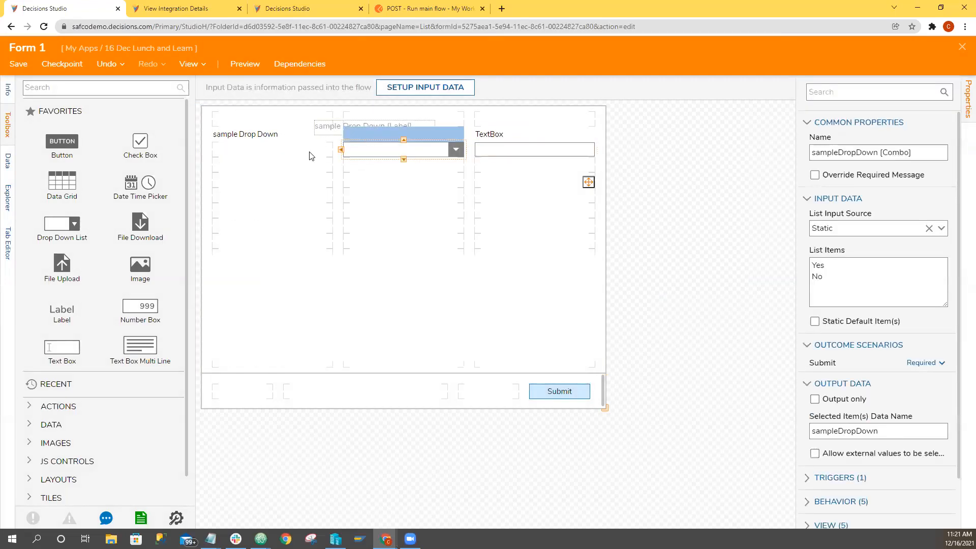
Search the toolbox for "area" and place a File Upload Area in the form's empty first column.
left_click_drag(62, 264, 87, 206)
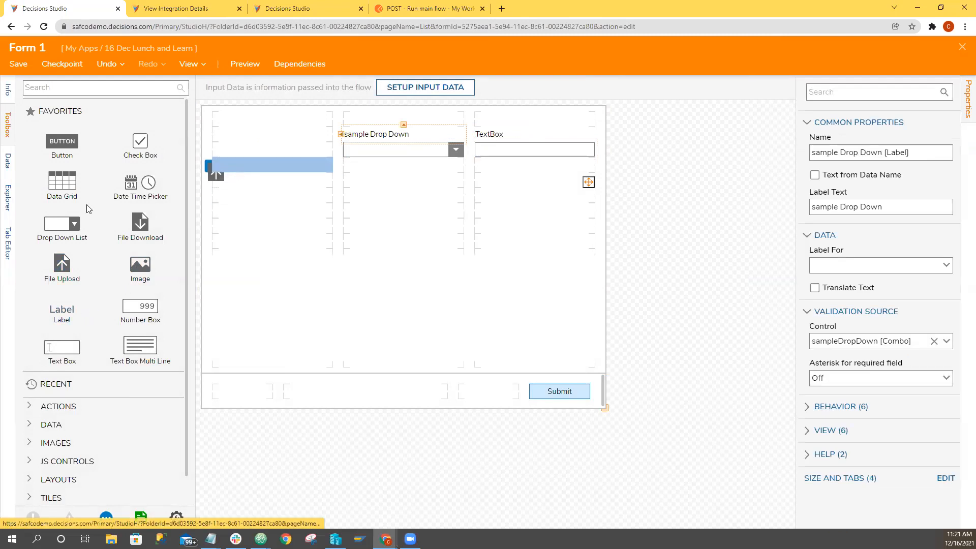
left_click(64, 92)
type("area")
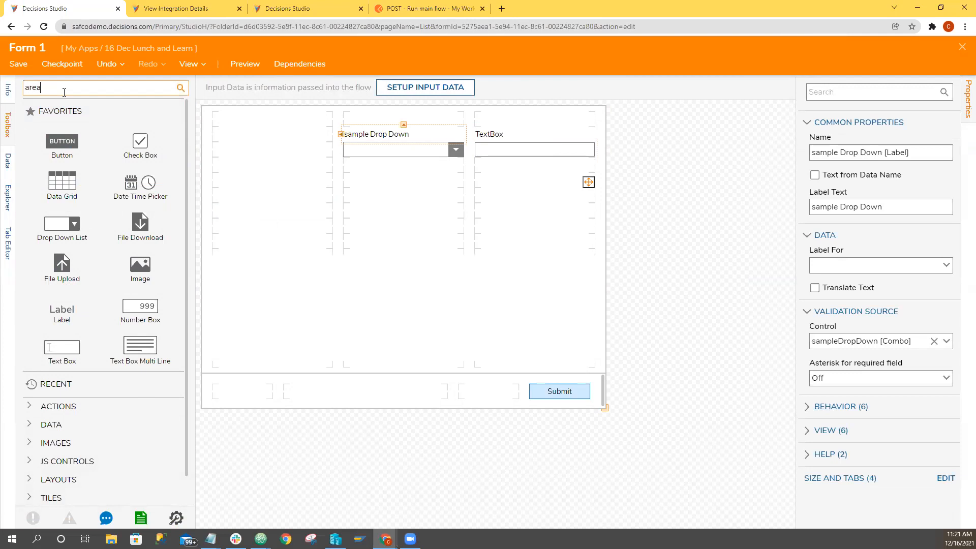
left_click_drag(57, 123, 266, 167)
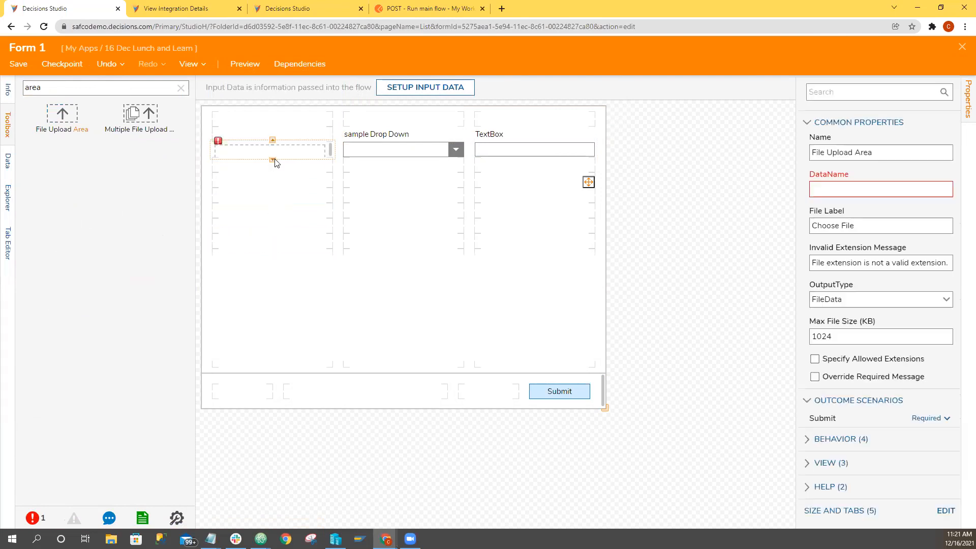
Extend the file upload area row by row down to the bottom of the first column.
left_click(268, 175)
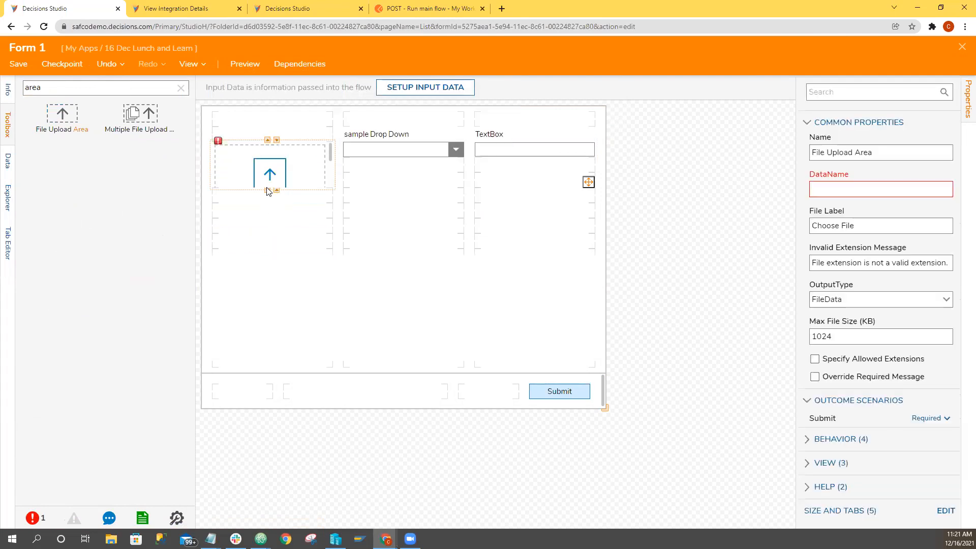
right_click(268, 190)
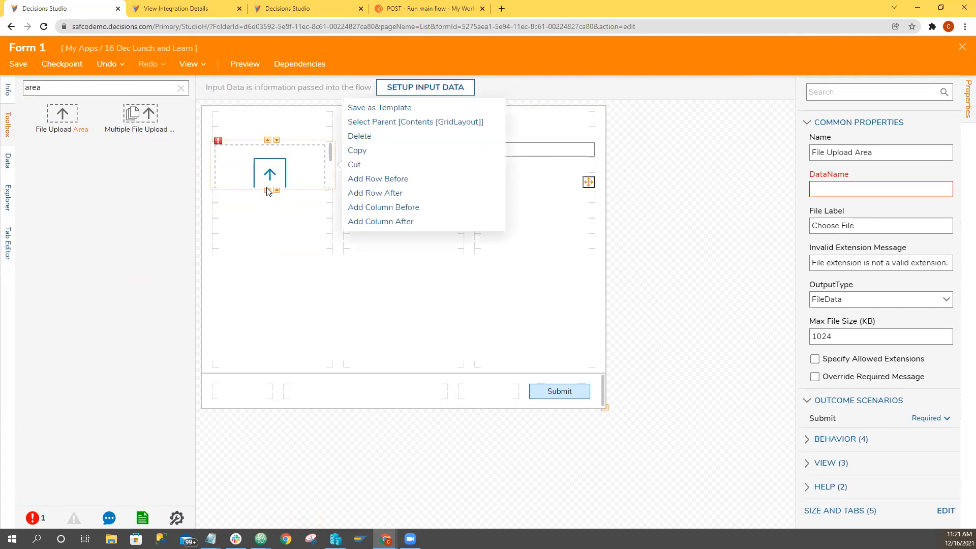
left_click(268, 191)
left_click(267, 206)
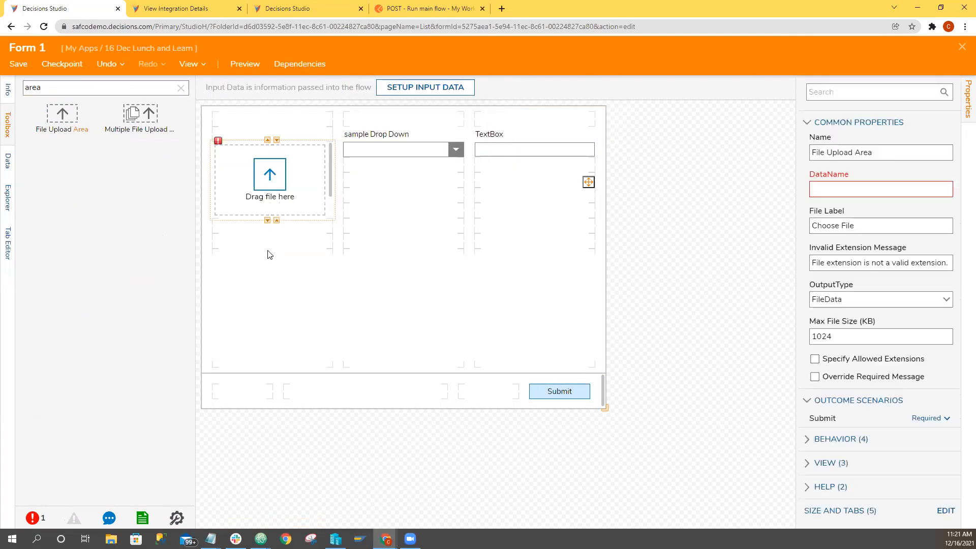
left_click(267, 251)
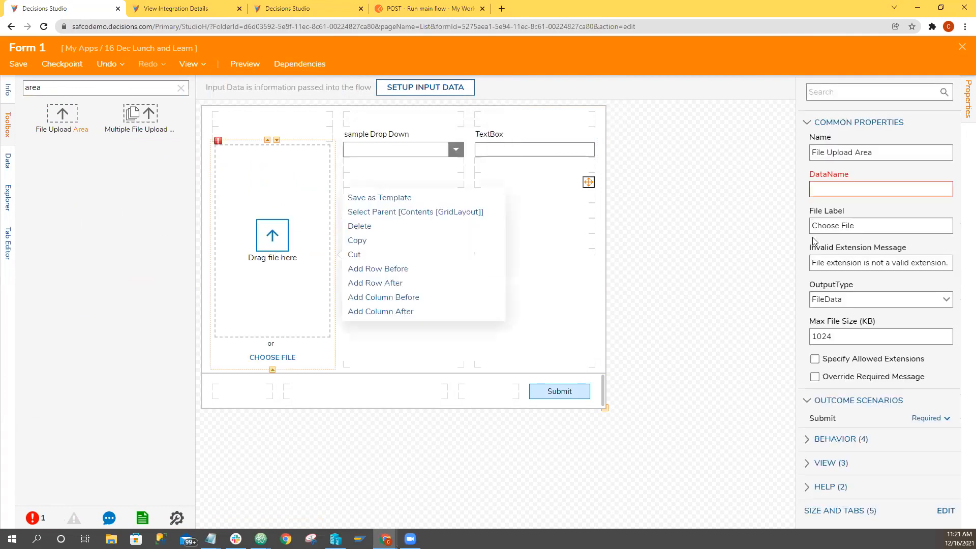
Set the upload area's data name to uploadedFile, shorten it by the tall bottom row and extend it up one row.
left_click(874, 195)
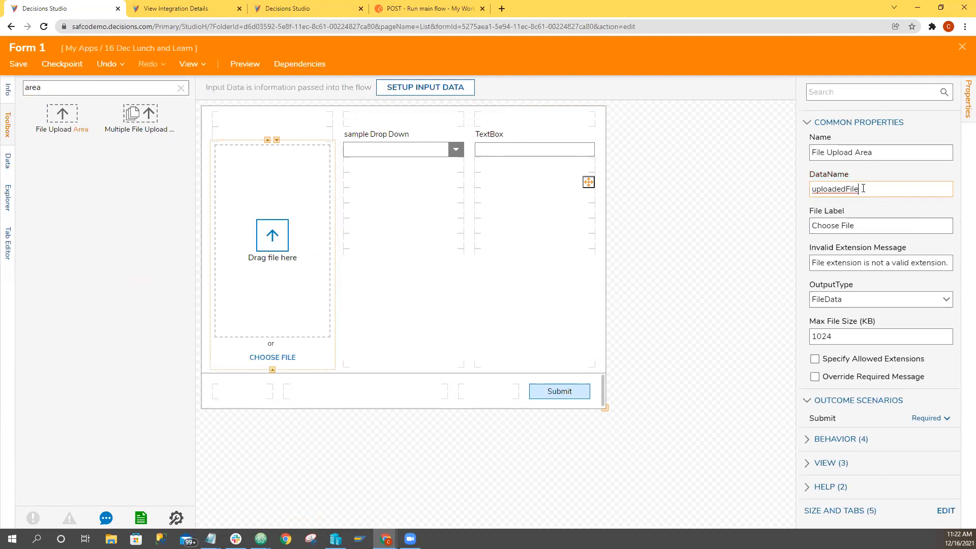
left_click(272, 370)
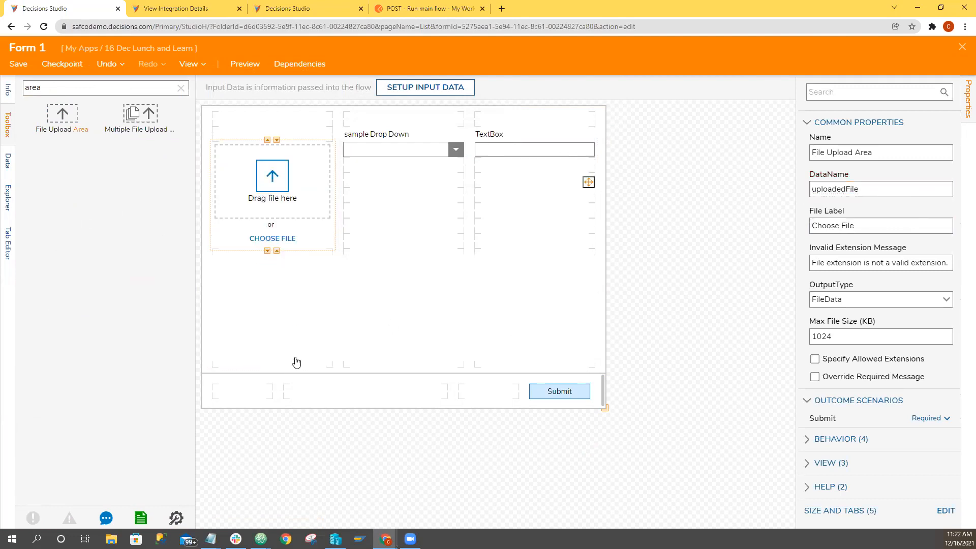
left_click(268, 138)
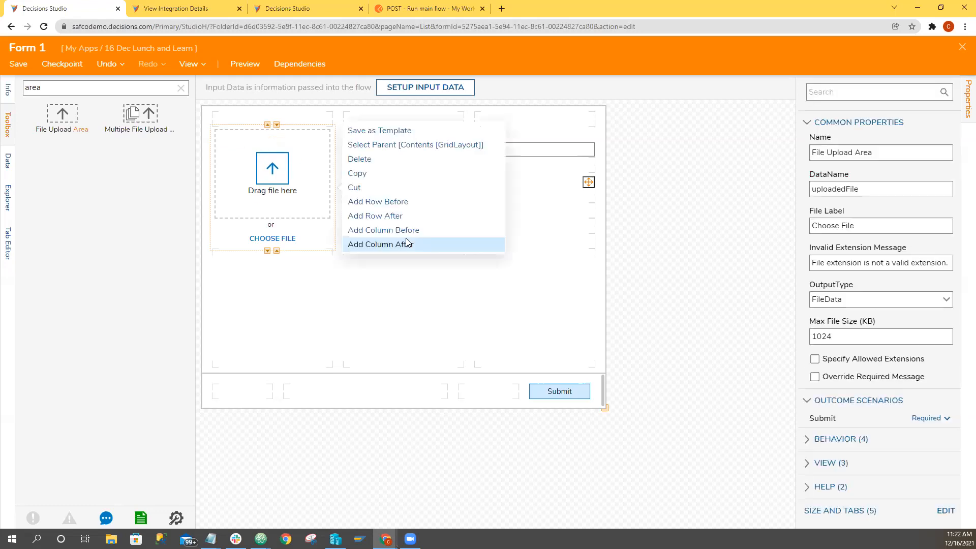
left_click(701, 284)
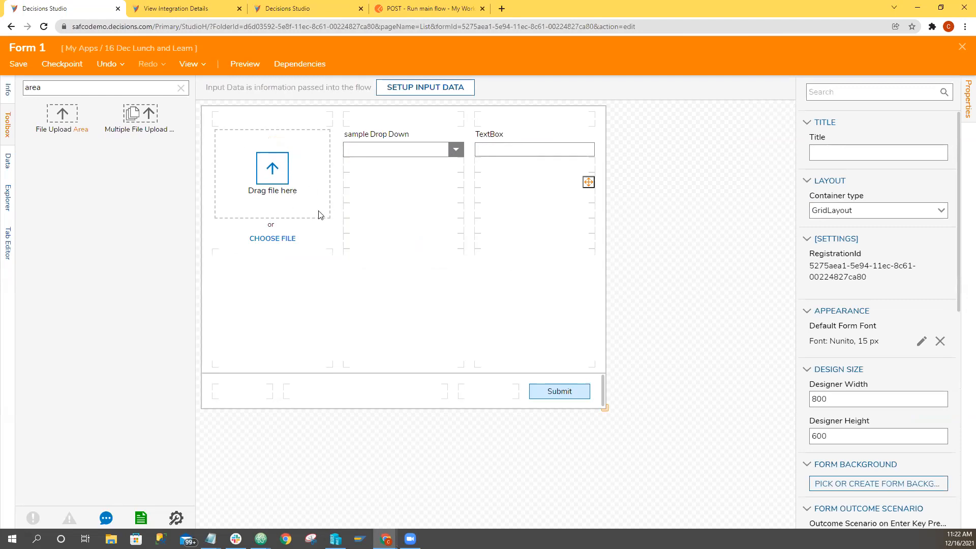
left_click(417, 152)
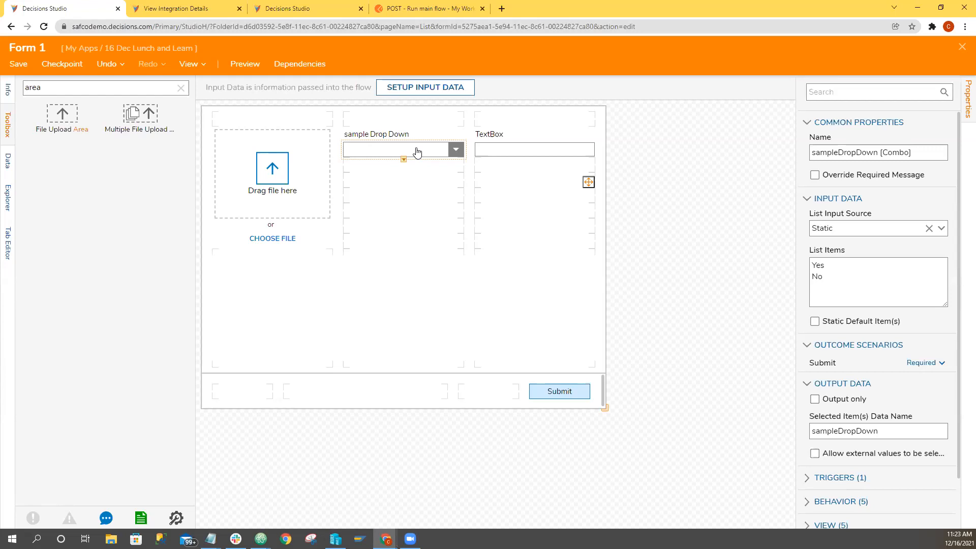
Add a data flow rule to the form and name it populateTextbox.
left_click(683, 222)
scroll(834, 399, "down", 6)
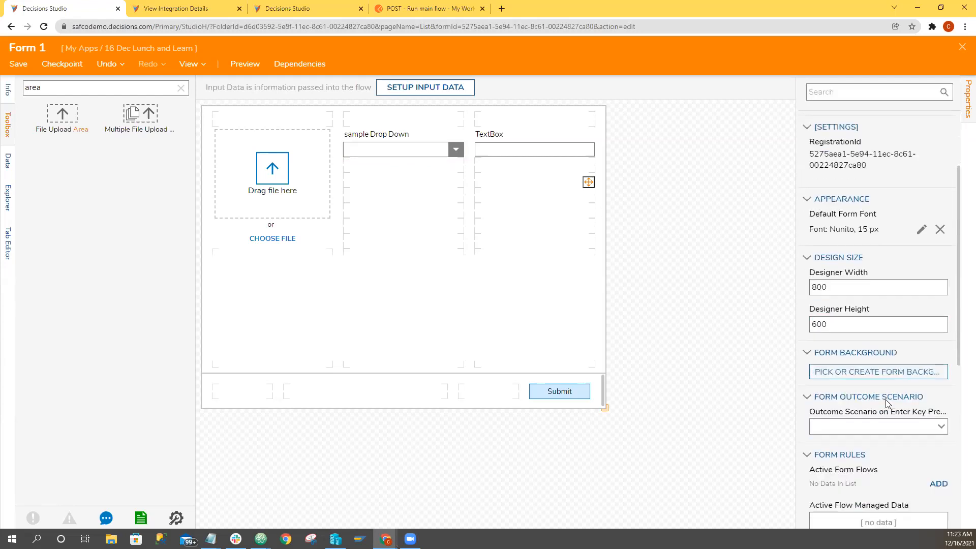
left_click(818, 373)
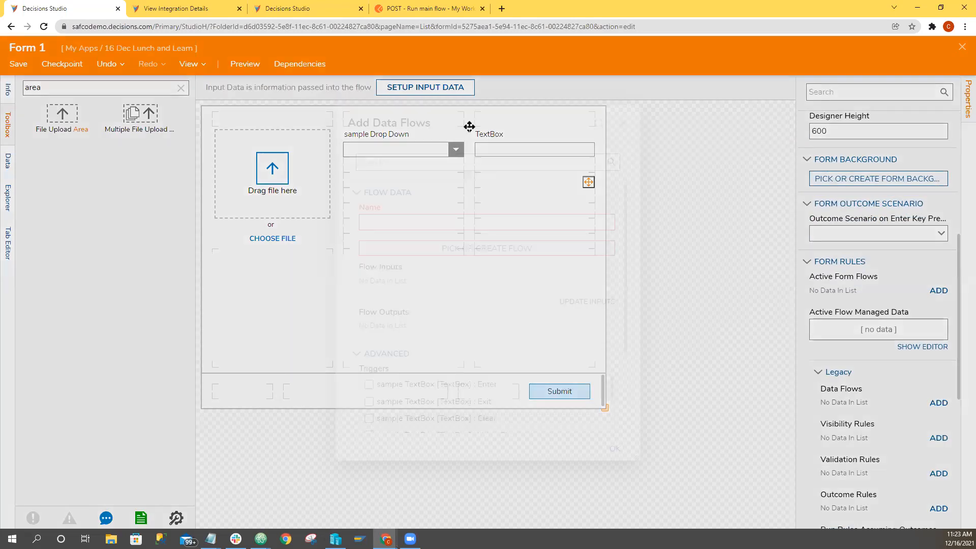
left_click_drag(472, 127, 732, 148)
type("p")
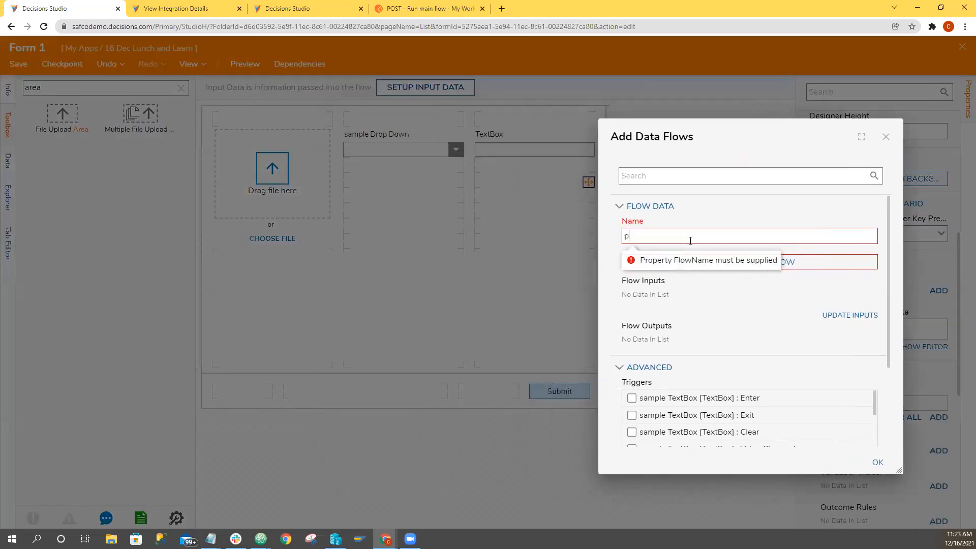
type("opulateTextbox")
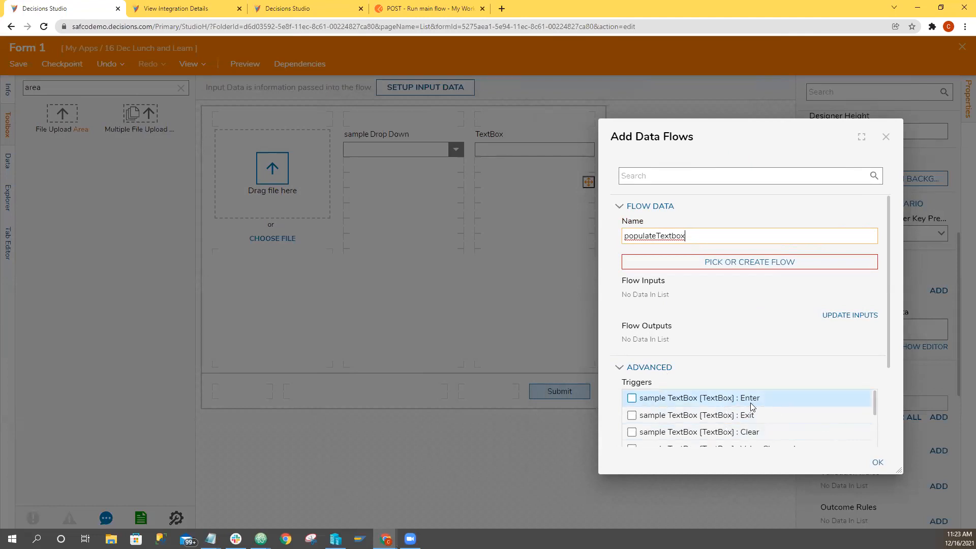
Set the populateTextbox data flow to trigger on the sampleDropDown Selection Changed event.
scroll(755, 405, "down", 1)
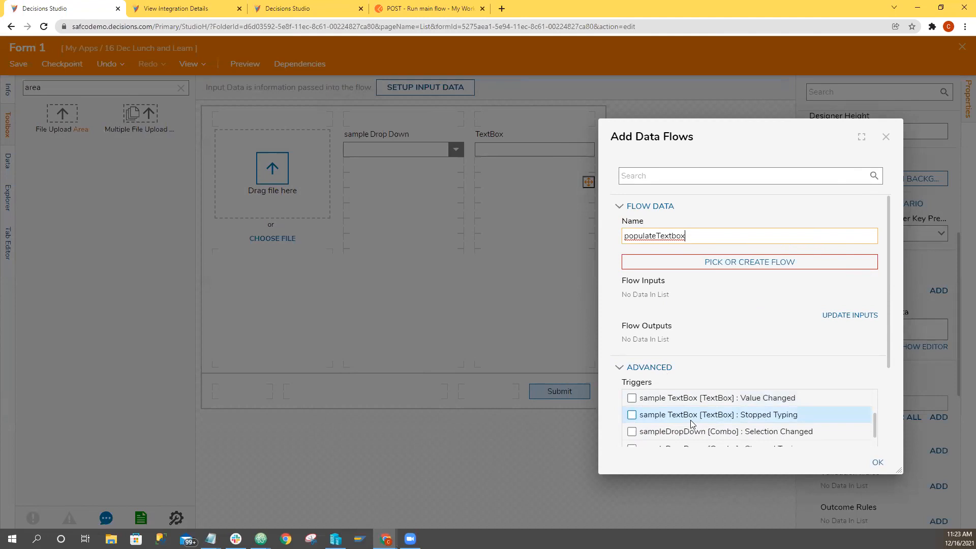
left_click(631, 431)
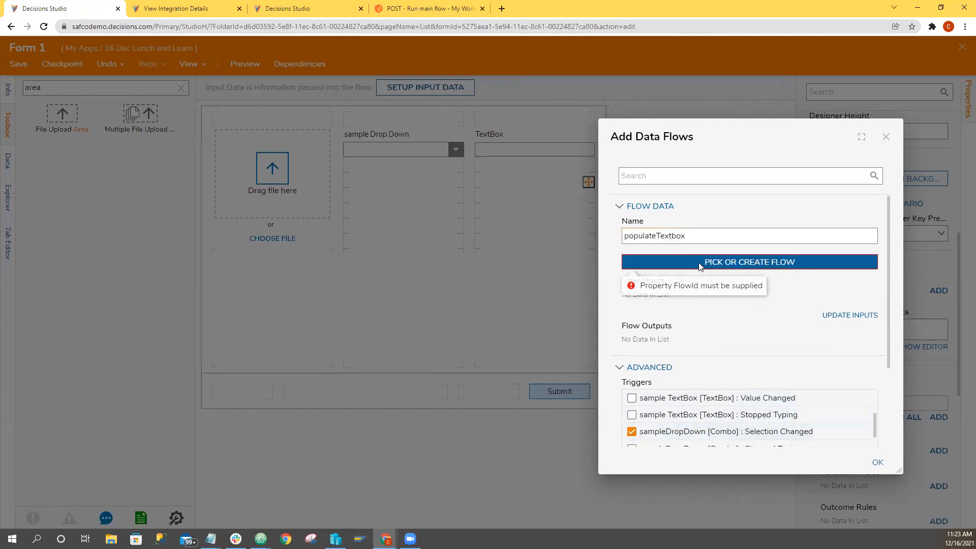
scroll(758, 383, "down", 1)
scroll(757, 383, "down", 1)
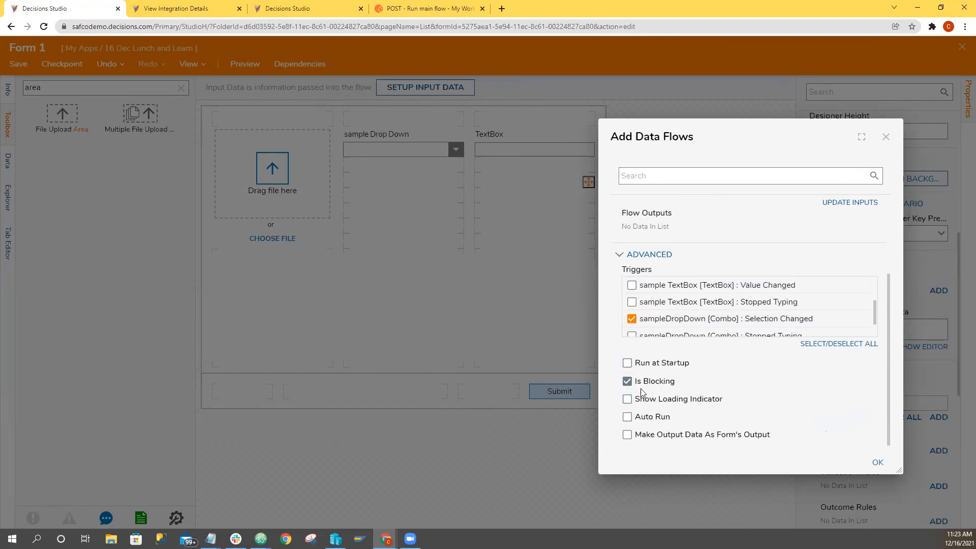
Create a new Form Data Flow named populateTextBox for the data flow rule.
scroll(806, 431, "up", 2)
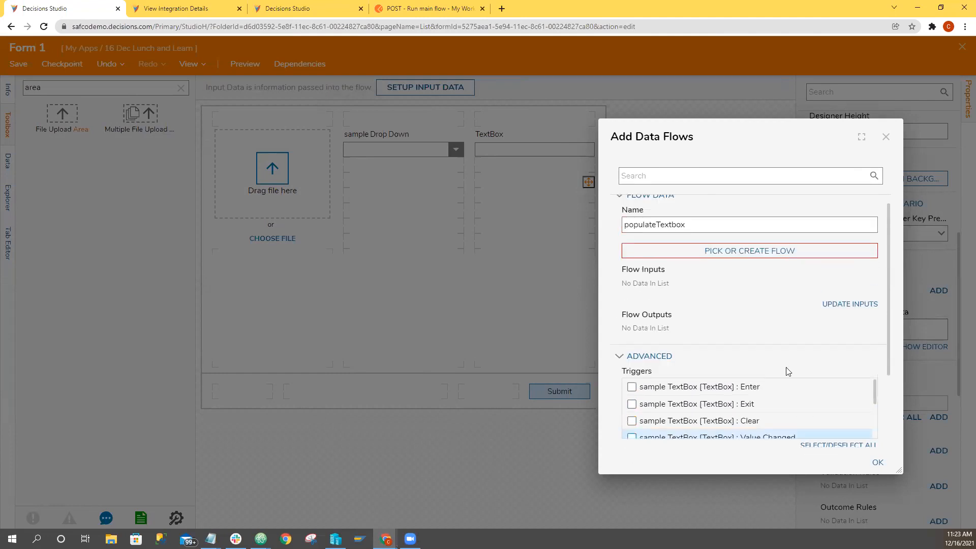
left_click(734, 251)
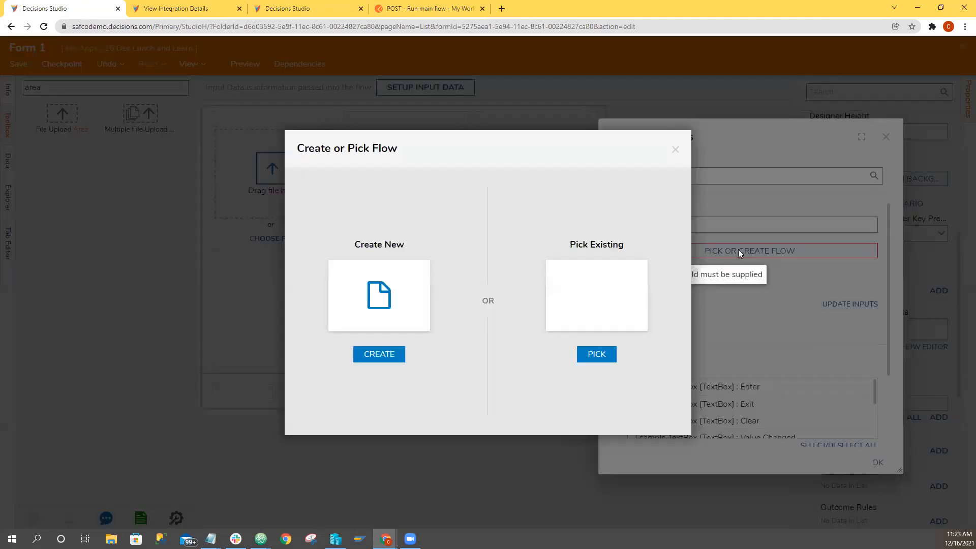
left_click(389, 308)
left_click(381, 181)
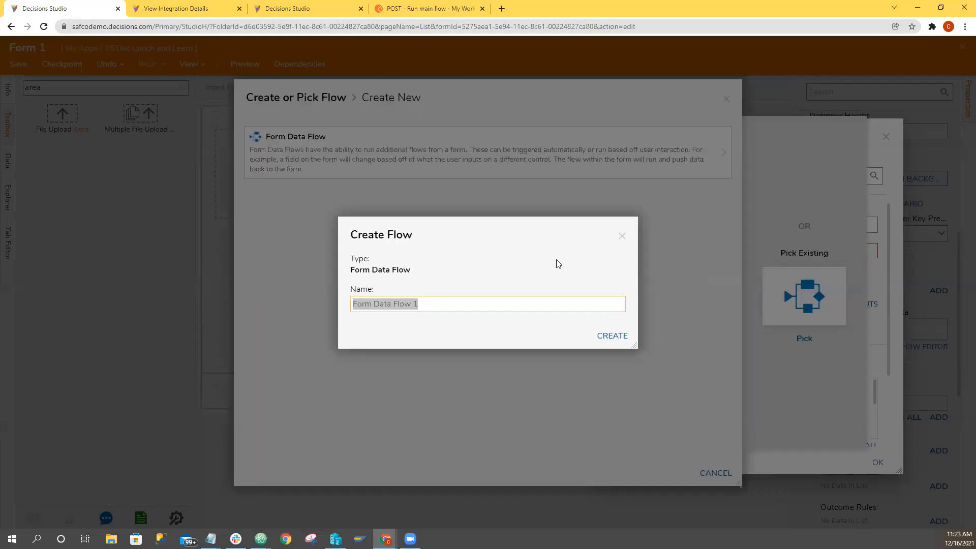
type("populateD")
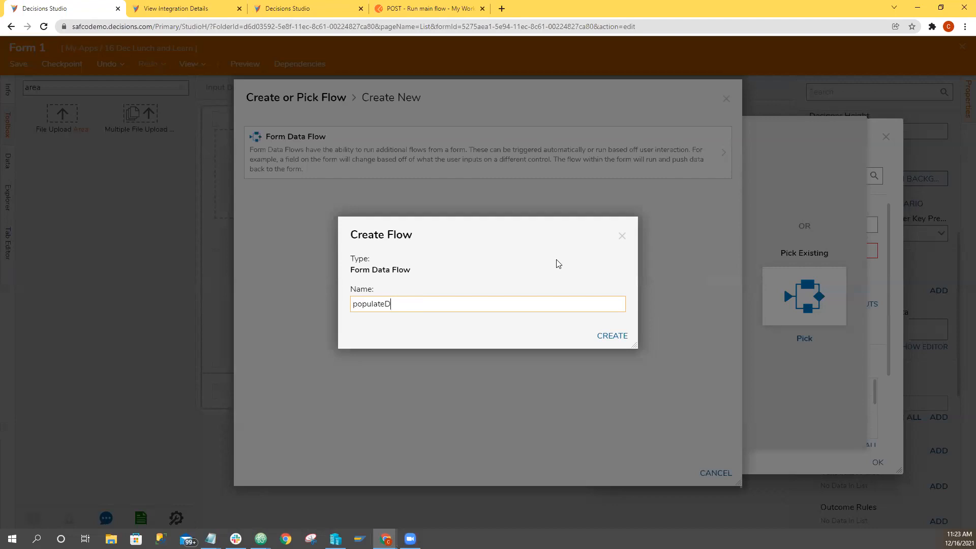
key("BackSpace")
type("TextBox")
left_click(607, 338)
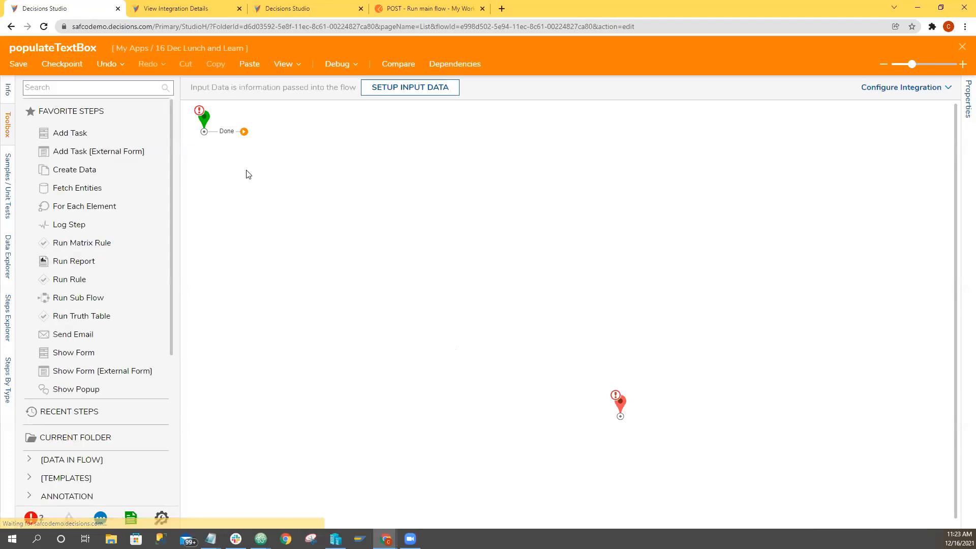
Define a flow input named valueOfDropdown of type String for the populateTextBox flow.
left_click(906, 231)
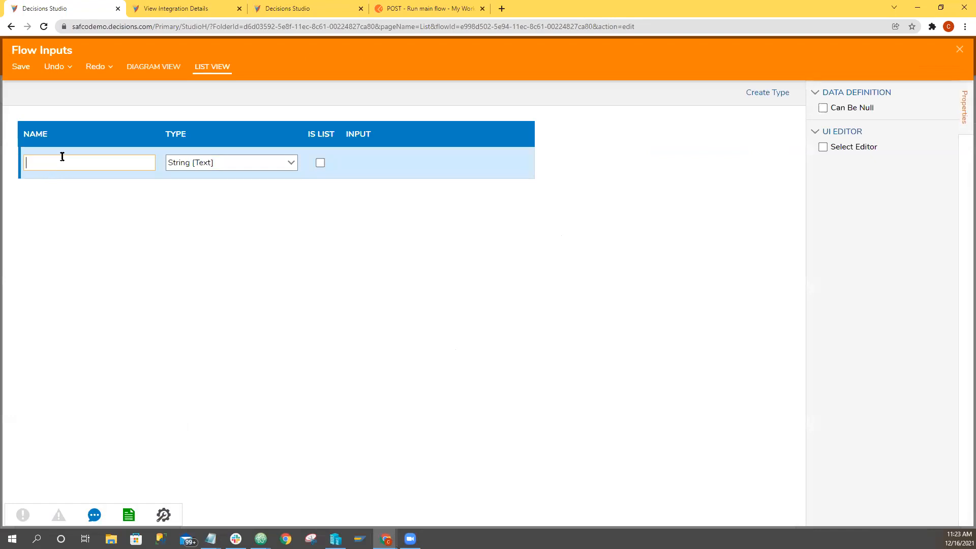
type("valueOfDropdown")
key("Tab")
key("Tab")
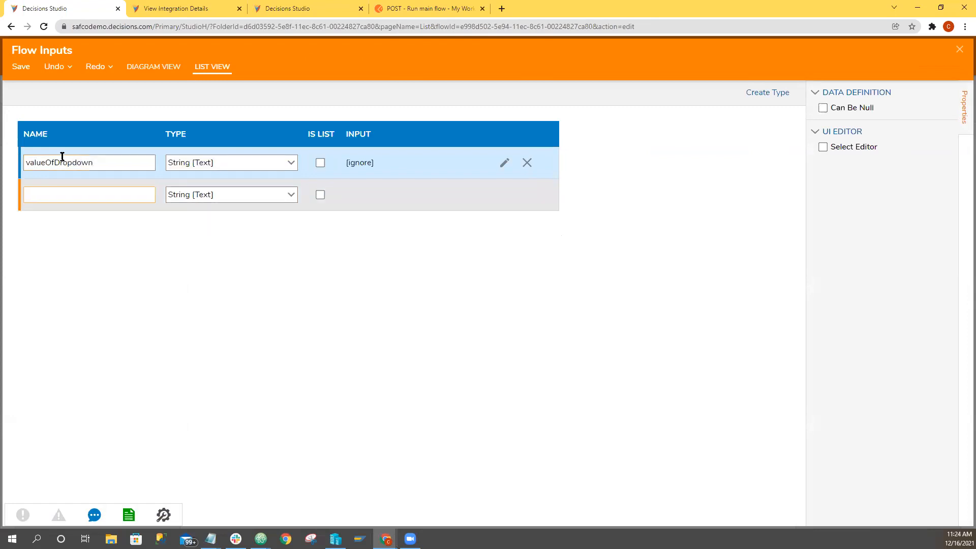
Add a second flow input named uploadedFile of type File Data and save the flow inputs.
type("Fil")
key("BackSpace")
type("uploadedFile")
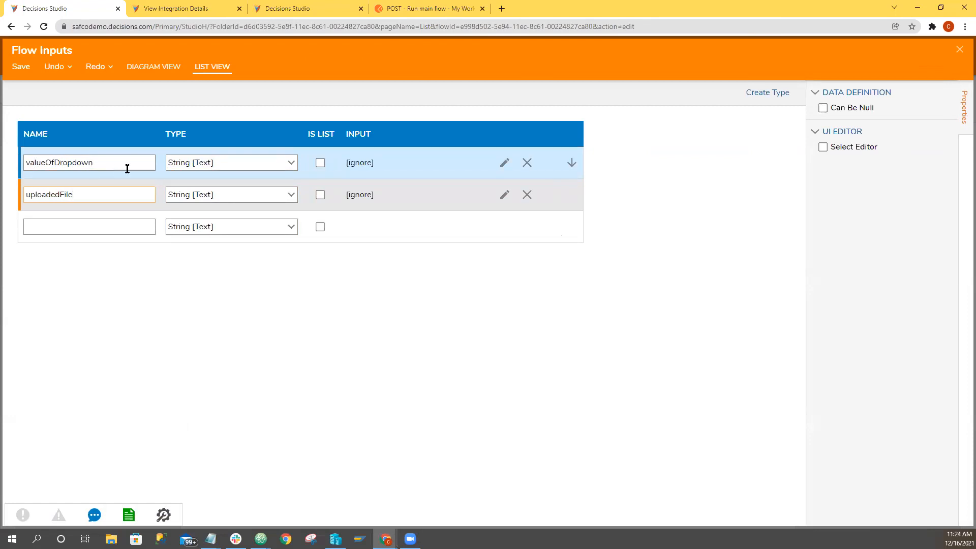
left_click(291, 194)
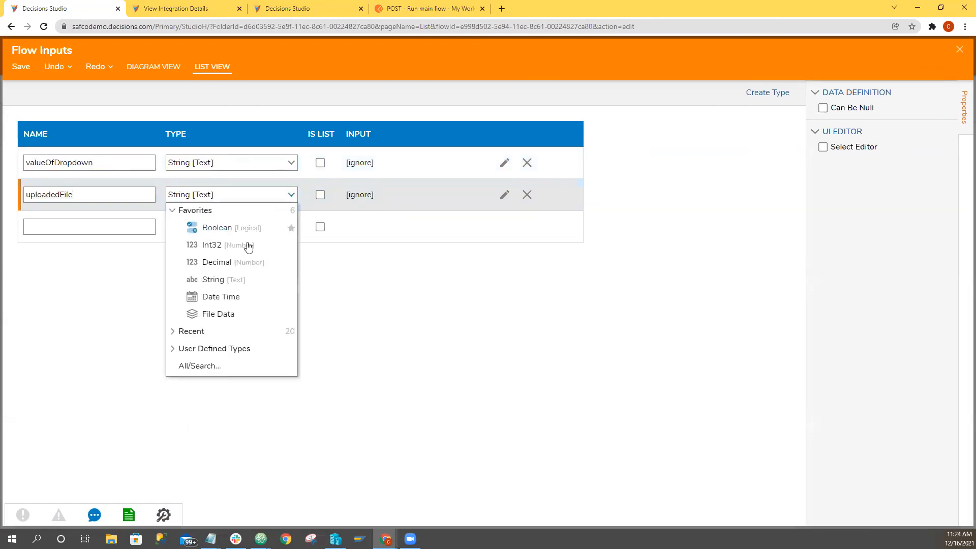
left_click(229, 313)
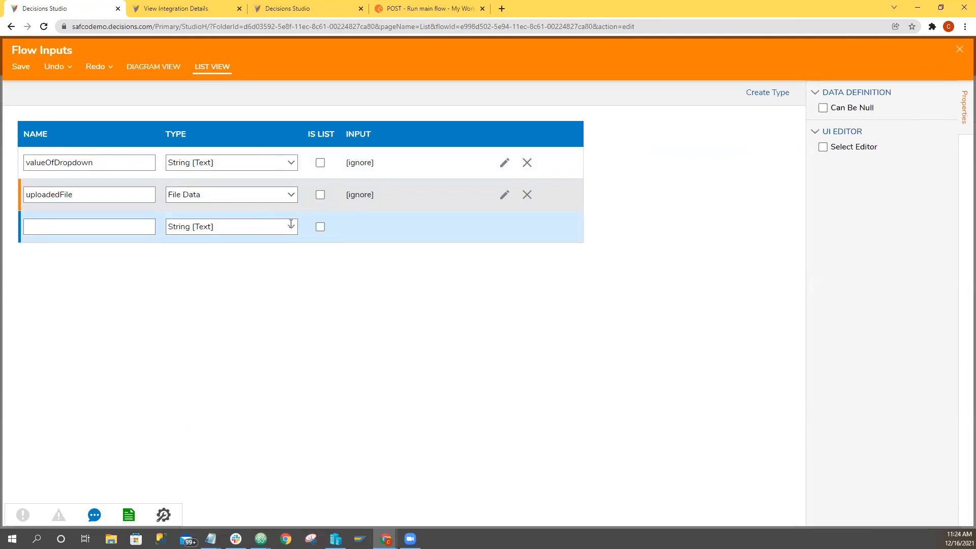
left_click(960, 50)
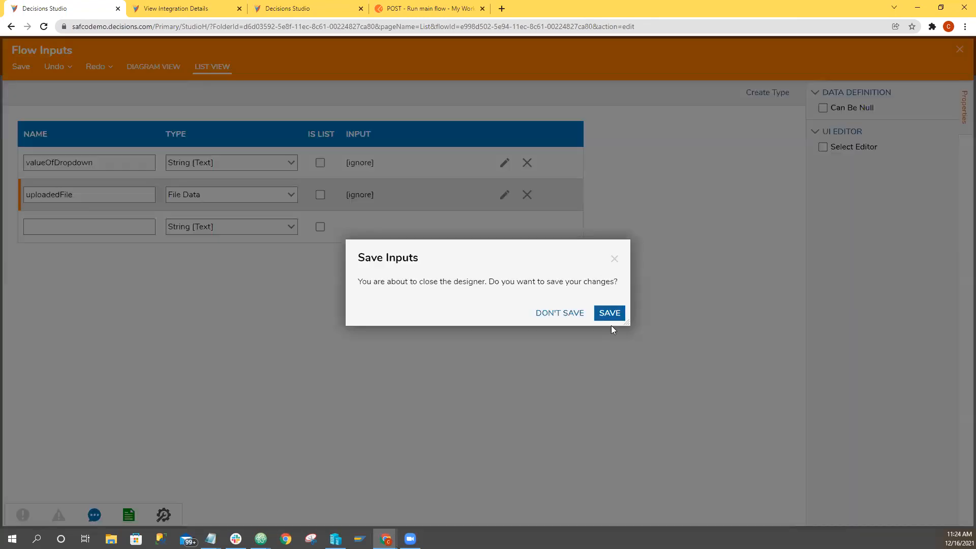
left_click(610, 311)
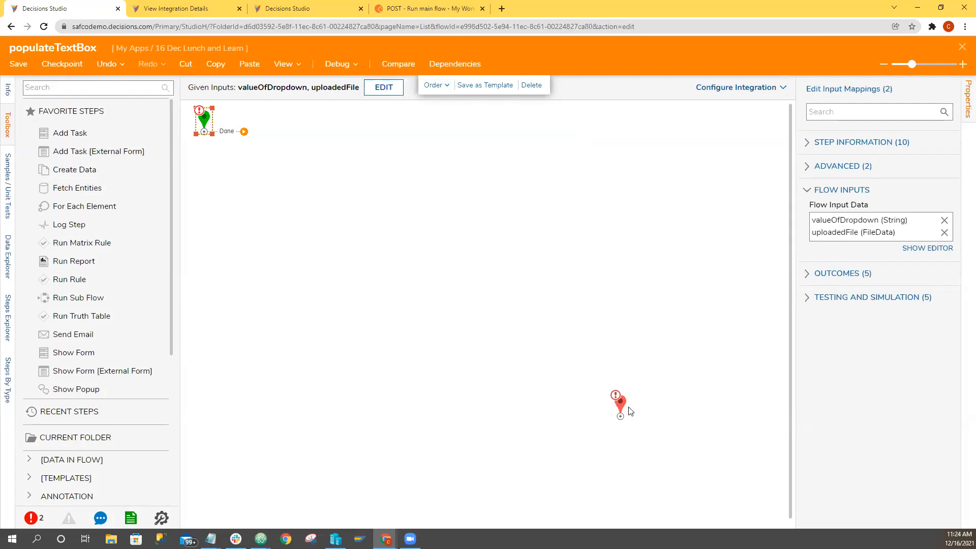
Shift the end step slightly, place a Create Data step below the start step and connect the start's Done outcome to it.
left_click_drag(630, 410, 648, 416)
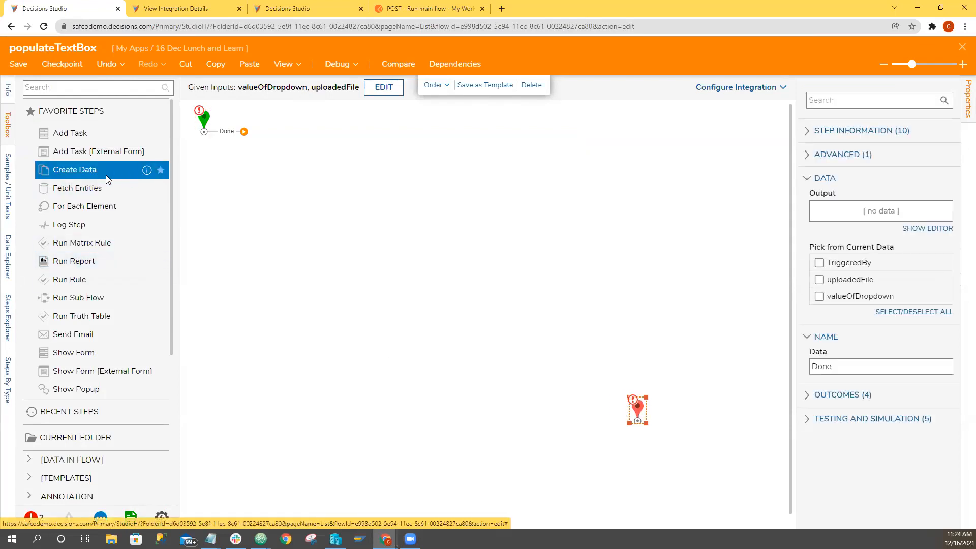
left_click_drag(105, 179, 261, 176)
left_click_drag(244, 131, 258, 173)
Define a String named futureOutputString as the Create Data step's data to create and save it.
left_click(924, 241)
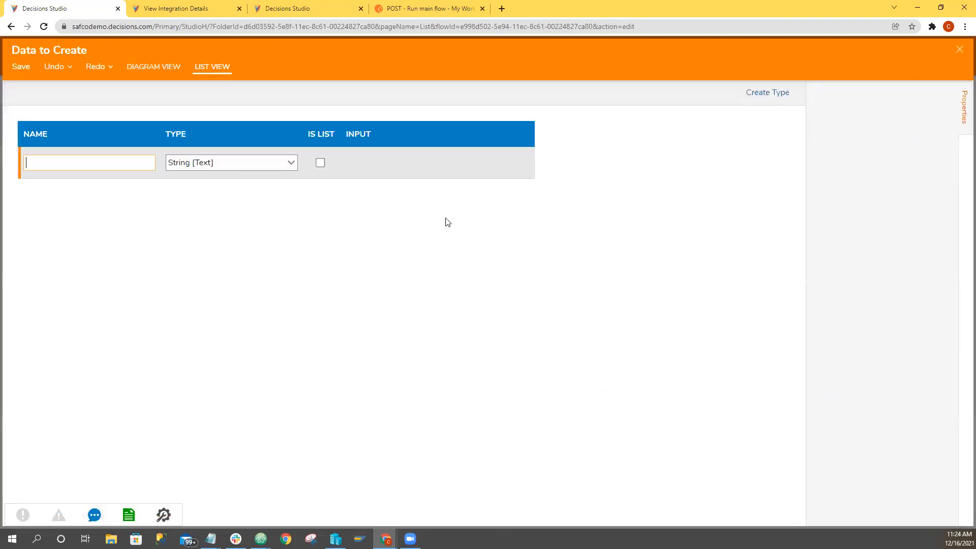
type("futureOu")
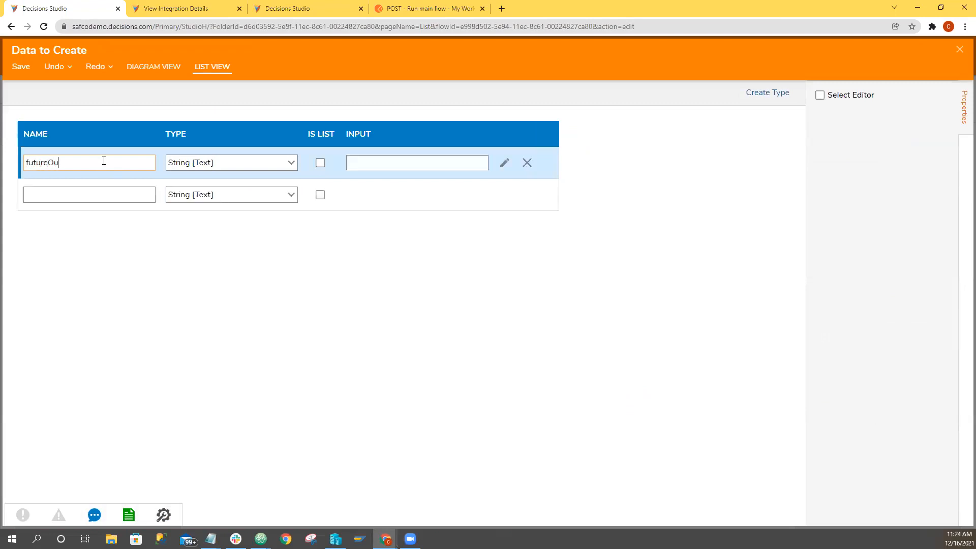
type("tputString")
left_click(954, 49)
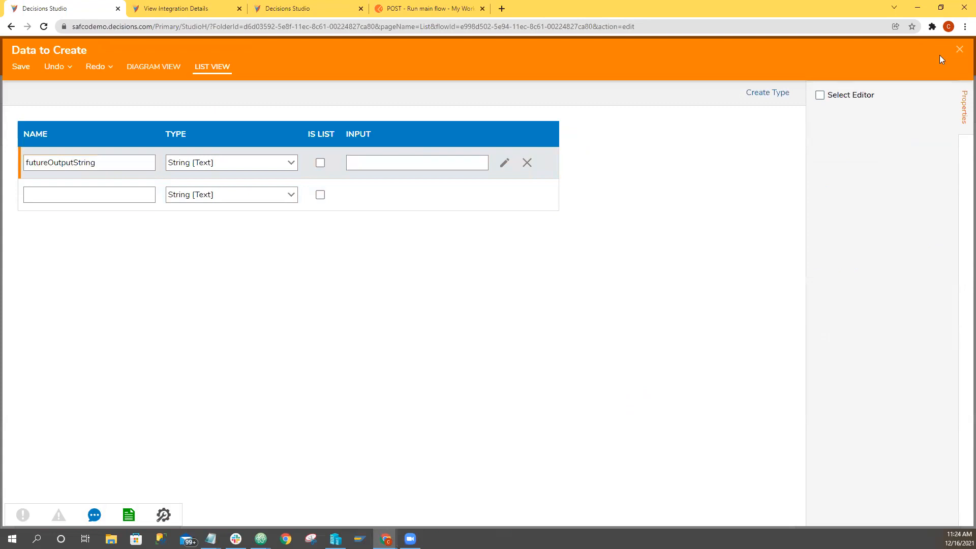
left_click(620, 312)
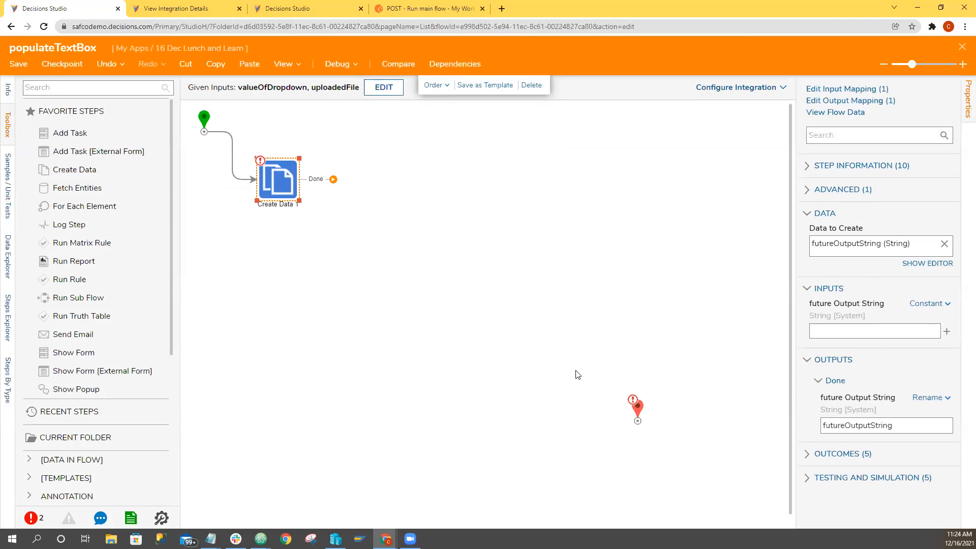
Define a String output named outputString on the flow's end step and save it.
left_click(638, 417)
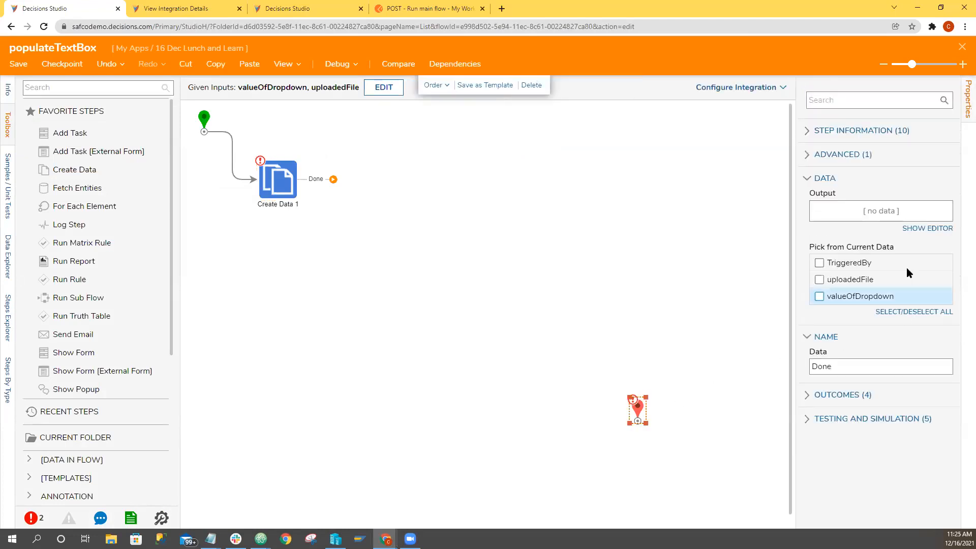
left_click(910, 229)
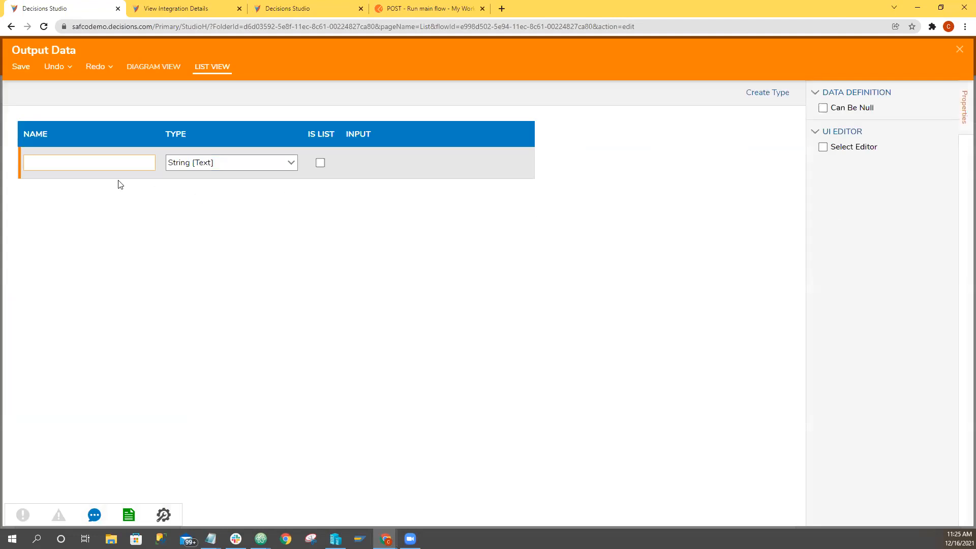
type("outputString")
key("Tab")
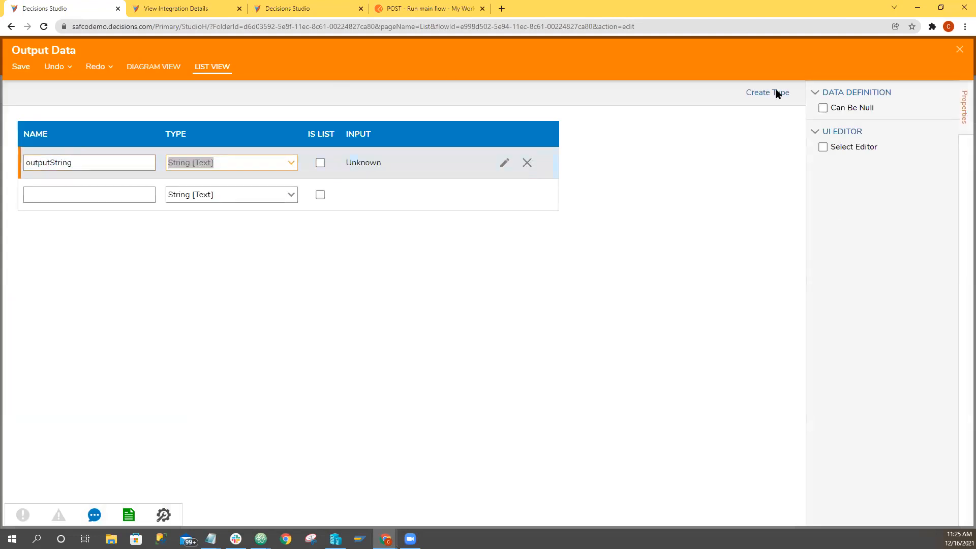
left_click(956, 49)
left_click(610, 309)
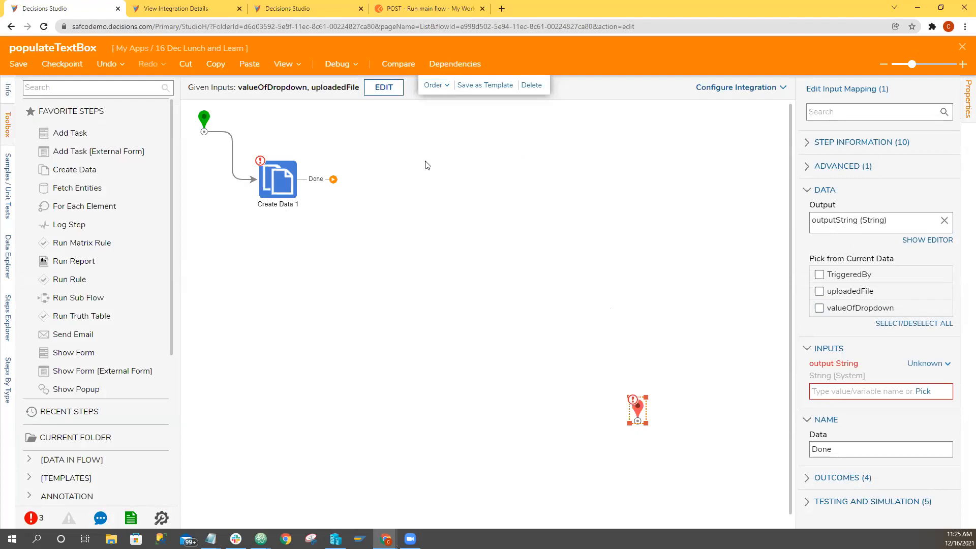
Search the toolbox for "string equal" and connect a String Equals - Advanced step after Create Data 1.
left_click(74, 88)
type("string")
scroll(49, 421, "down", 6)
scroll(66, 407, "down", 1)
scroll(82, 376, "up", 3)
scroll(84, 356, "up", 4)
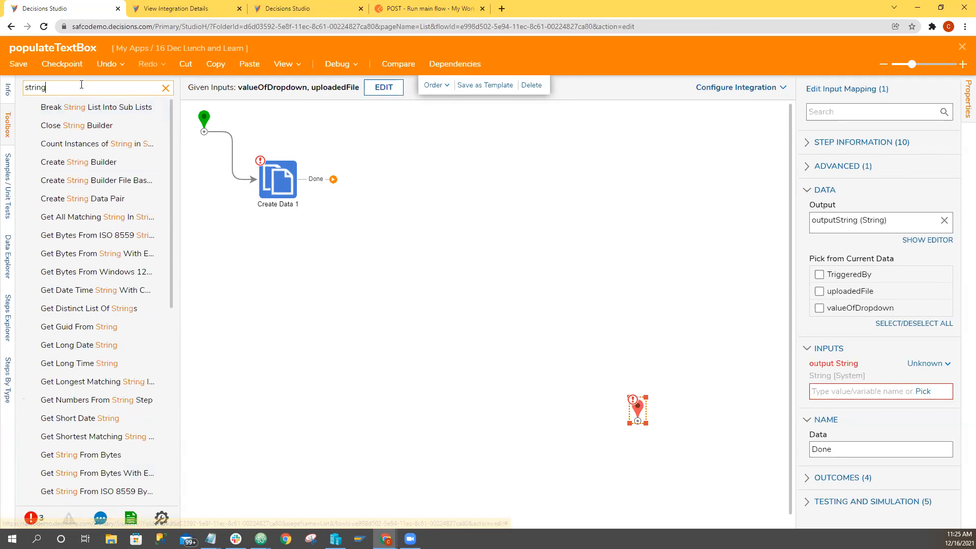
type("equal")
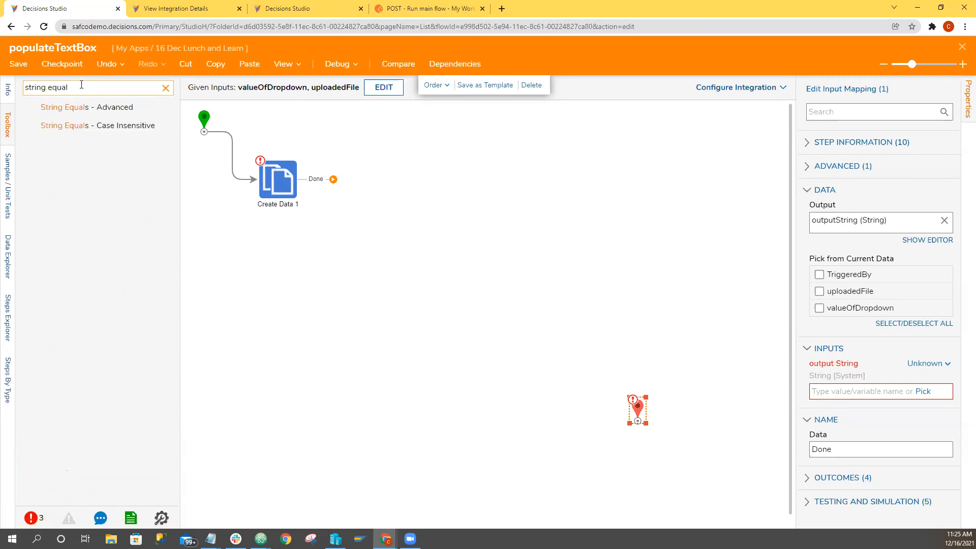
left_click_drag(84, 104, 432, 213)
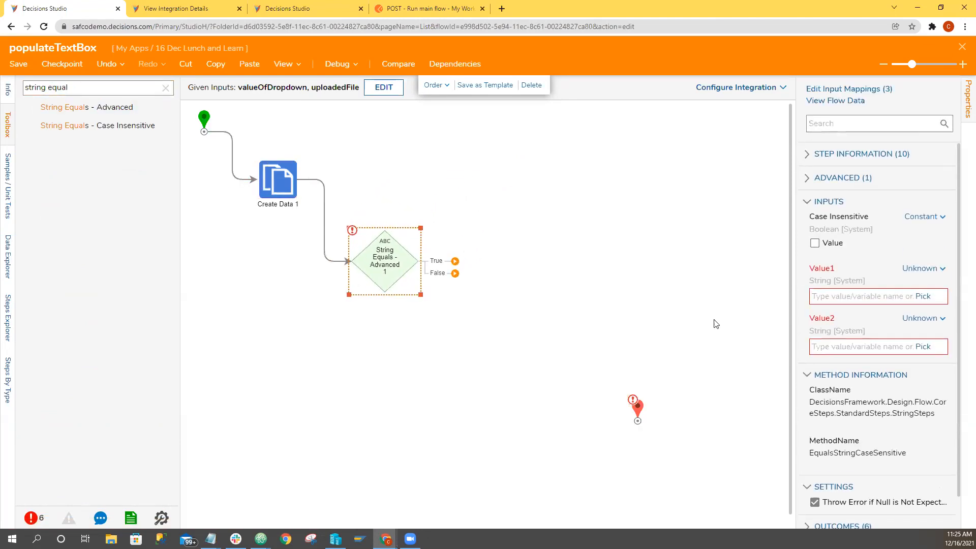
Map Value1 of the String Equals - Advanced step from the flow's valueOfDropdown.
left_click(920, 269)
left_click(848, 226)
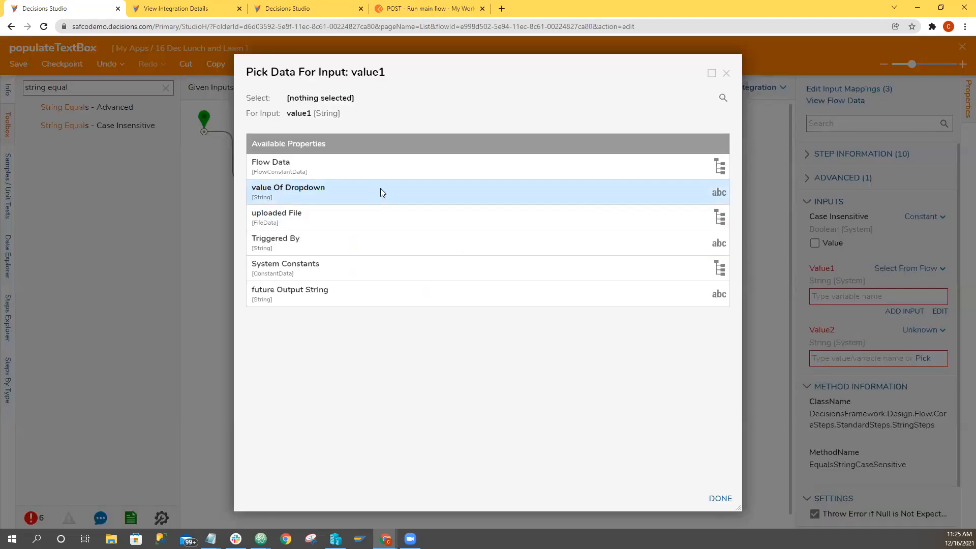
left_click(381, 189)
left_click(719, 497)
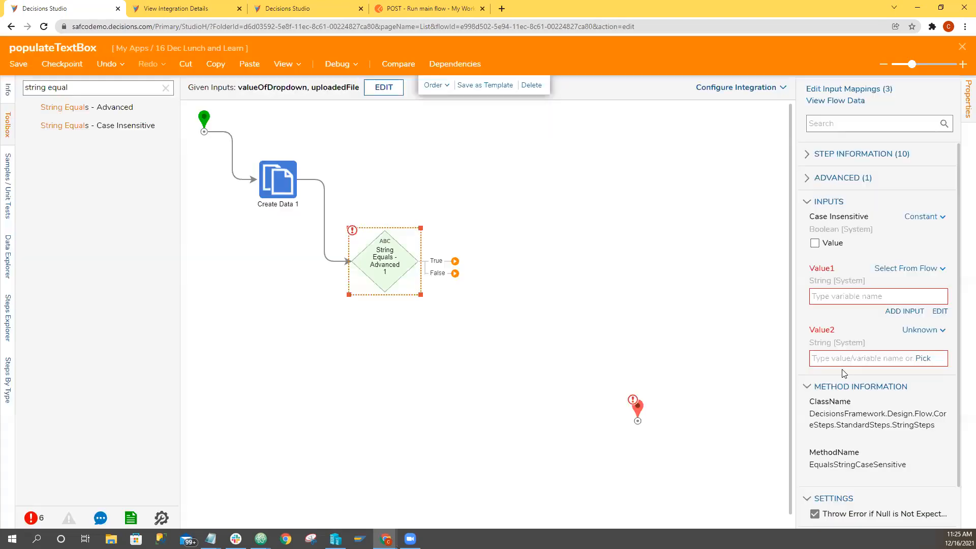
Set Value2 of the String Equals - Advanced step to the constant Yes.
left_click(832, 359)
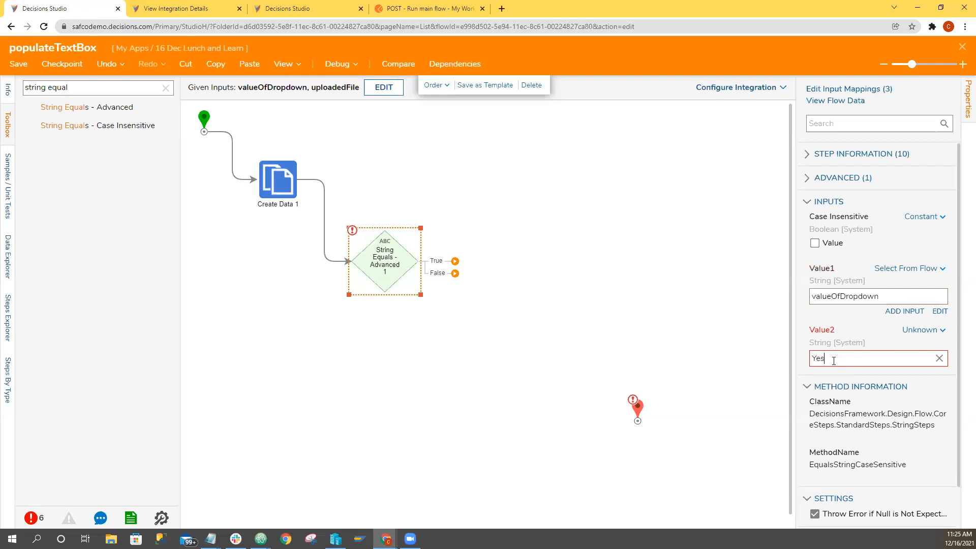
left_click(584, 313)
left_click(356, 267)
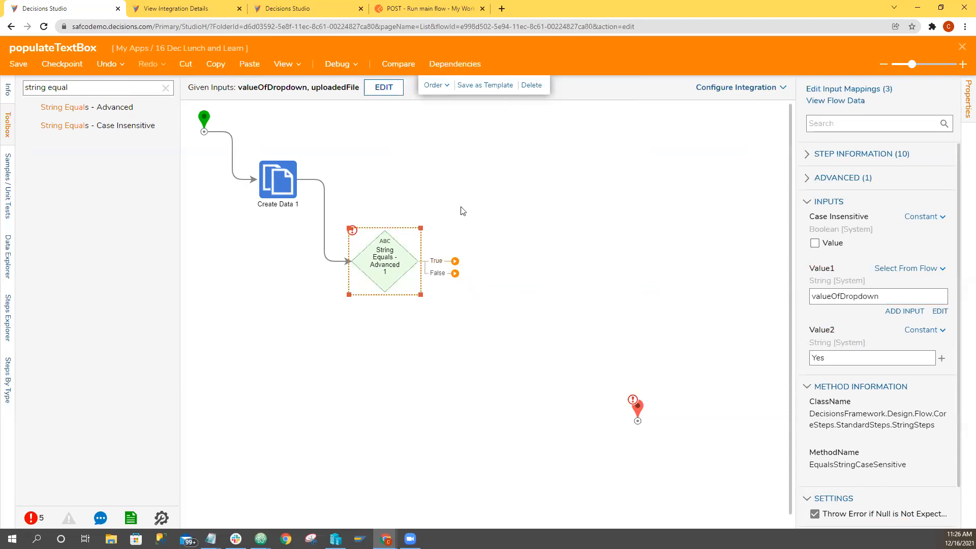
Search the toolbox for "mapping", add a Mapping Step on each of the True and False outcomes, and connect both to the end step.
left_click(166, 87)
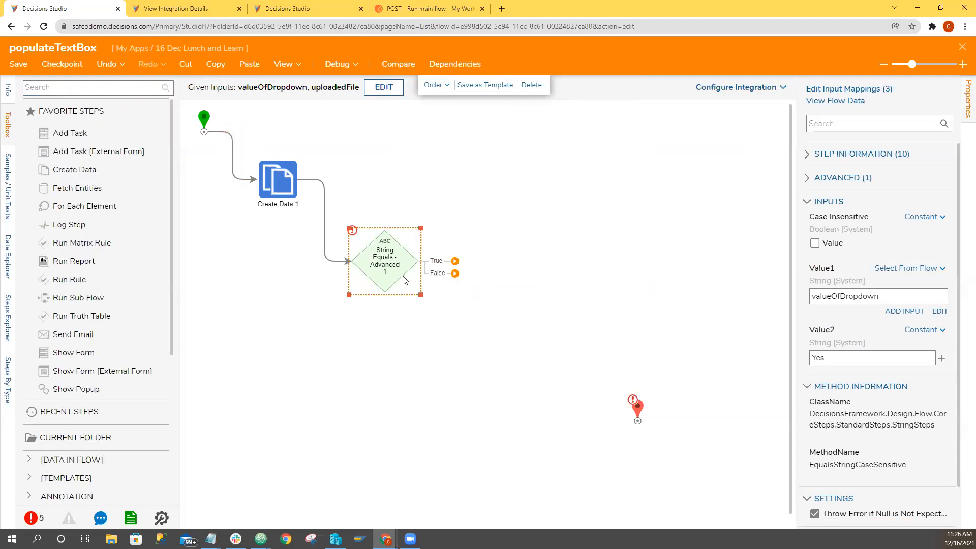
left_click(641, 405)
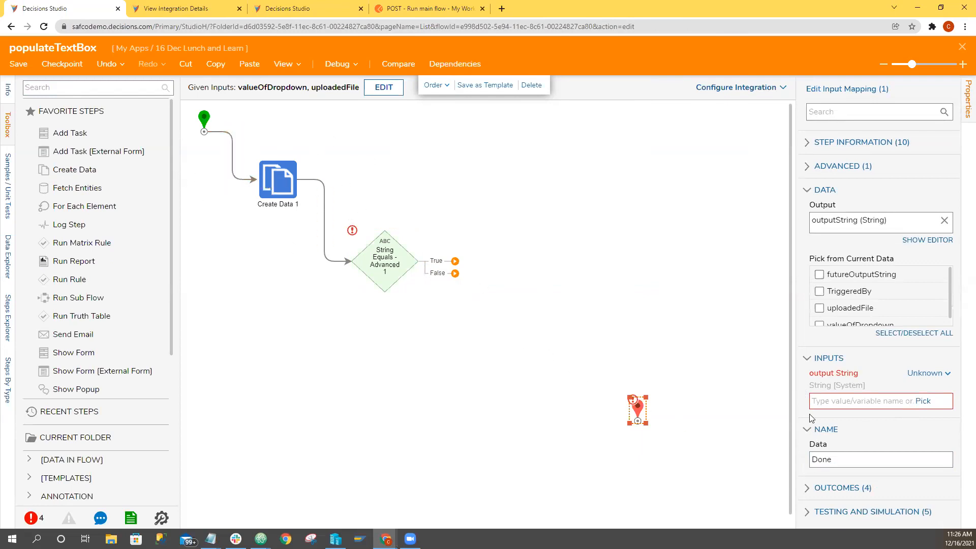
left_click(924, 373)
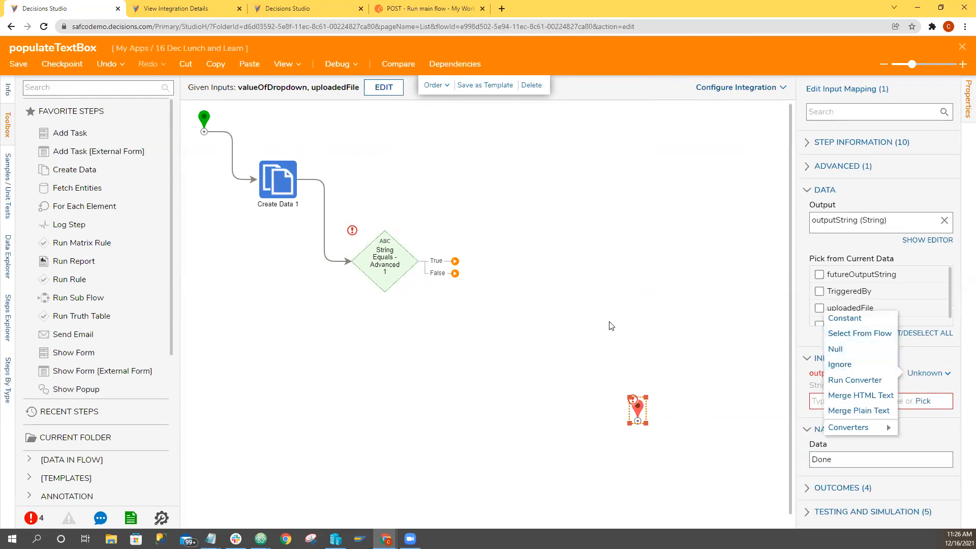
left_click(56, 86)
type("mapping")
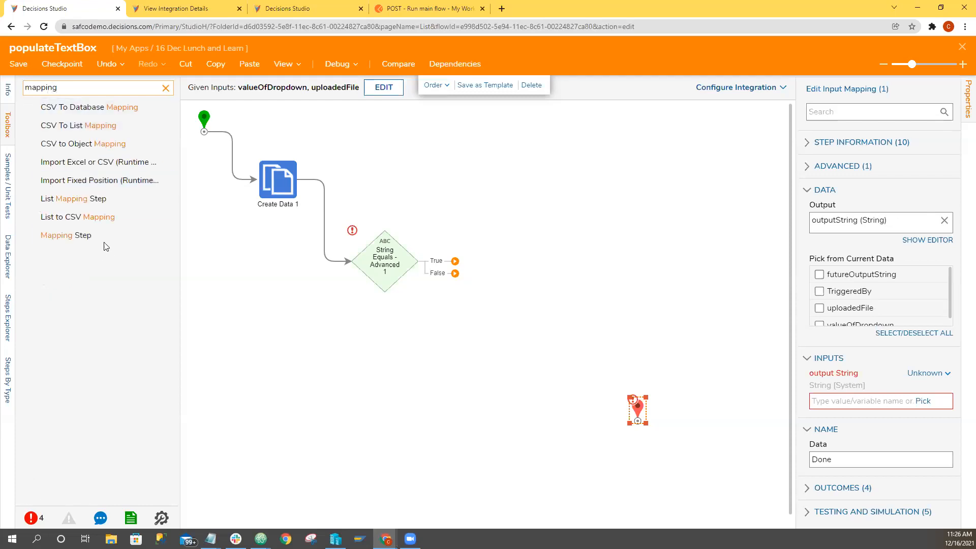
left_click_drag(71, 235, 489, 354)
left_click_drag(455, 260, 480, 234)
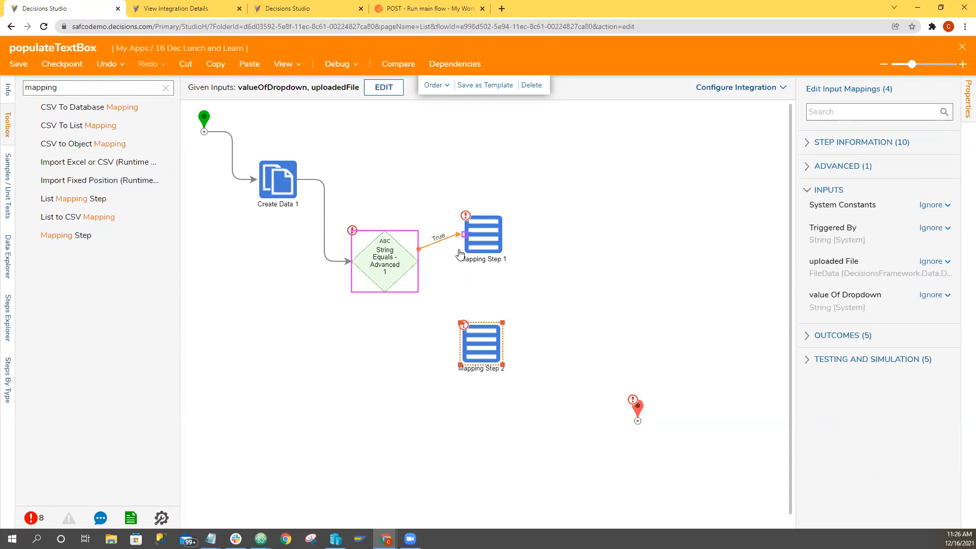
left_click_drag(454, 275, 480, 345)
left_click_drag(538, 234, 636, 419)
left_click_drag(528, 374, 682, 283)
Map the end step's outputString from the flow's futureOutputString.
left_click(923, 385)
left_click(852, 344)
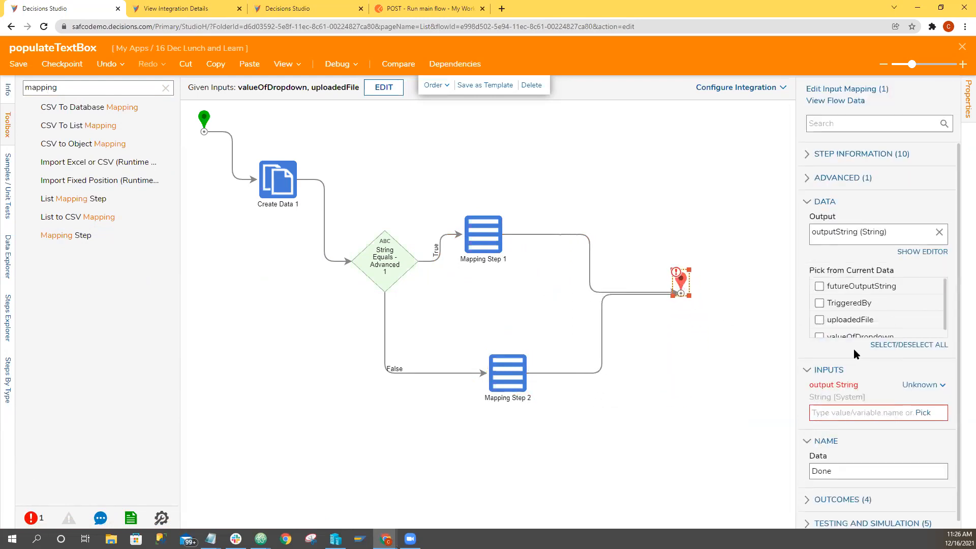
left_click(939, 428)
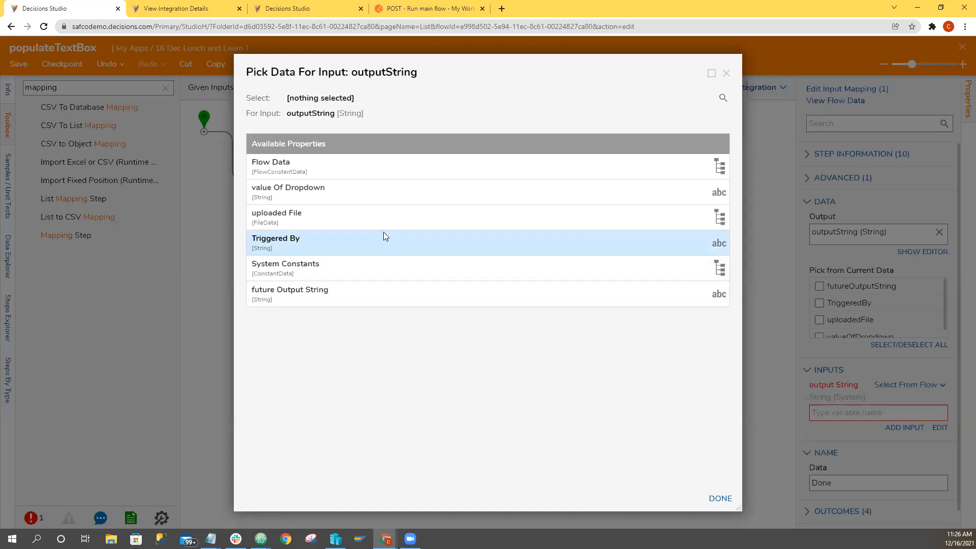
left_click(360, 289)
left_click(709, 496)
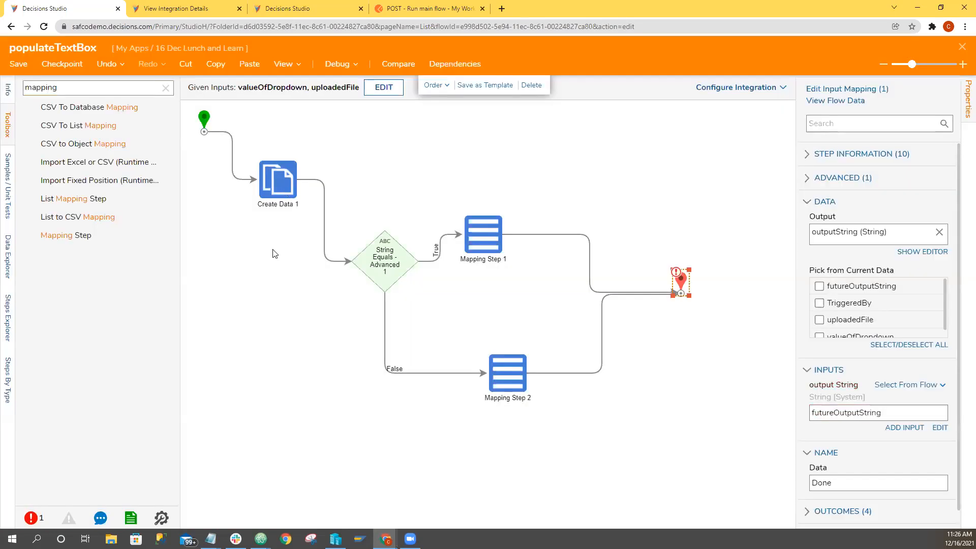
Add a Create Data step after Mapping Step 1 and define a String named createdValue as its data to create.
left_click(278, 185)
left_click(487, 242)
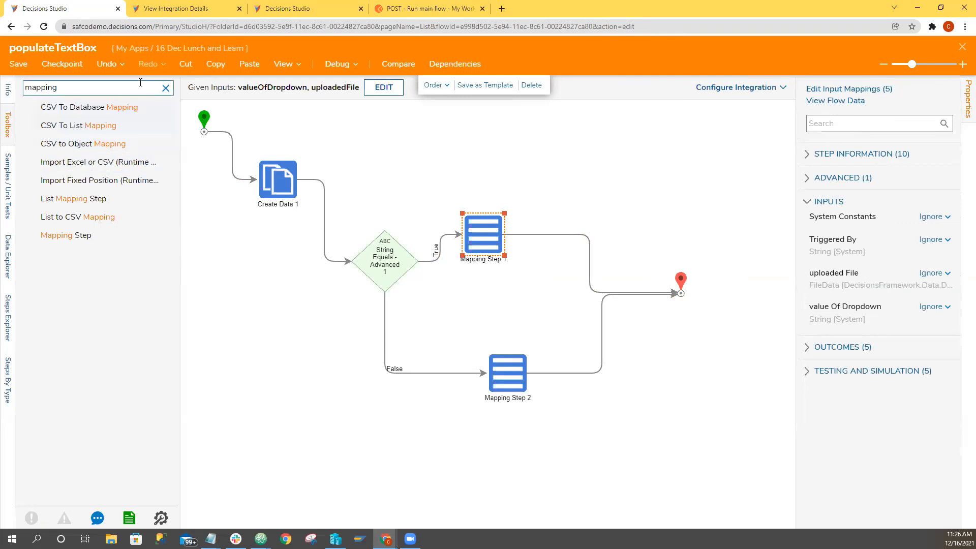
left_click(165, 89)
left_click_drag(75, 170, 554, 244)
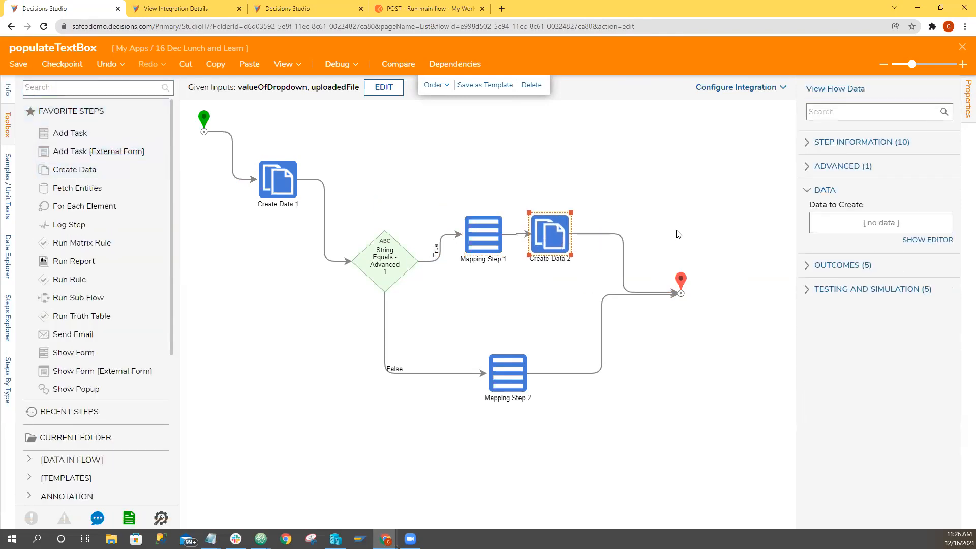
left_click(921, 241)
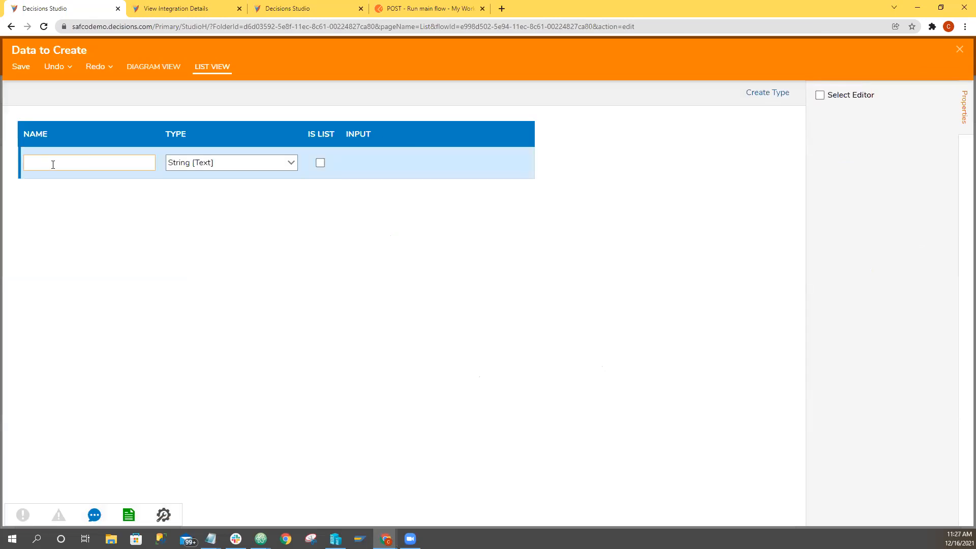
type("createdValue")
left_click(959, 50)
left_click(610, 313)
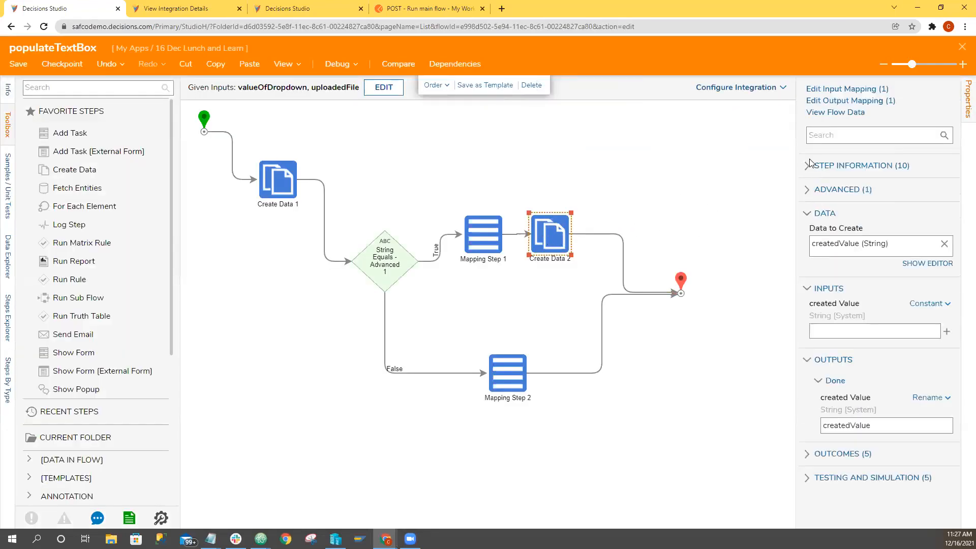
Inspect the output mapping of Create Data 2 and delete that step from the flow.
left_click(842, 104)
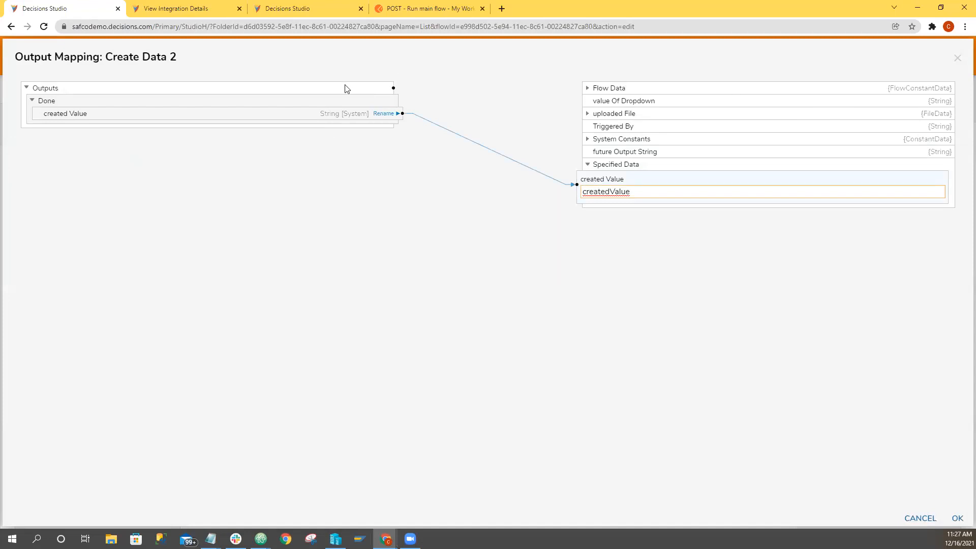
left_click(957, 58)
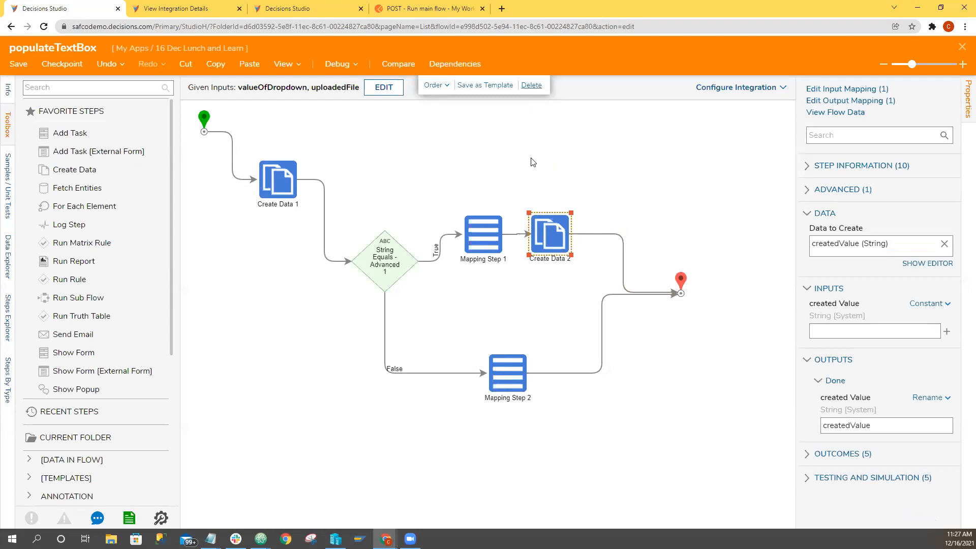
key("Delete")
Check Create Data 1 and Mapping Step 1, save and close the populateTextBox flow, and reopen it for editing.
left_click(293, 181)
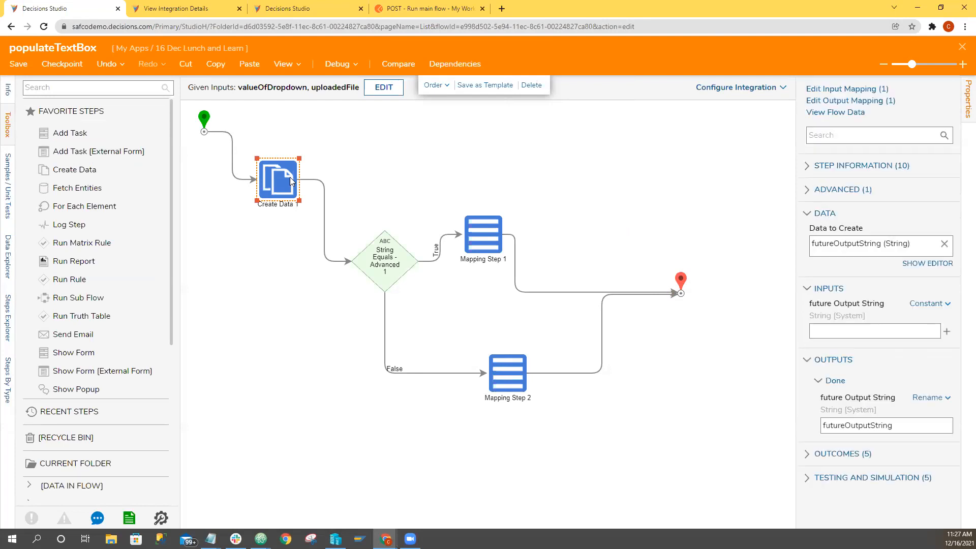
left_click(496, 245)
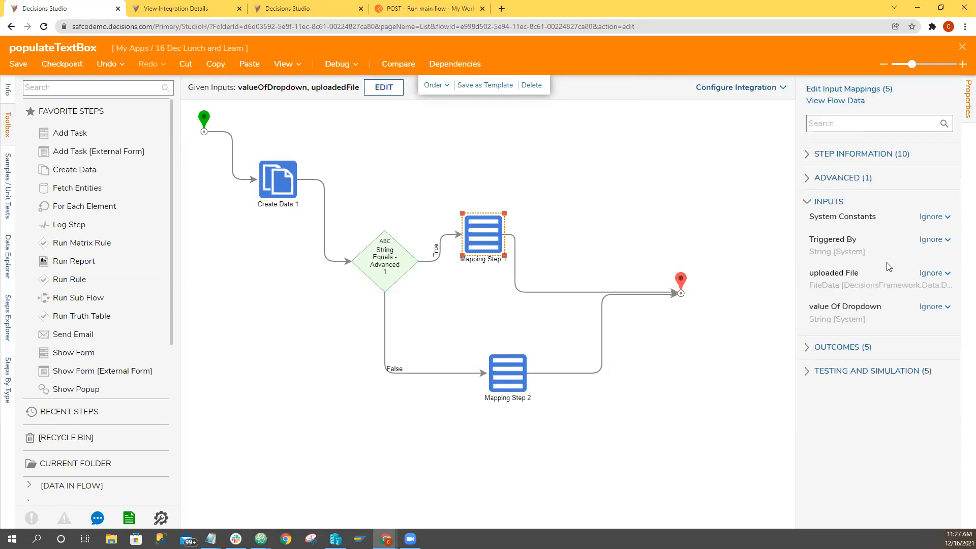
left_click(715, 212)
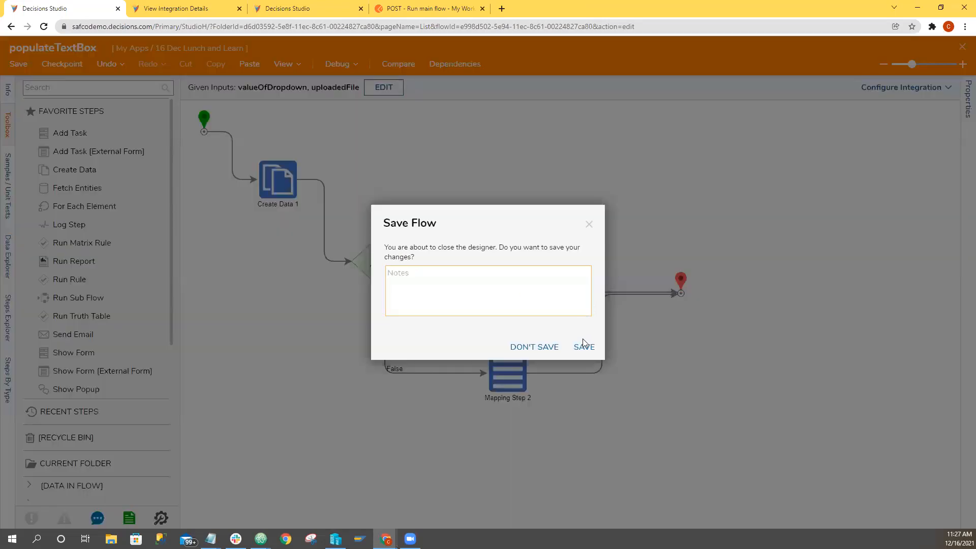
left_click(583, 346)
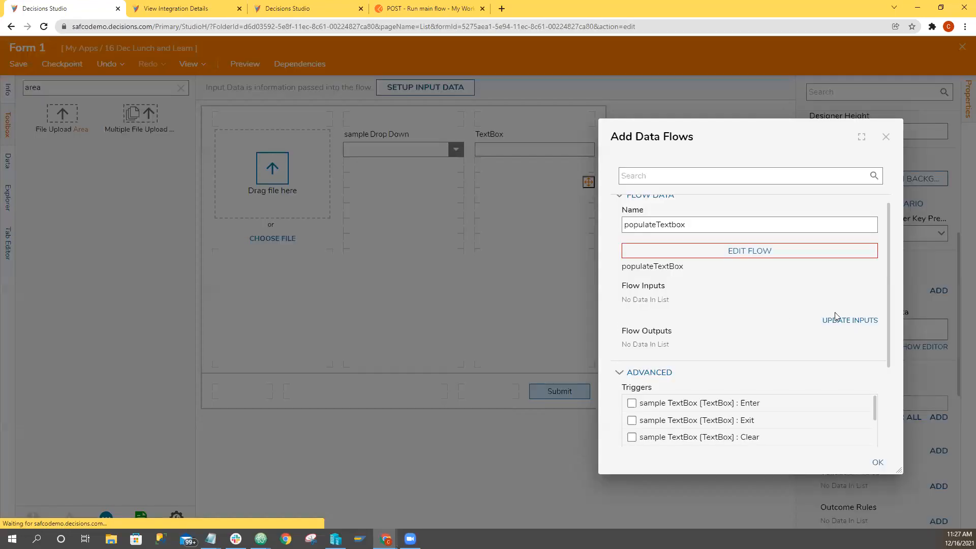
left_click(788, 258)
Set futureOutputString in Mapping Step 1 to the constant Done.
left_click(483, 230)
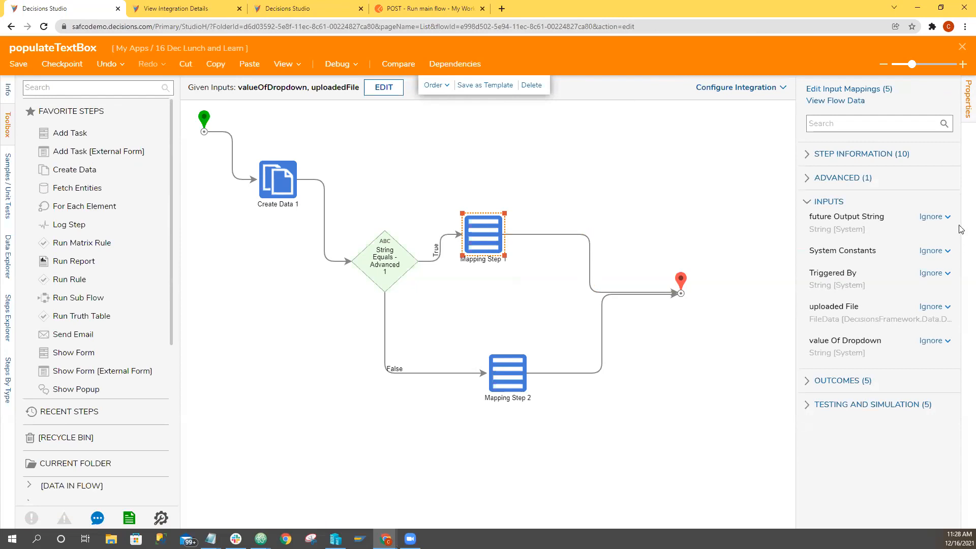
left_click(941, 218)
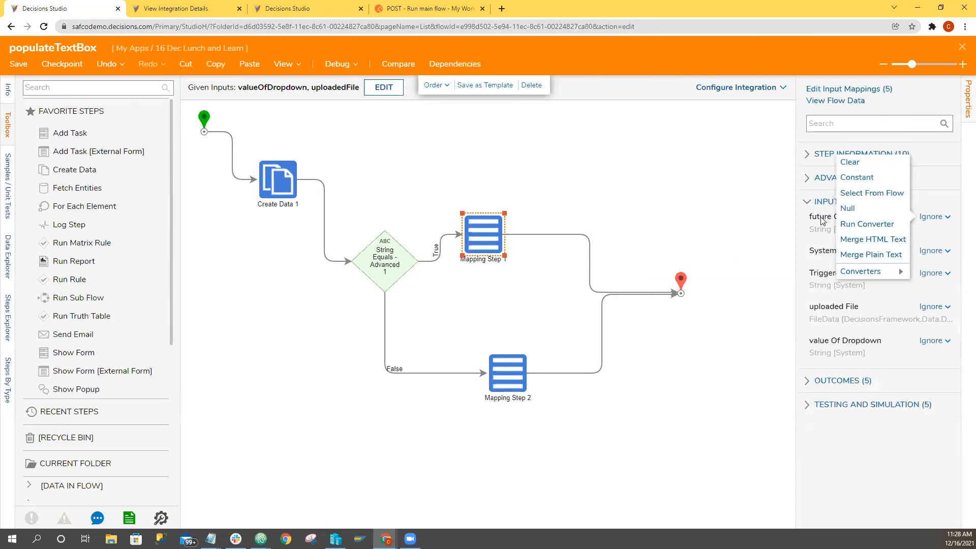
left_click(856, 178)
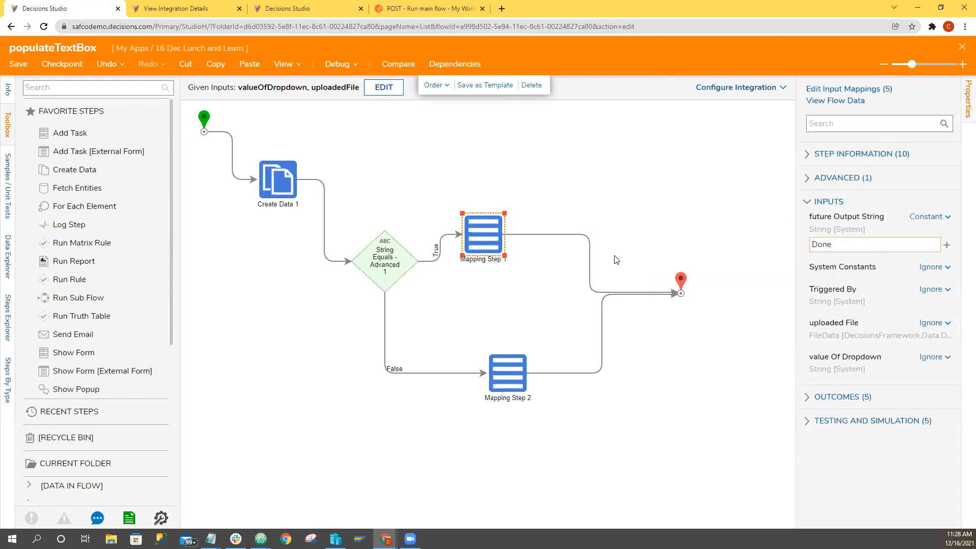
left_click(597, 180)
Map futureOutputString in Mapping Step 2 from the FileName property of uploadedFile.
left_click(506, 382)
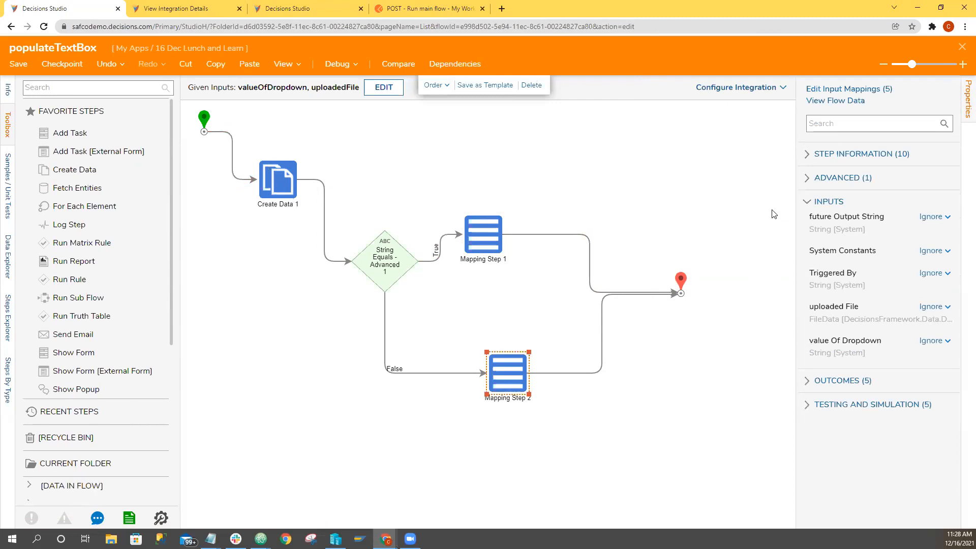
left_click(931, 217)
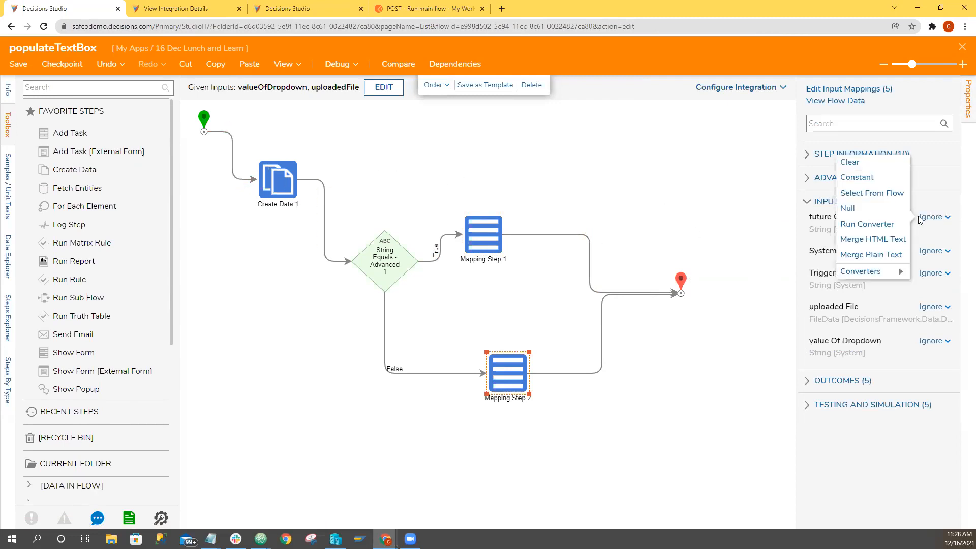
left_click(868, 194)
left_click(916, 244)
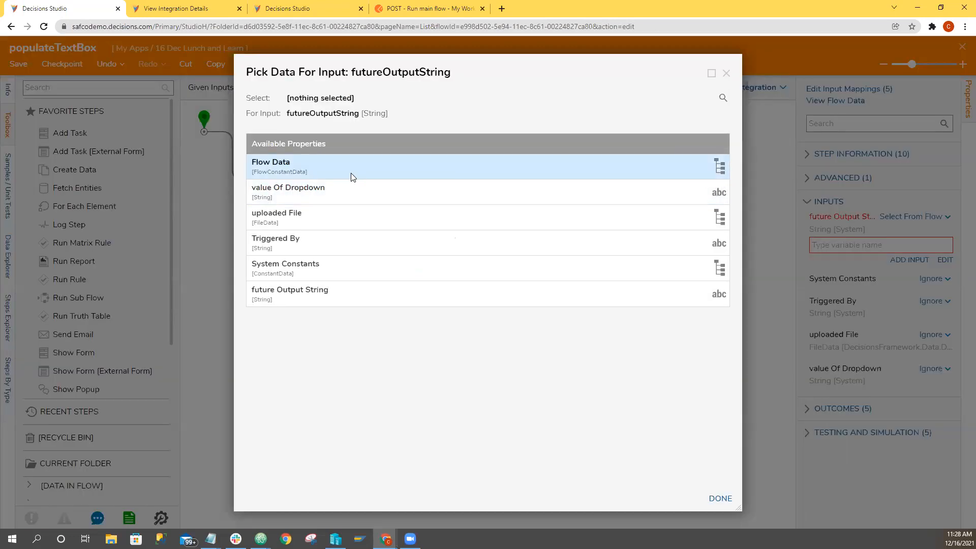
left_click(332, 214)
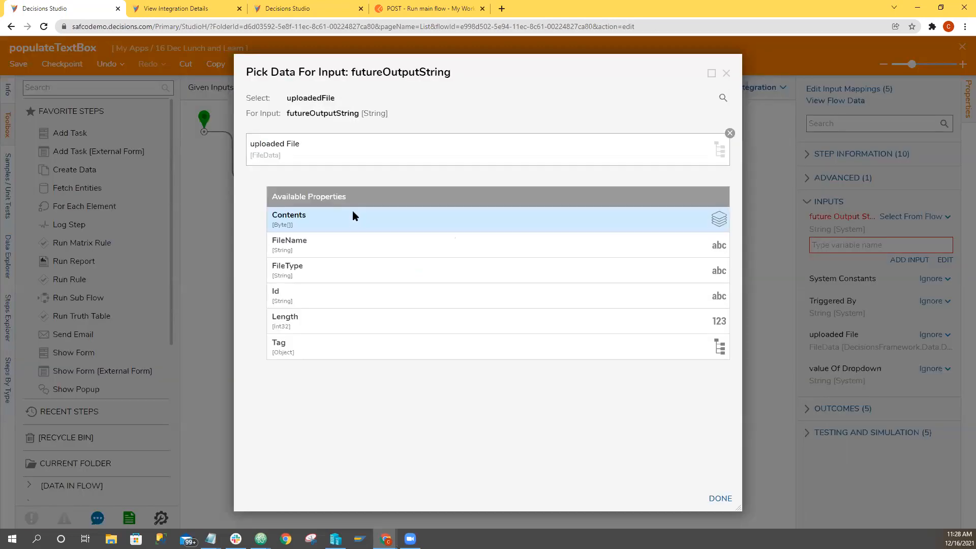
left_click(330, 242)
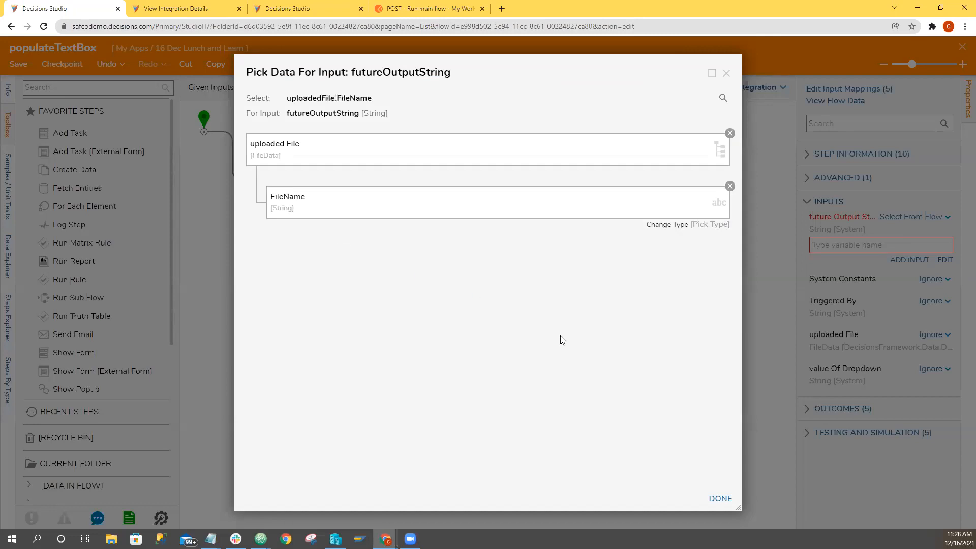
left_click(724, 496)
left_click(661, 401)
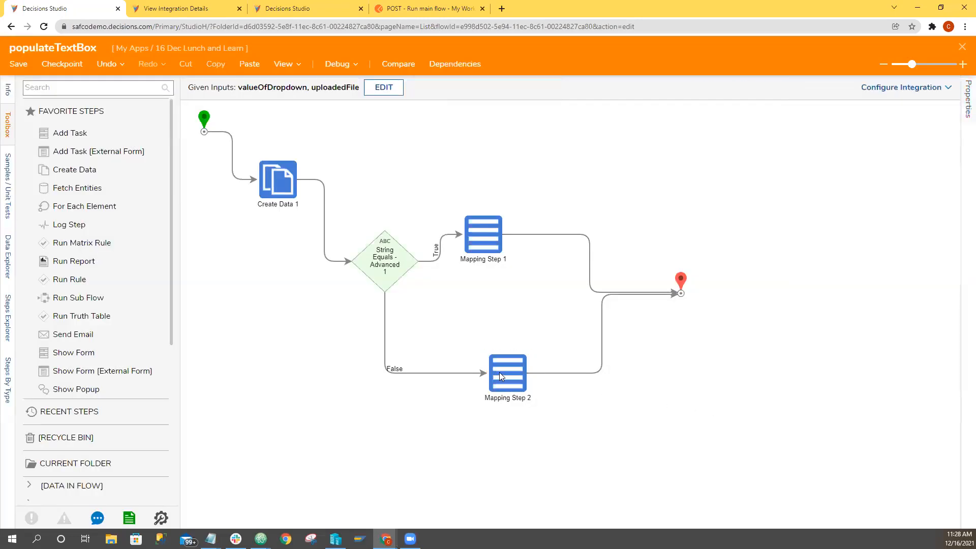
Review the input and output settings of the mapping steps, Create Data 1 and the end step.
left_click_drag(467, 318, 544, 408)
left_click_drag(457, 193, 528, 289)
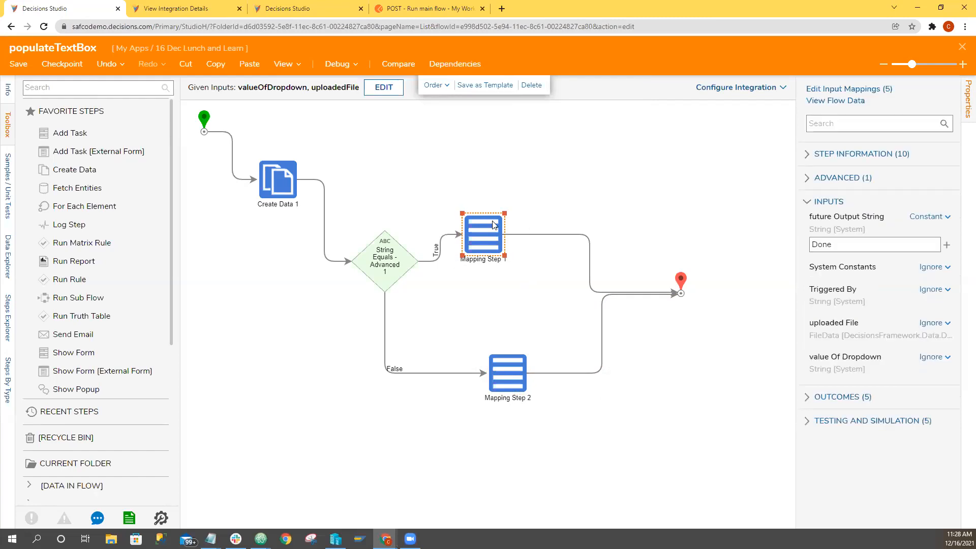
left_click(284, 165)
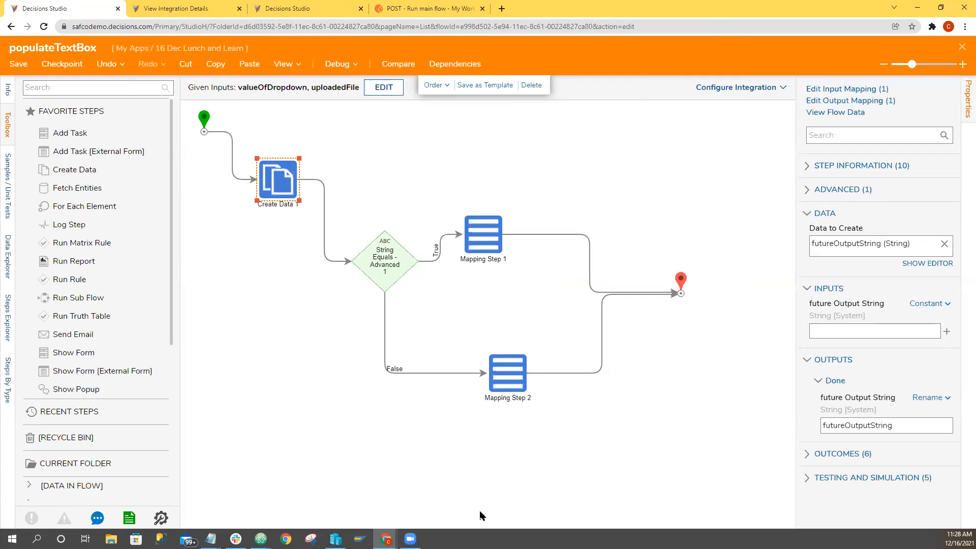
left_click(681, 284)
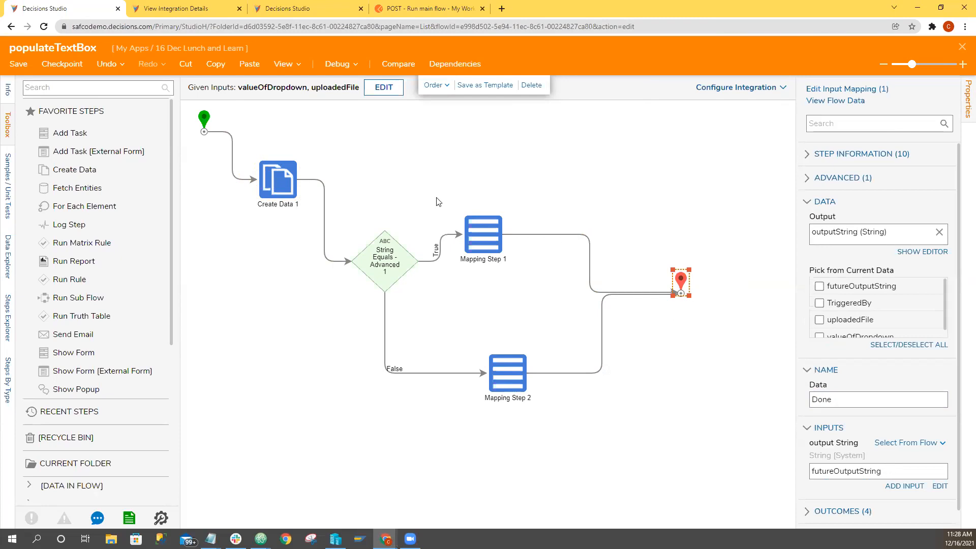
left_click(293, 192)
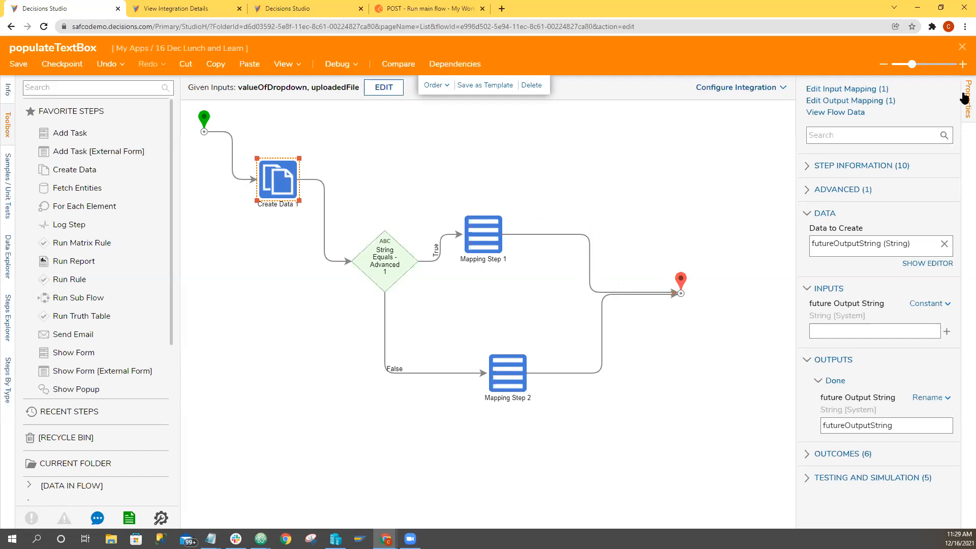
Save and close the finished populateTextBox flow, and open it again from the form's data flow settings.
left_click(960, 48)
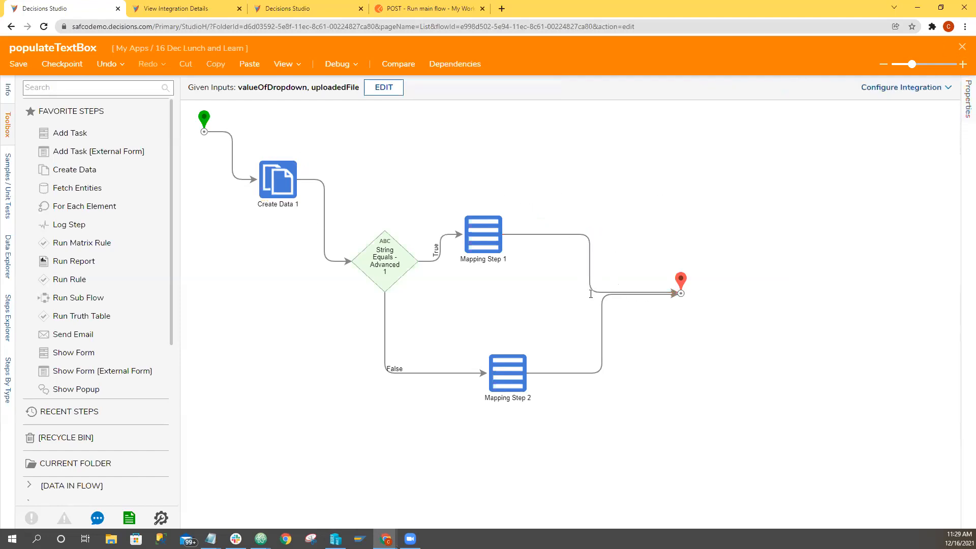
left_click(584, 348)
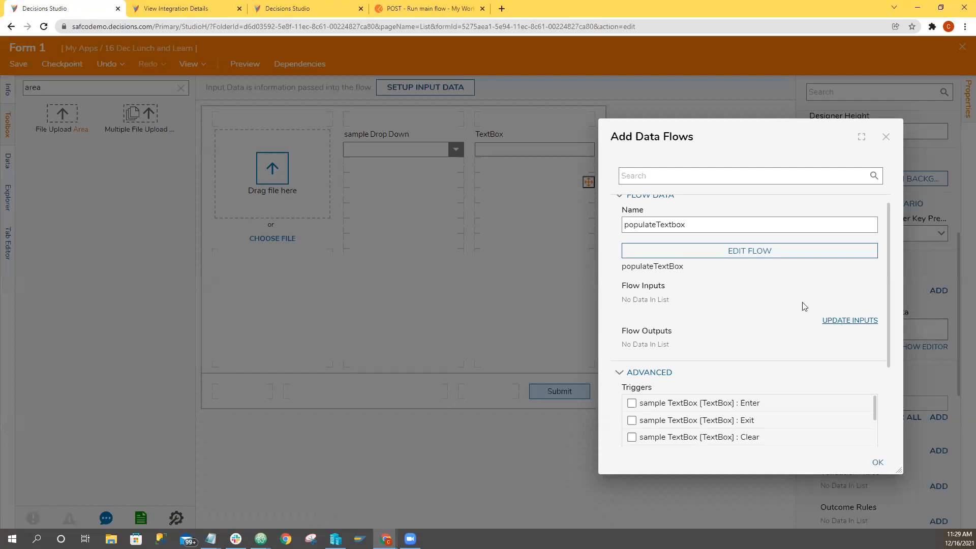
left_click(807, 257)
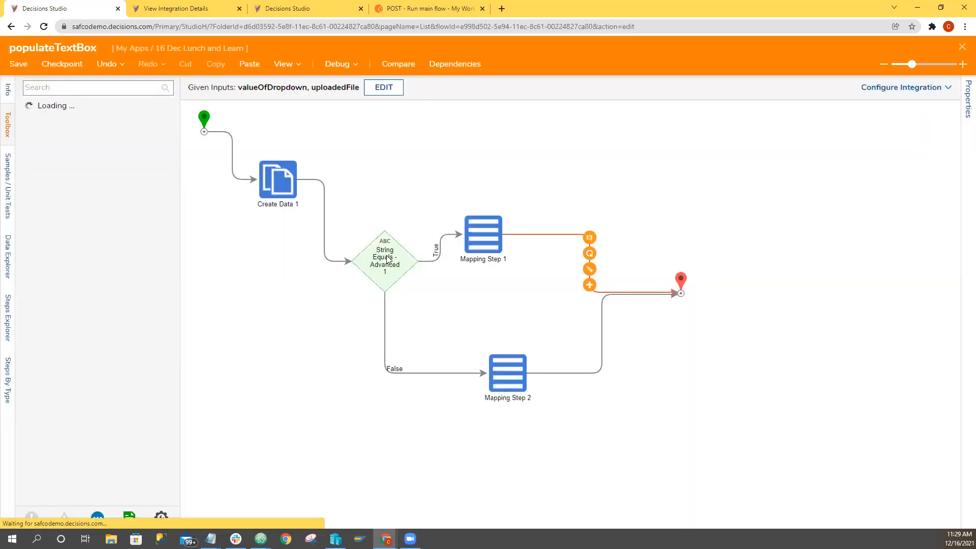
Check the String Equals - Advanced step's inputs, look up string equals in the toolbox, and close the populateTextBox flow.
left_click(380, 260)
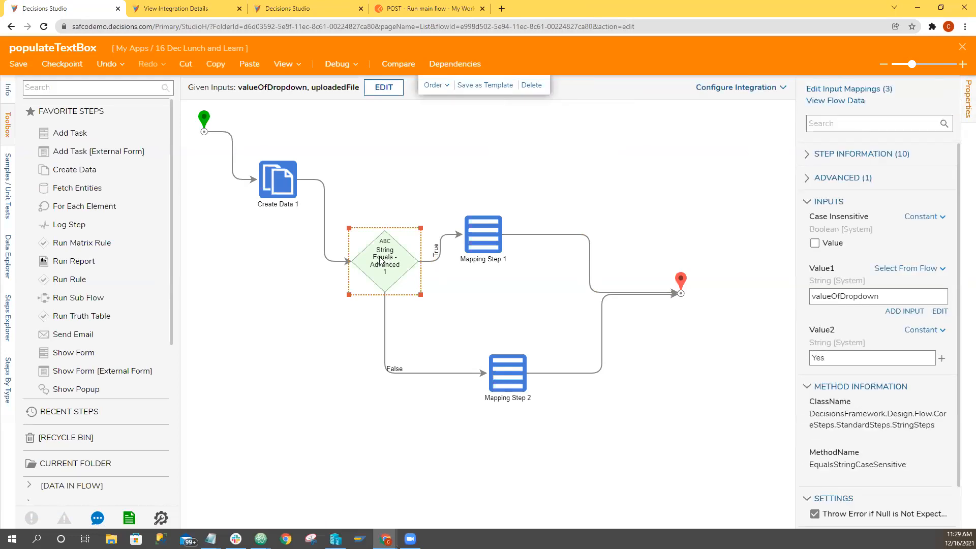
left_click(68, 89)
type("str")
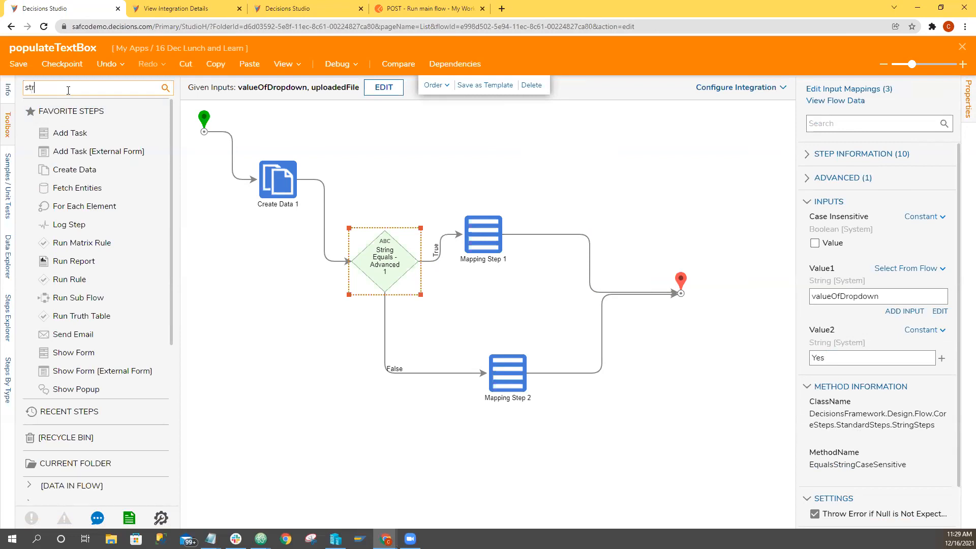
type("ing equals")
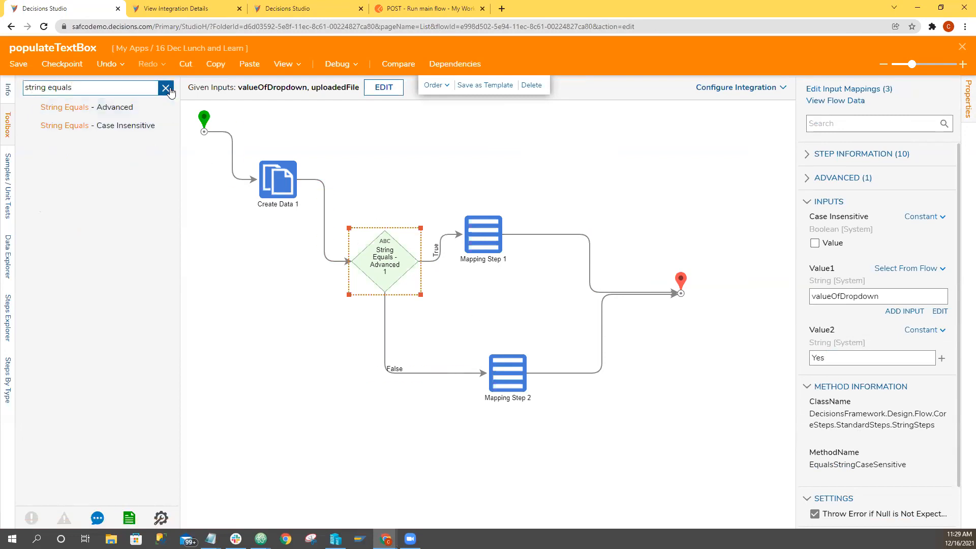
left_click(165, 88)
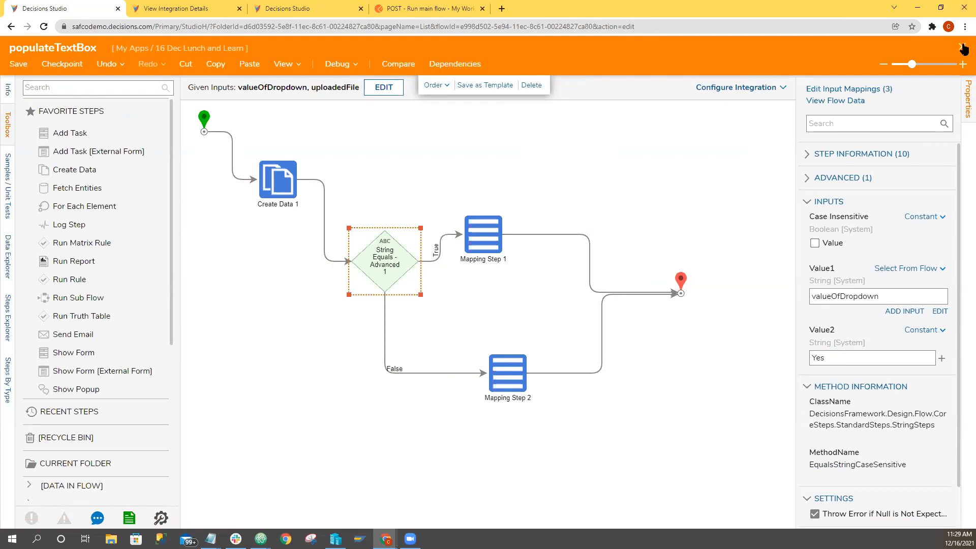
left_click(583, 363)
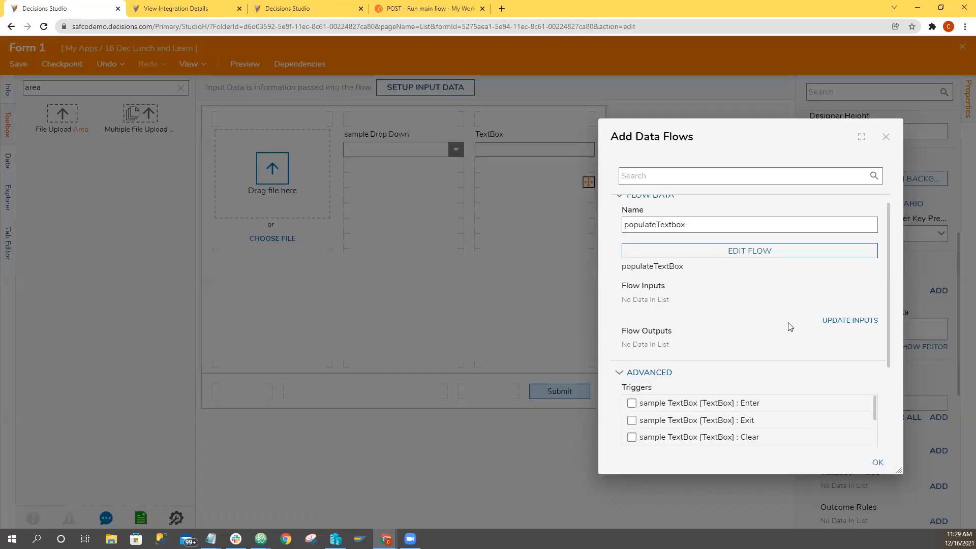
Update the data flow's inputs and map uploadedFile to the form component uploadedFile with RunOnValueChanged turned off.
left_click(851, 320)
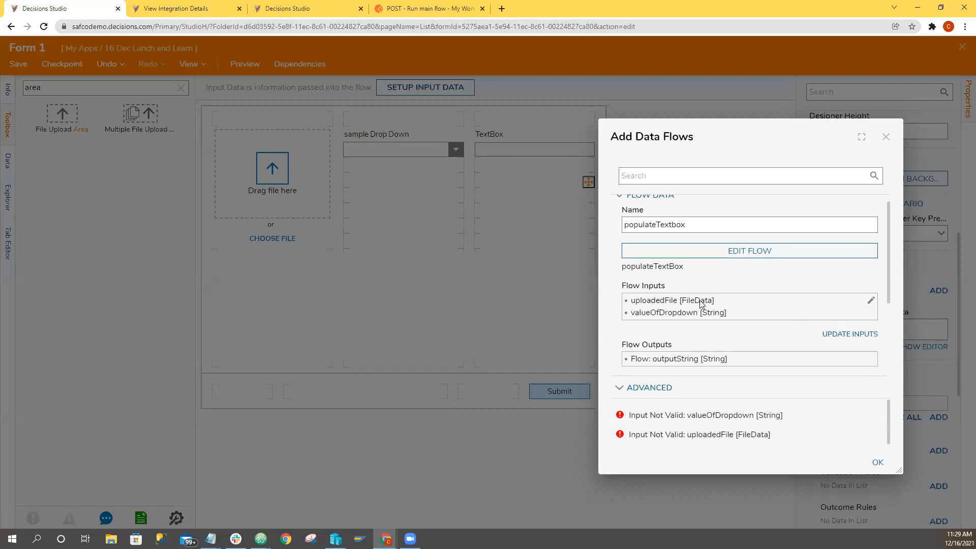
left_click(870, 300)
left_click(583, 219)
left_click(585, 250)
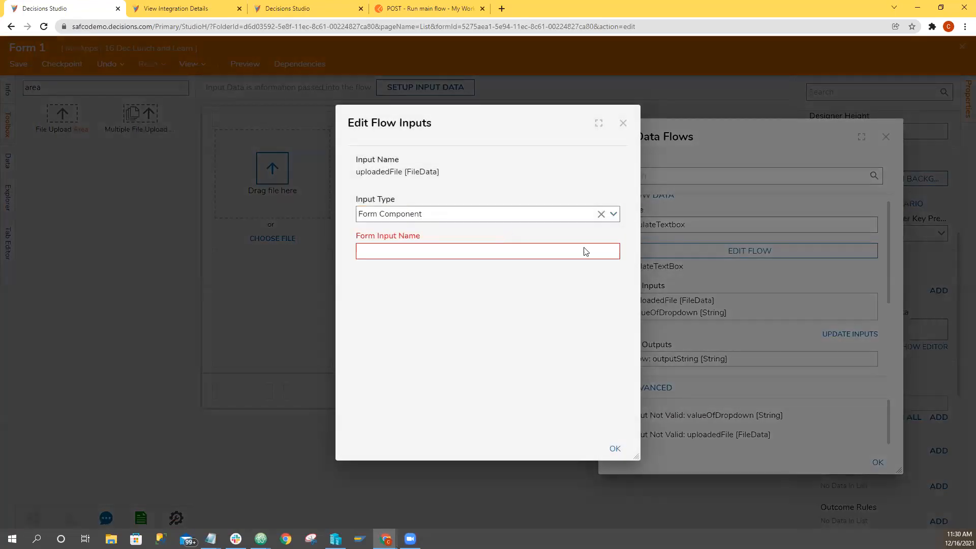
left_click(610, 263)
left_click(527, 283)
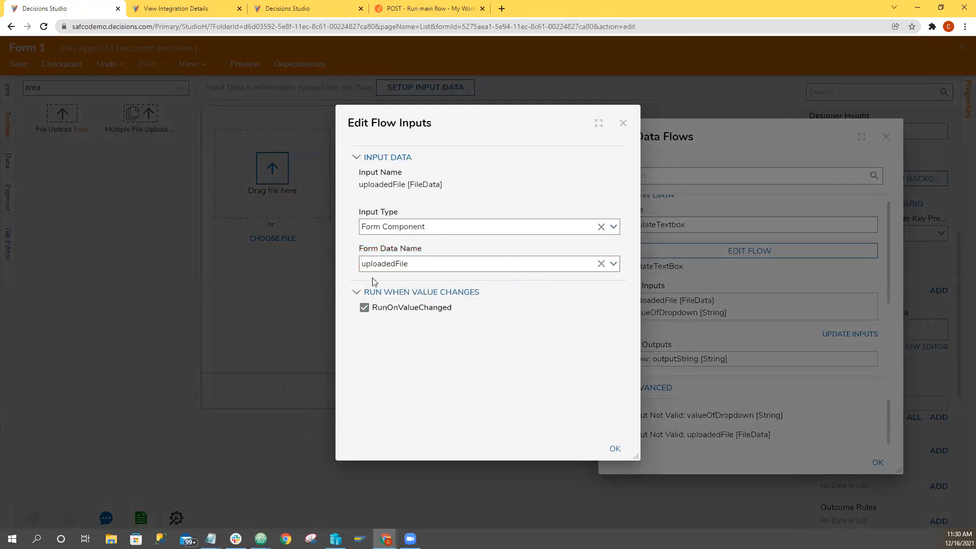
left_click(405, 309)
left_click(624, 452)
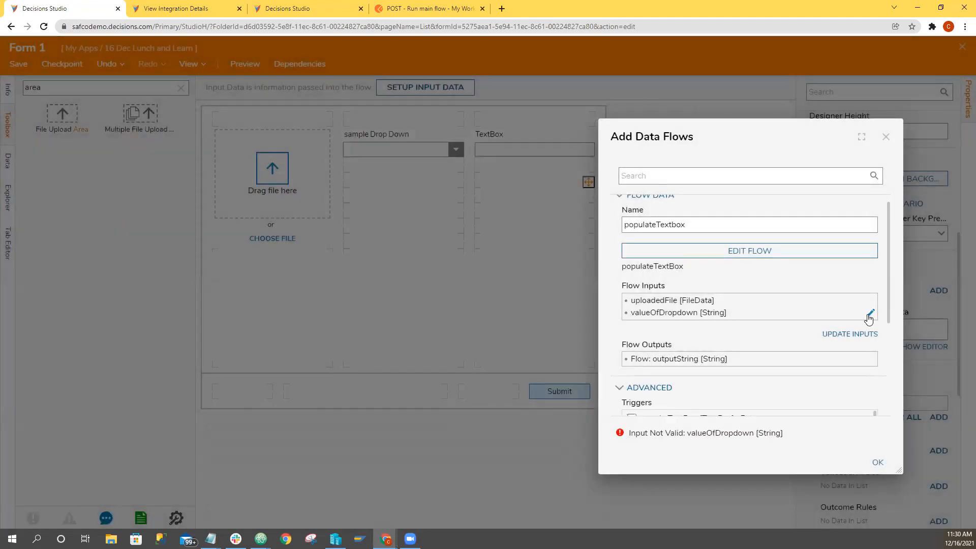
Map valueOfDropdown to the form component sampleDropDown, and confirm the data flow settings.
left_click(870, 313)
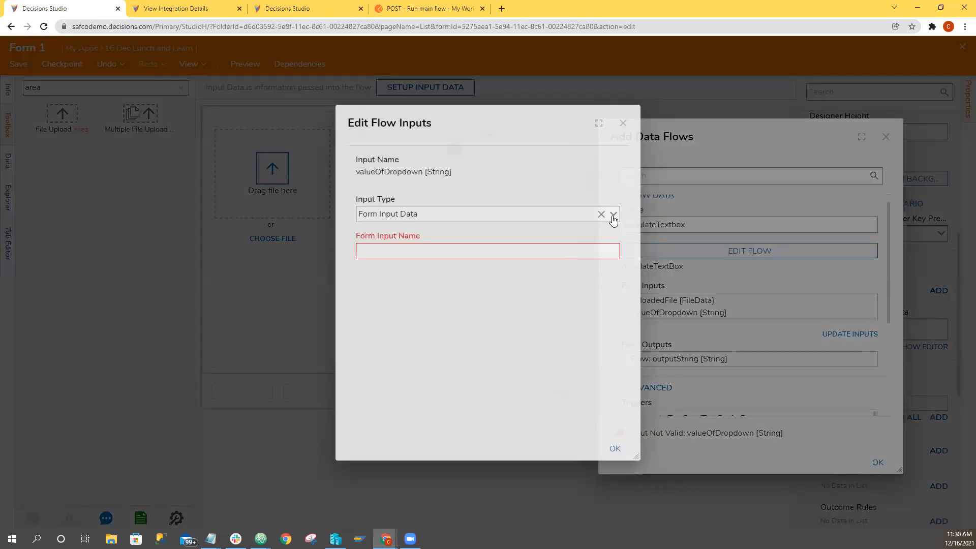
left_click(613, 213)
left_click(519, 227)
left_click(615, 266)
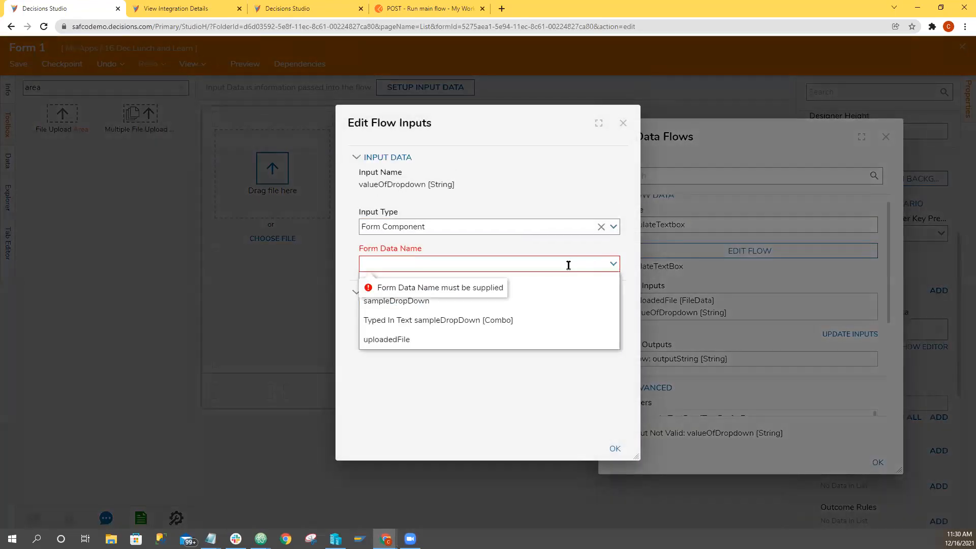
left_click(524, 303)
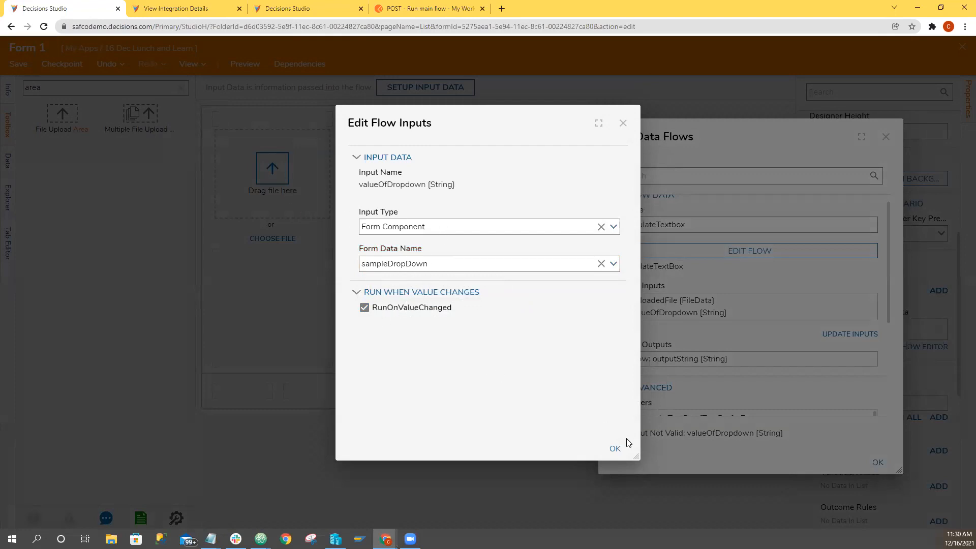
left_click(614, 448)
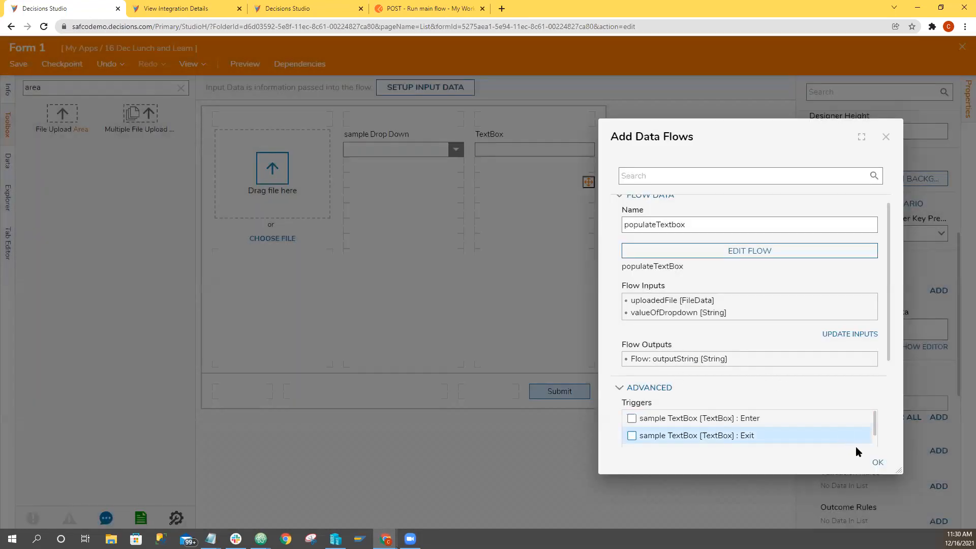
left_click(879, 463)
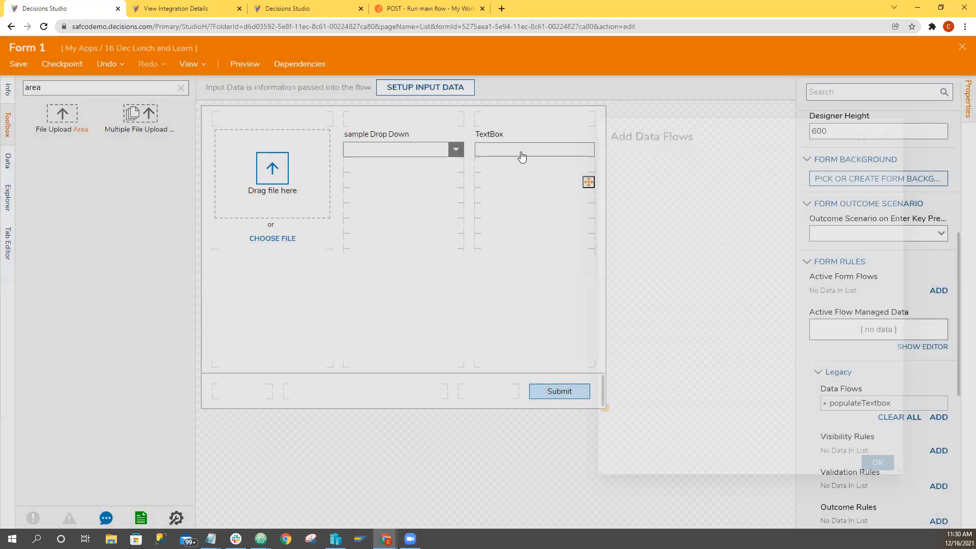
Change the text box's data name to sampleTextBox, without a space, and copy it.
left_click(522, 156)
left_click_drag(870, 189, 811, 189)
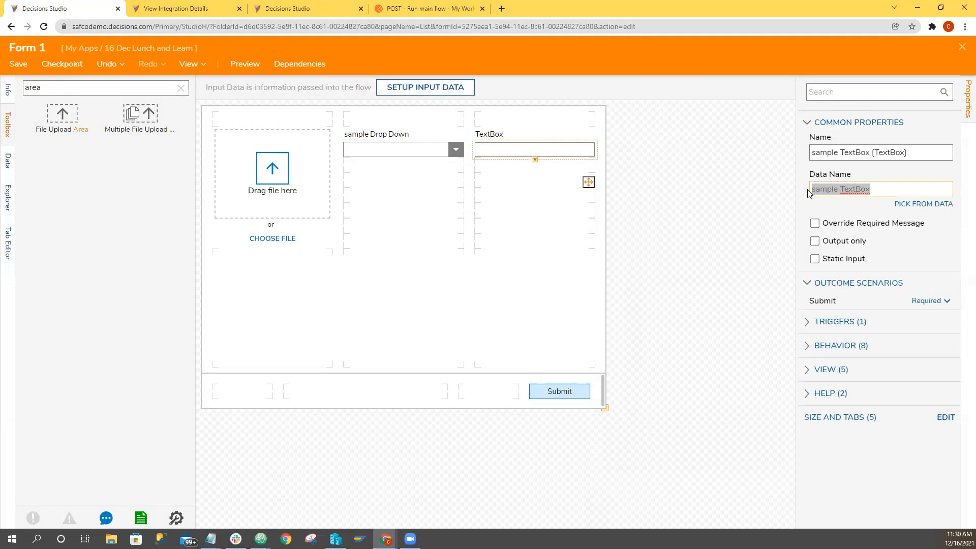
left_click(841, 190)
left_click(566, 155)
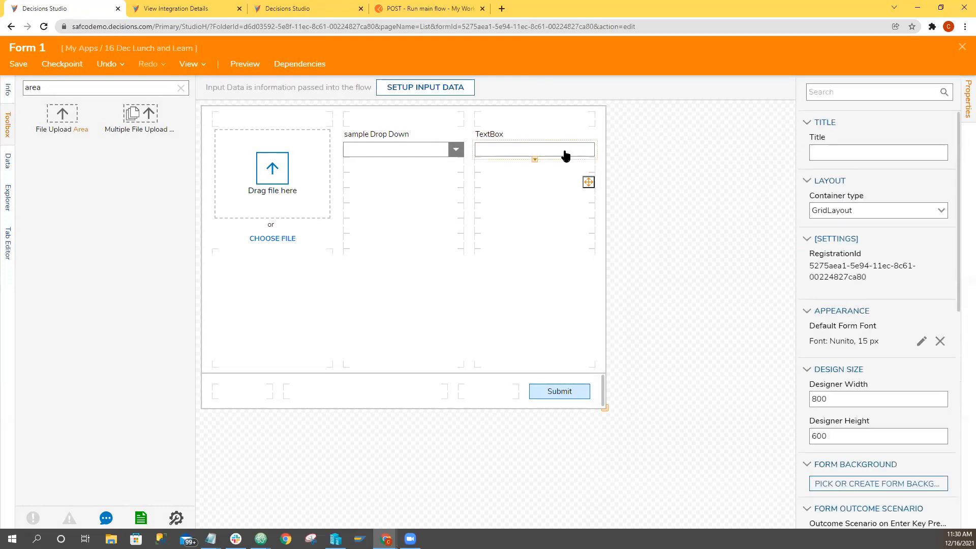
left_click_drag(887, 189, 820, 191)
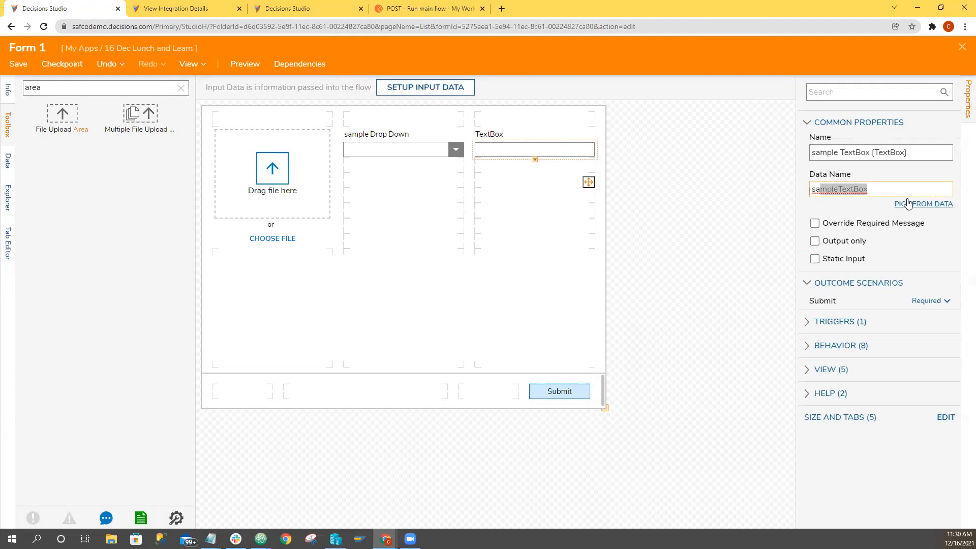
key("ctrl+a")
key("ctrl+c")
left_click(727, 244)
Reopen the form's populateTextbox data flow and set its output data name to sampleTextBox.
scroll(834, 407, "down", 6)
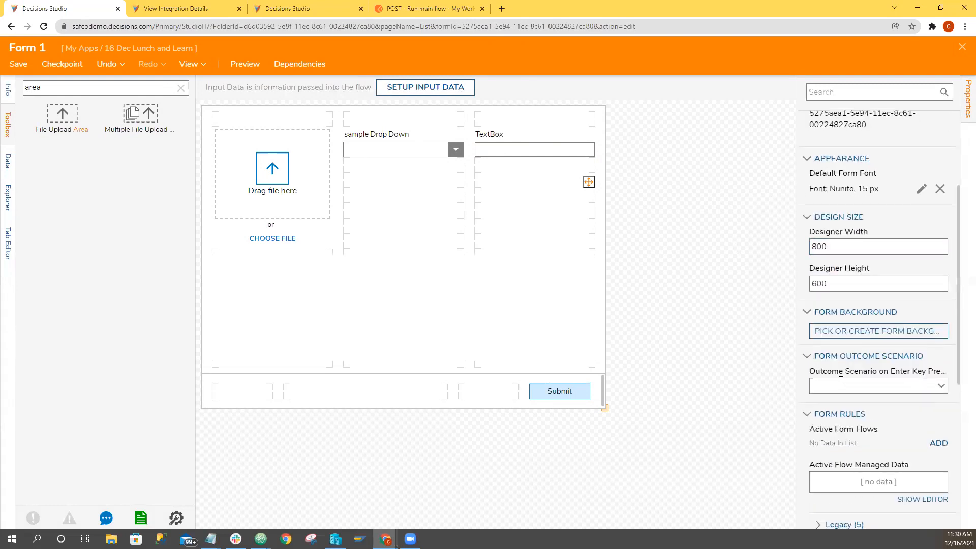
left_click(819, 372)
scroll(915, 346, "down", 2)
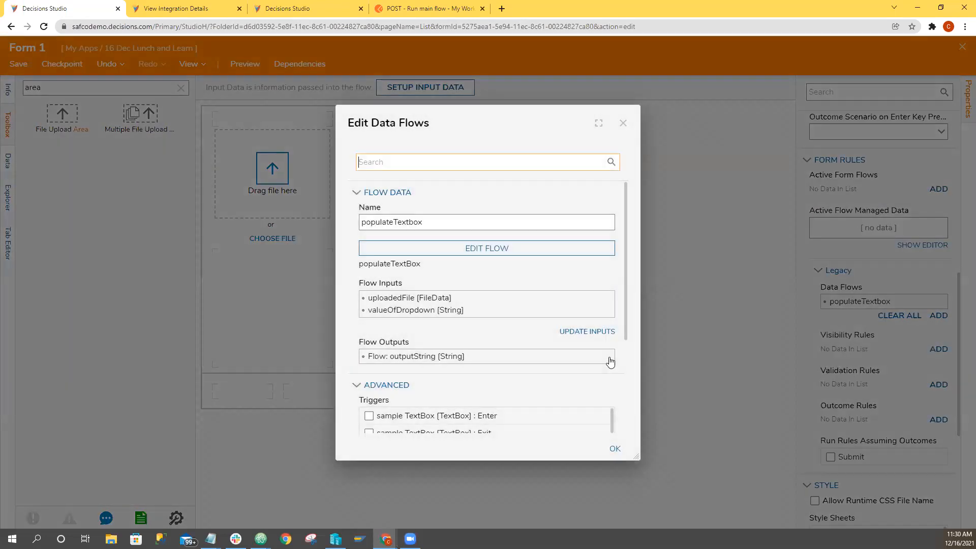
left_click(434, 358)
left_click_drag(436, 364, 318, 363)
key("ctrl+v")
left_click(364, 331)
left_click(613, 449)
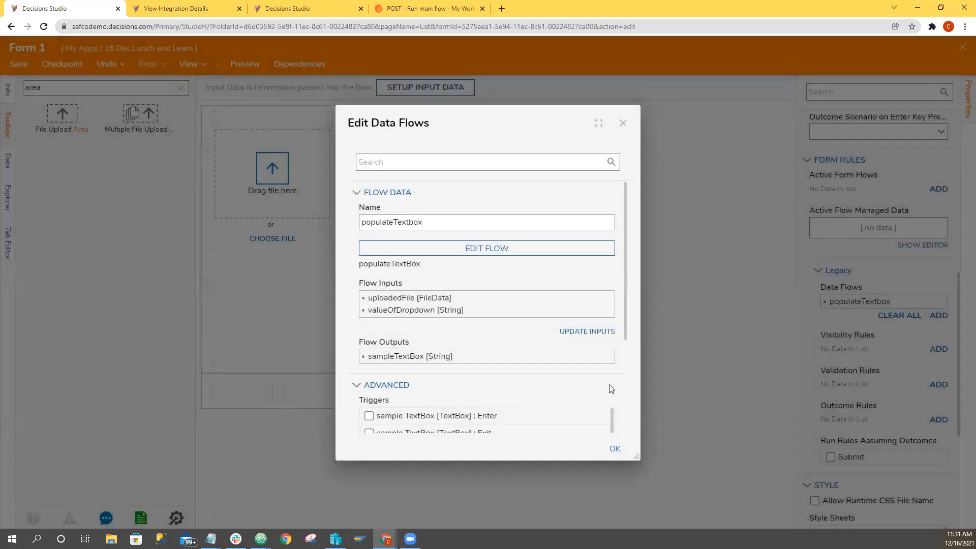
Review the populateTextbox data flow's triggers and run options, and confirm its settings.
scroll(450, 275, "down", 2)
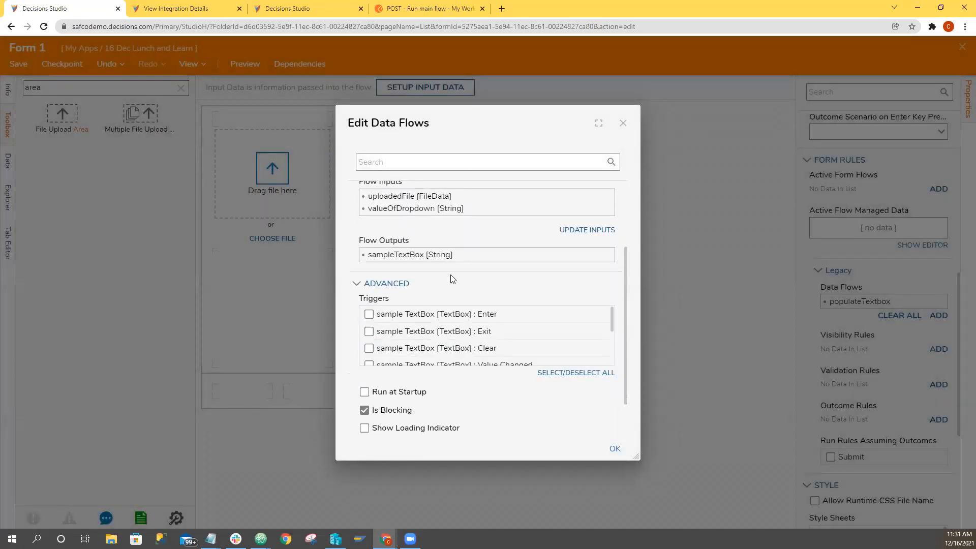
scroll(511, 352, "up", 1)
scroll(505, 368, "down", 1)
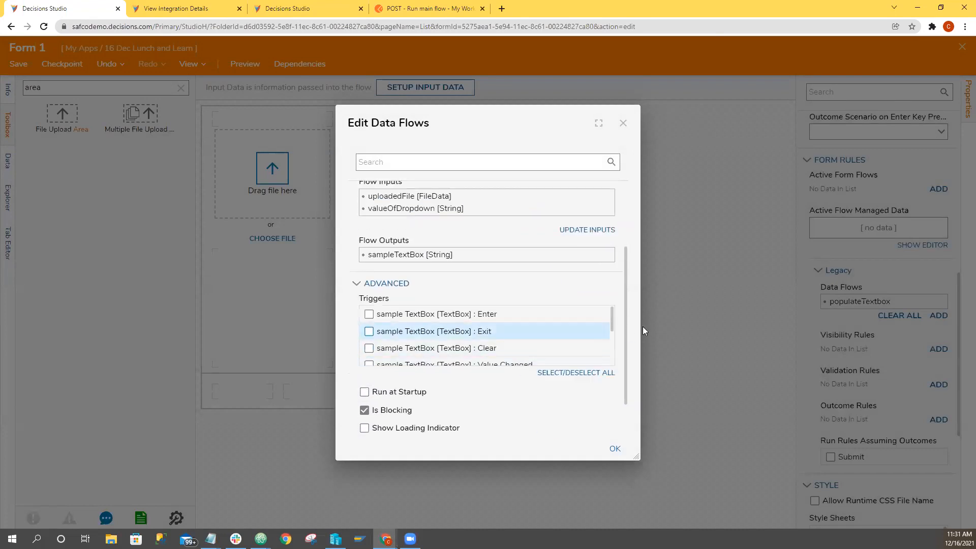
left_click_drag(612, 324, 612, 362)
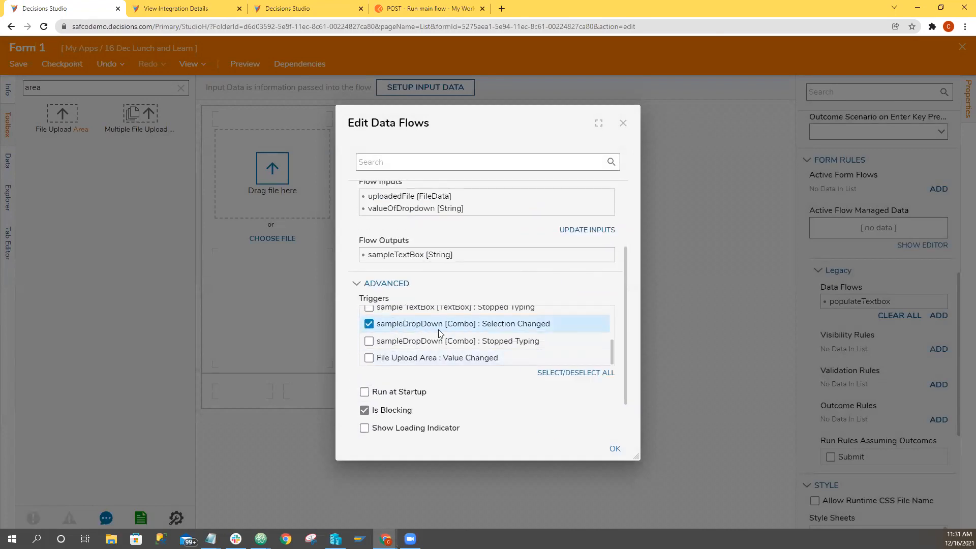
scroll(548, 434, "down", 1)
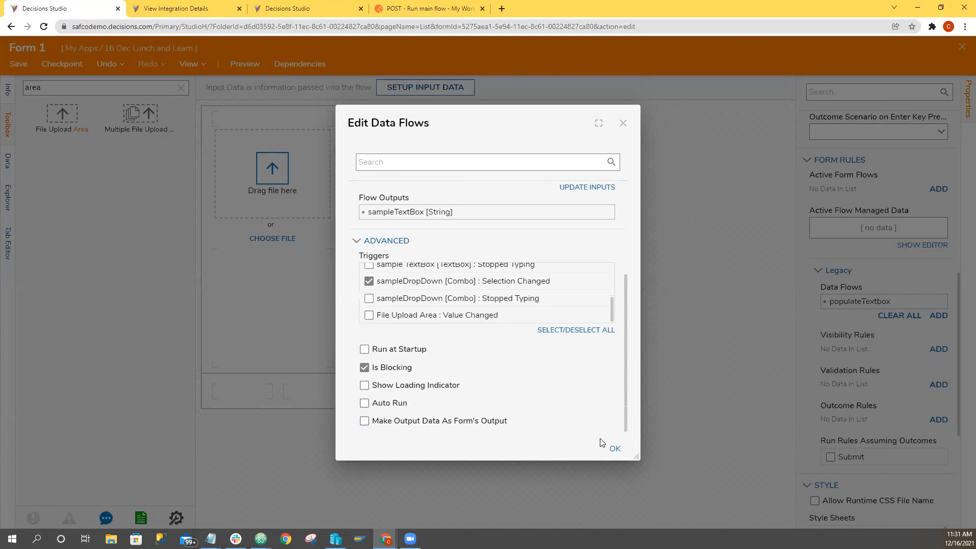
left_click(615, 449)
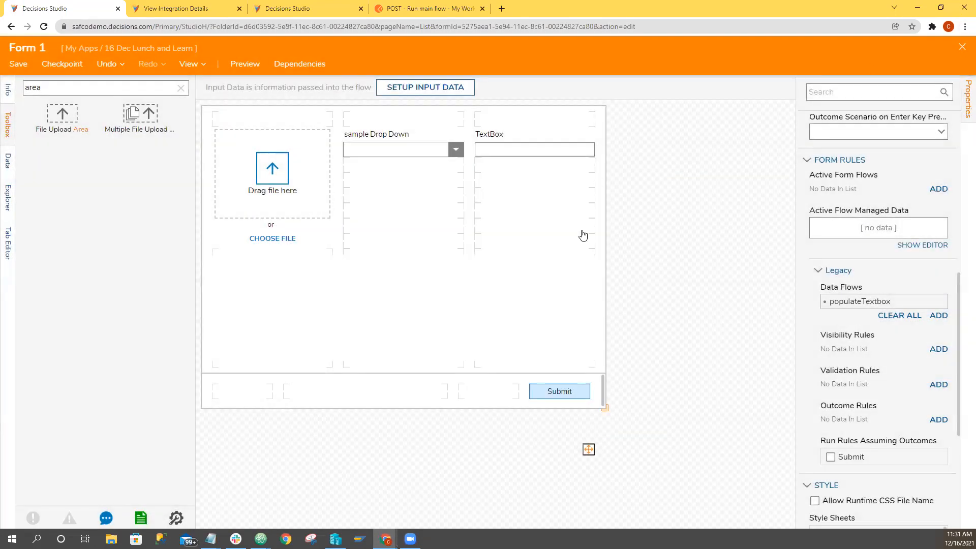
Save and close Form 1, returning to Flow 1.
key("ctrl+s")
left_click(584, 344)
left_click_drag(366, 226, 589, 407)
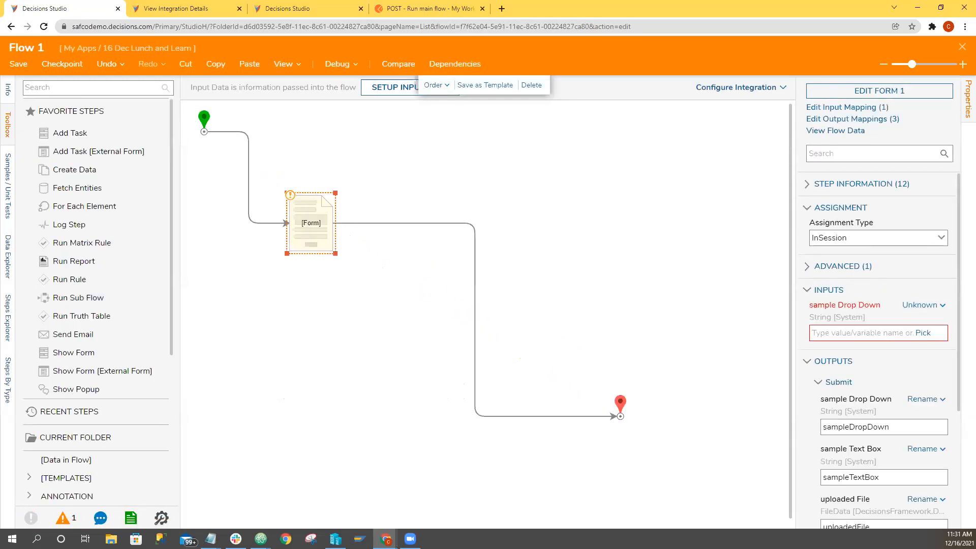
key("alt+Tab")
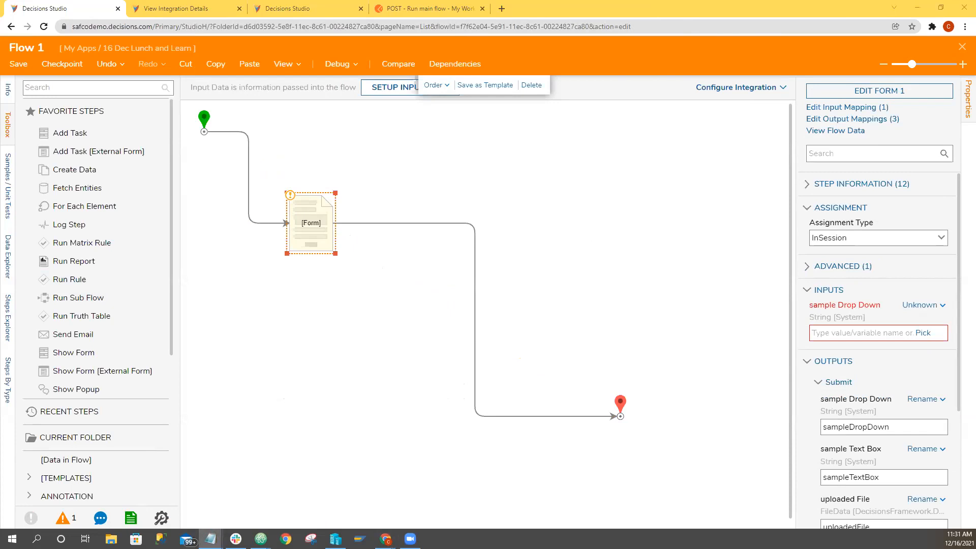
left_click(467, 173)
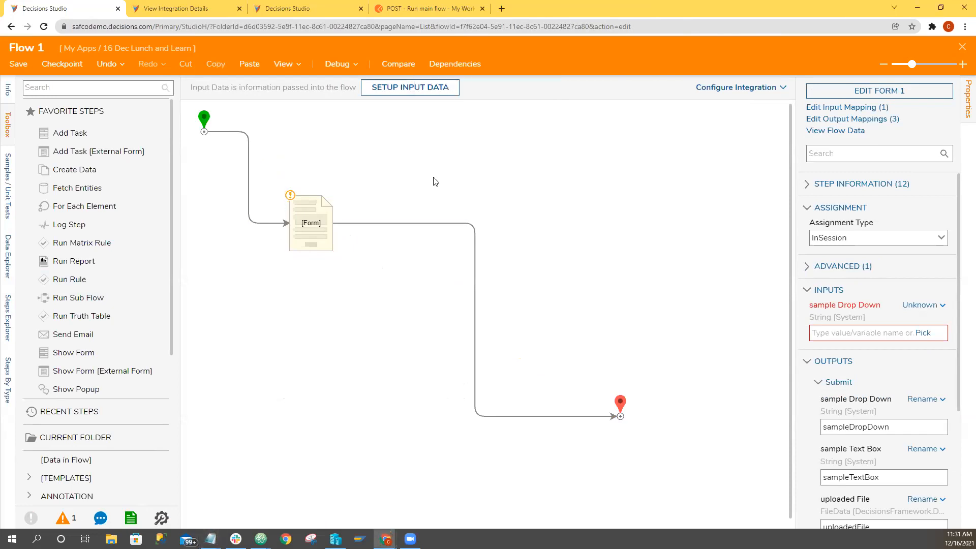
Set the sample Drop Down input of the form step in Flow 1 to Ignore.
left_click_drag(324, 217, 322, 218)
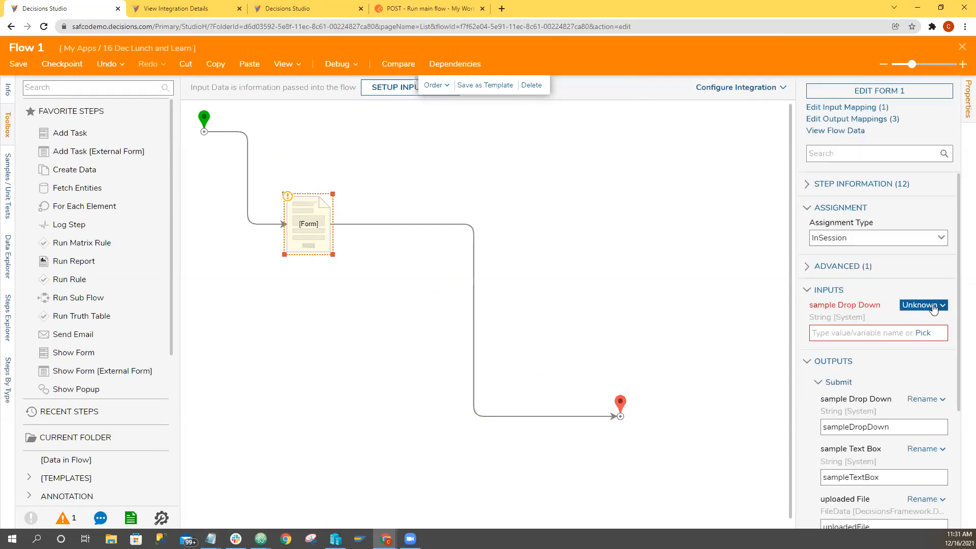
left_click(933, 305)
left_click(839, 297)
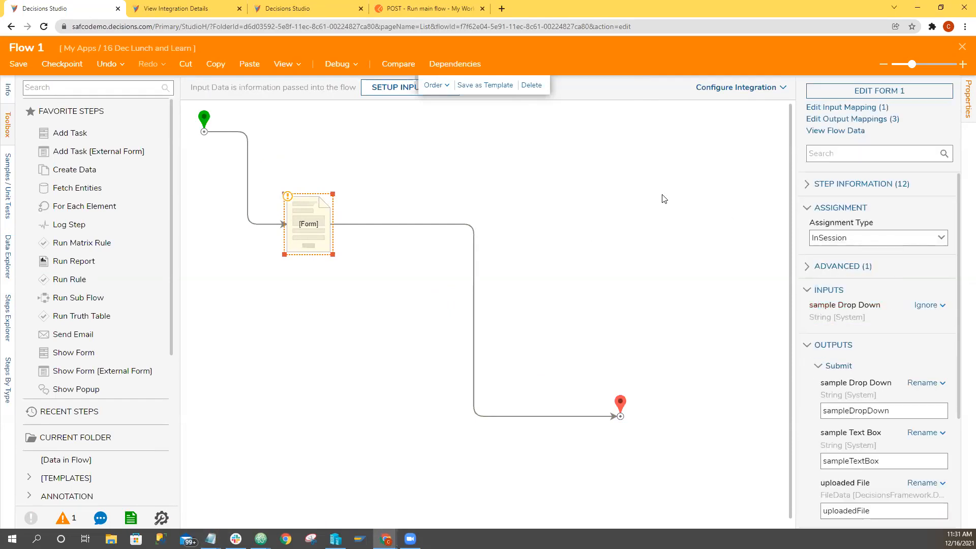
left_click(592, 186)
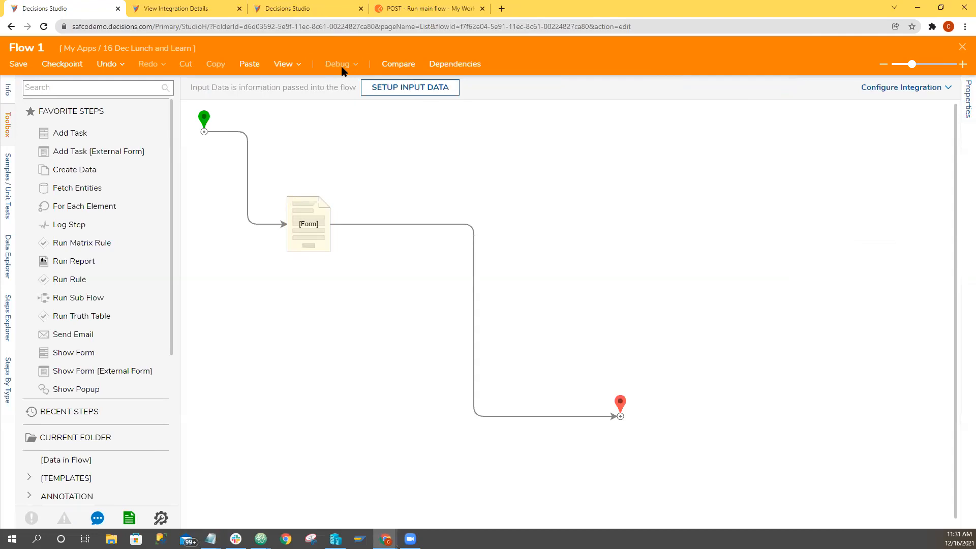
Run Flow 1 in the debugger with LL.txt as the uploaded file and Yes as the drop-down value.
left_click(341, 65)
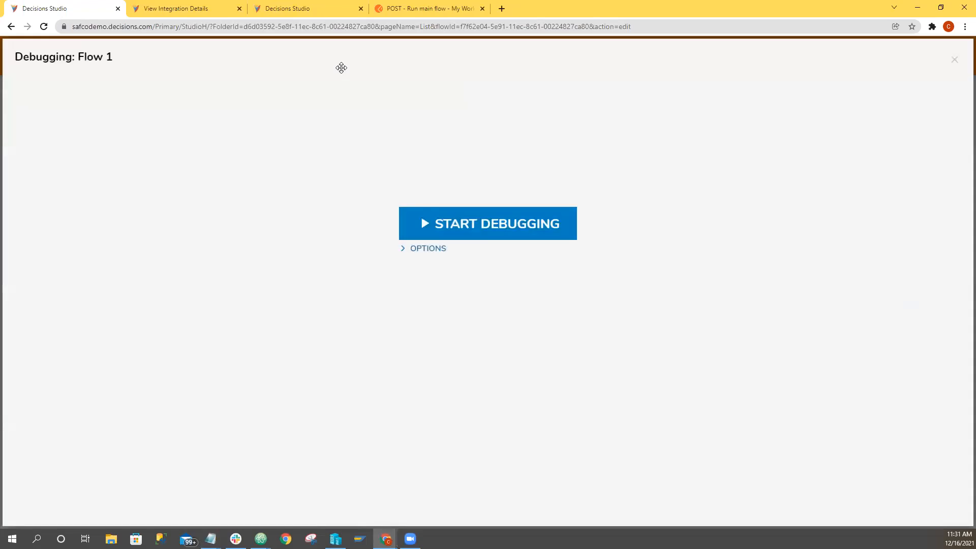
left_click(475, 223)
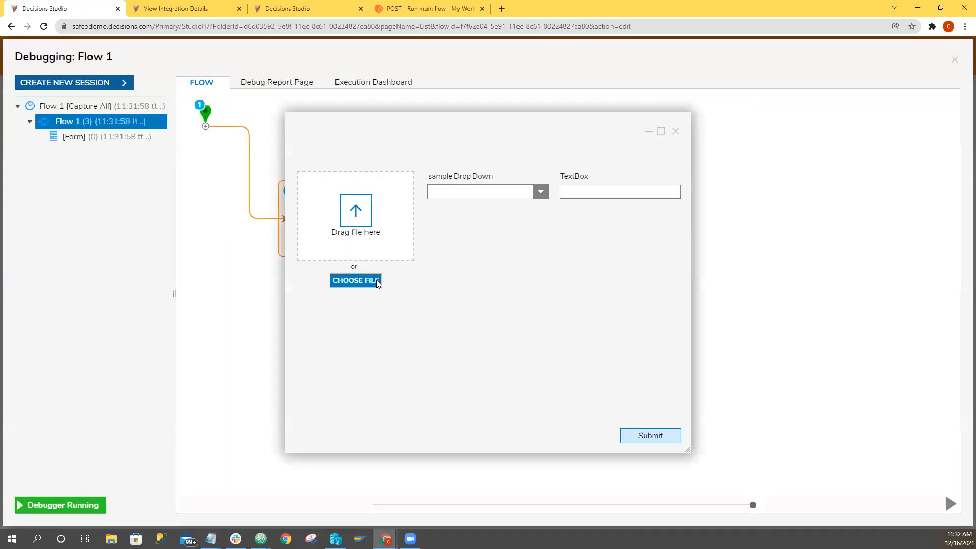
left_click(377, 283)
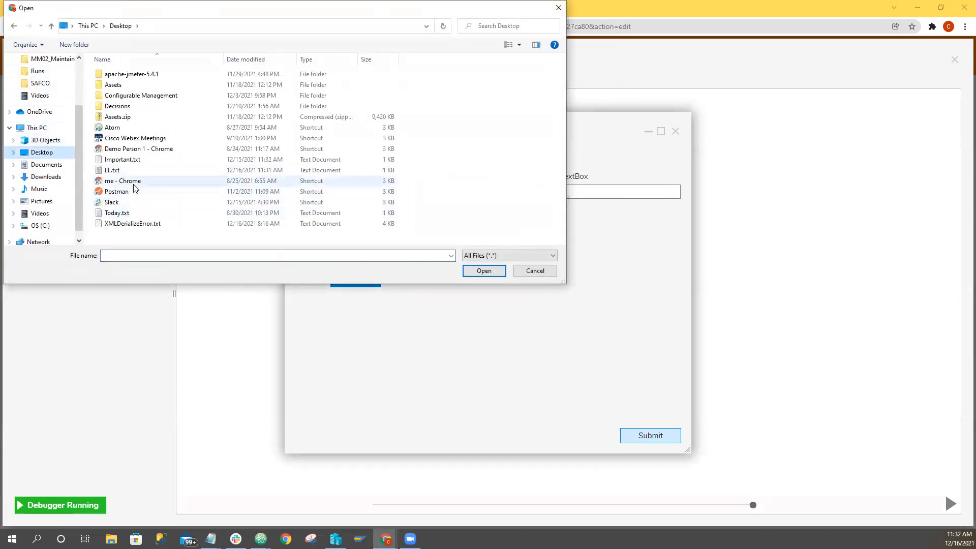
double_click(113, 171)
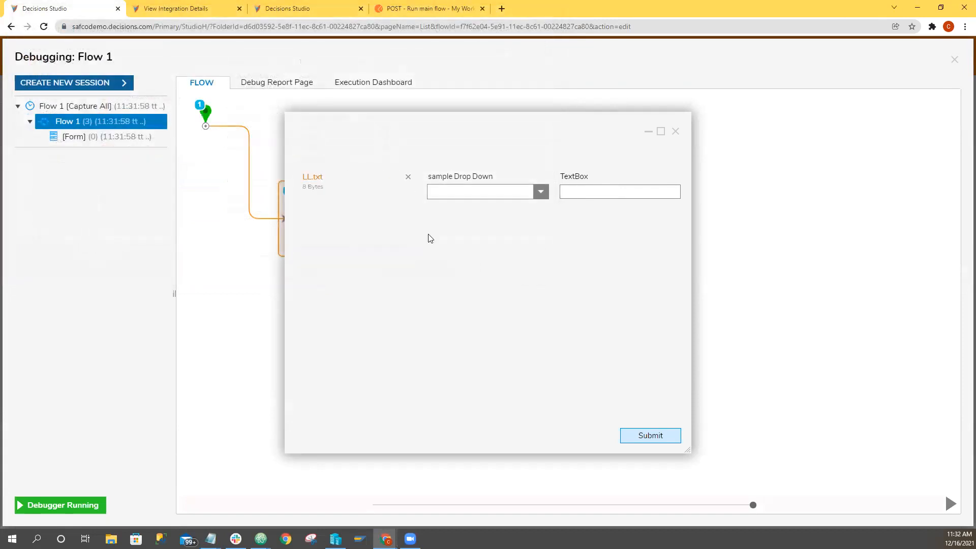
left_click(540, 196)
left_click(515, 202)
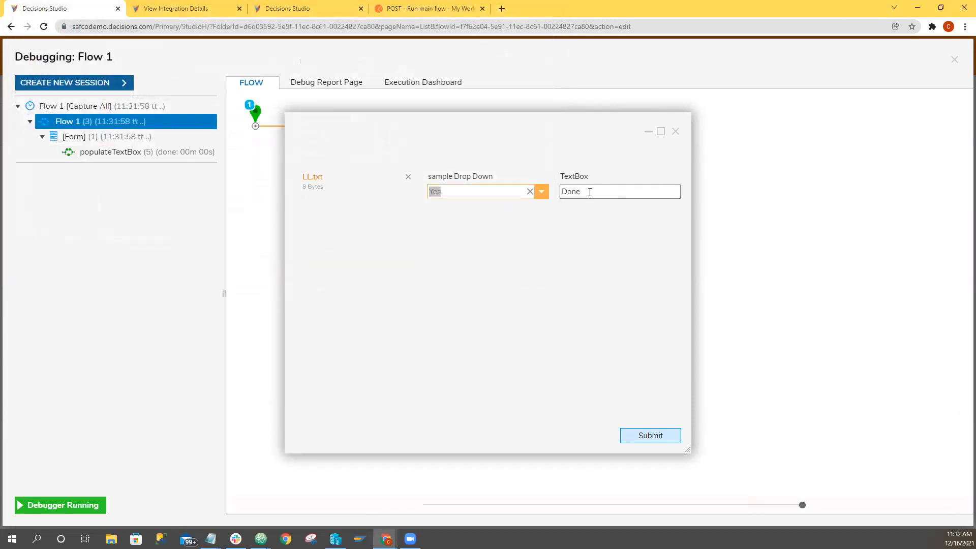
Change the sample Drop Down to No in the running form to test the text box, and close the form and debugger.
left_click(541, 192)
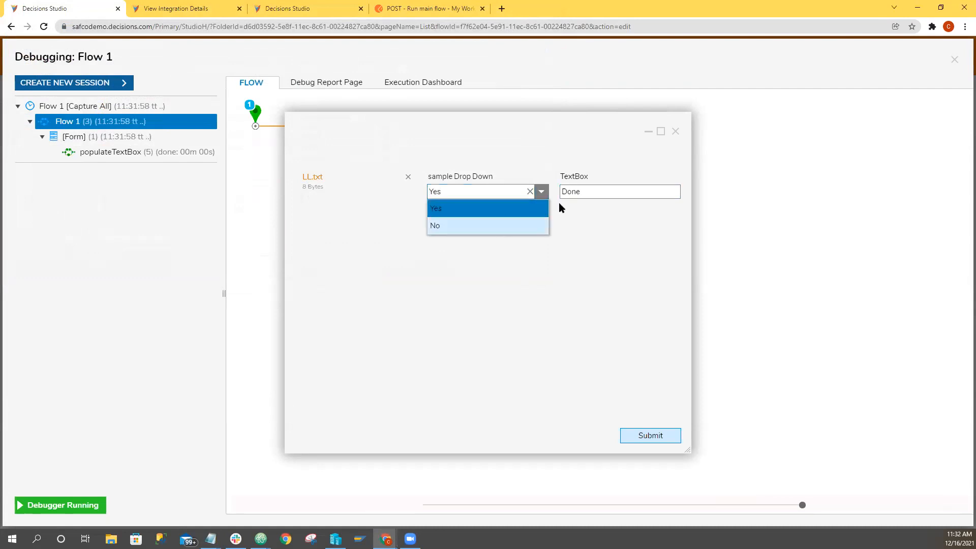
left_click(519, 225)
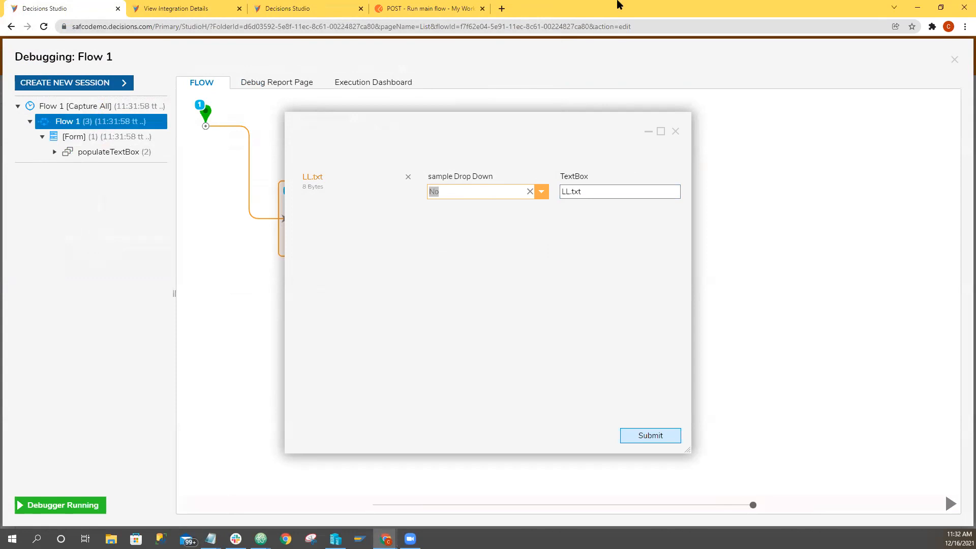
left_click(675, 132)
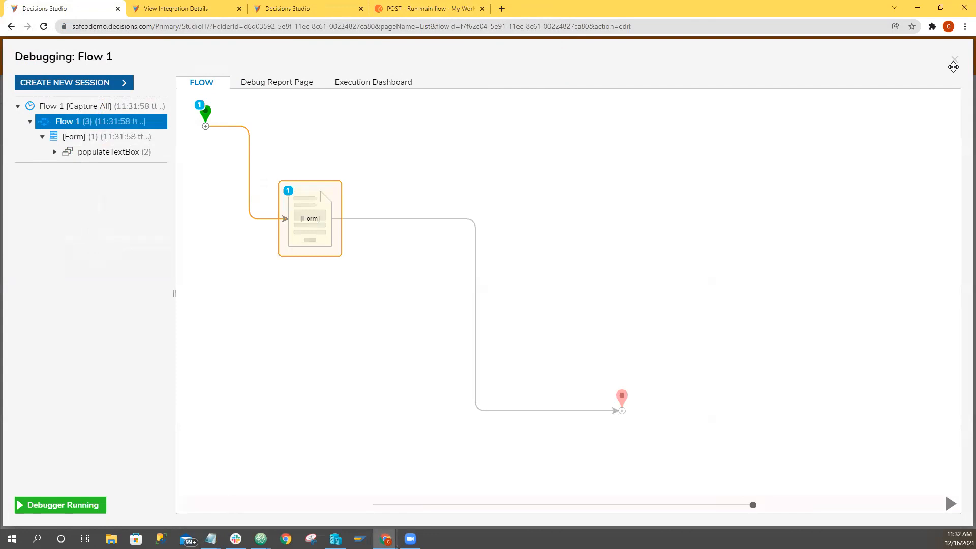
left_click(953, 62)
Open Form 1 from the form step in Flow 1 and review the inputs and outputs of its populateTextbox data flow.
left_click(309, 224)
left_click(833, 96)
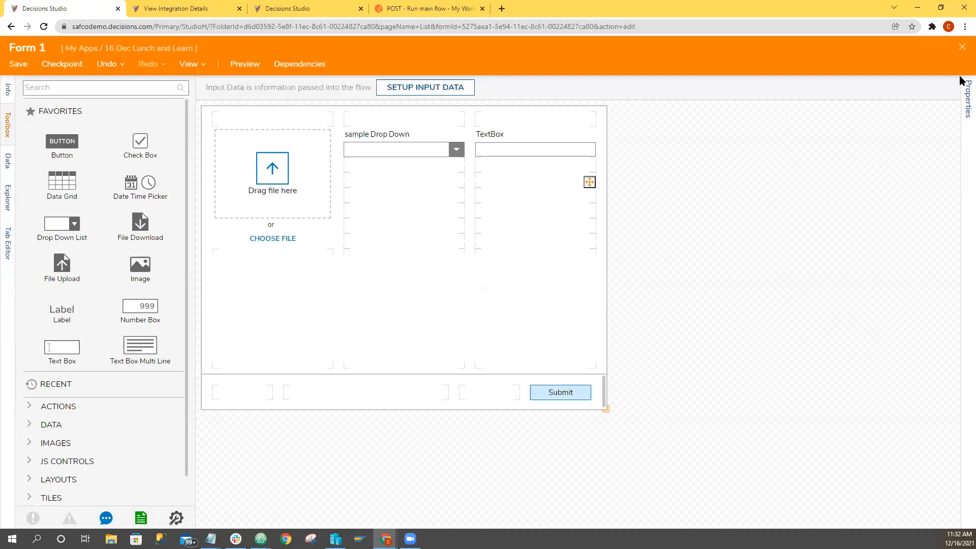
left_click(964, 92)
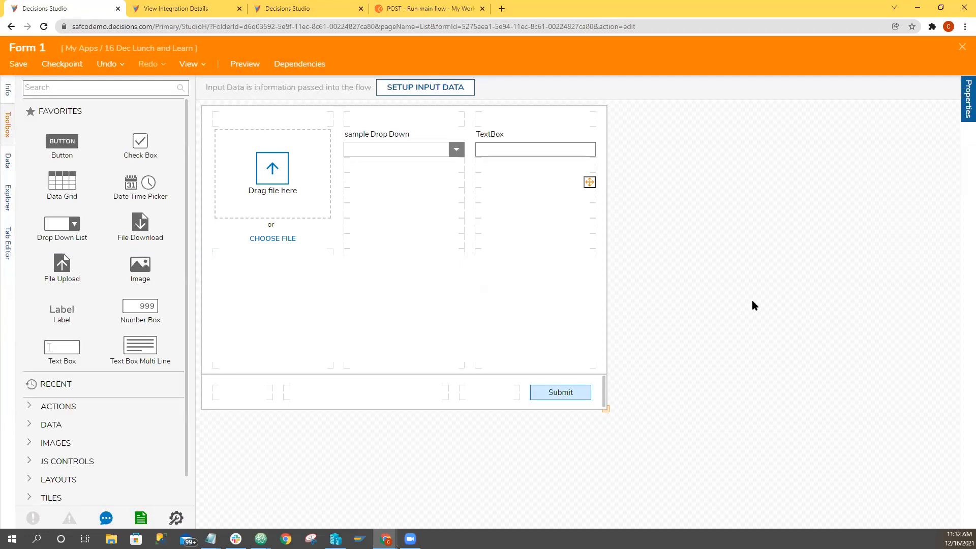
scroll(835, 447, "down", 5)
scroll(835, 448, "down", 6)
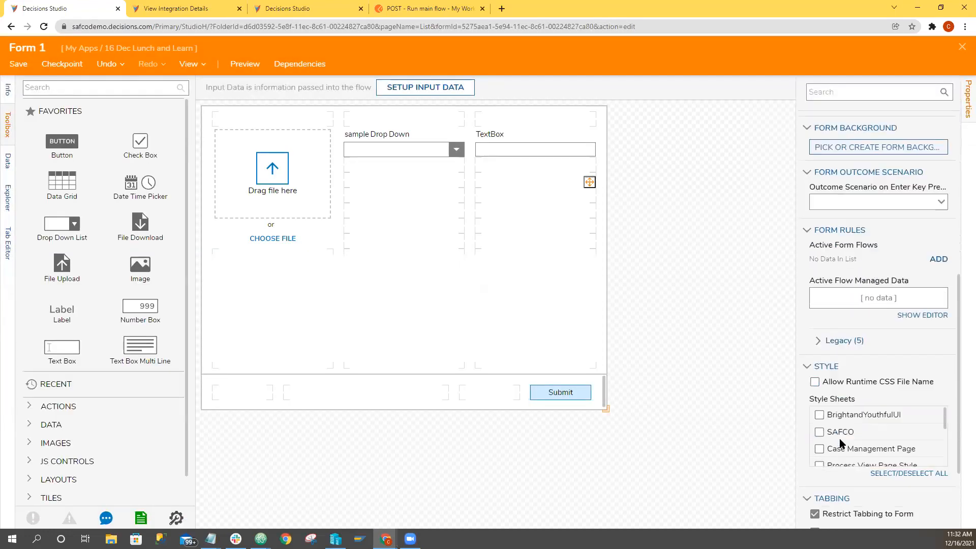
scroll(843, 363, "down", 3)
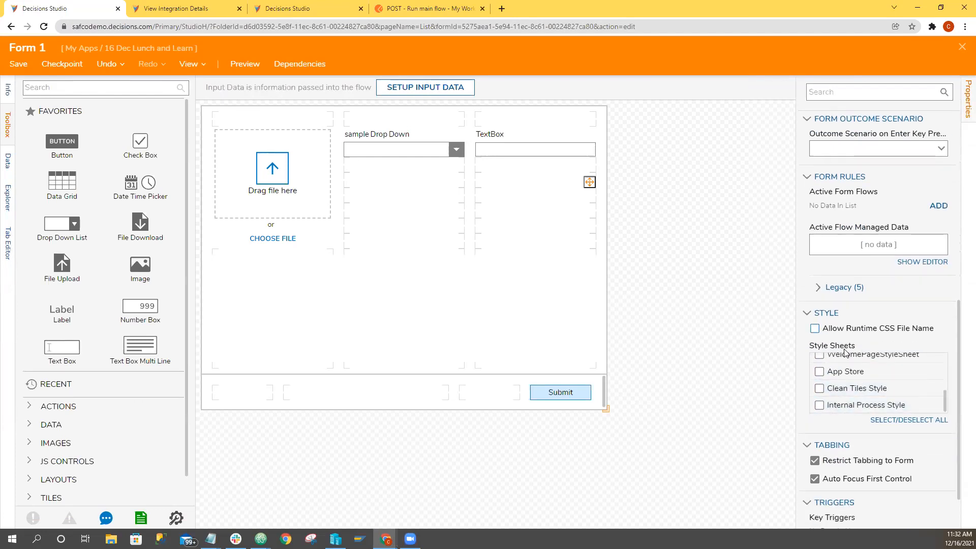
left_click(830, 231)
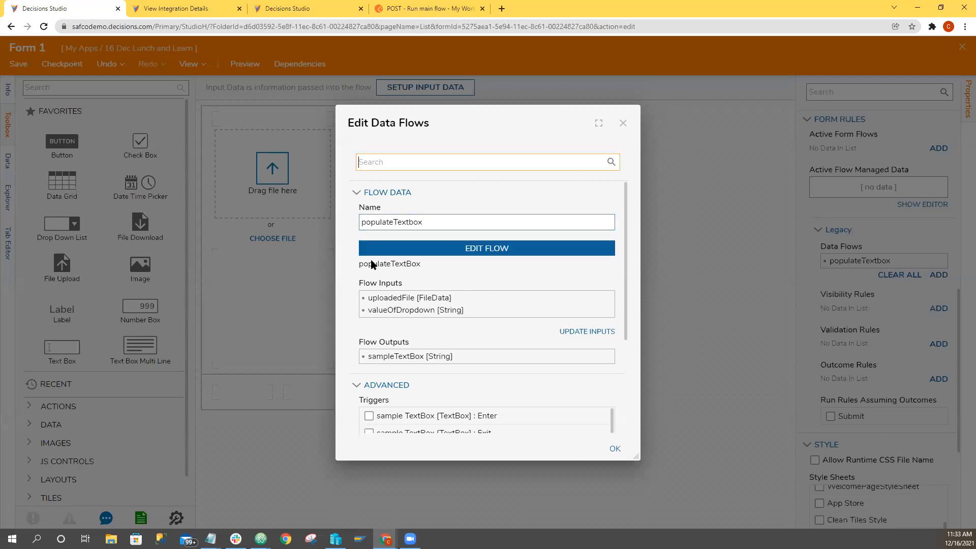
left_click(623, 124)
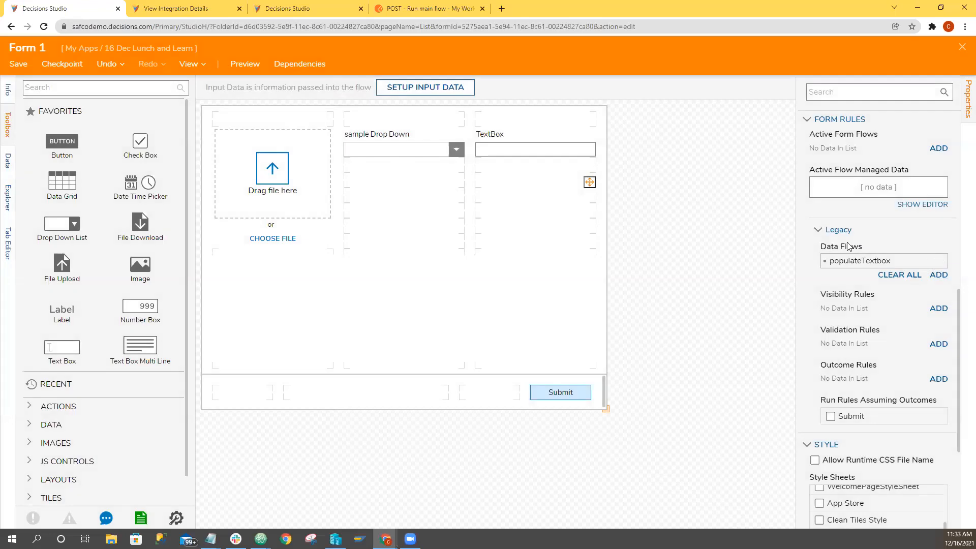
Try adding a second data flow named populateTextBox2 to Form 1, using the existing populateTextBox flow.
left_click(939, 275)
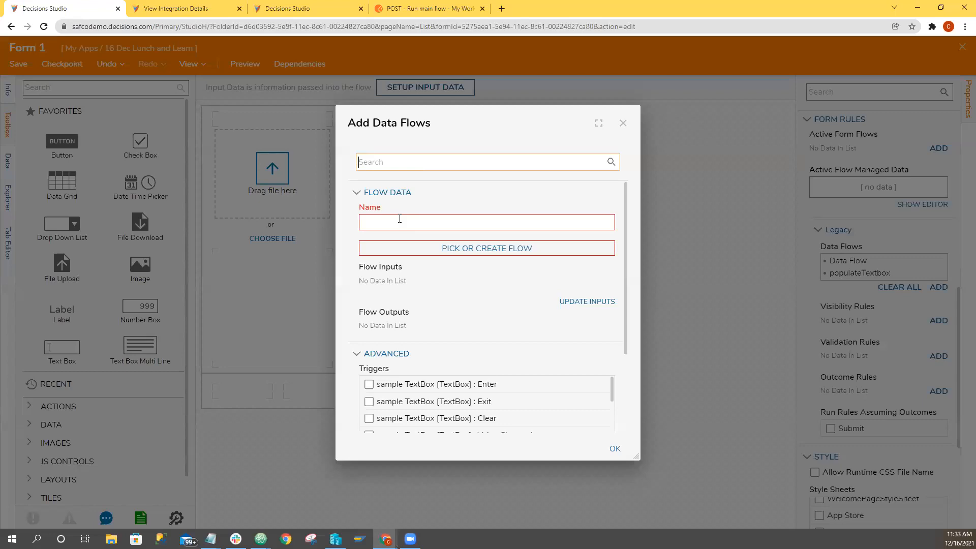
left_click(405, 220)
type("populateTextBox2")
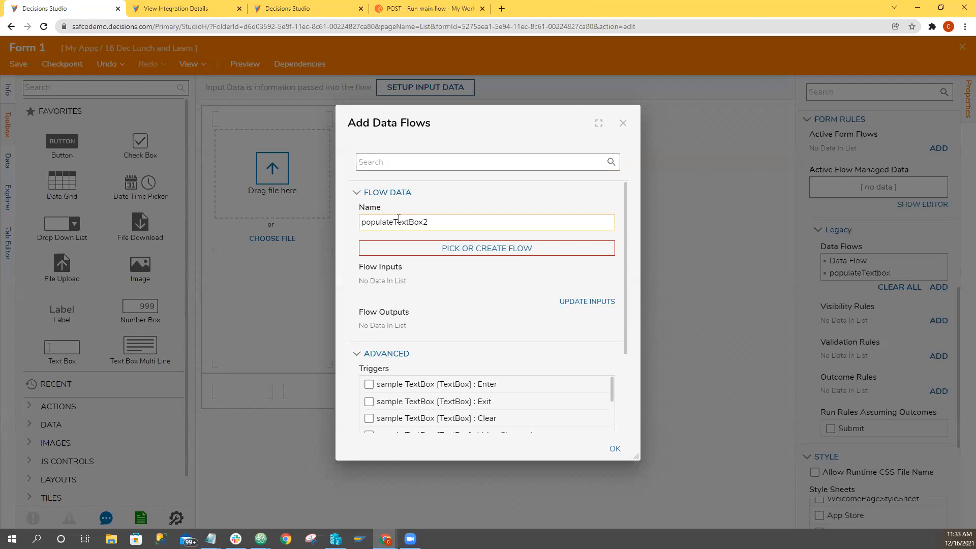
left_click(451, 251)
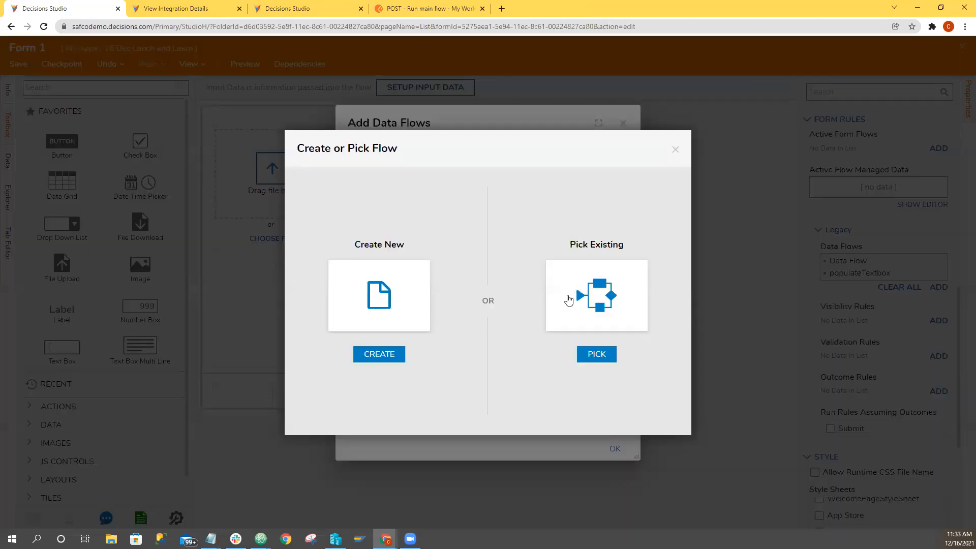
left_click(568, 300)
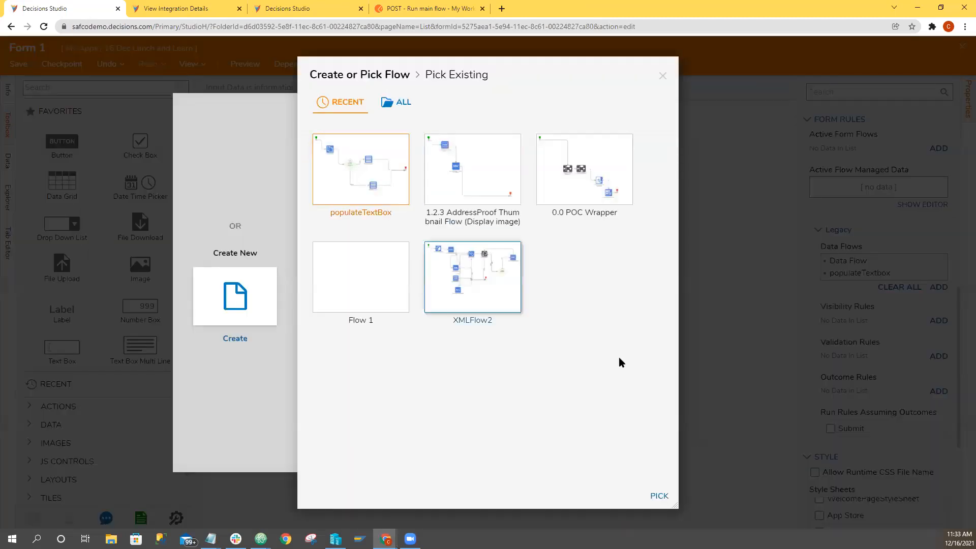
left_click(658, 497)
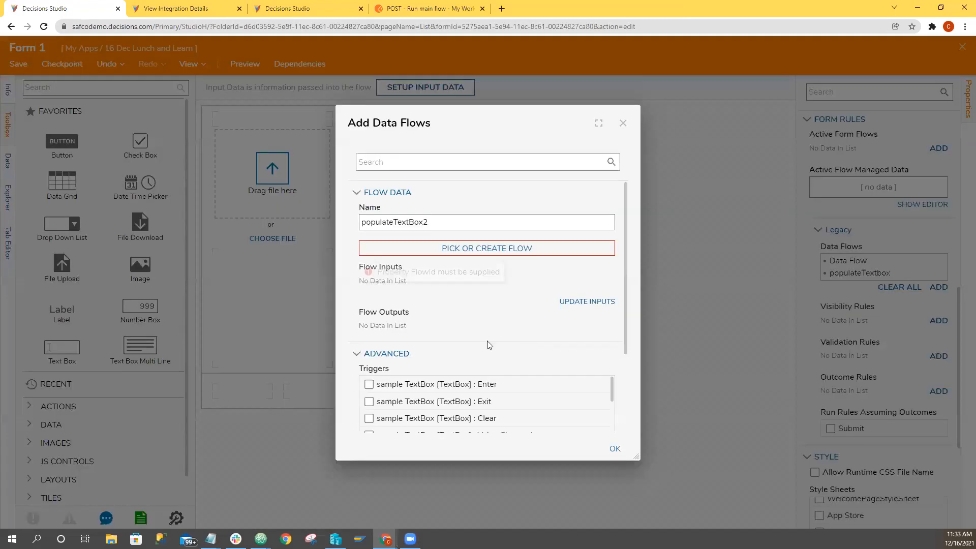
Update the inputs of the populateTextBox2 data flow, check its unmapped inputs and output, and dismiss it without confirming.
left_click_drag(481, 124, 618, 130)
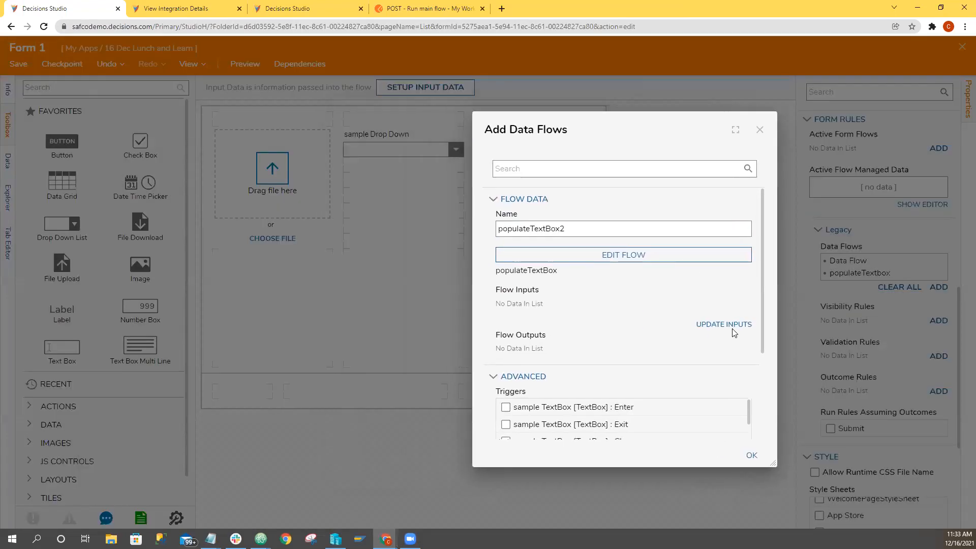
left_click(731, 325)
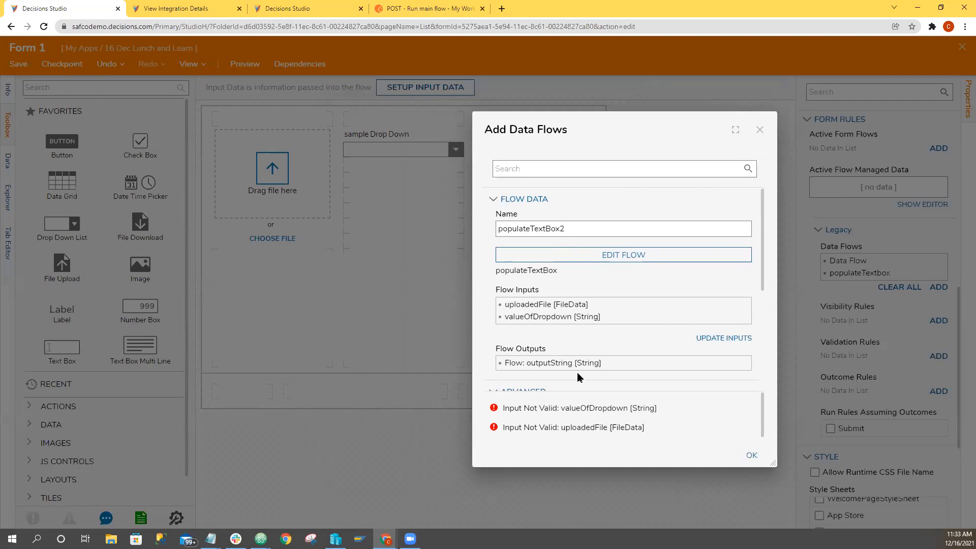
left_click_drag(691, 133, 809, 141)
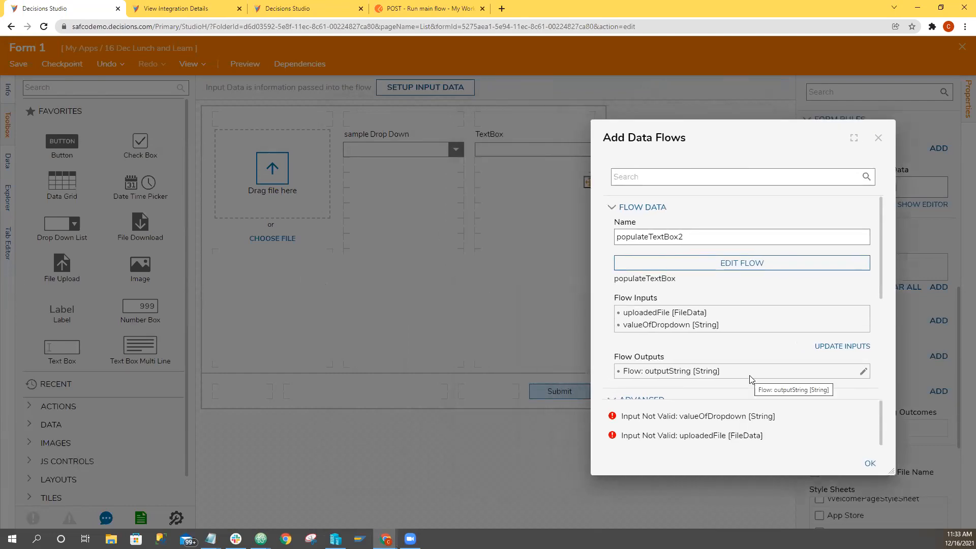
mouse_move(663, 279)
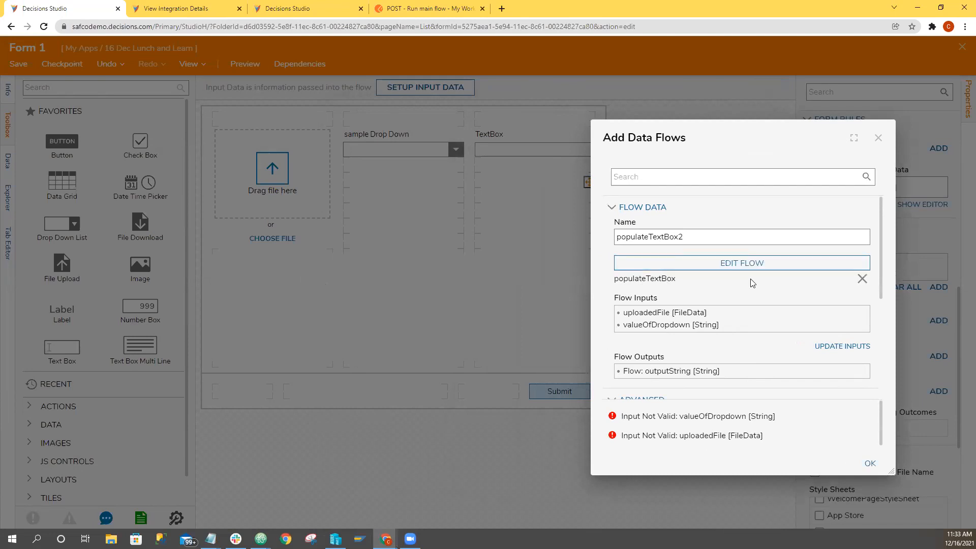
left_click(879, 138)
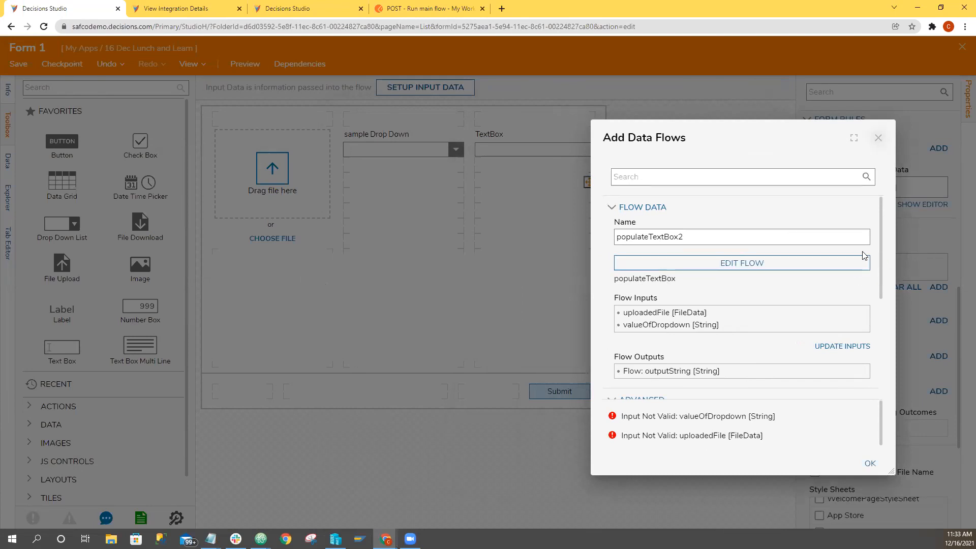
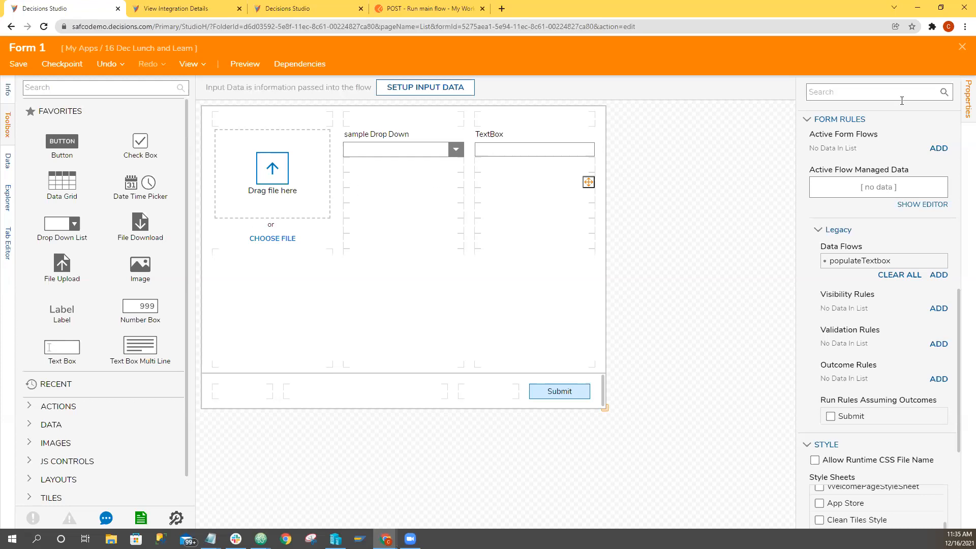
Close the Form 1 designer and the Flow 1 designer to return to the 16 Dec Lunch and Learn folder.
left_click(962, 47)
left_click(585, 346)
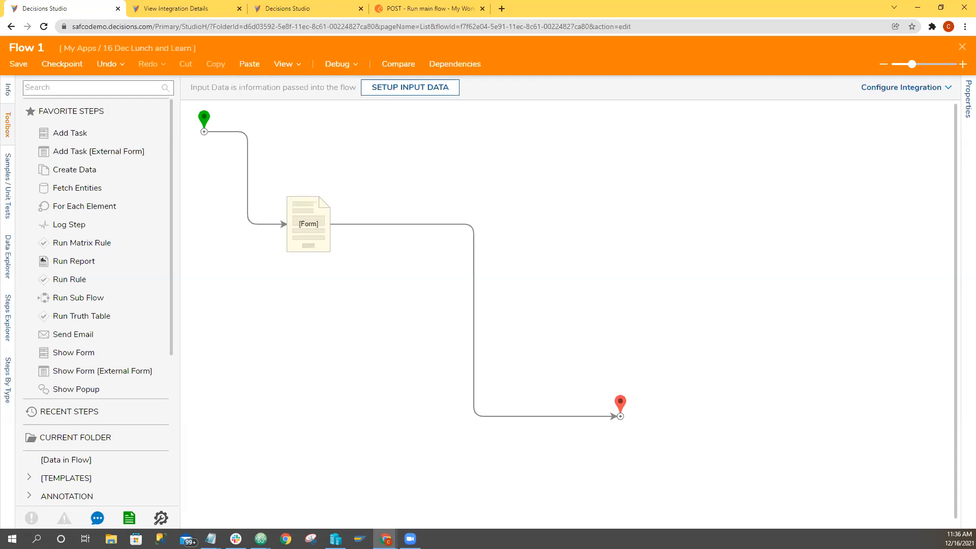
left_click(961, 48)
left_click(584, 344)
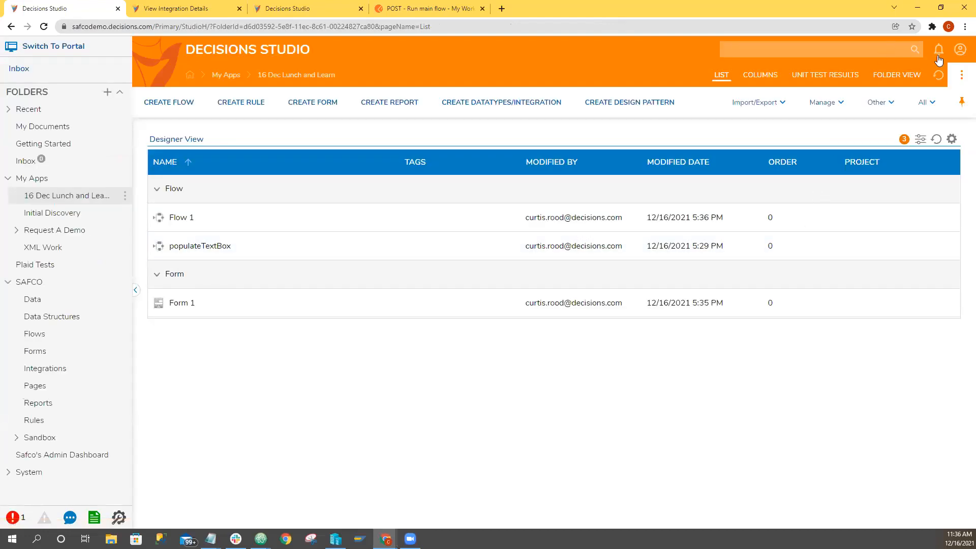
View the About information of the Decisions installation and dismiss it.
left_click(958, 52)
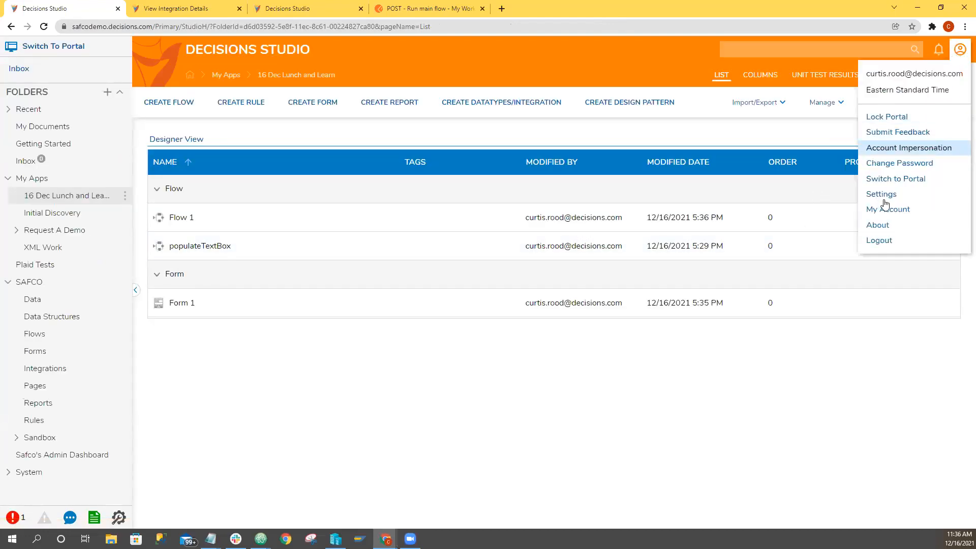
left_click(882, 229)
left_click(596, 183)
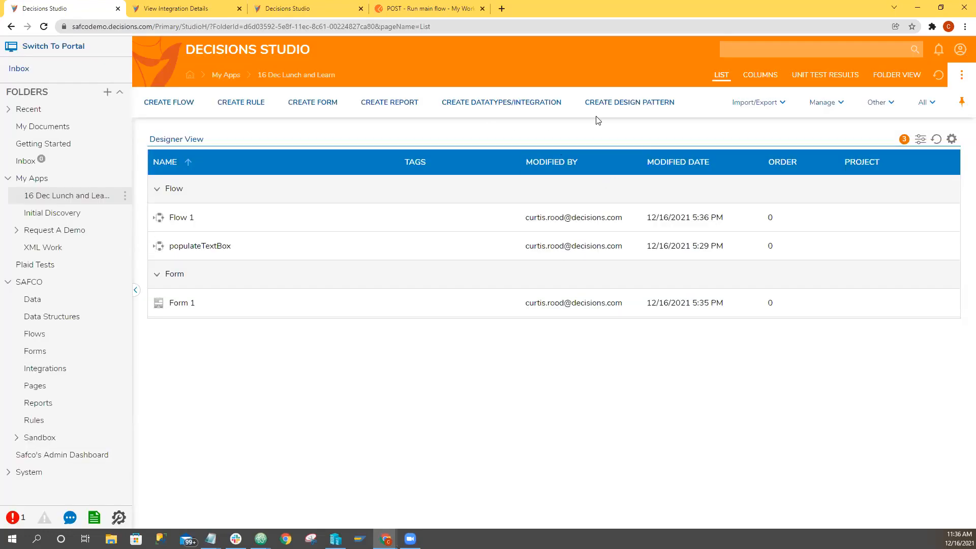
Reopen Flow 1, place a For Each Excel Or CSV Row step above the form step, and move the form step away.
double_click(202, 216)
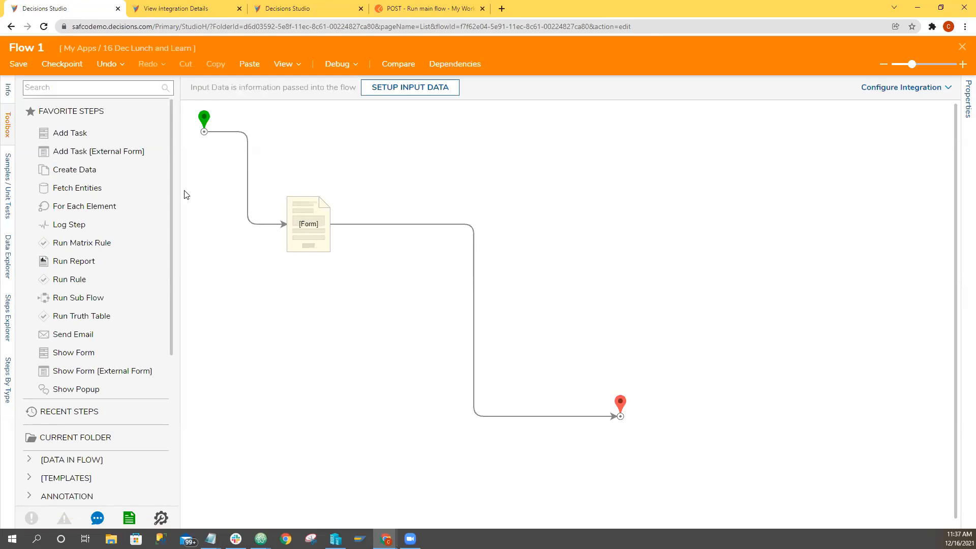
left_click(102, 90)
type("for each")
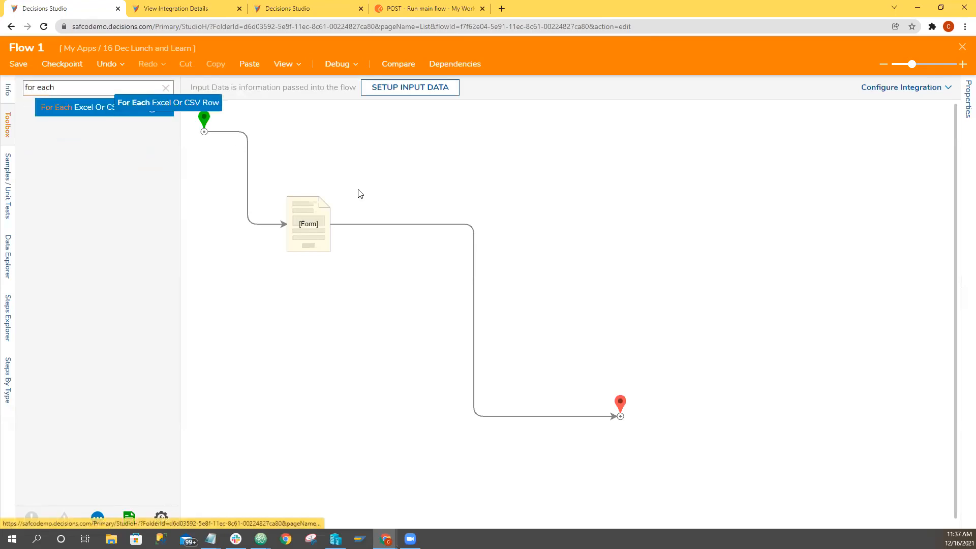
left_click_drag(358, 189, 374, 175)
left_click_drag(318, 212, 438, 278)
Find the Excel steps, insert Create New Excel File between the start and the form step, and move the form step near the end point.
left_click(165, 91)
type("ex ce")
key("BackSpace")
key("BackSpace")
key("BackSpace")
type("cel")
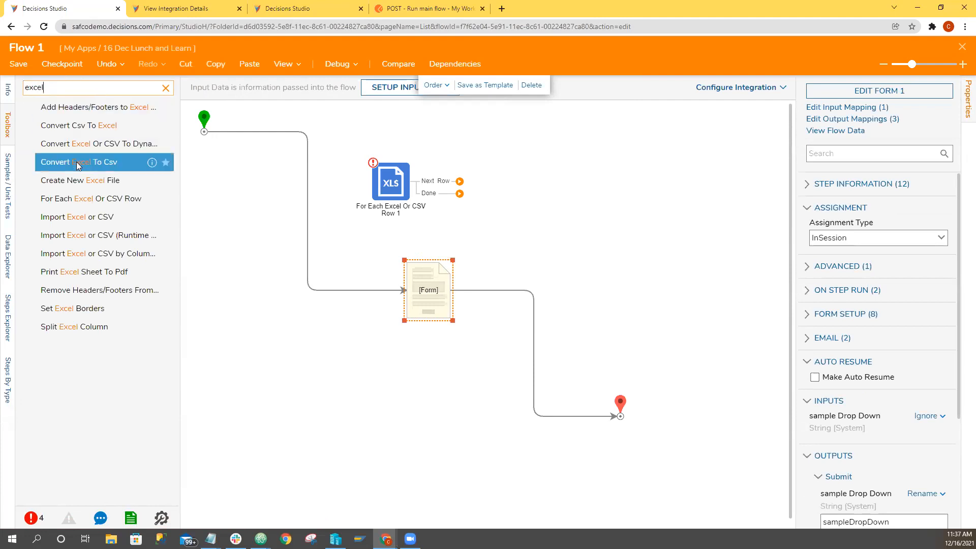
left_click(79, 150)
left_click(78, 132)
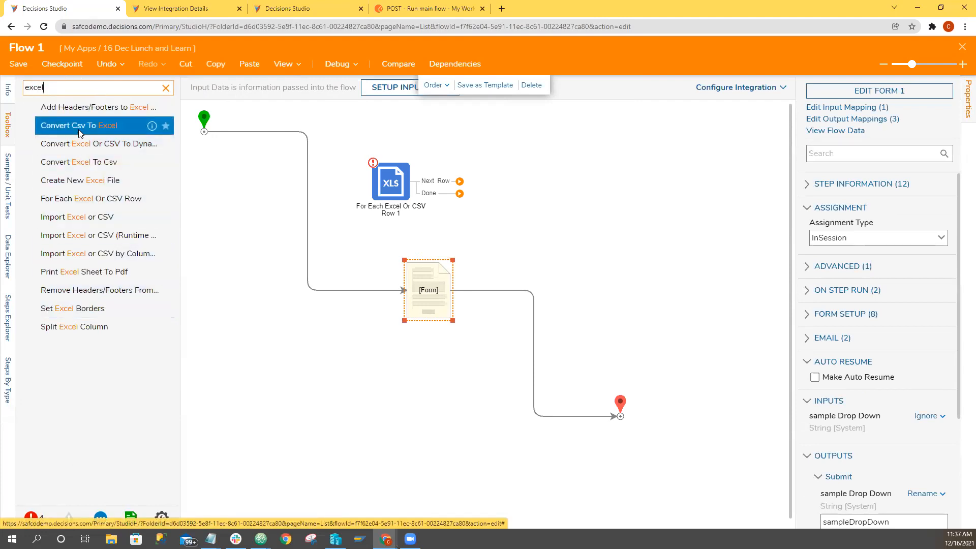
left_click_drag(79, 180, 232, 204)
left_click_drag(428, 292, 559, 369)
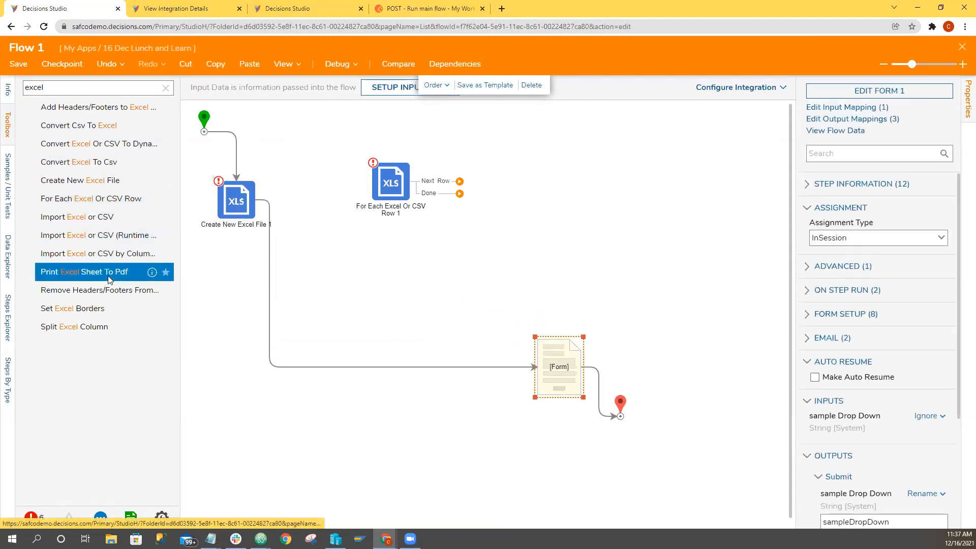
Browse the Integration internal services and examine the steps offered under EXCELSERVICE.
left_click(165, 88)
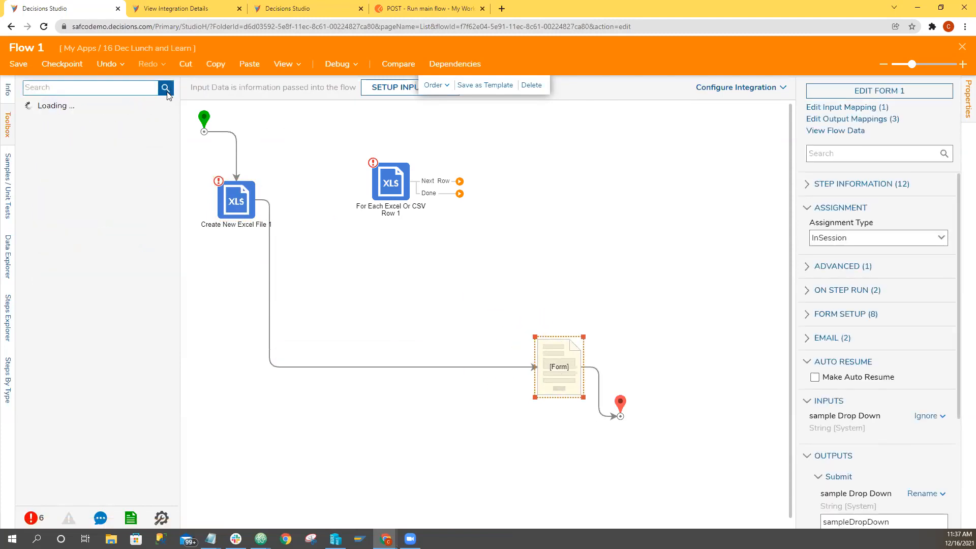
scroll(38, 317, "down", 5)
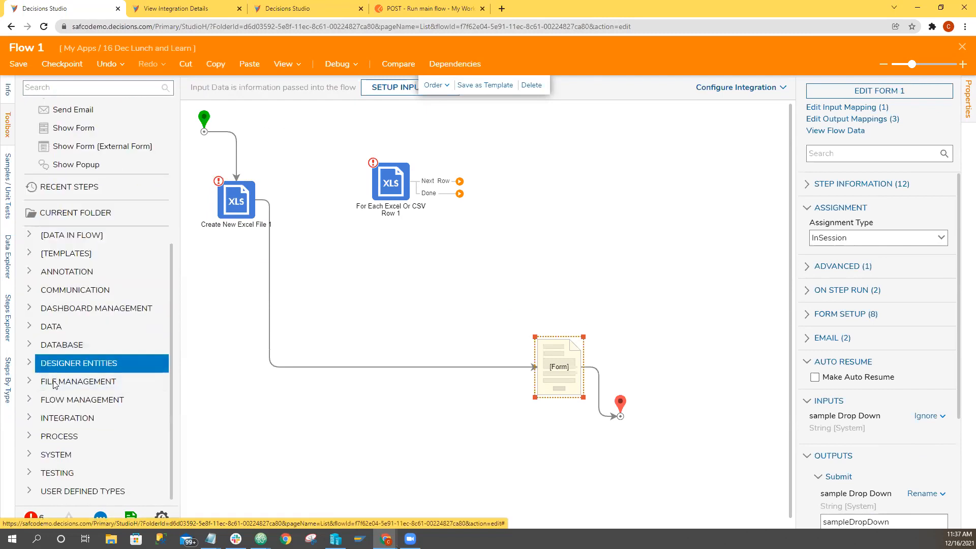
left_click(45, 418)
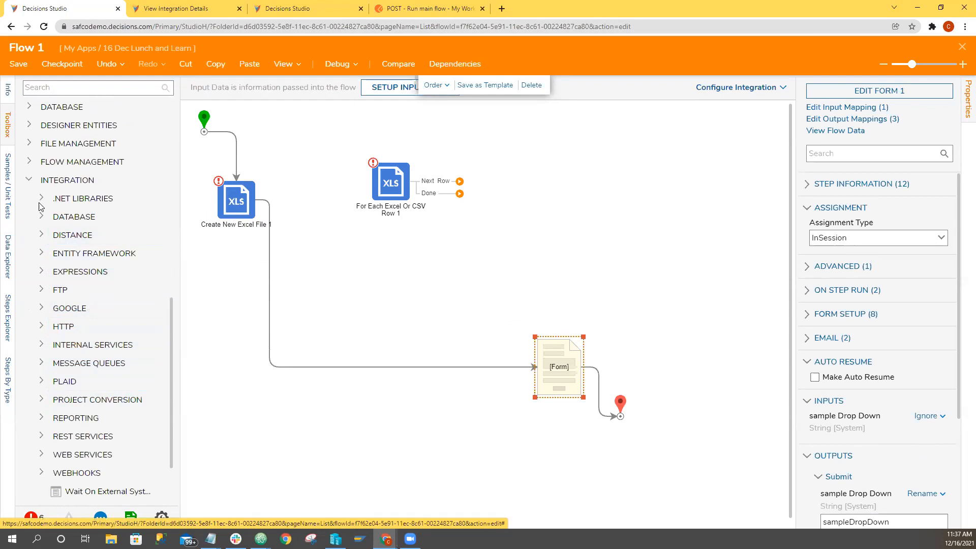
left_click(103, 346)
scroll(79, 315, "down", 5)
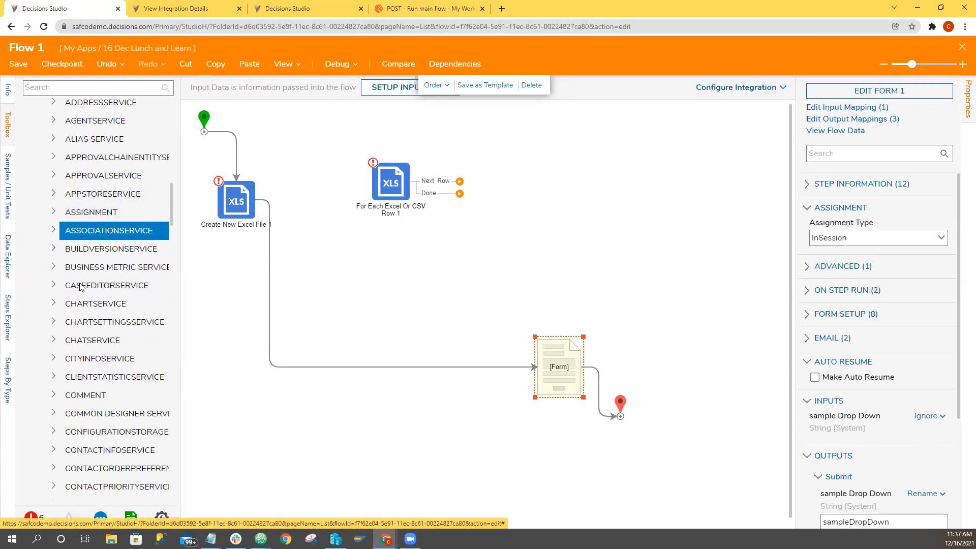
scroll(79, 325, "down", 7)
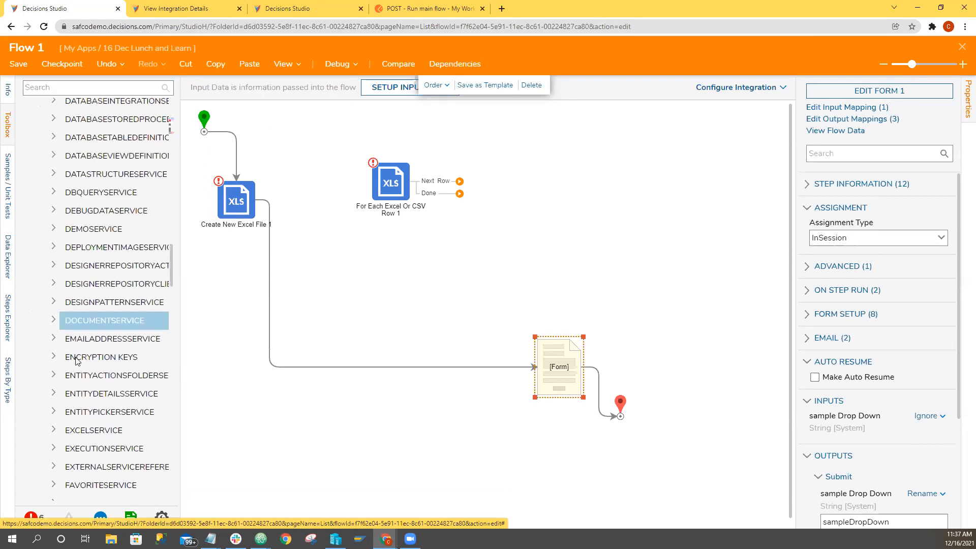
left_click(54, 431)
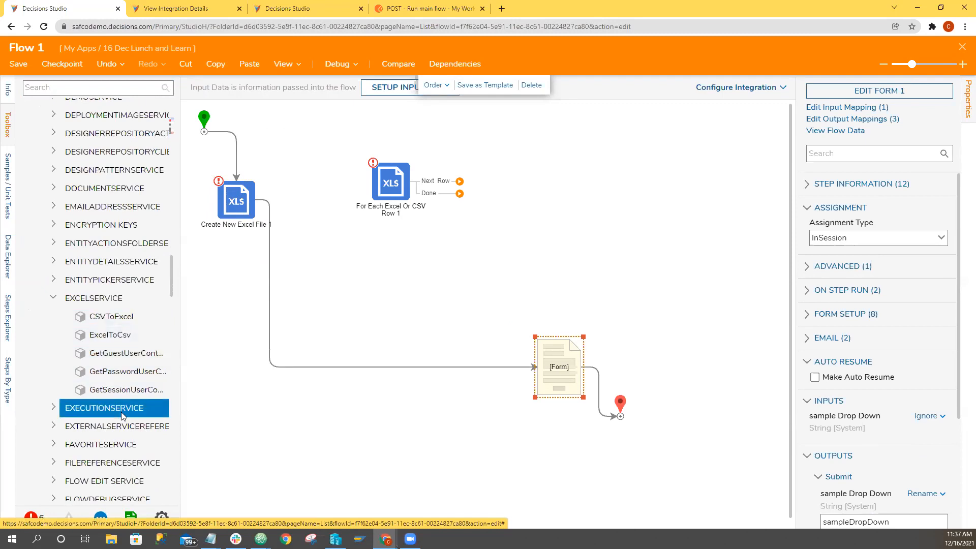
scroll(122, 411, "down", 2)
Search the available steps for row and insert Set Values In Row between Create New Excel File and the form step.
left_click(80, 87)
type("set")
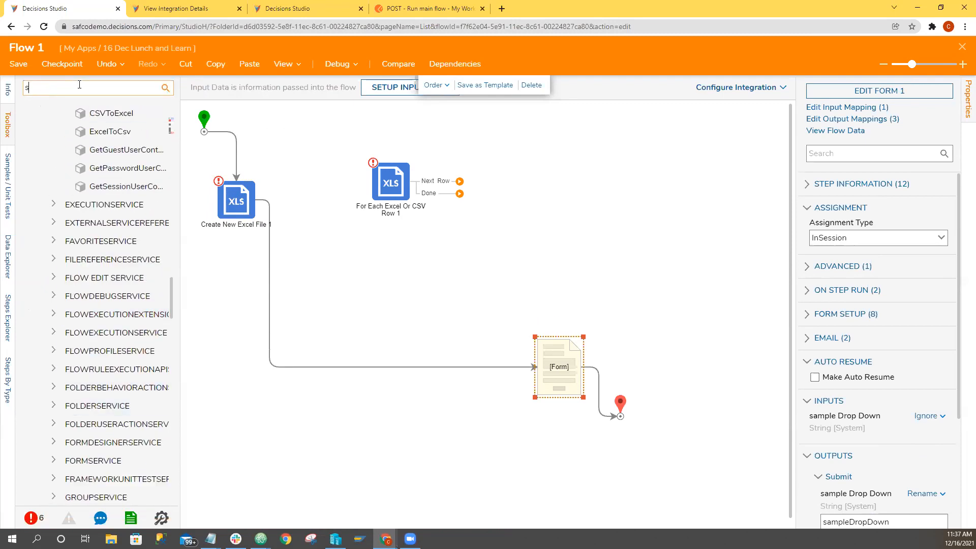
key("BackSpace")
key("BackSpace")
key("BackSpace")
type("row")
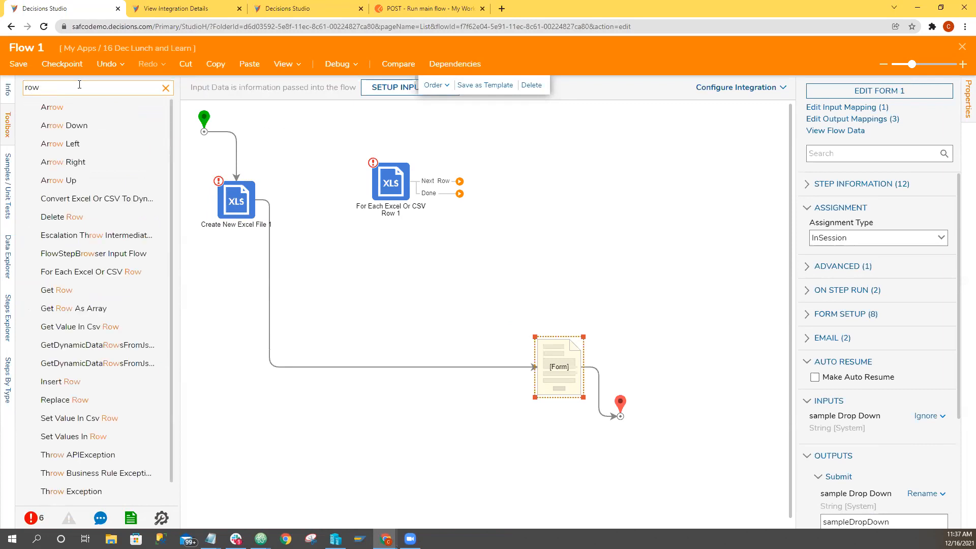
scroll(94, 239, "down", 1)
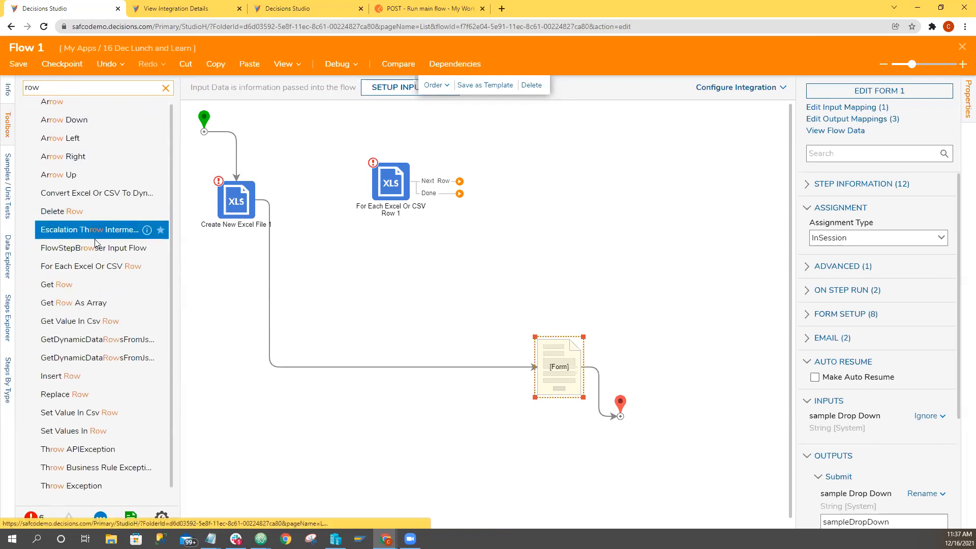
left_click_drag(94, 416, 318, 332)
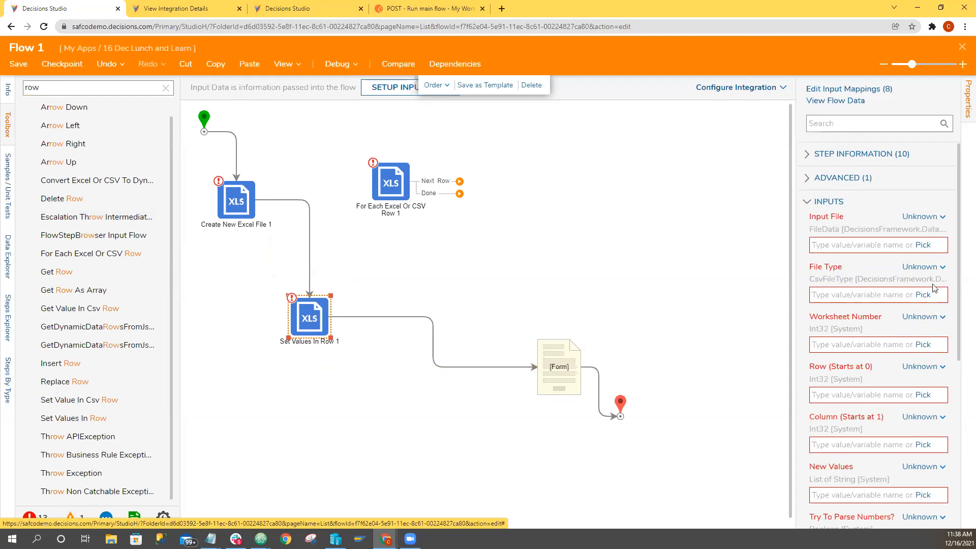
Map the File Type input of the Set Values In Row step to a constant of Csv.
left_click(924, 268)
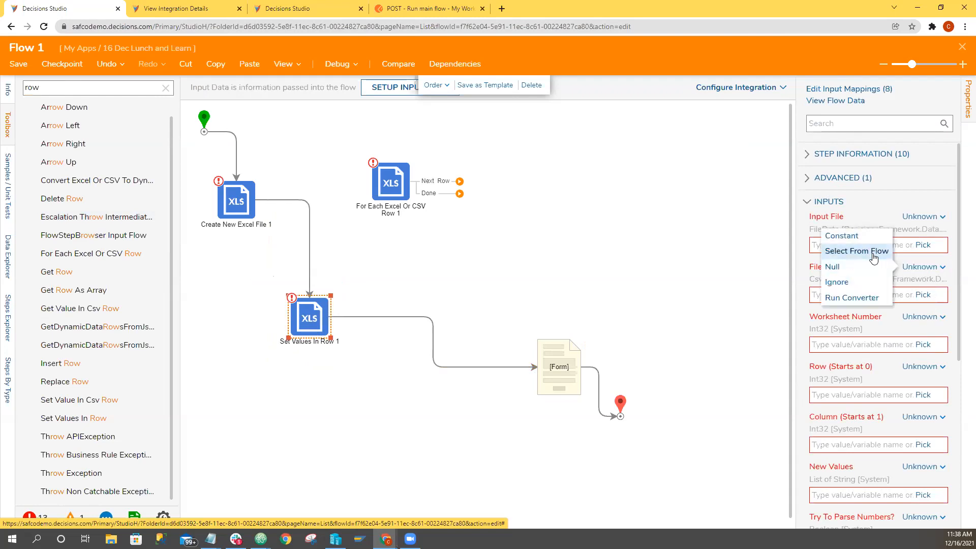
left_click(858, 238)
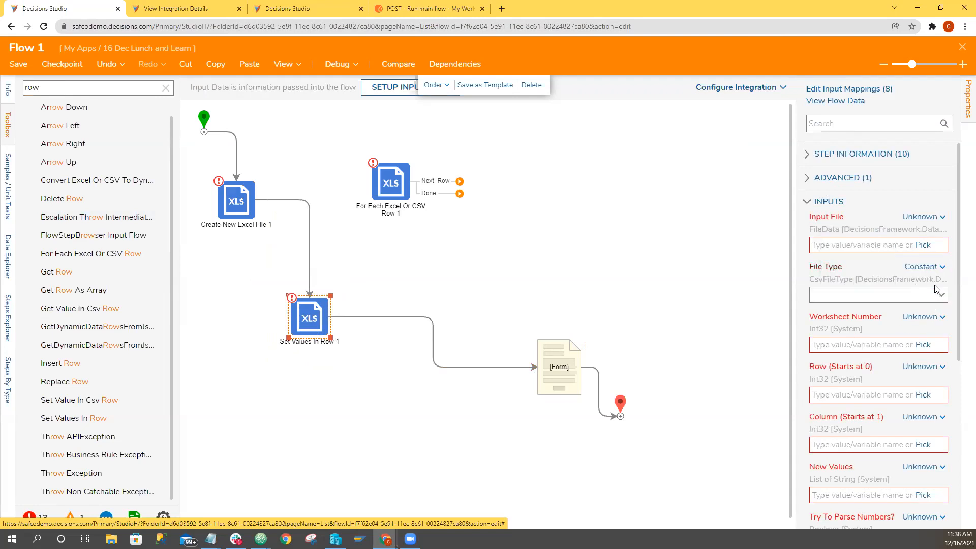
left_click(940, 294)
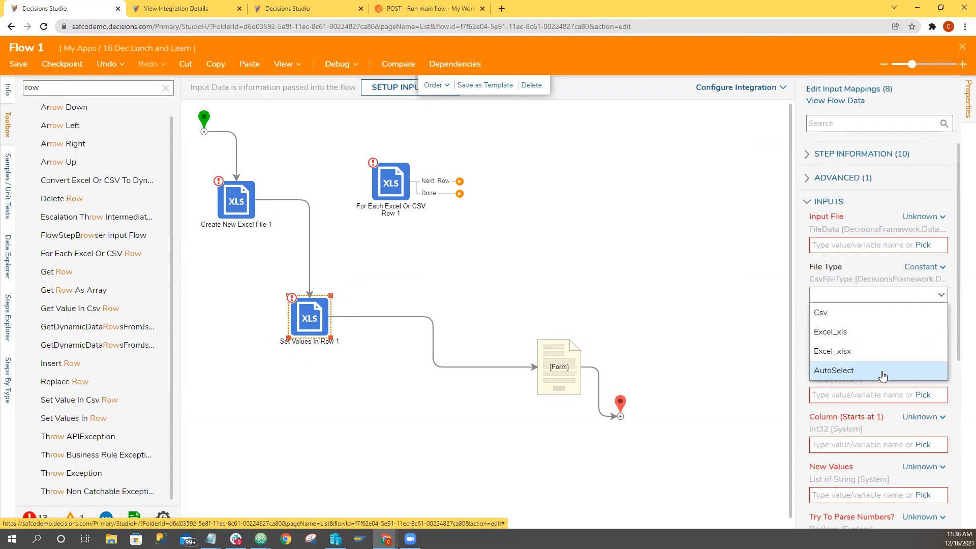
left_click(859, 315)
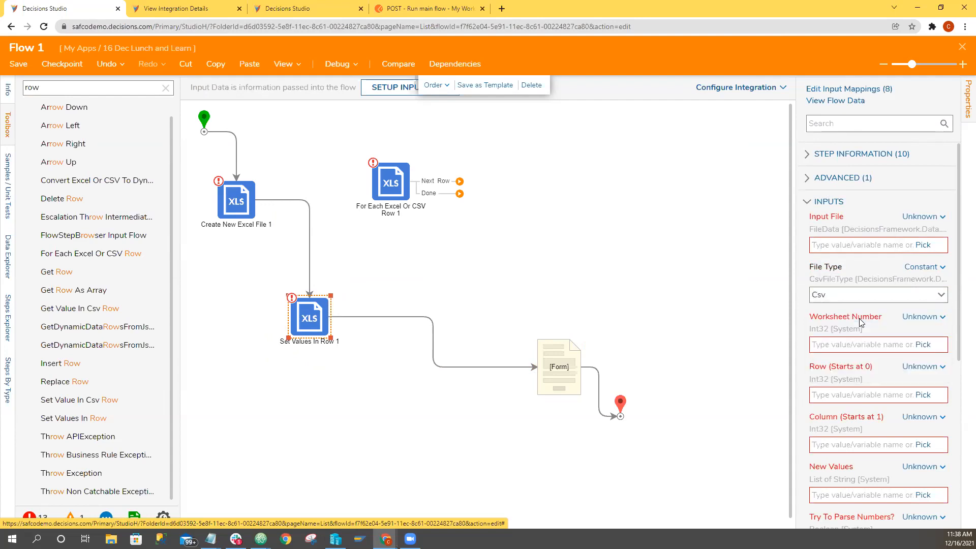
Compare the inputs of the Create New Excel File step with those of the Set Values In Row step.
left_click(237, 214)
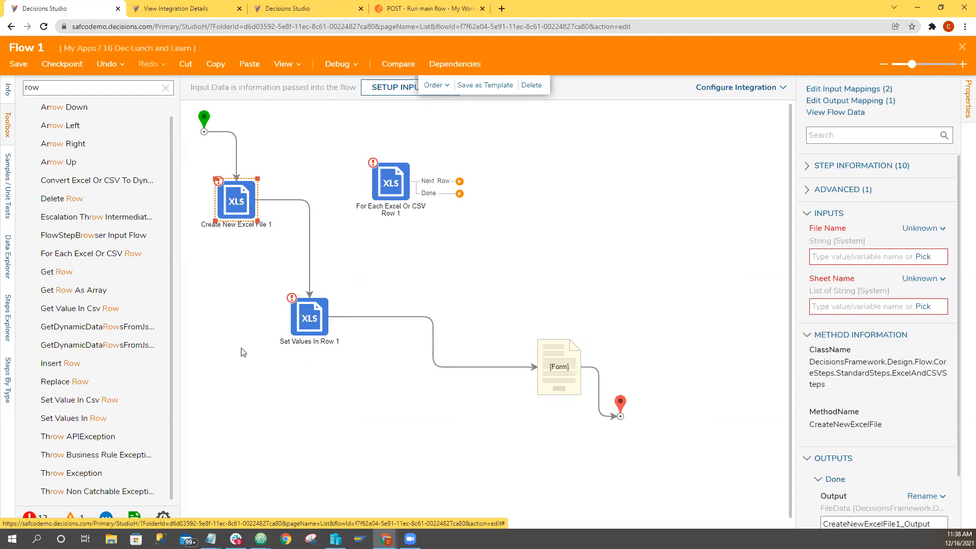
left_click(318, 320)
mouse_move(340, 324)
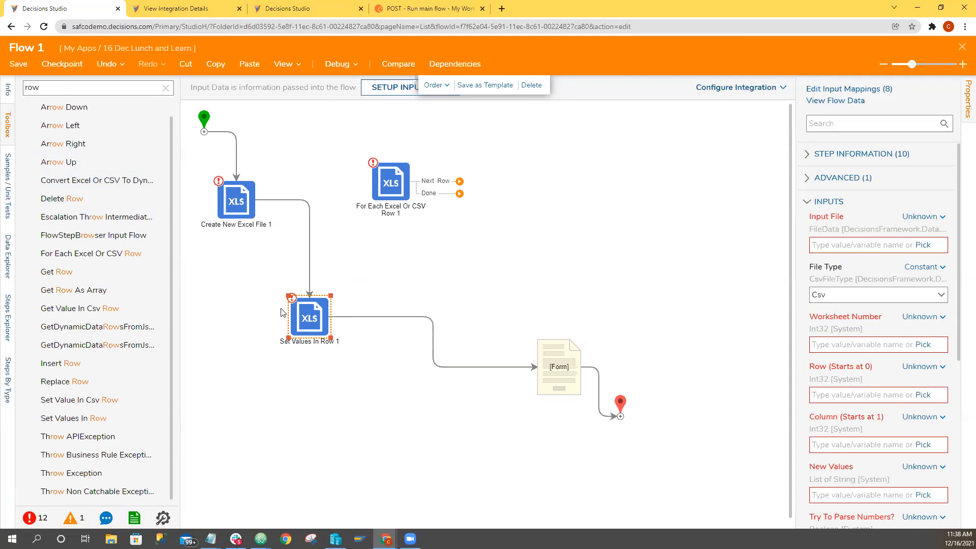
left_click(246, 223)
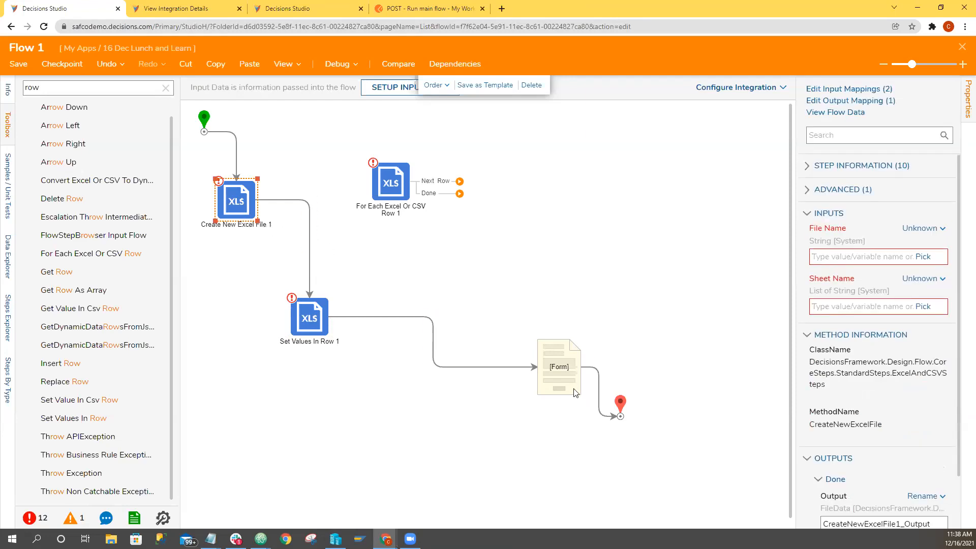
Reposition the Set Values In Row step level with the form step and insert Convert Excel To Csv between them.
left_click_drag(325, 330, 378, 363)
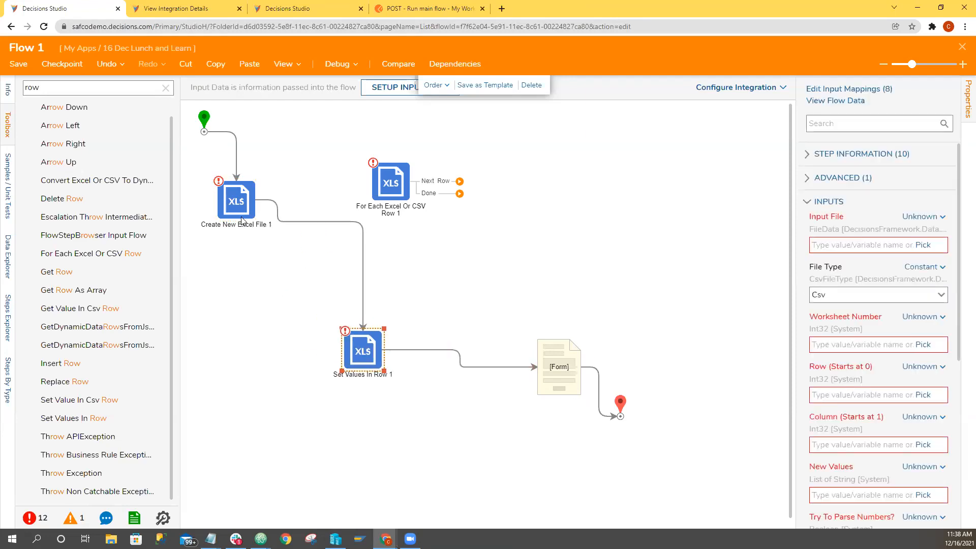
left_click_drag(373, 346, 401, 354)
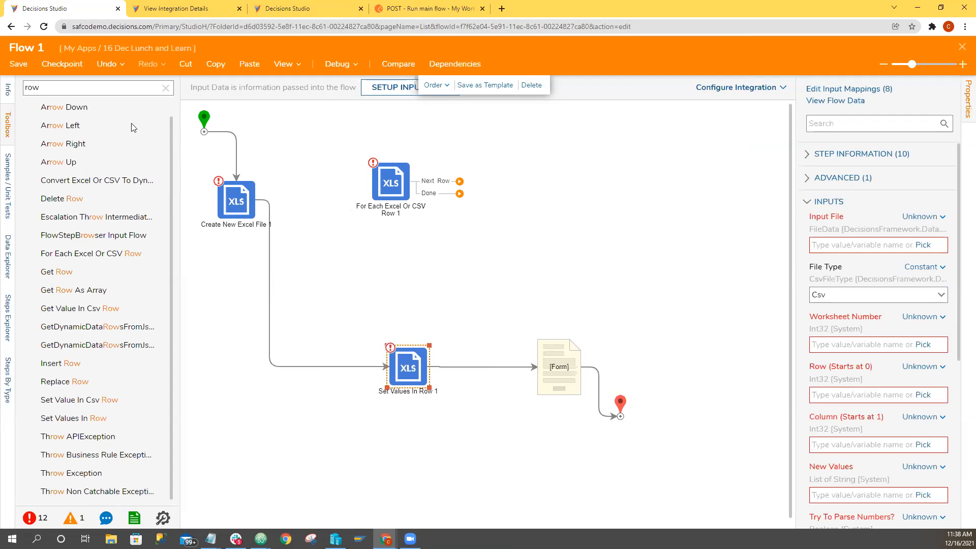
left_click(166, 88)
left_click(113, 90)
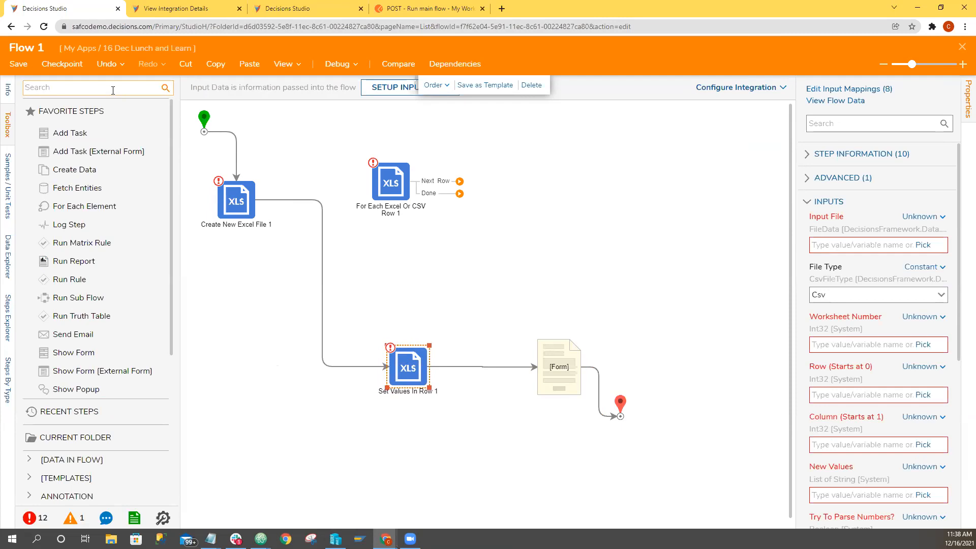
type("csv")
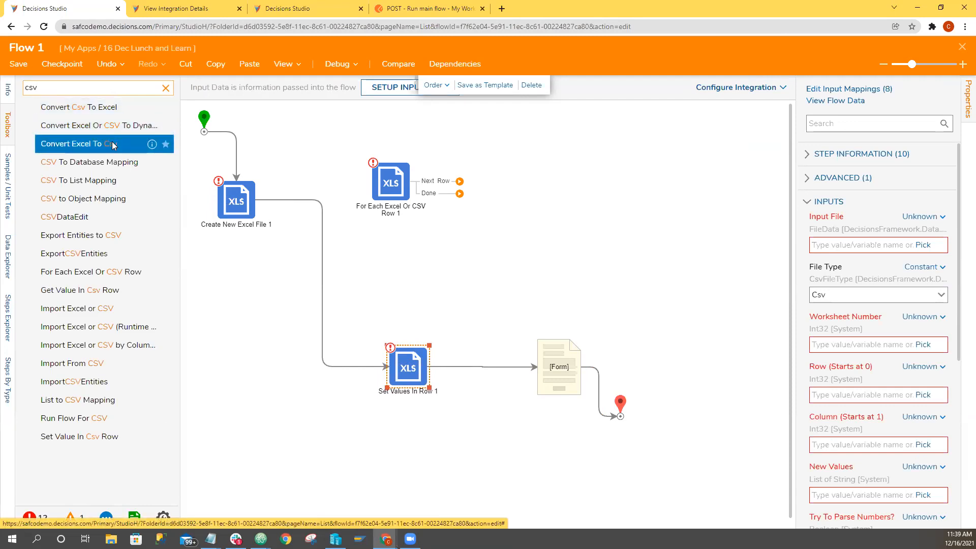
left_click_drag(113, 146, 450, 366)
left_click_drag(366, 378, 353, 375)
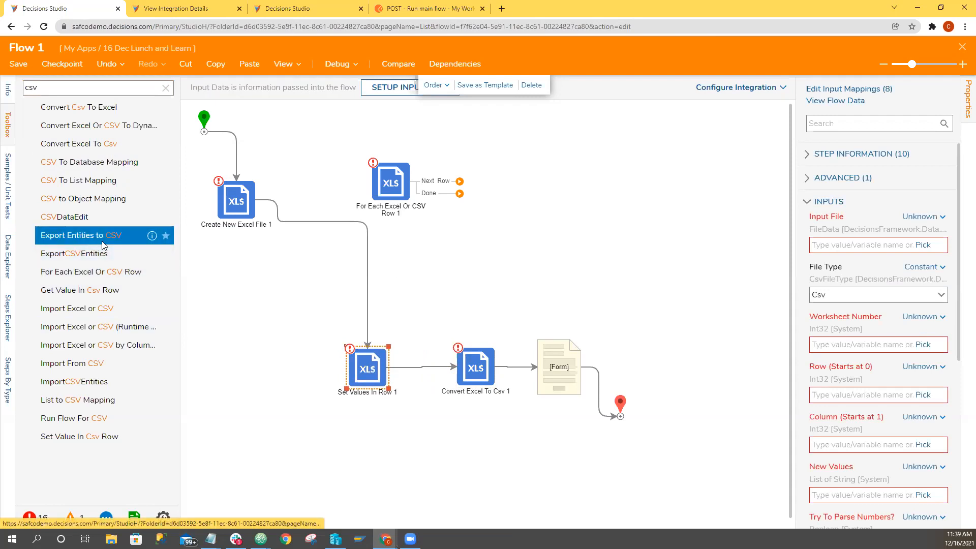
Detach the form step from the flow, move it aside, and connect Convert Excel To Csv directly to the end point.
left_click(557, 373)
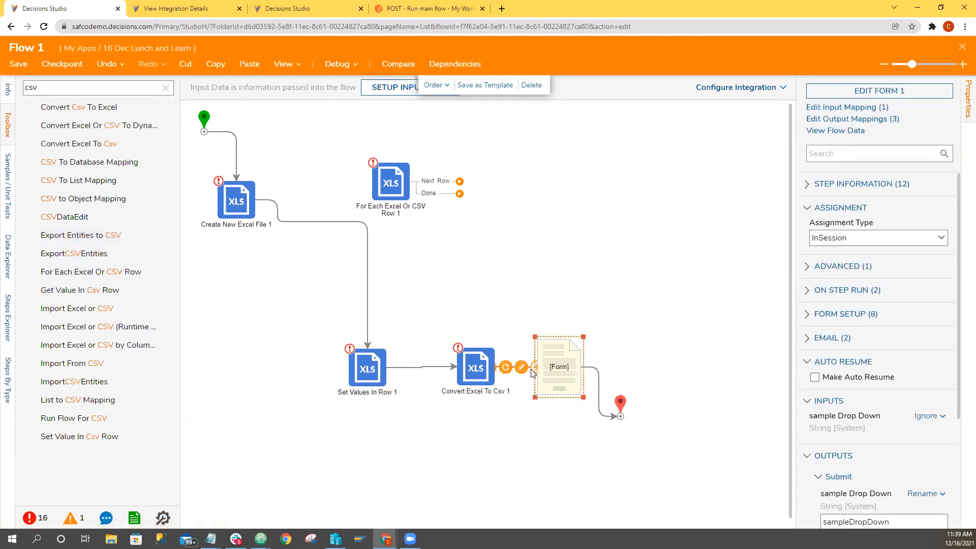
left_click(532, 369)
left_click(609, 105)
left_click_drag(554, 367, 608, 312)
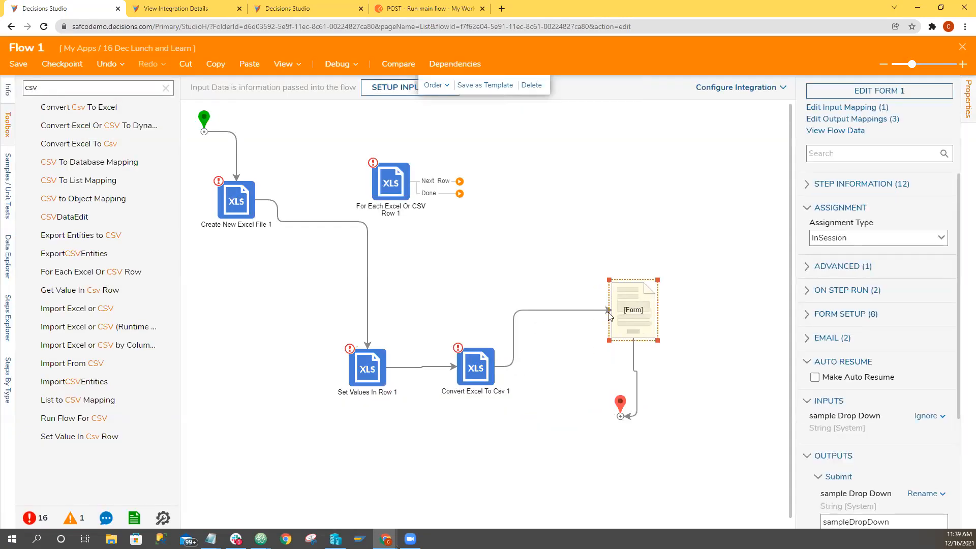
left_click(593, 312)
key("Delete")
left_click(635, 372)
key("Delete")
left_click_drag(631, 297, 595, 146)
left_click_drag(530, 366, 620, 416)
Delete the unconnected For Each Excel Or CSV Row step and select the Create New Excel File step.
left_click_drag(401, 184, 467, 155)
left_click(536, 85)
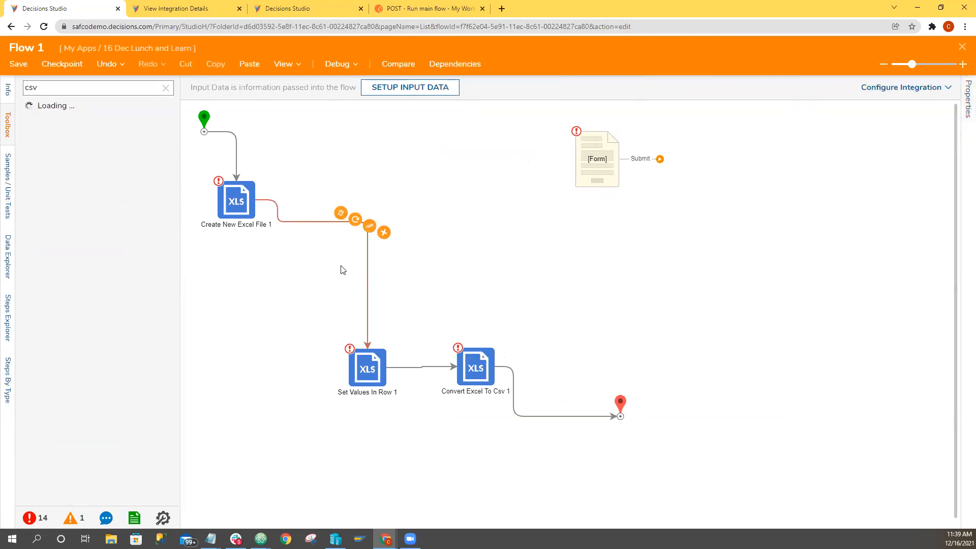
left_click(233, 207)
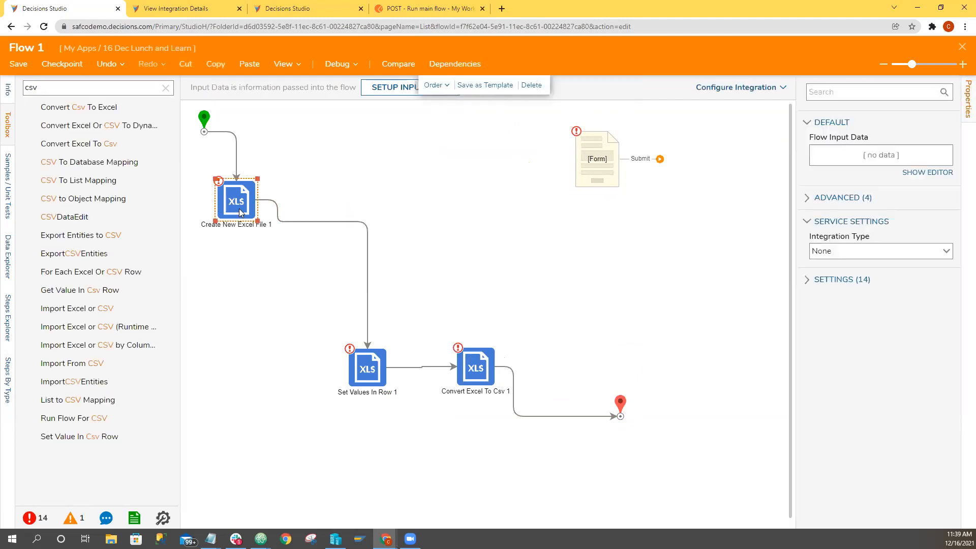
Move the Set Values In Row step aside and insert an Update File With Data step between it and Convert Excel To Csv.
left_click(370, 373)
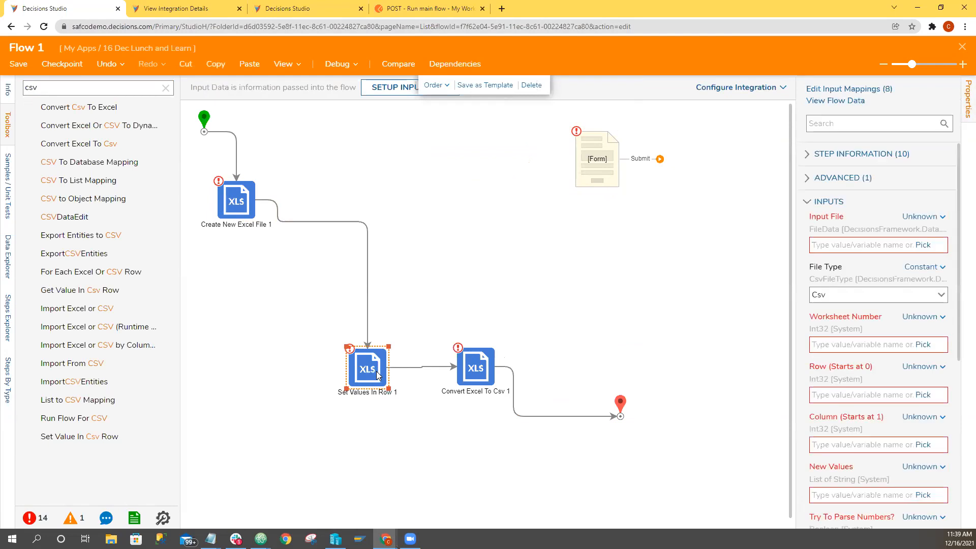
left_click(477, 370)
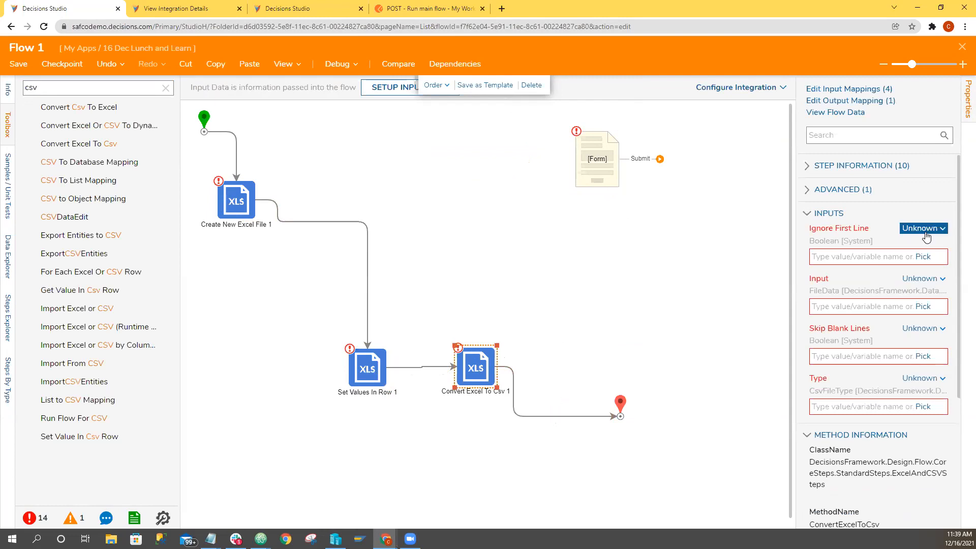
left_click_drag(360, 379, 273, 344)
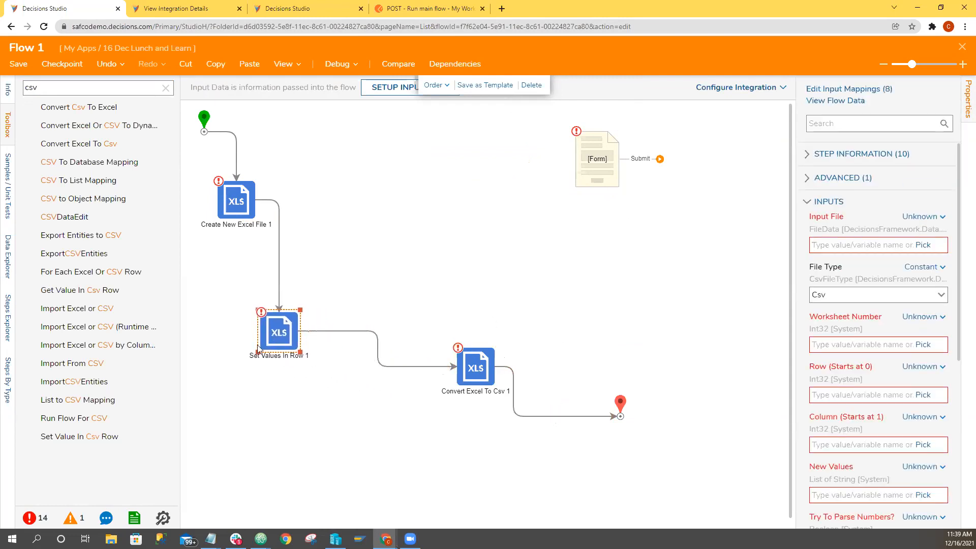
left_click(165, 88)
type("update")
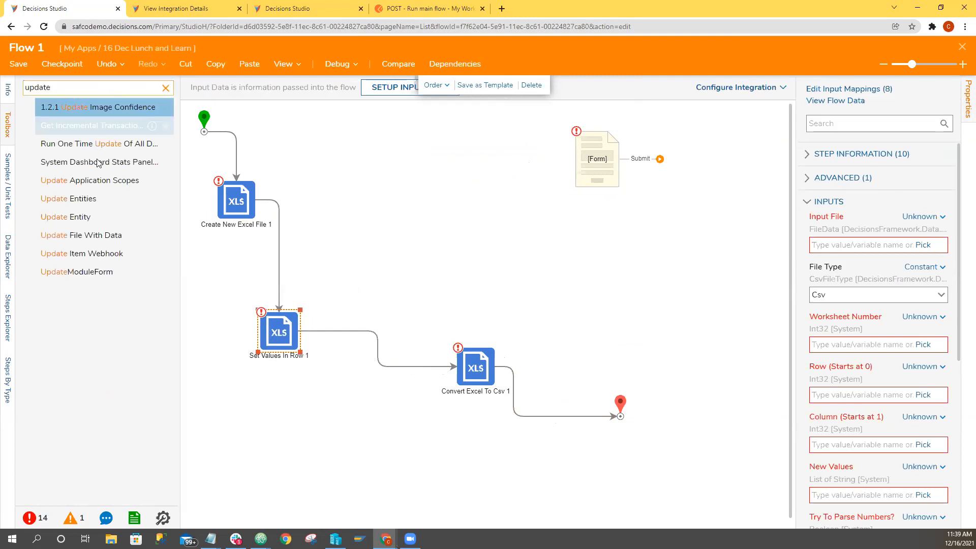
left_click_drag(123, 244, 391, 366)
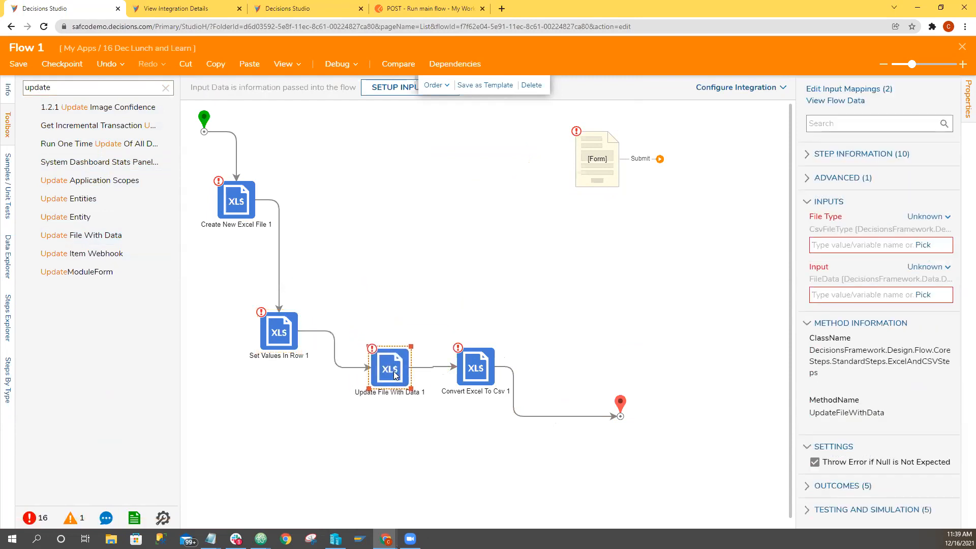
Compare the inputs of the Set Values In Row, Create New Excel File and Update File With Data steps.
left_click(266, 329)
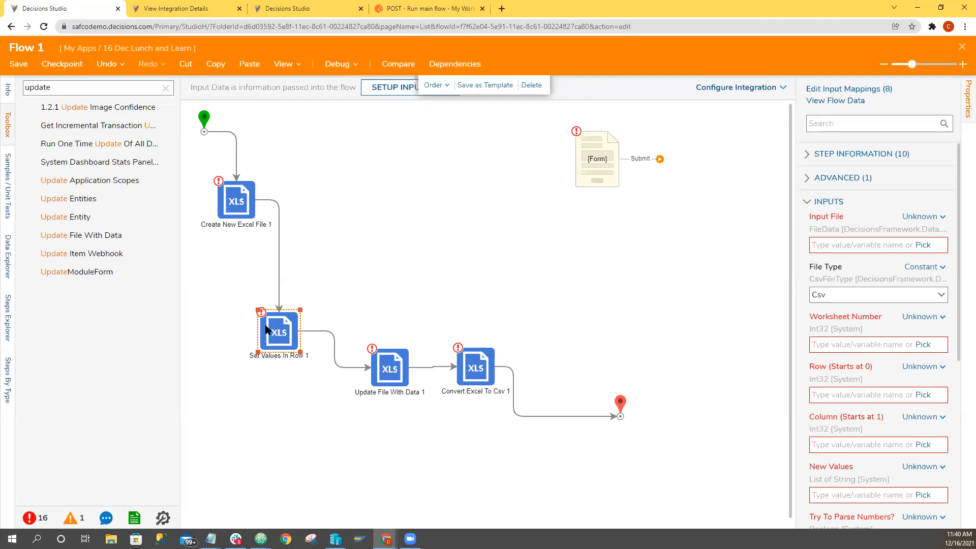
left_click(249, 217)
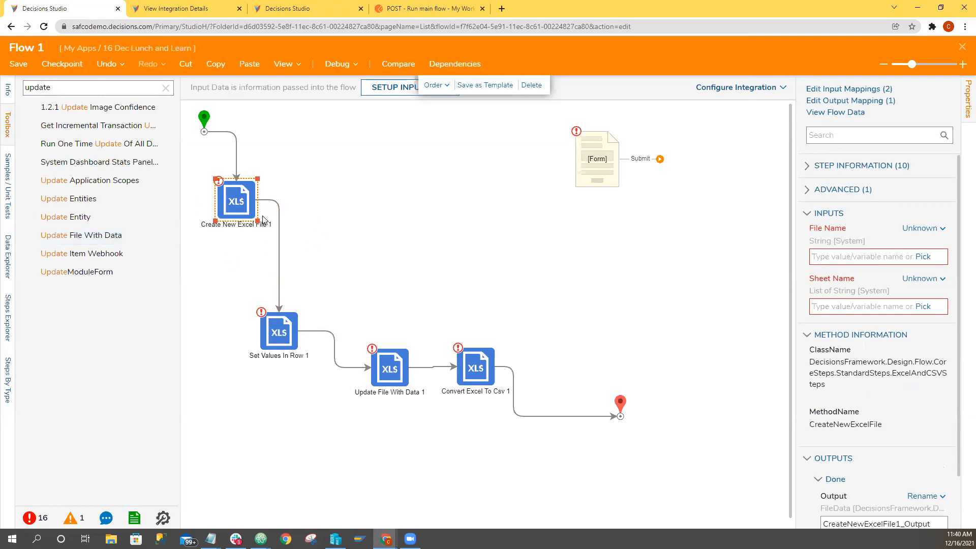
left_click(405, 378)
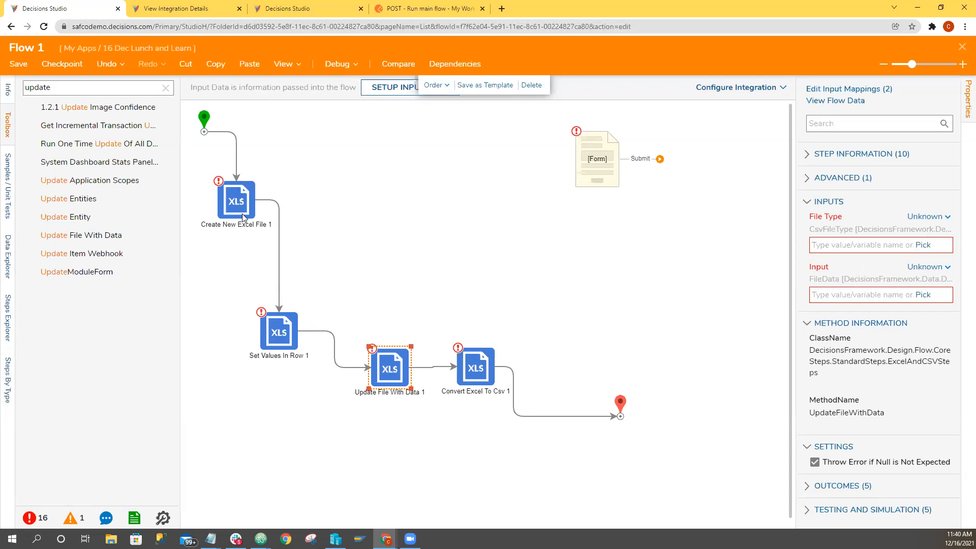
Search the toolbox for "file" and look through the available file-related steps.
left_click(166, 88)
left_click(115, 85)
type("file")
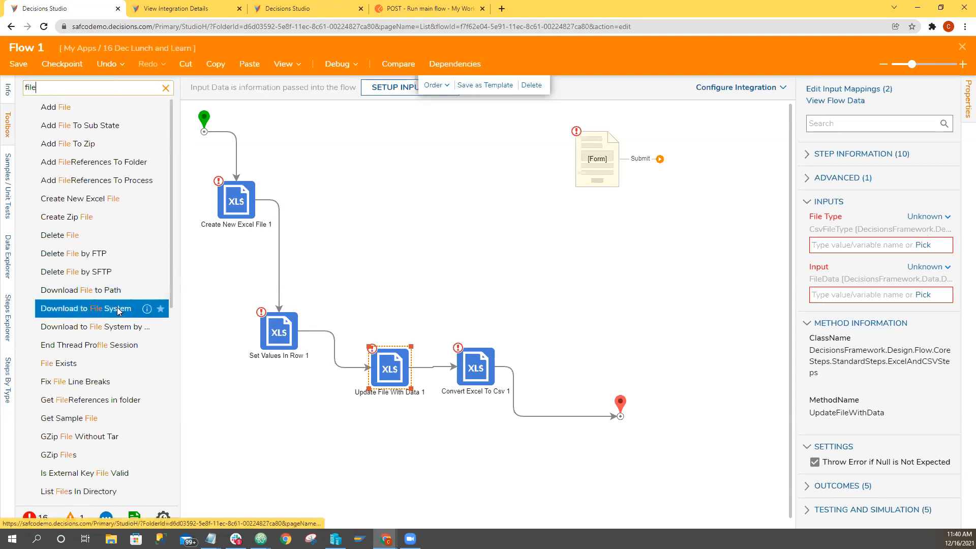
scroll(102, 305, "down", 7)
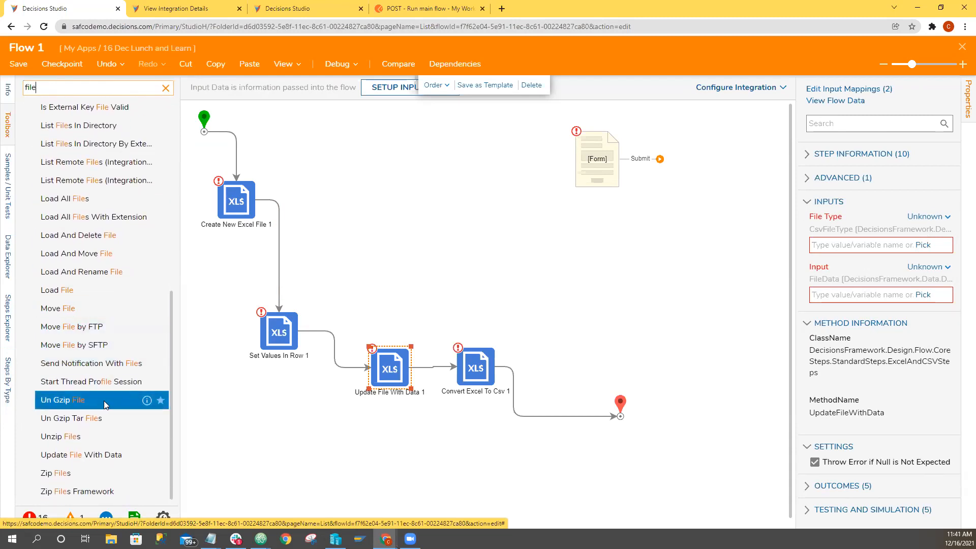
scroll(105, 402, "up", 2)
scroll(105, 402, "up", 5)
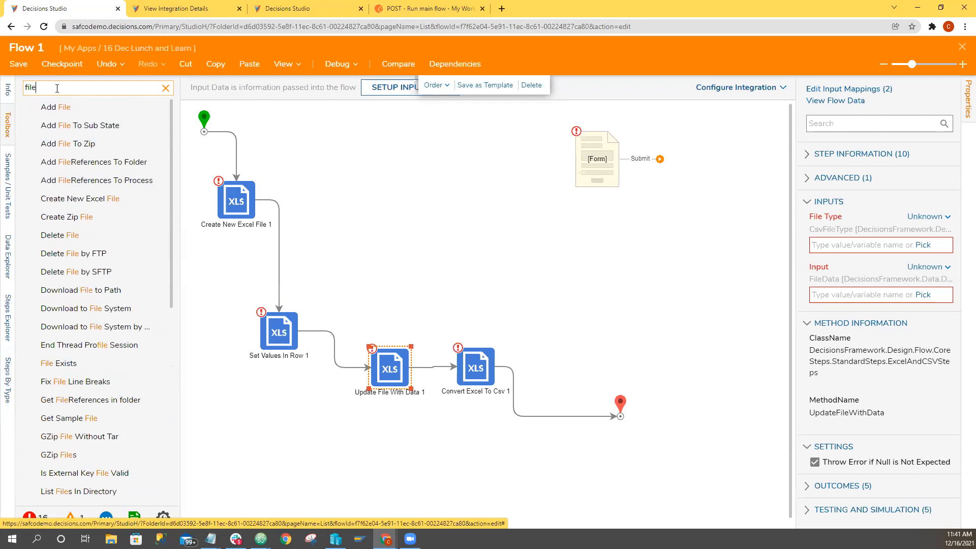
Search the toolbox for "download" and insert a File Download End Form step between Convert Excel To Csv and the end point.
double_click(56, 88)
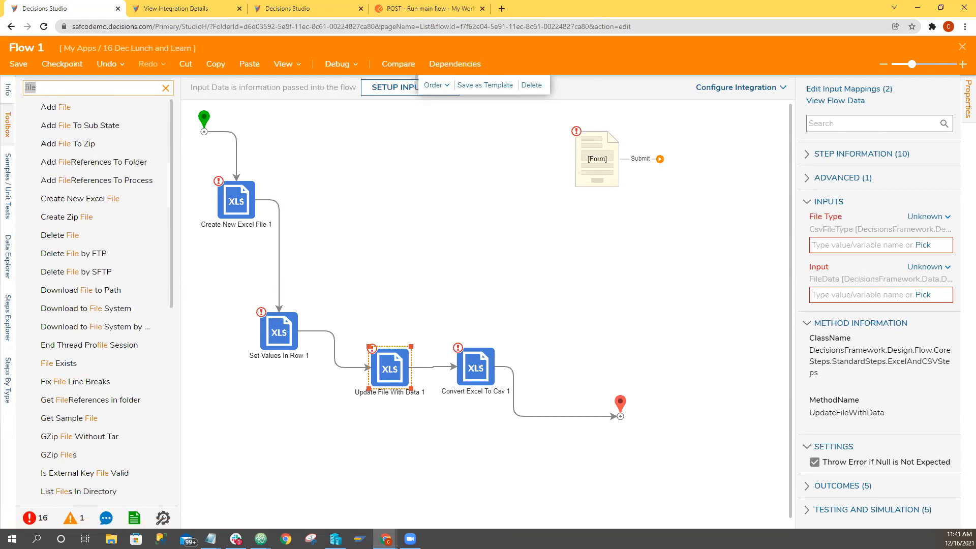
type("download")
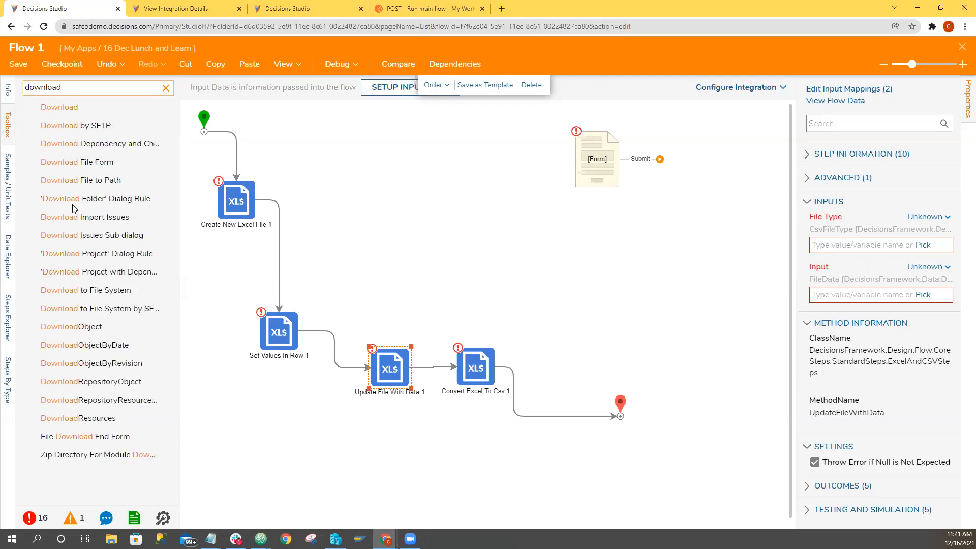
left_click_drag(400, 451, 514, 414)
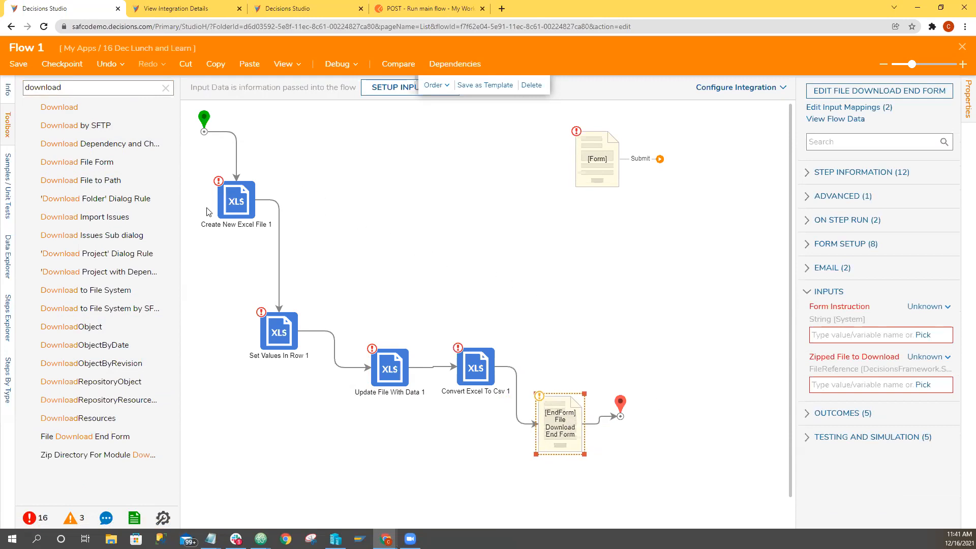
Move the end point and File Download End Form farther from Convert Excel To Csv, and compare the form's inputs with Create New Excel File's output.
left_click(228, 215)
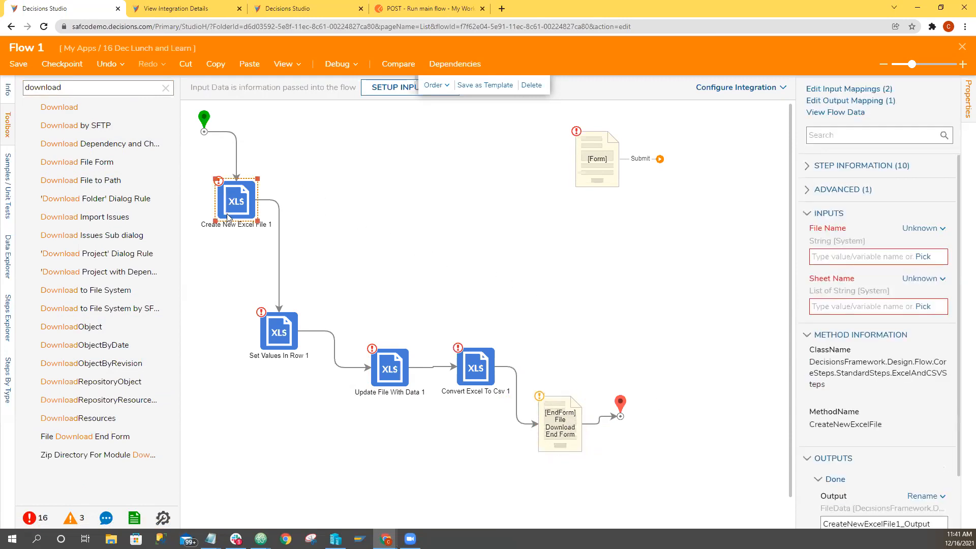
scroll(859, 462, "down", 1)
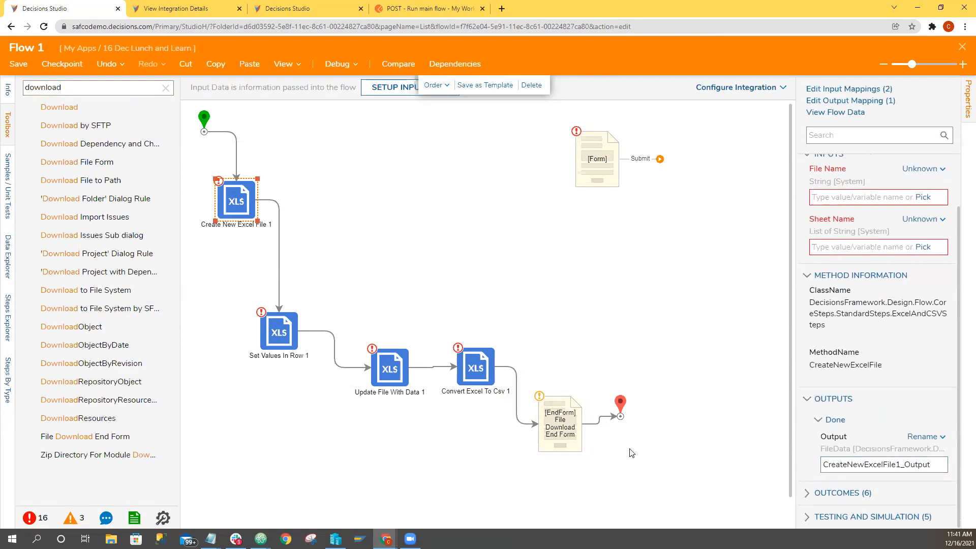
left_click_drag(621, 404, 709, 401)
left_click_drag(588, 413, 657, 416)
left_click(226, 205)
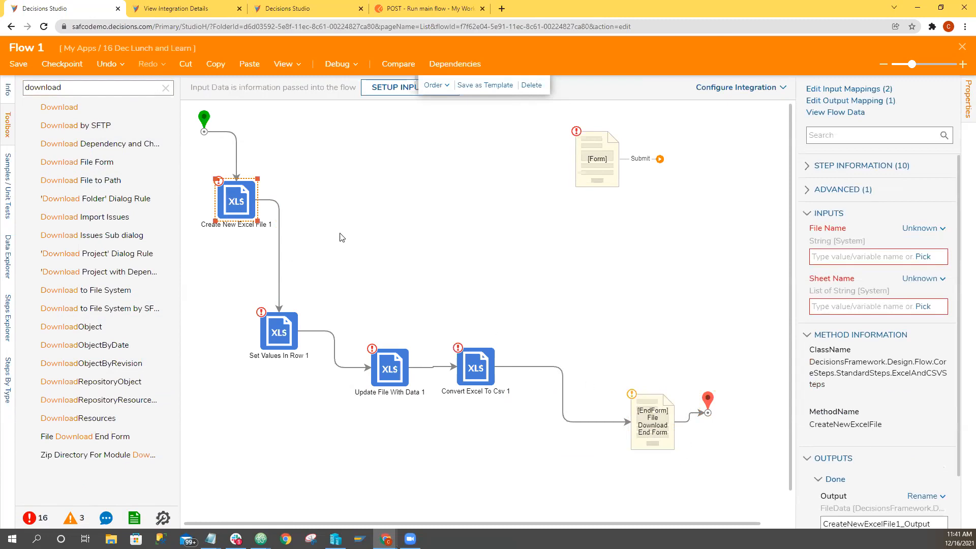
left_click(650, 417)
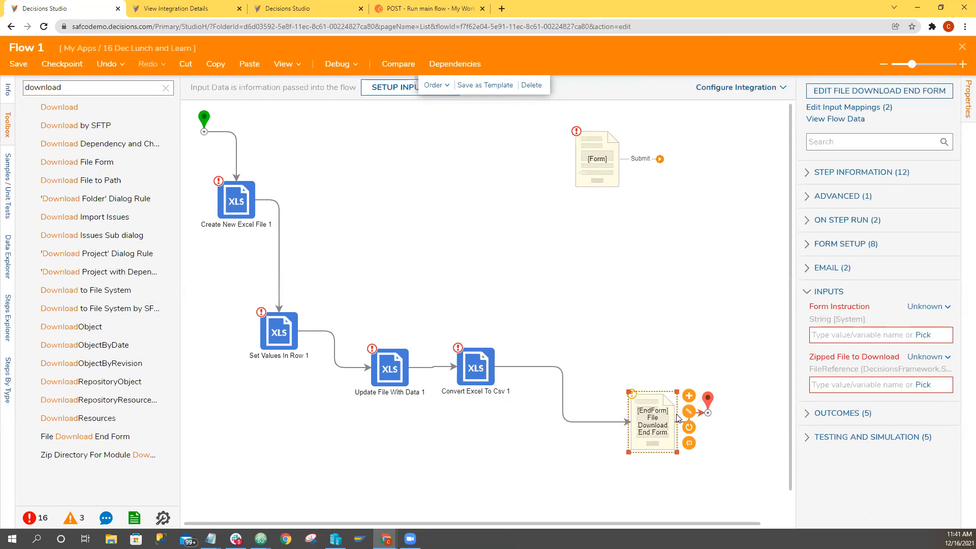
Insert a Download File Form step between Convert Excel To Csv and File Download End Form, and check the output type of Create New Excel File.
left_click_drag(96, 162, 514, 413)
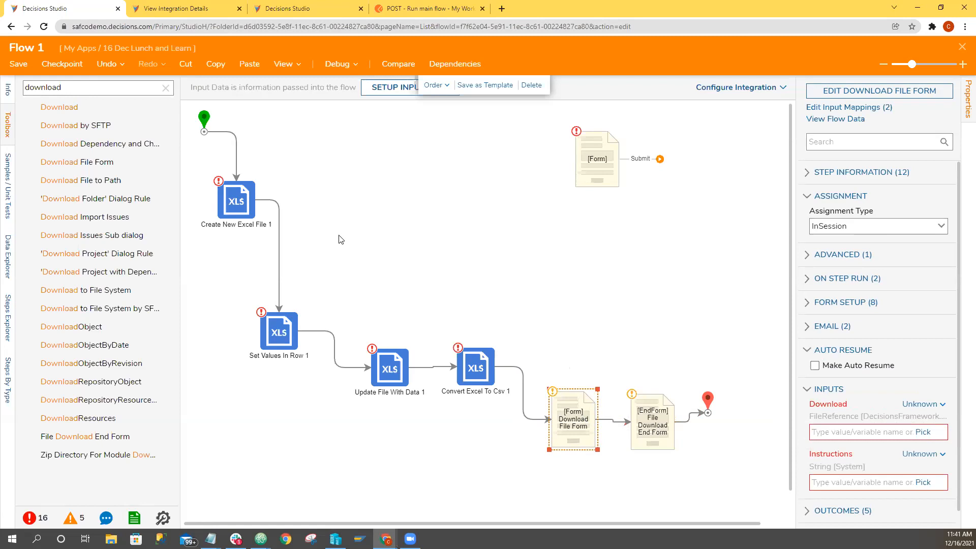
left_click(245, 211)
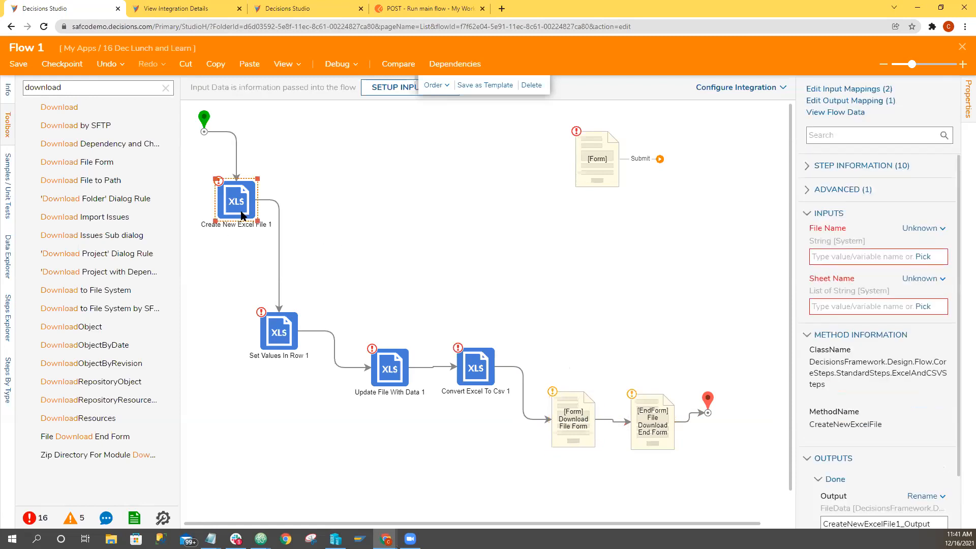
scroll(815, 444, "down", 2)
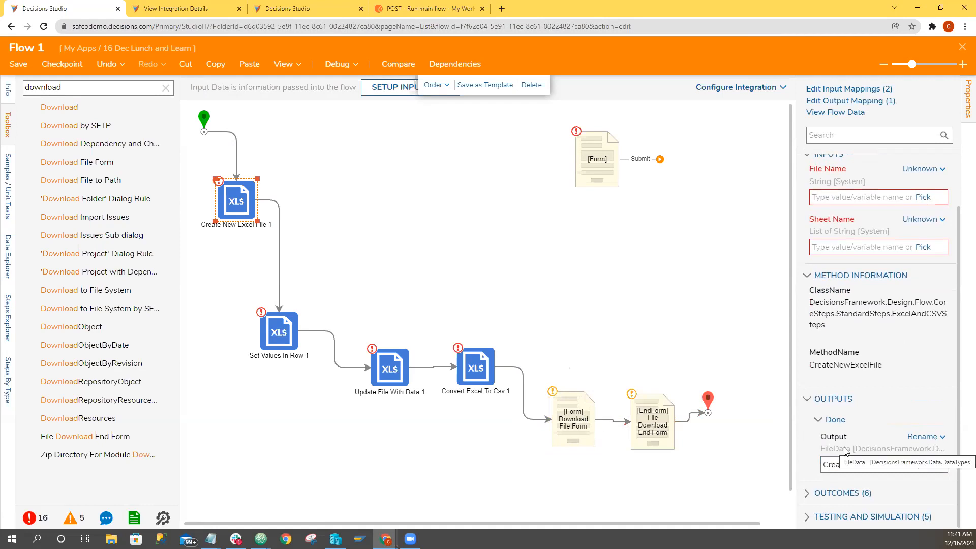
Delete the File Download End Form step and move the Download File Form step into its place before the end point.
left_click(647, 437)
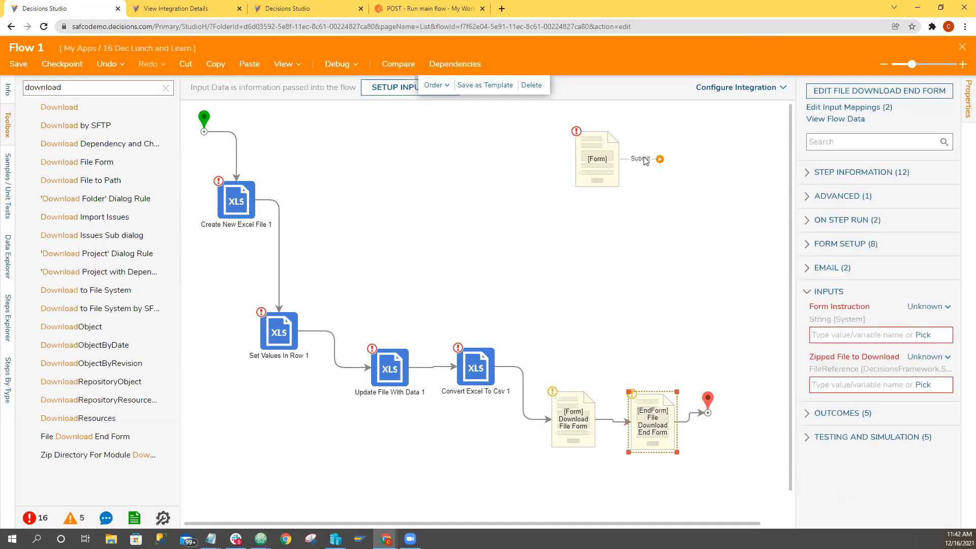
left_click(531, 86)
left_click_drag(593, 416, 671, 413)
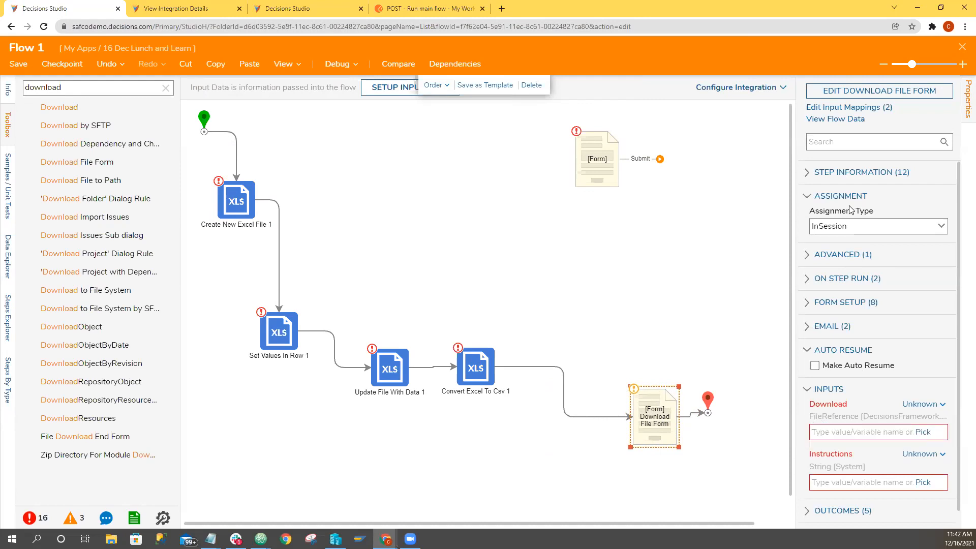
Edit the Download File Form, set the download control's File OutputType to FileData, and save and close the form.
left_click(847, 98)
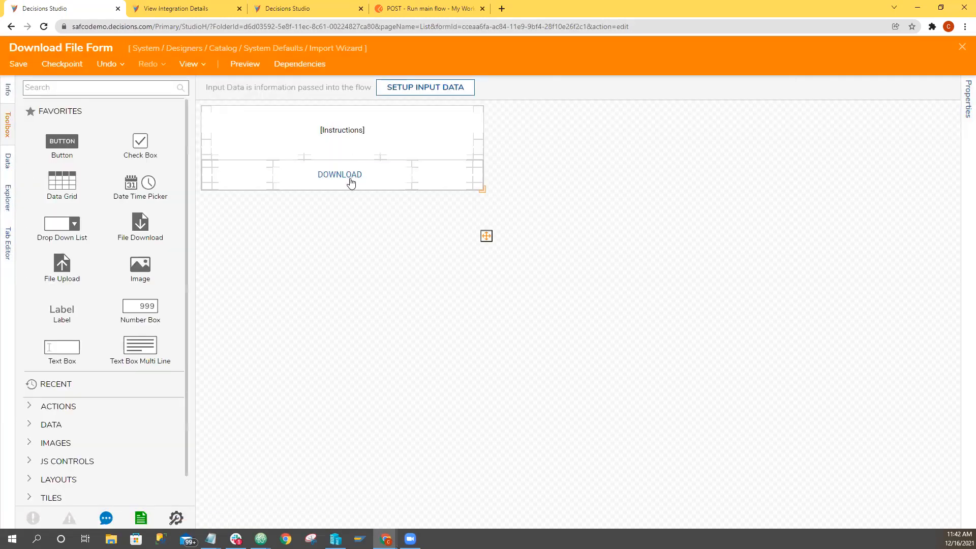
left_click(351, 182)
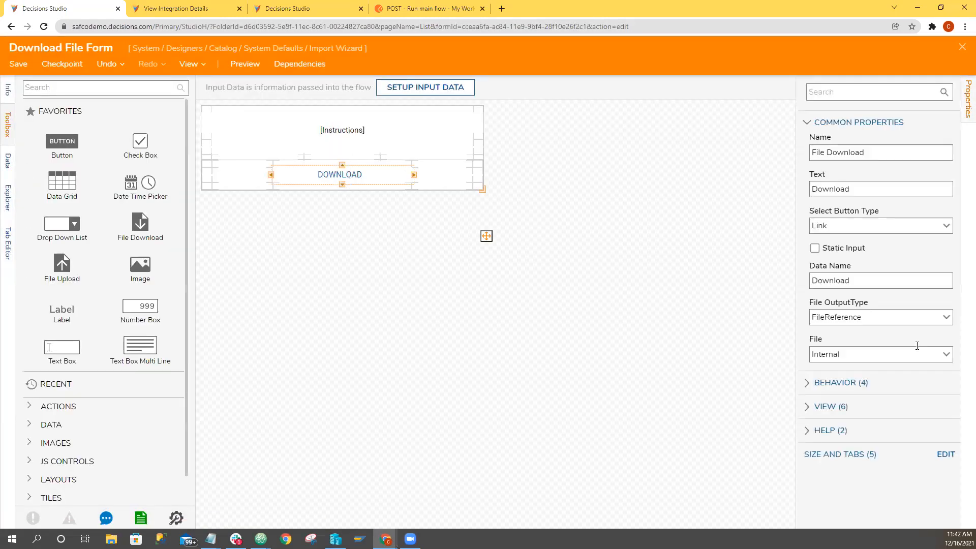
left_click(940, 318)
left_click(880, 332)
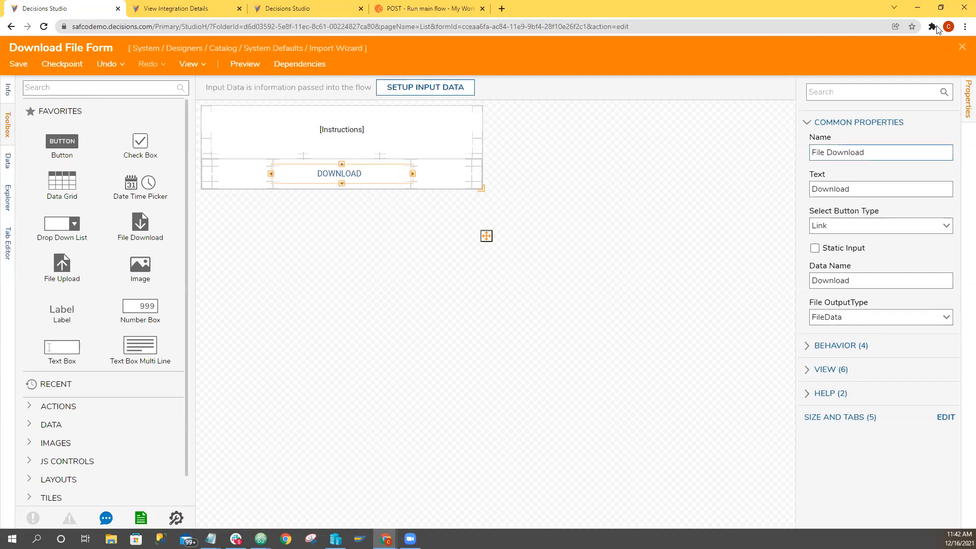
left_click(962, 48)
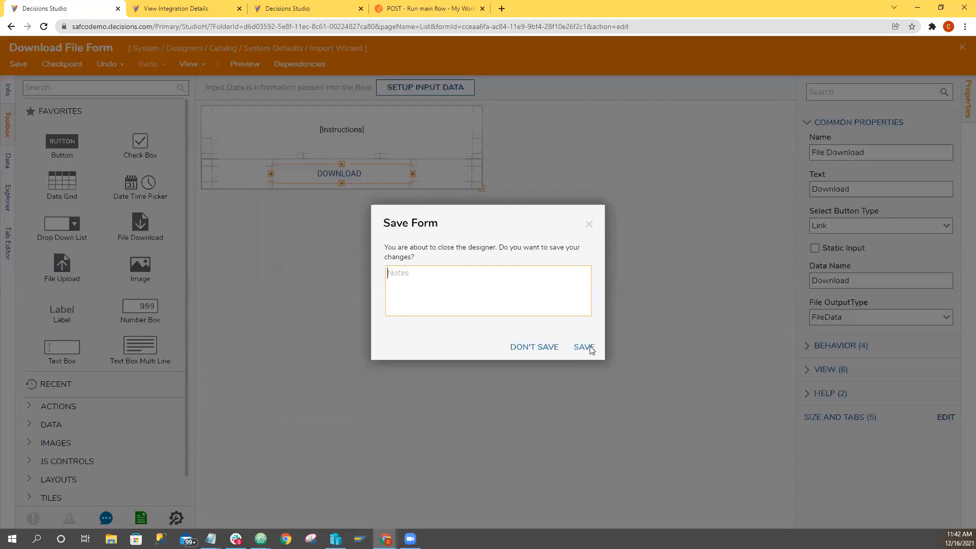
left_click(584, 347)
left_click(663, 322)
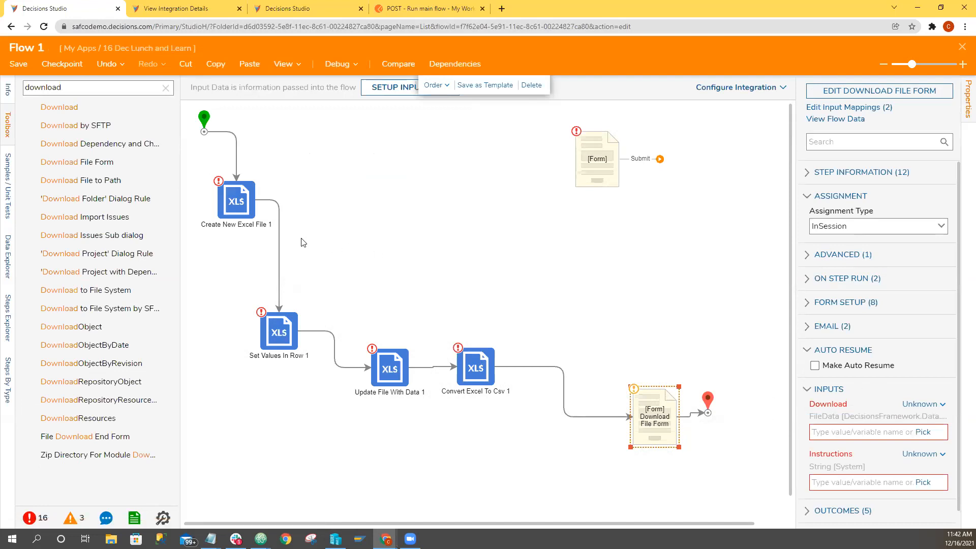
Set the Sheet Name input of the Create New Excel File step to a Constant mapping.
left_click(234, 202)
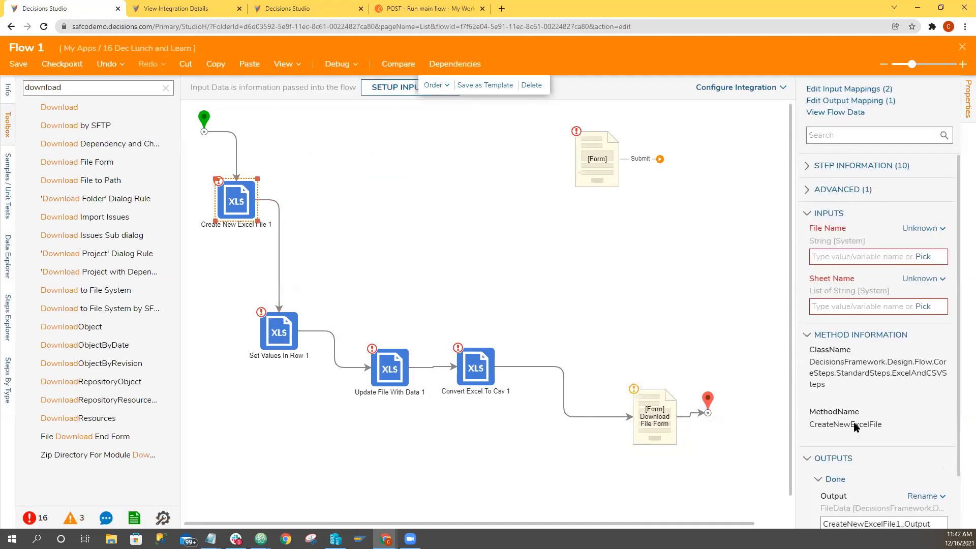
scroll(859, 432, "down", 1)
scroll(853, 447, "up", 2)
left_click(923, 278)
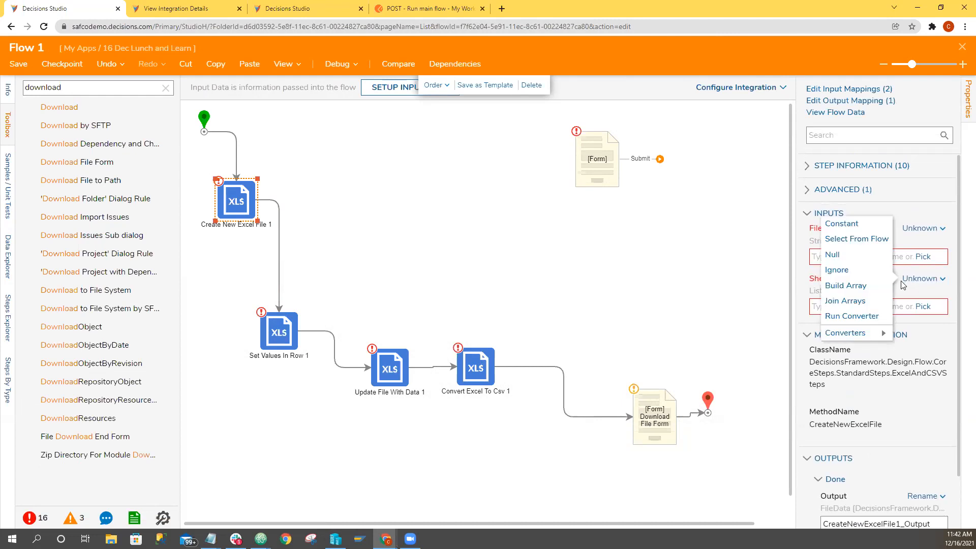
left_click(841, 225)
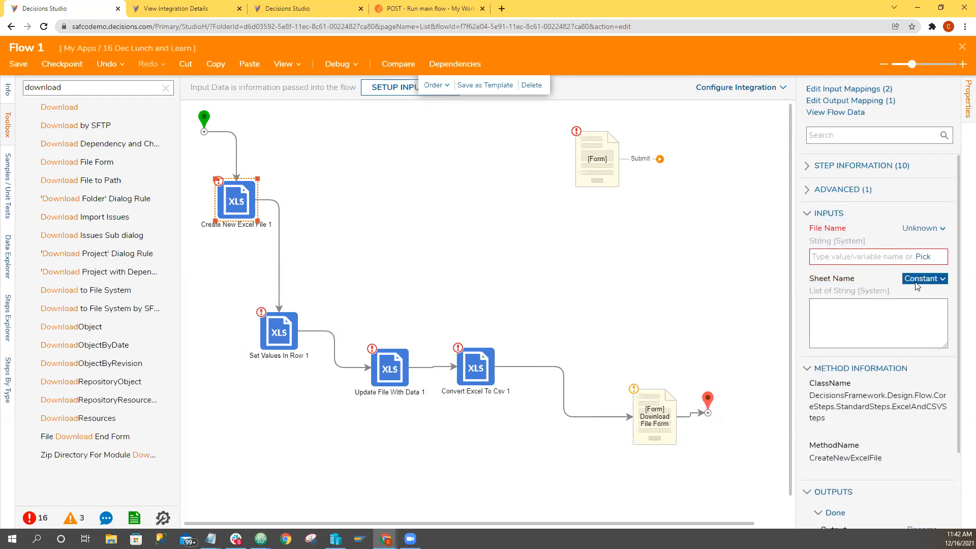
left_click(922, 228)
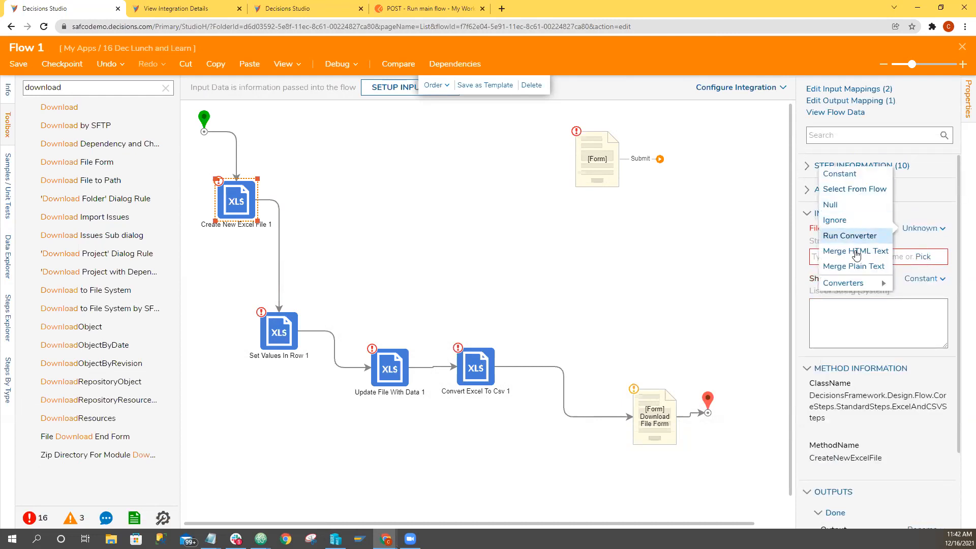
left_click(858, 267)
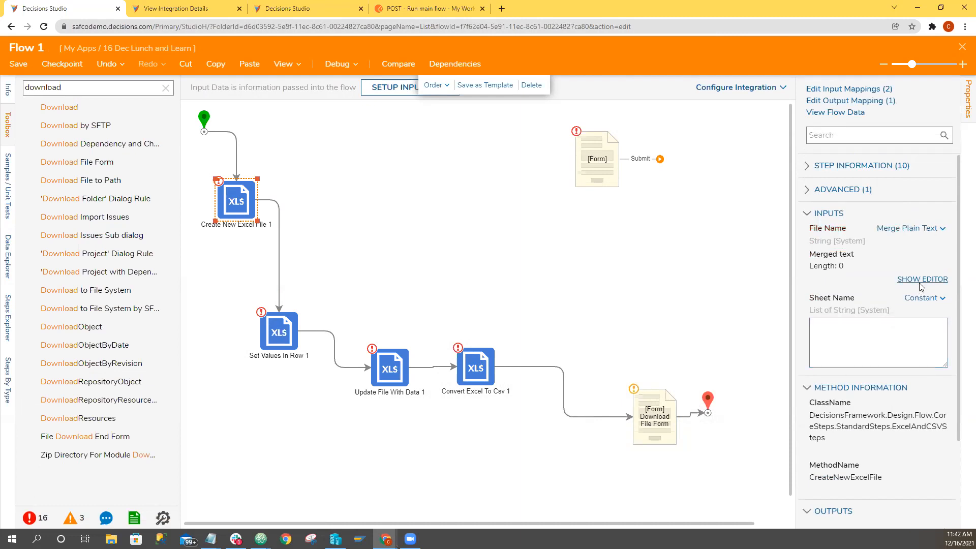
left_click(923, 279)
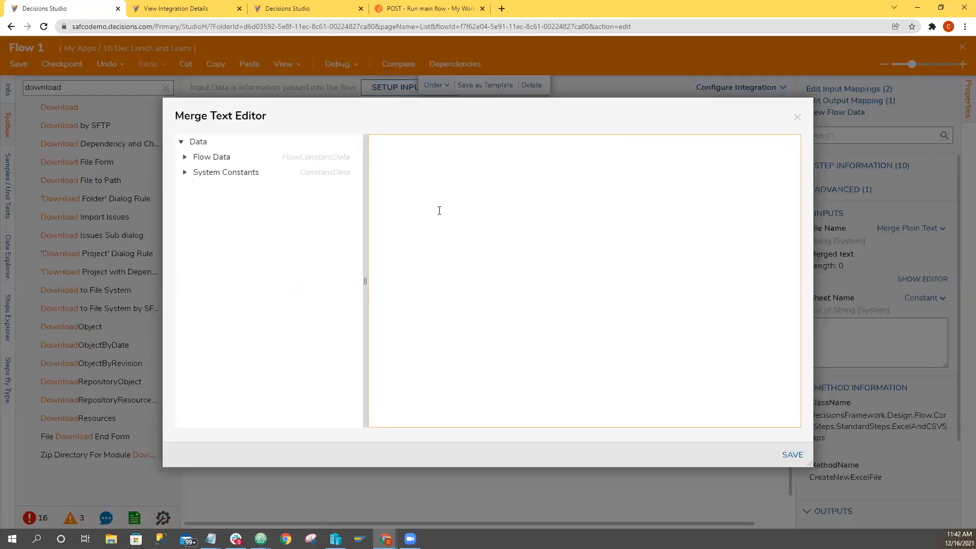
type("TestValue")
left_click(184, 158)
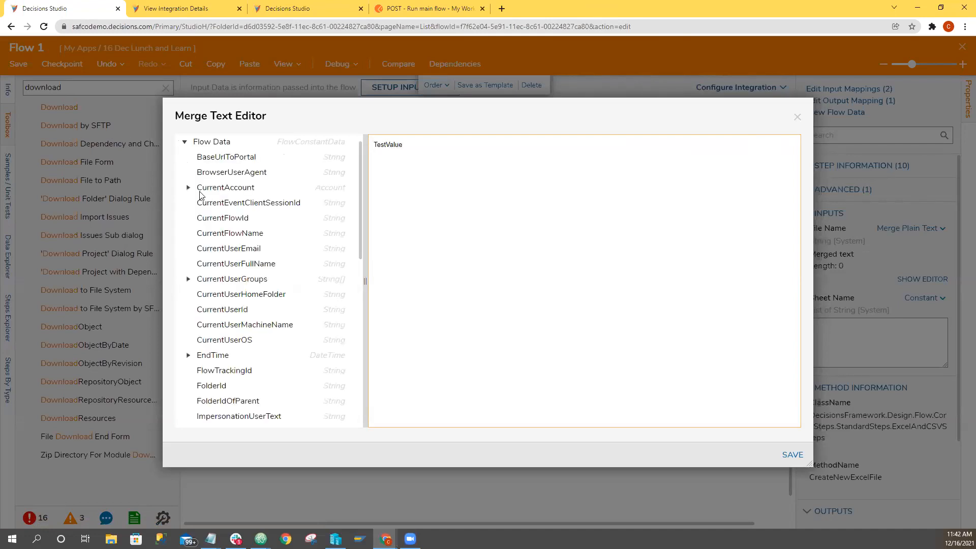
left_click_drag(421, 143, 361, 149)
type("TestFormV1")
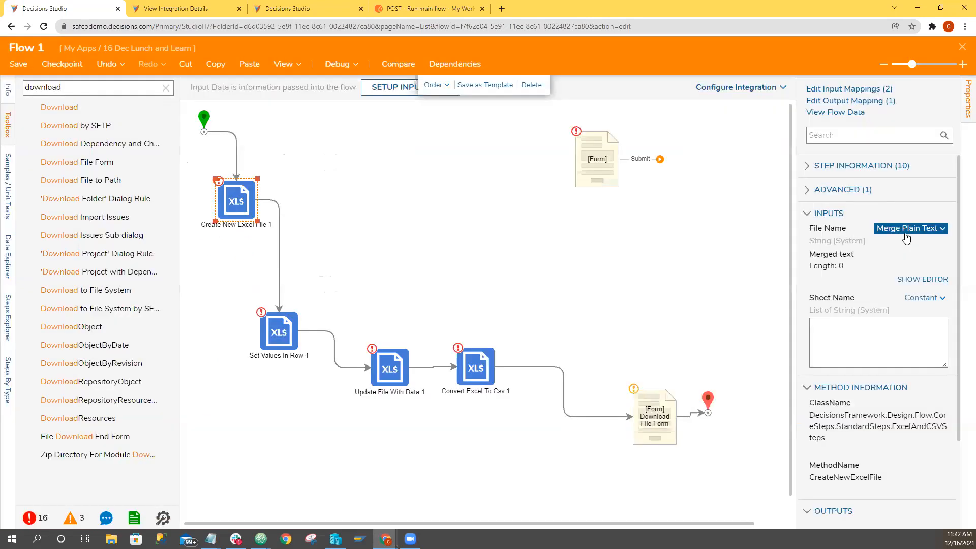
Set the File Name input of the Create New Excel File step to the Constant value TestFile1.
left_click(911, 228)
left_click(814, 188)
left_click(851, 257)
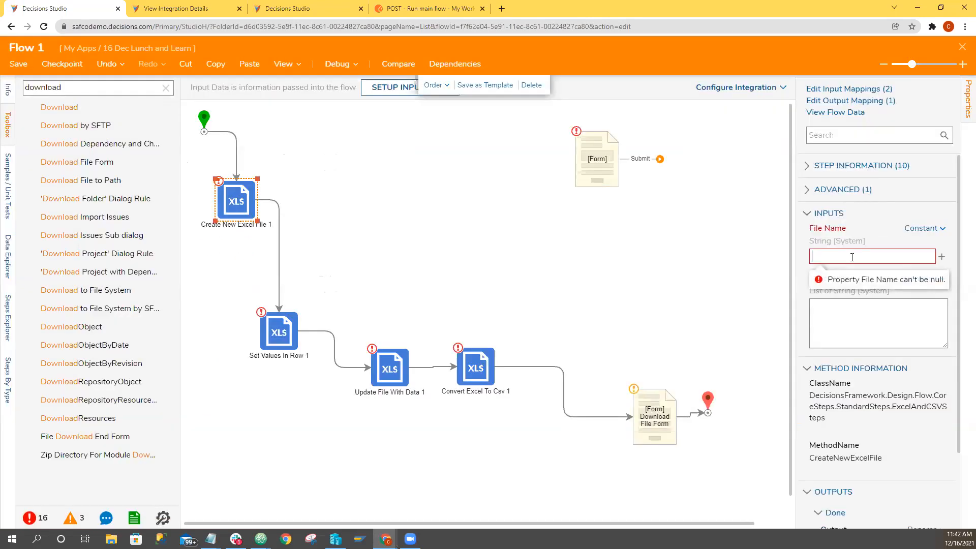
type("TestFile1")
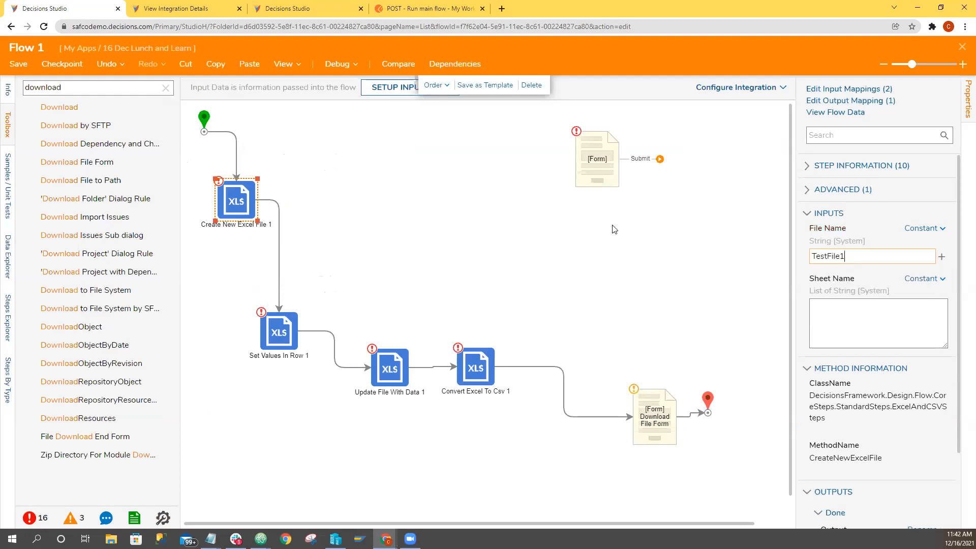
left_click(612, 225)
left_click(245, 190)
Map the Input File of the Set Values In Row step from the flow to the Create New Excel File output.
left_click(285, 357)
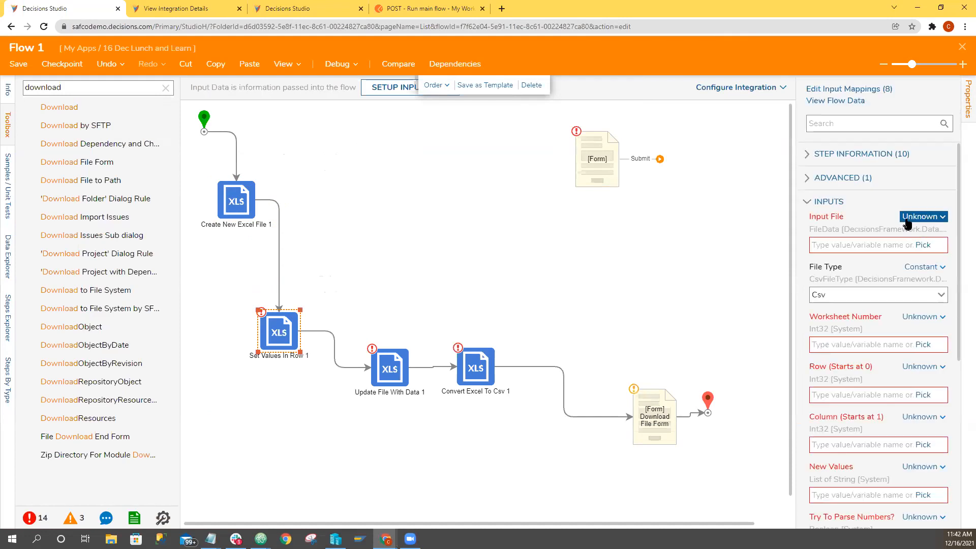
left_click(907, 217)
left_click(844, 192)
left_click(454, 216)
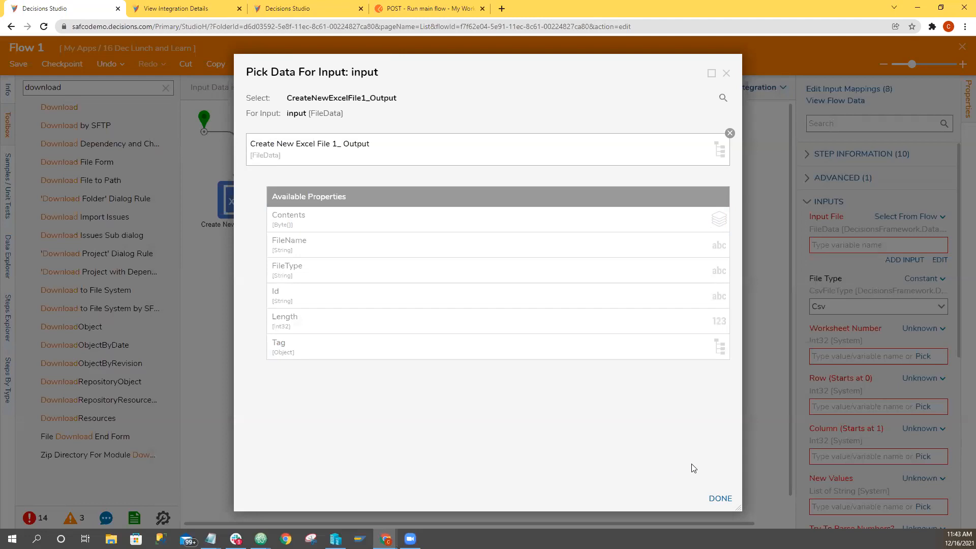
left_click(719, 498)
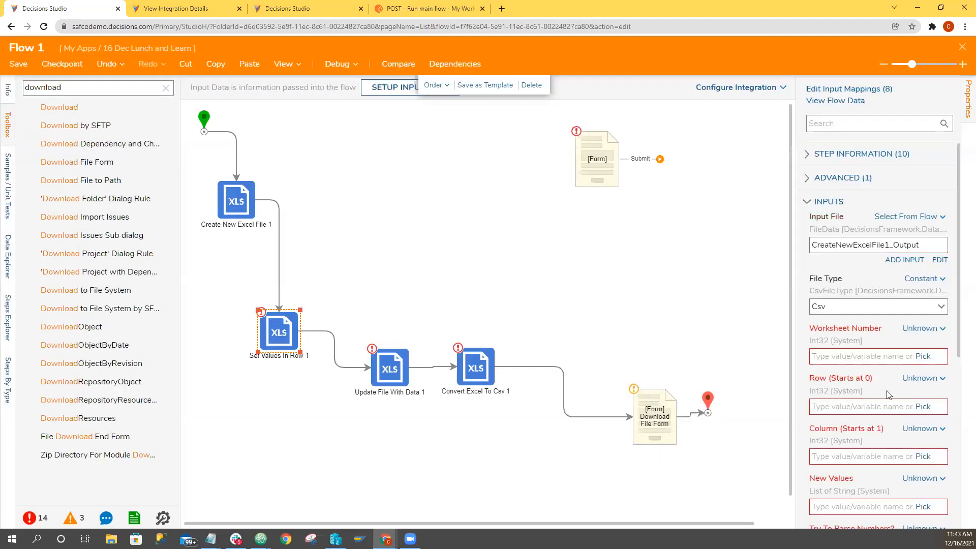
For Set Values In Row, give Worksheet Number a Constant mapping and set Row to the Constant value 0.
left_click(924, 329)
left_click(800, 303)
scroll(915, 305, "down", 2)
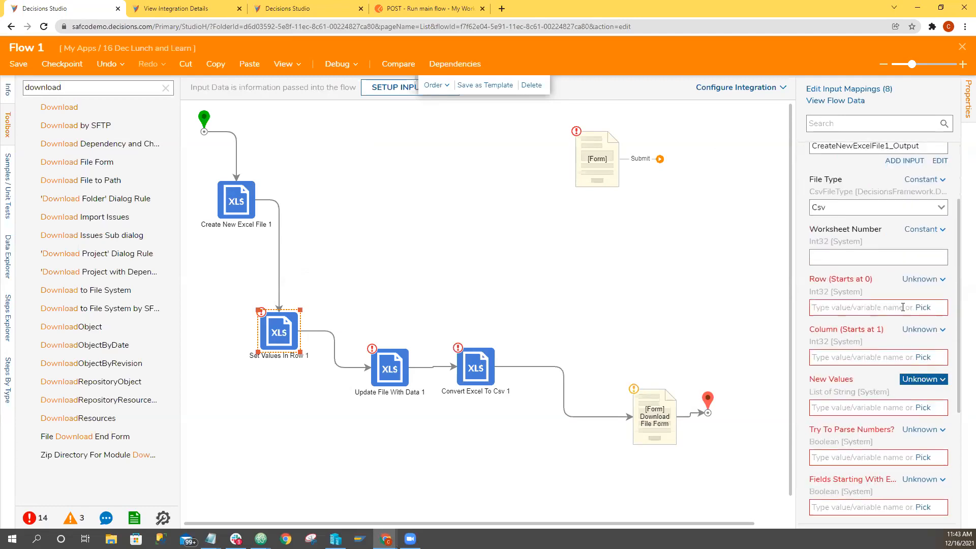
left_click(914, 277)
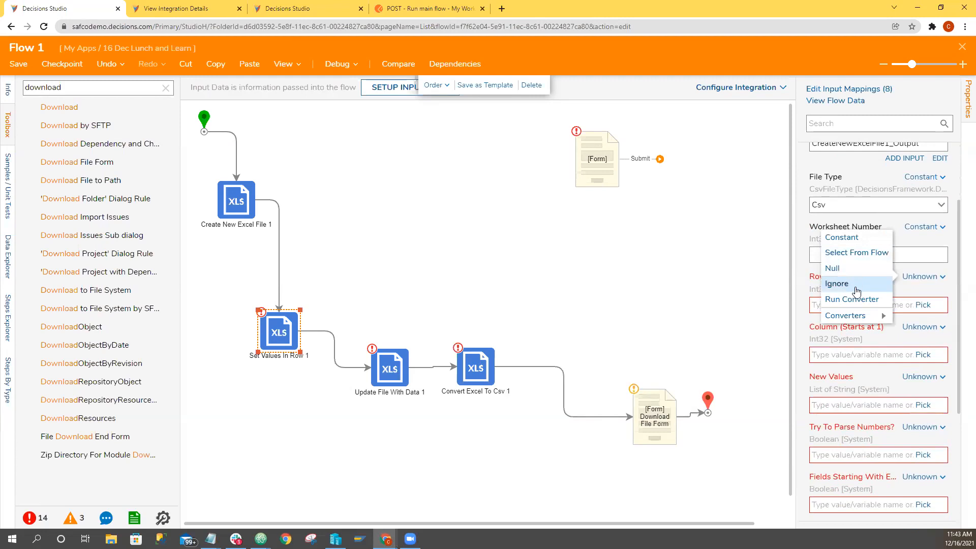
left_click(850, 246)
left_click(866, 307)
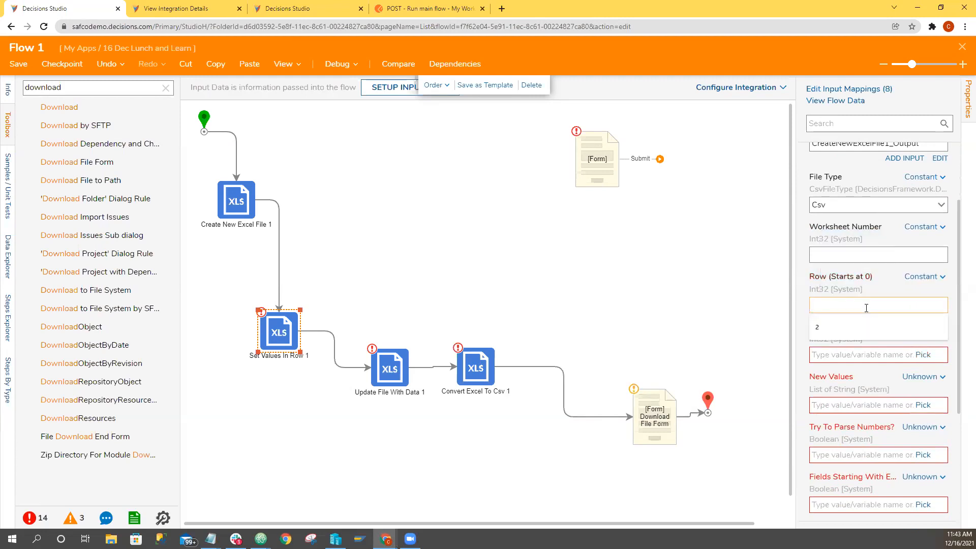
type("0")
Set the Column input of the Set Values In Row step to the Constant value 1.
left_click(928, 333)
left_click(849, 292)
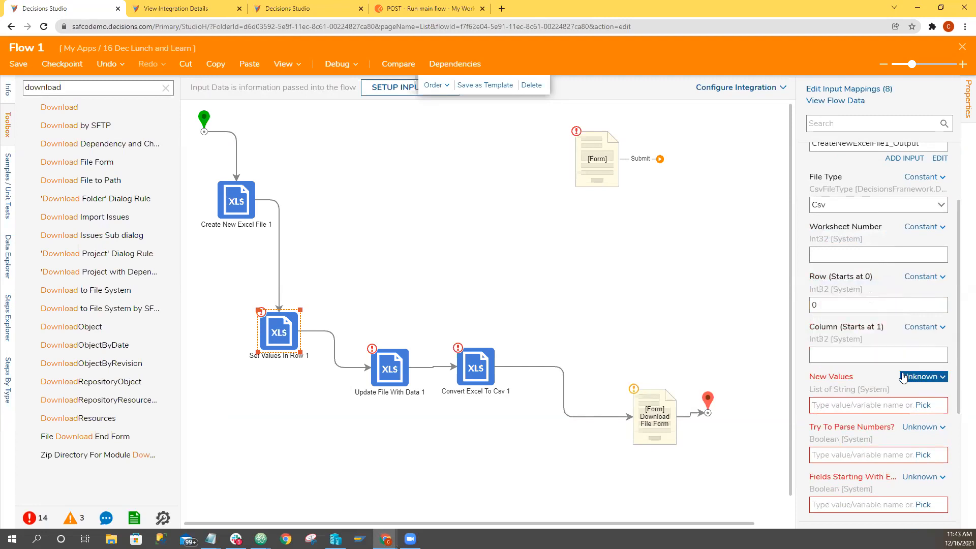
left_click(878, 355)
type("1")
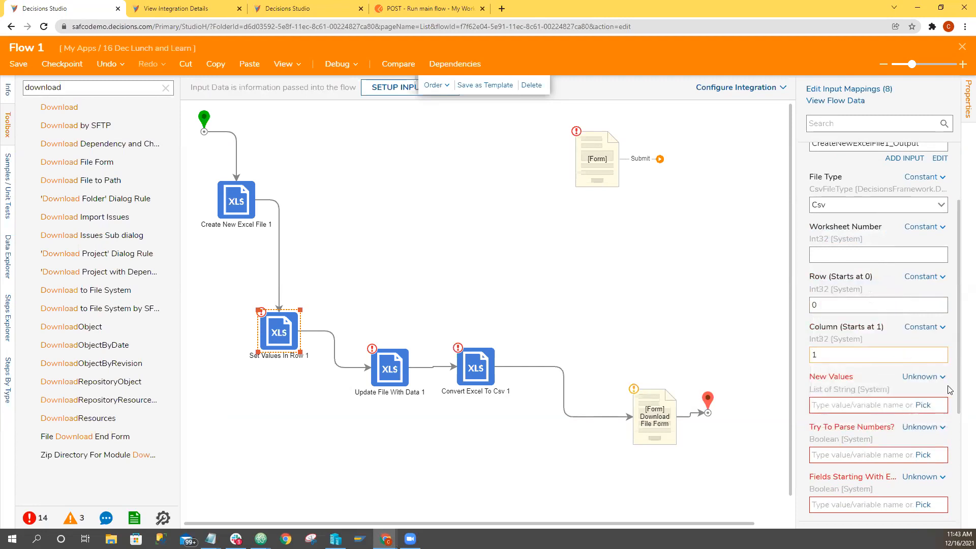
Set New Values of the Set Values In Row step to a Constant list of Column1, Column2 and Column3.
left_click(923, 376)
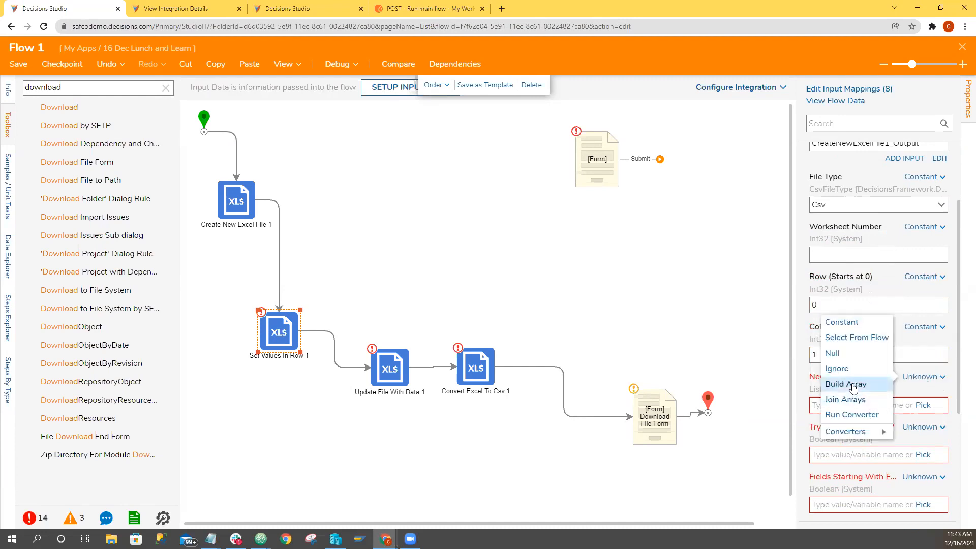
left_click(844, 323)
left_click(863, 411)
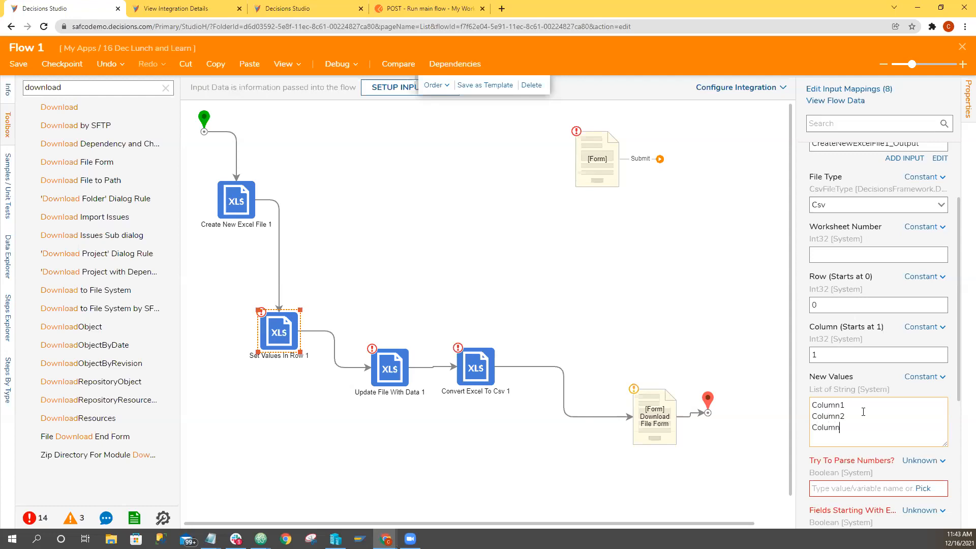
Map Try To Parse Numbers and the Fields Starting With Equals input to Constant, leaving both values unchecked.
left_click(922, 460)
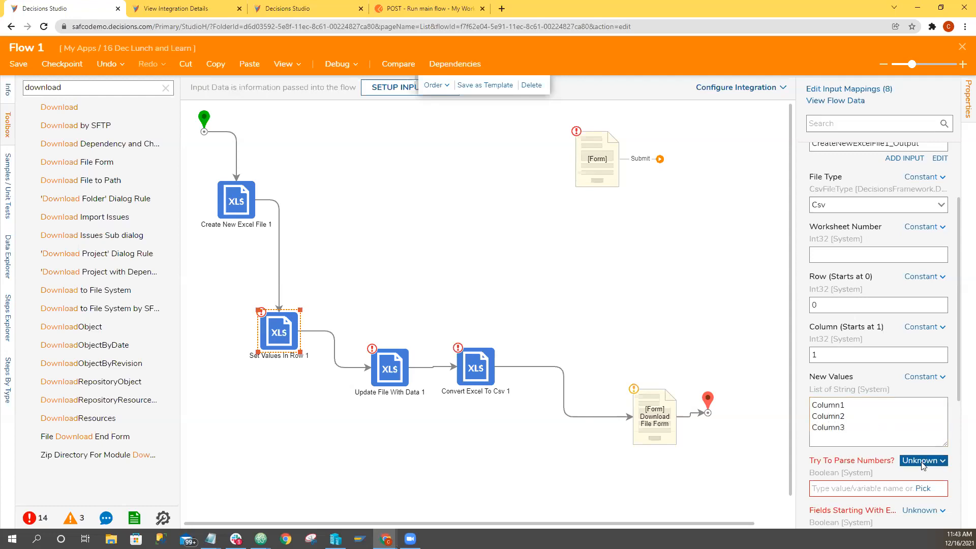
left_click(843, 420)
scroll(847, 500, "down", 2)
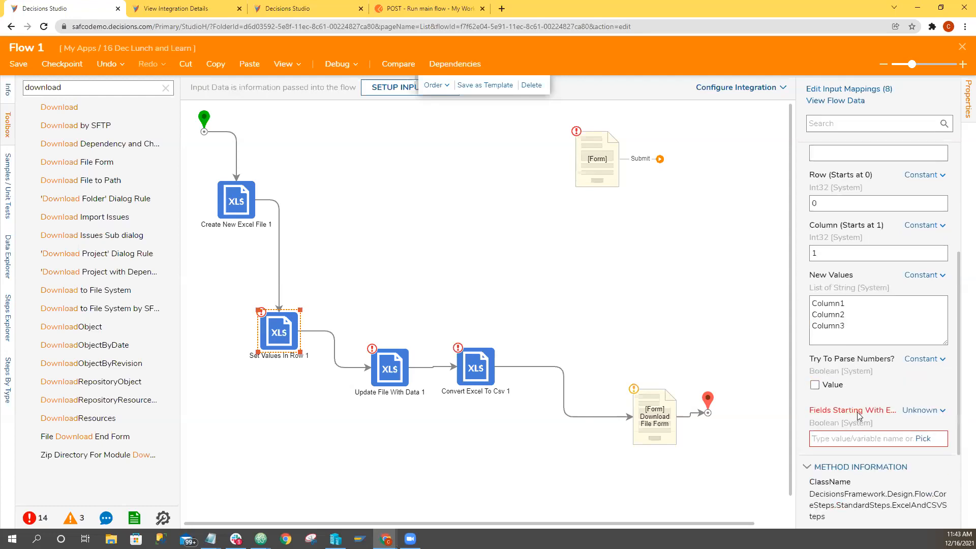
left_click(923, 410)
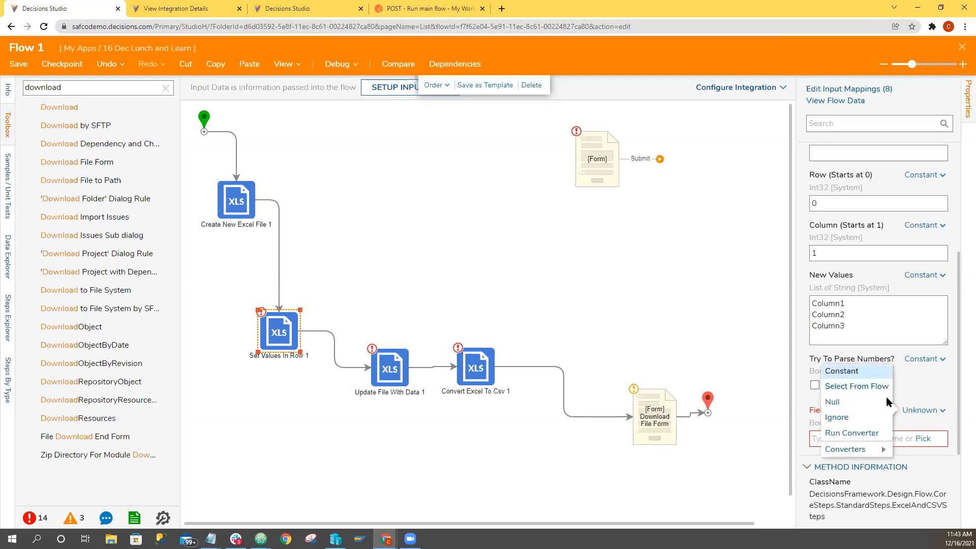
left_click(852, 371)
left_click_drag(795, 406, 746, 407)
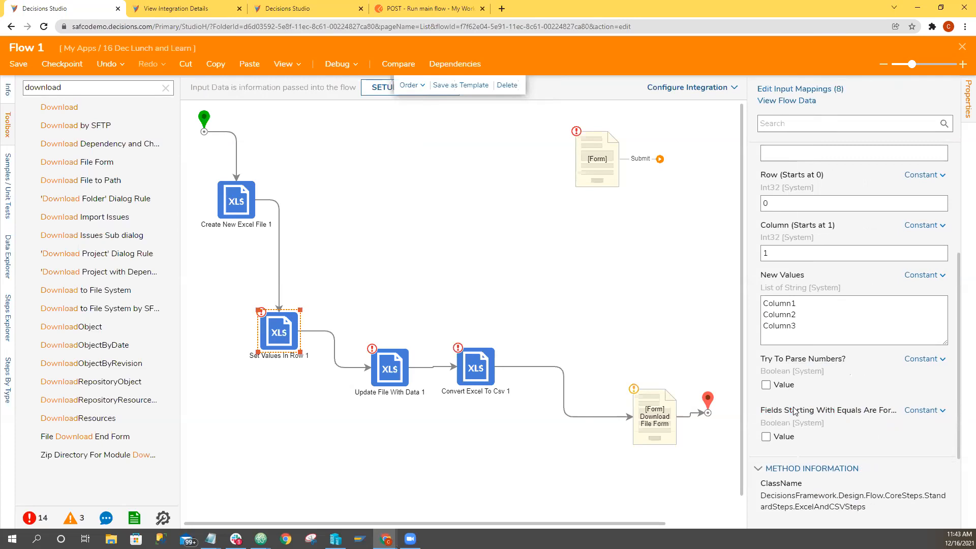
left_click(449, 300)
Set the File Type input of the Update File With Data step to the Constant value Excel_xls.
left_click(391, 370)
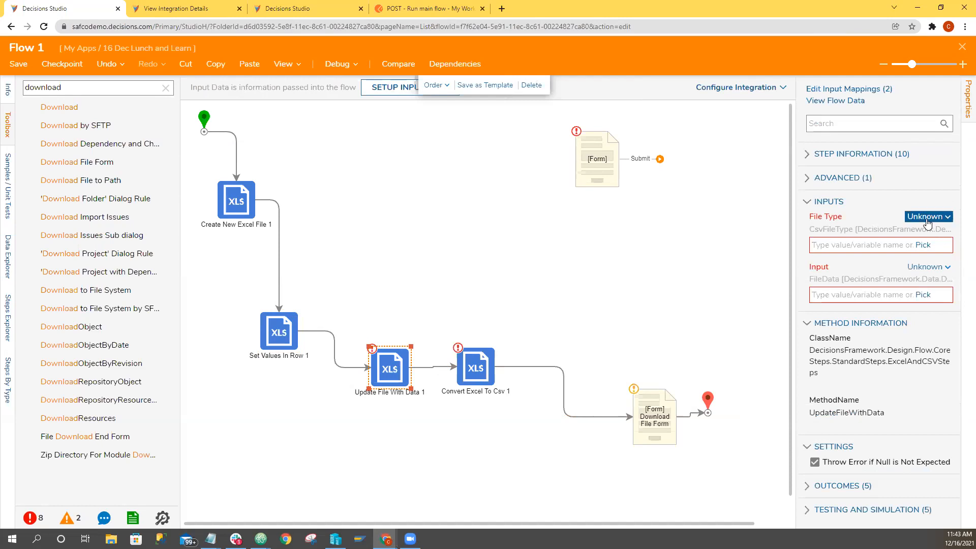
left_click(927, 223)
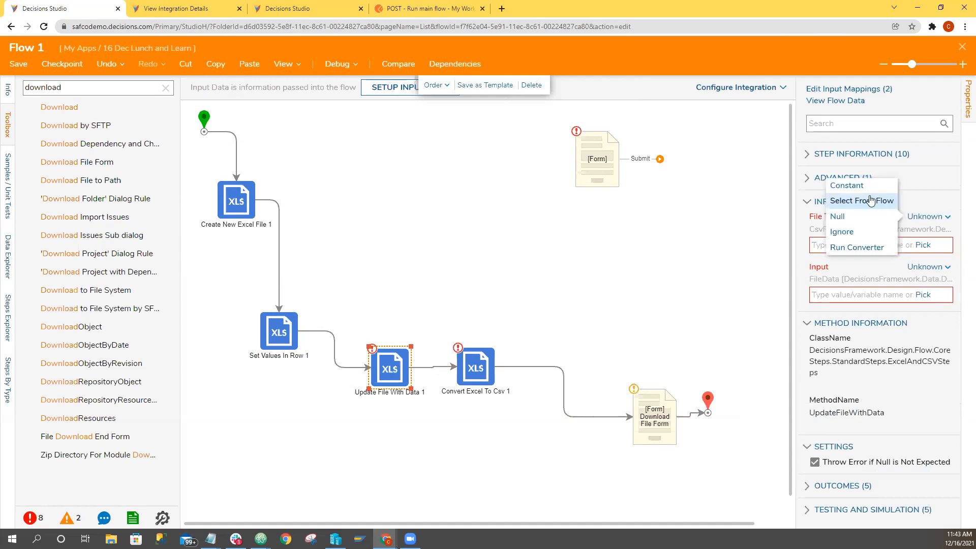
left_click(859, 181)
left_click(945, 247)
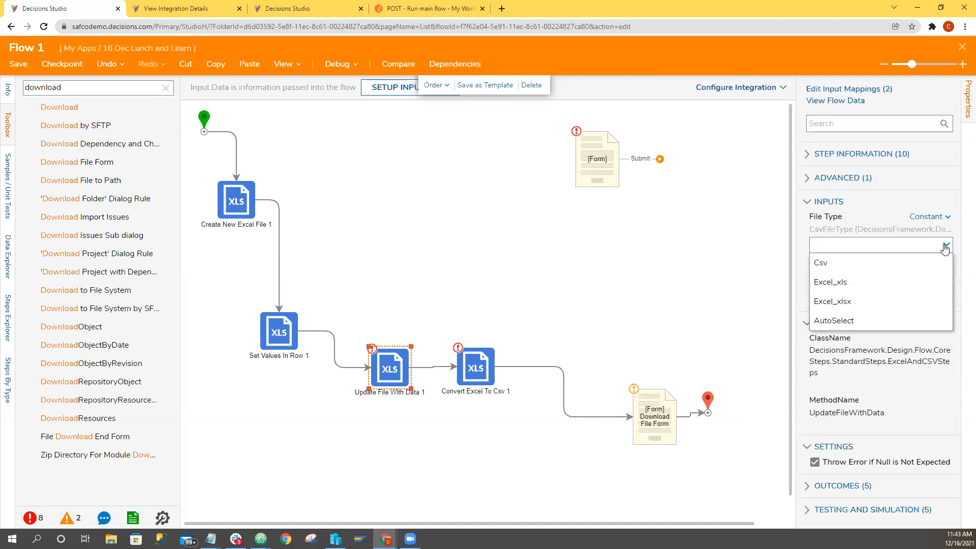
left_click(847, 283)
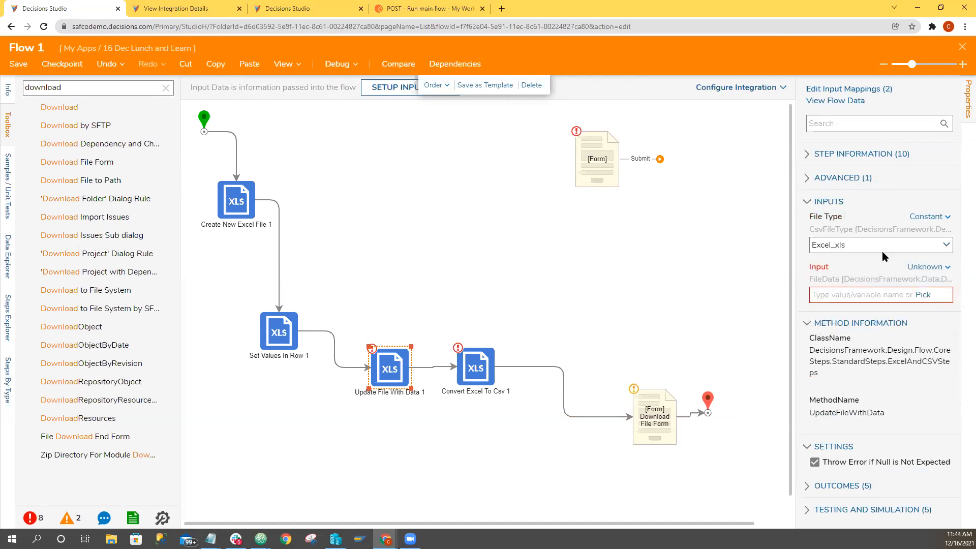
Check the inputs and output type of the Create New Excel File step.
left_click(237, 213)
scroll(885, 406, "down", 3)
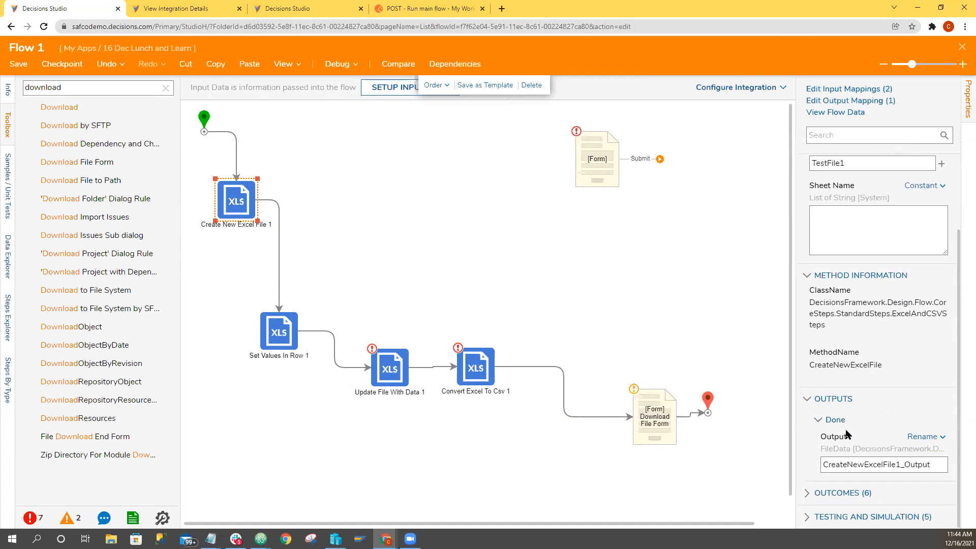
scroll(811, 343, "up", 2)
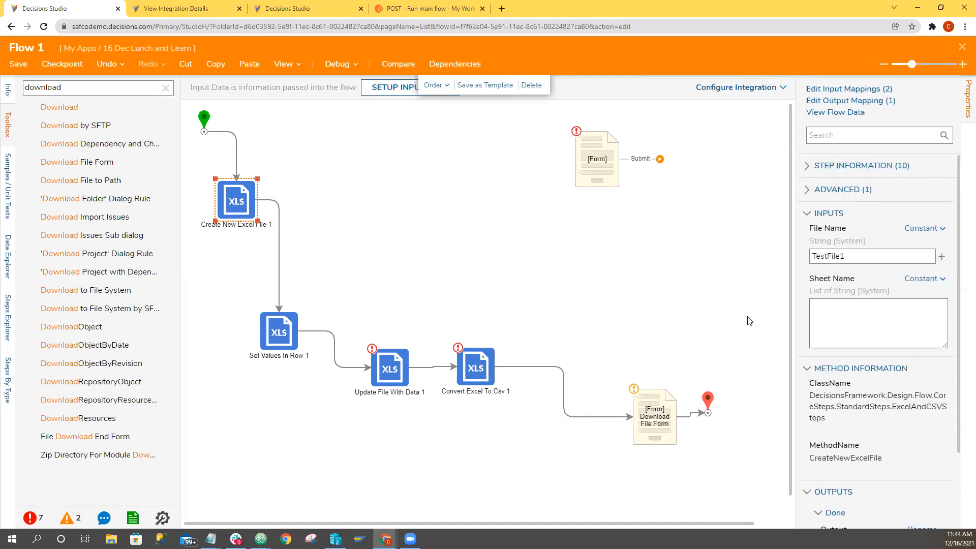
Change the File Type of the Update File With Data step to AutoSelect.
left_click(387, 364)
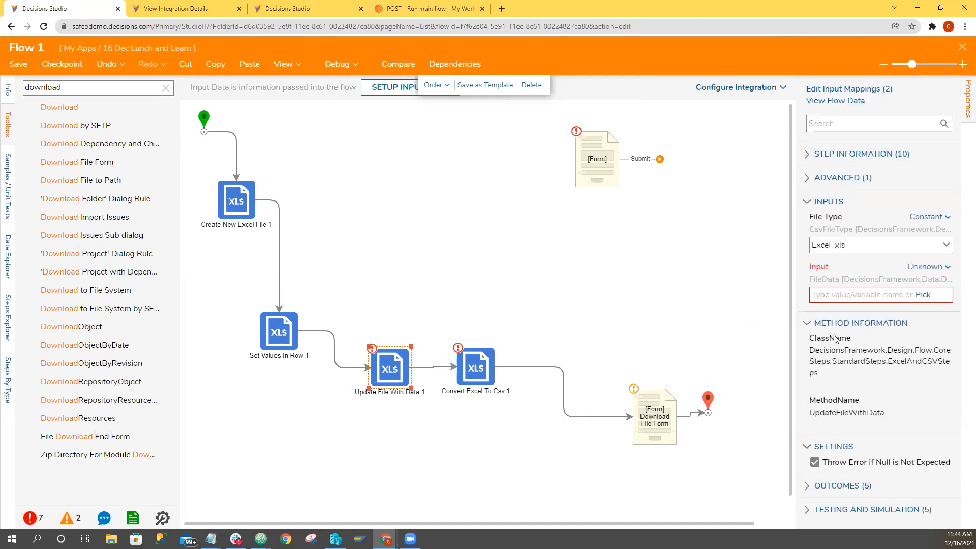
left_click(944, 246)
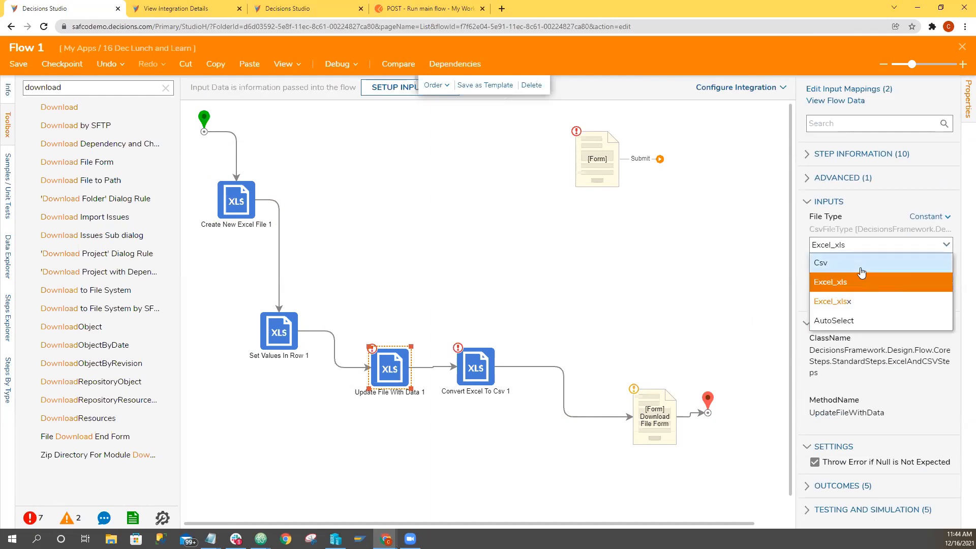
left_click(856, 321)
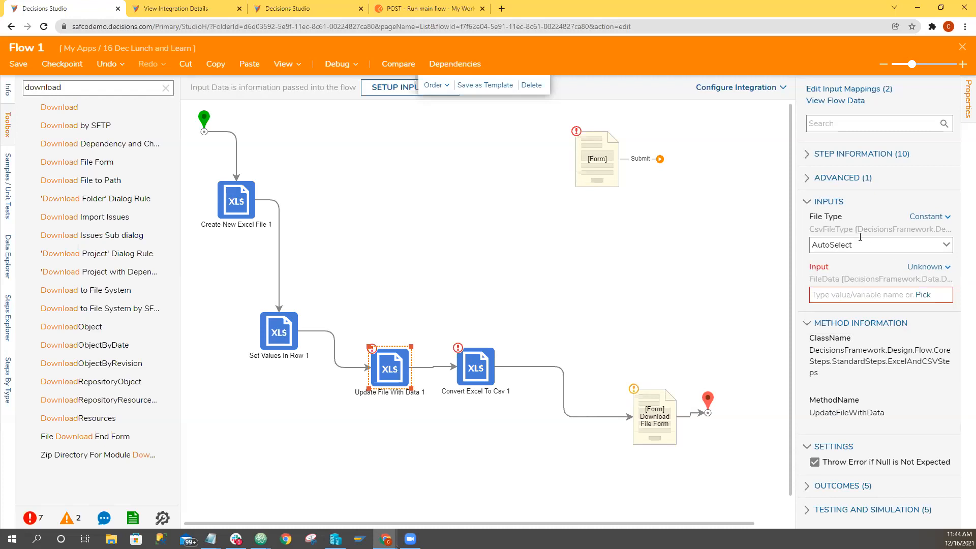
Map the Input of the Update File With Data step from the flow to the Create New Excel File output.
left_click(927, 266)
left_click(858, 243)
left_click(920, 311)
left_click(485, 221)
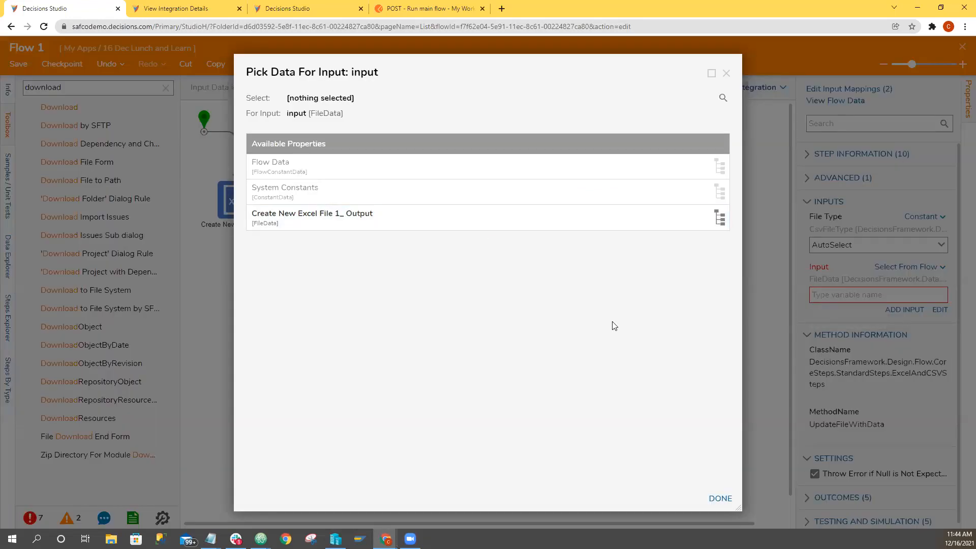
left_click(720, 498)
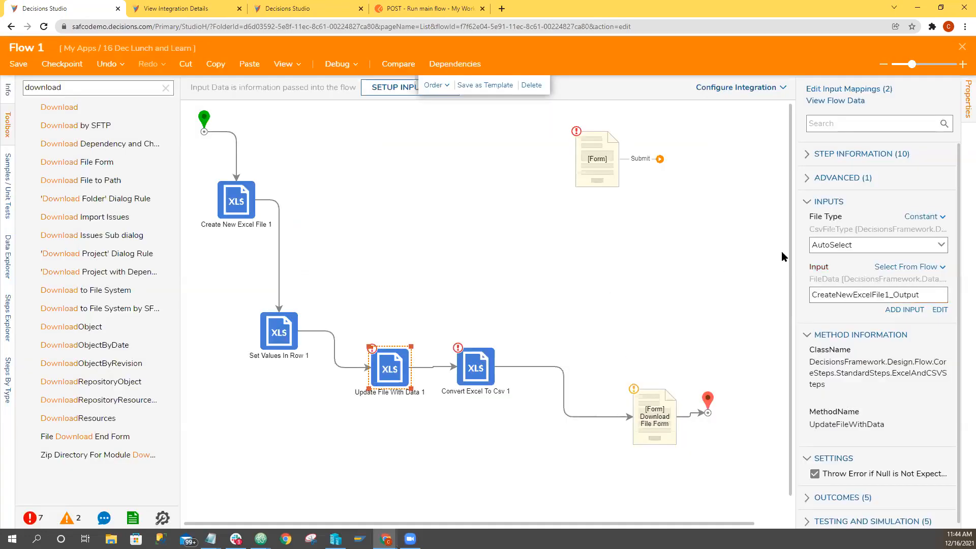
Change the File Type of the Update File With Data step to Csv.
left_click(927, 244)
left_click(874, 261)
left_click(671, 304)
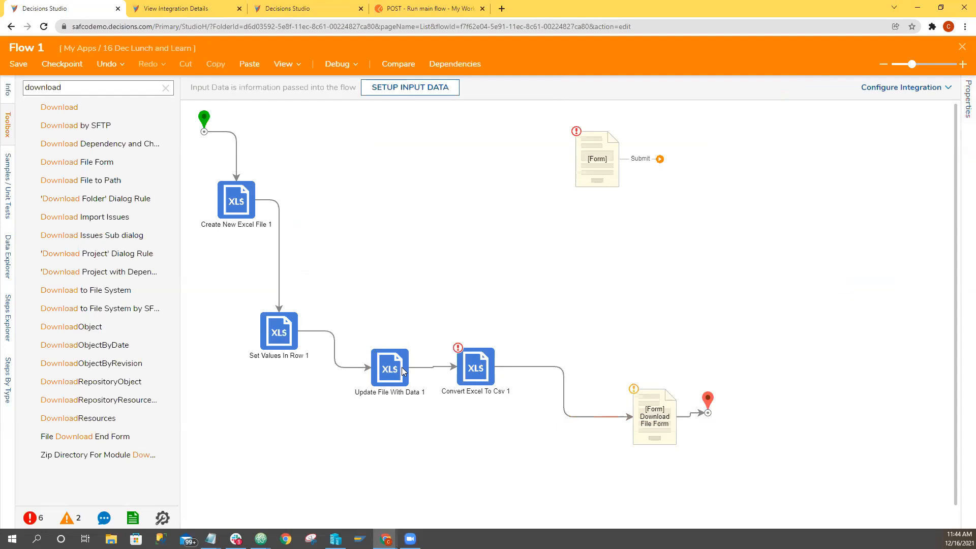
Set the Ignore First Line input of the Convert Excel To Csv step to a Constant mapping.
left_click(479, 376)
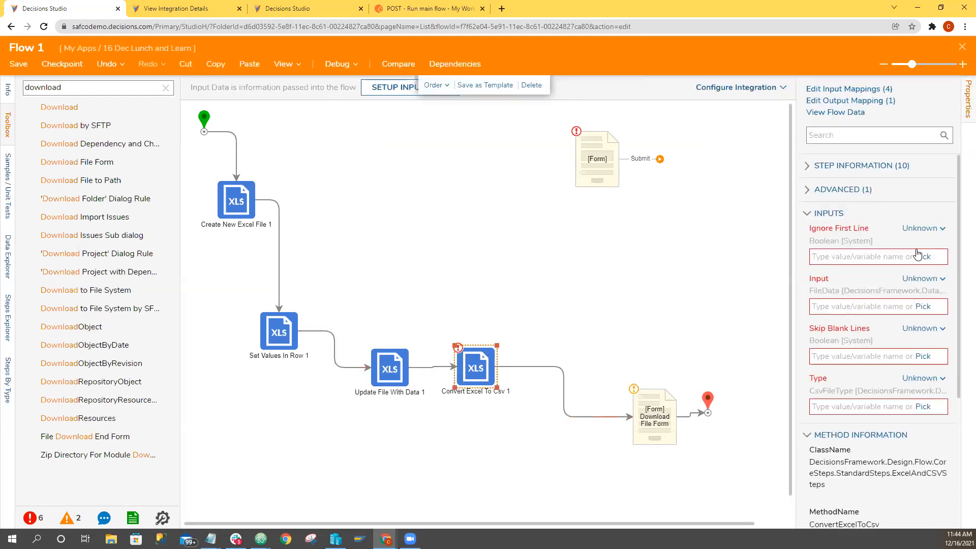
left_click(918, 228)
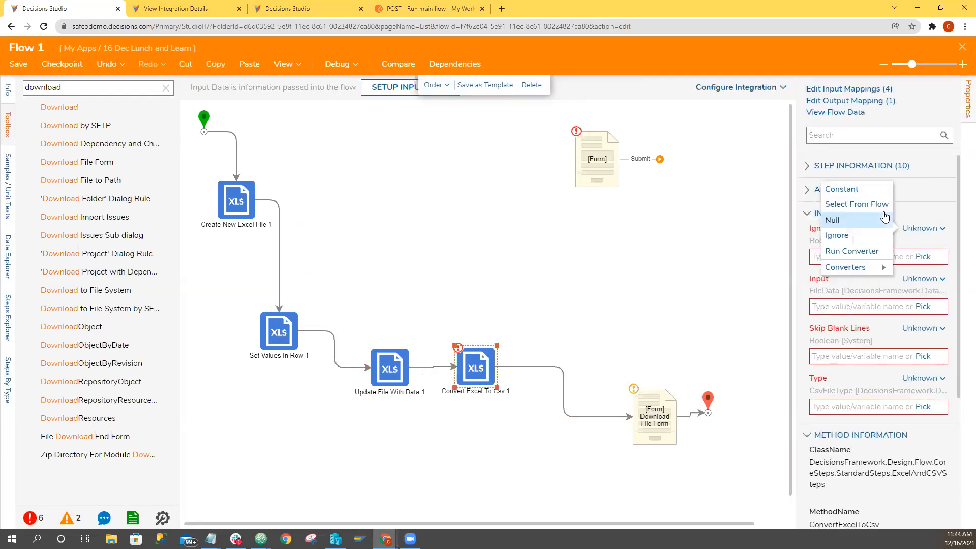
left_click(858, 189)
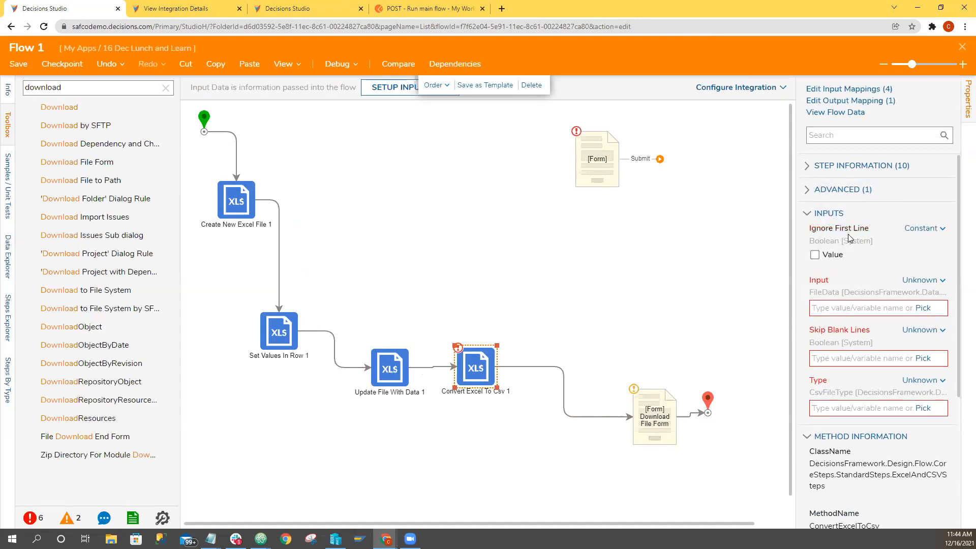
Map the Convert Excel To Csv step's Input to the Create New Excel File output, and make Skip Blank Lines and Type constants, with Type Csv.
left_click(911, 286)
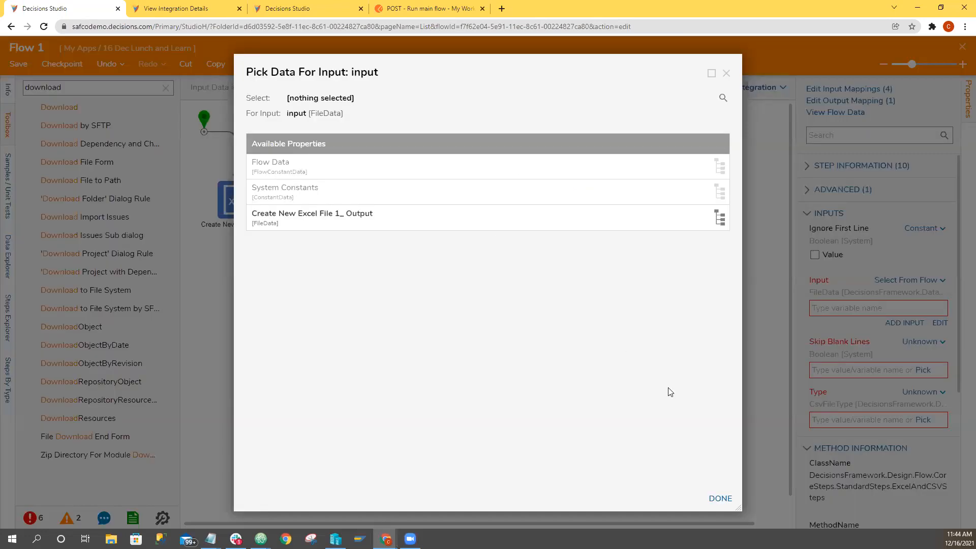
left_click(721, 498)
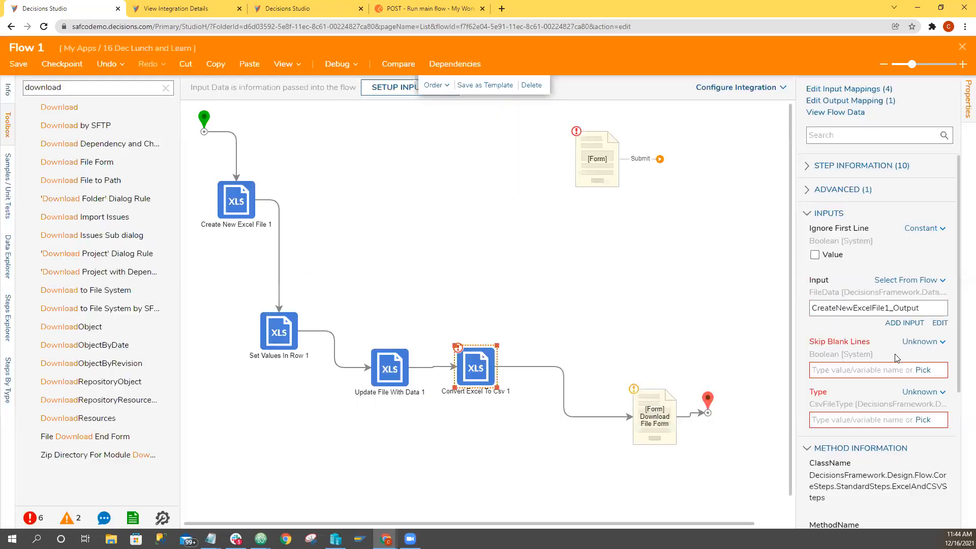
left_click(926, 394)
left_click(864, 361)
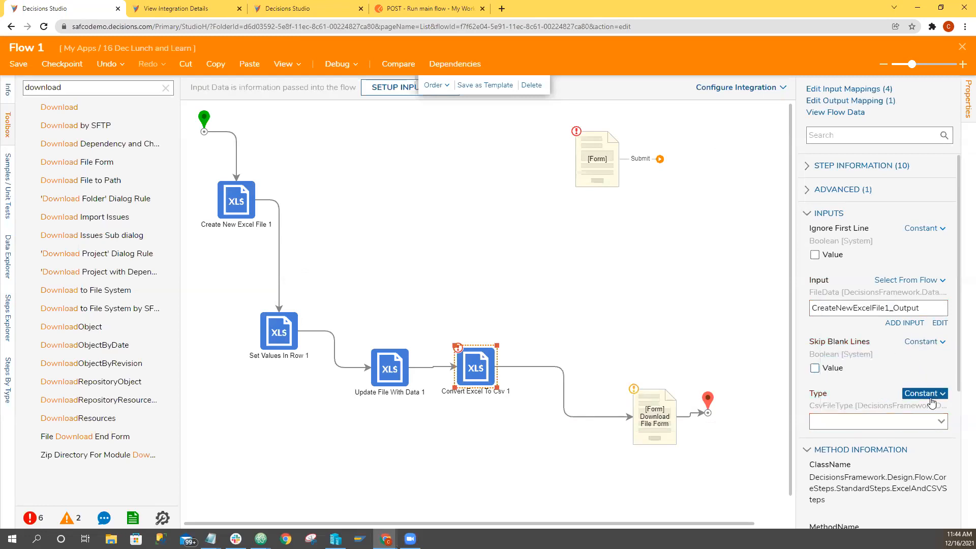
left_click(942, 422)
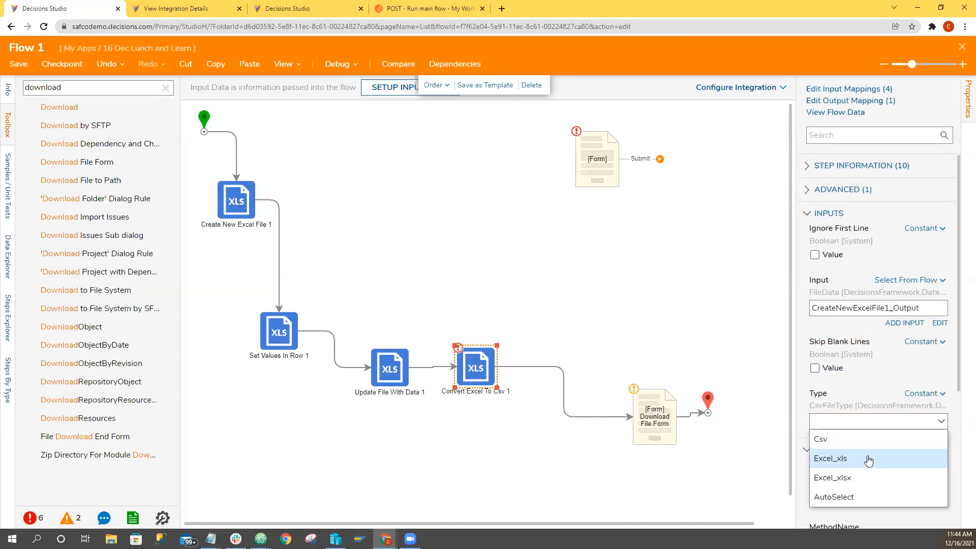
left_click(825, 439)
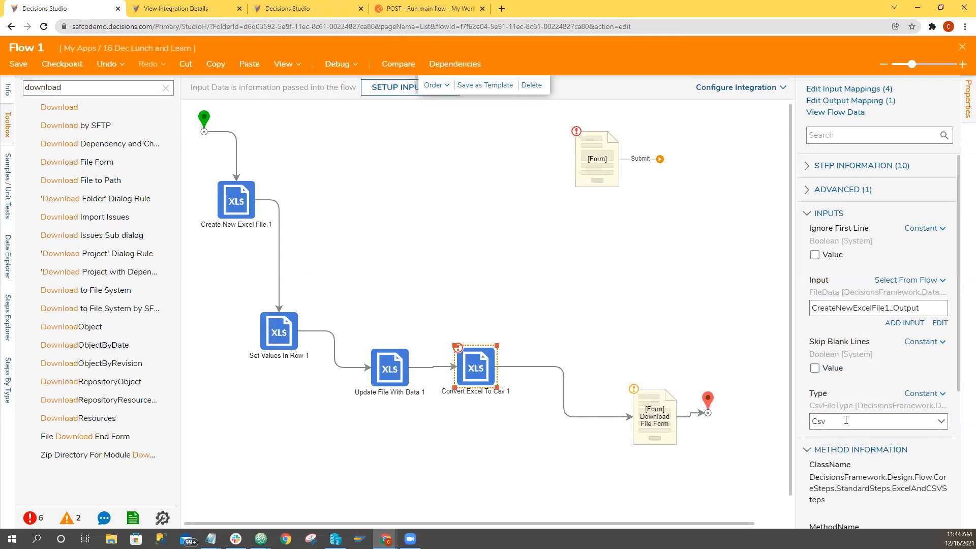
left_click(575, 285)
Set the Instructions input of the Download File Form step to the constant text "Download".
left_click(654, 415)
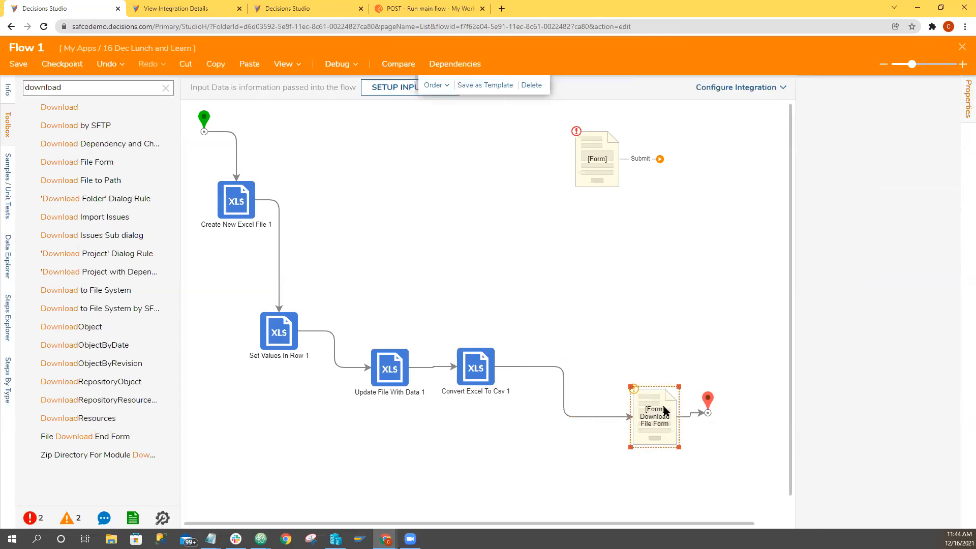
left_click(489, 377)
scroll(865, 443, "down", 3)
left_click(673, 424)
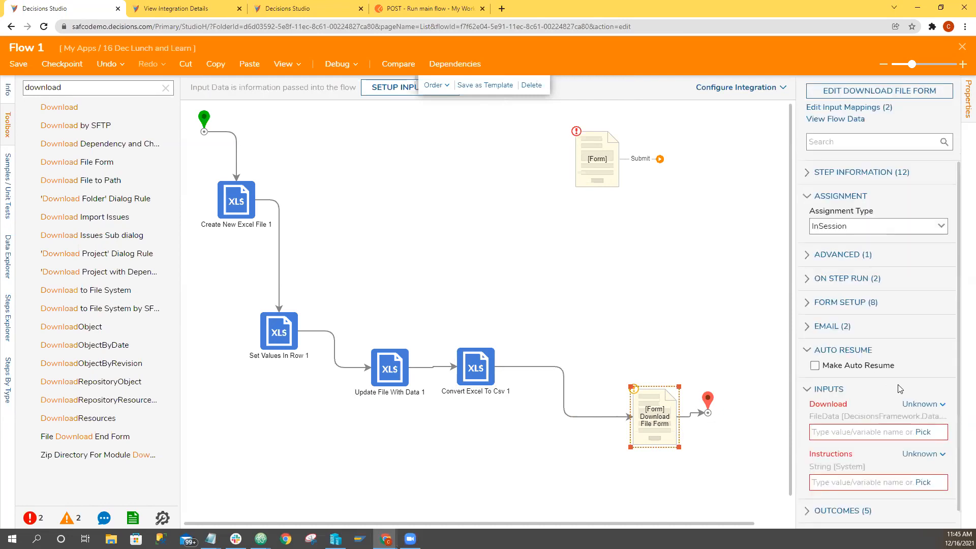
left_click(872, 479)
type("Download")
left_click(632, 317)
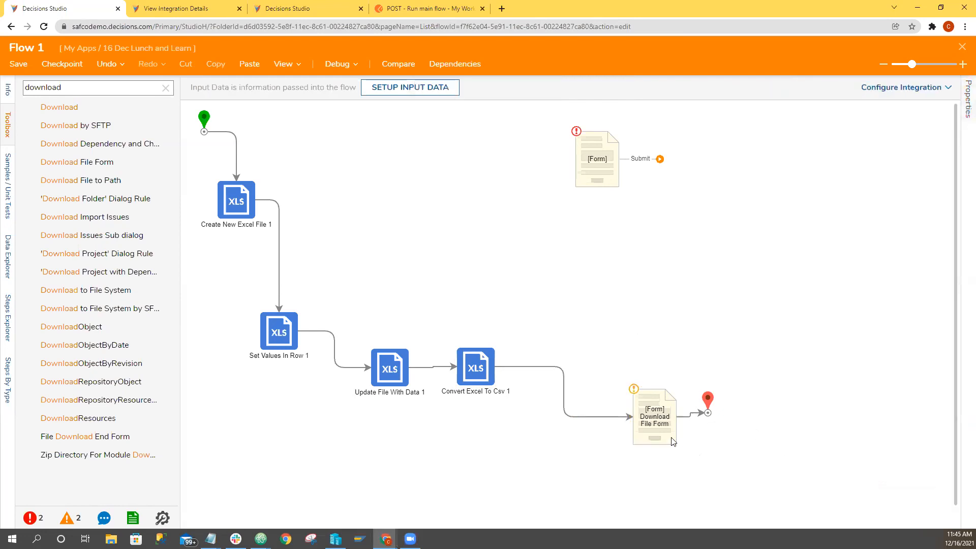
Map the Download input of the Download File Form step from the flow to the Convert Excel To Csv output.
left_click(670, 428)
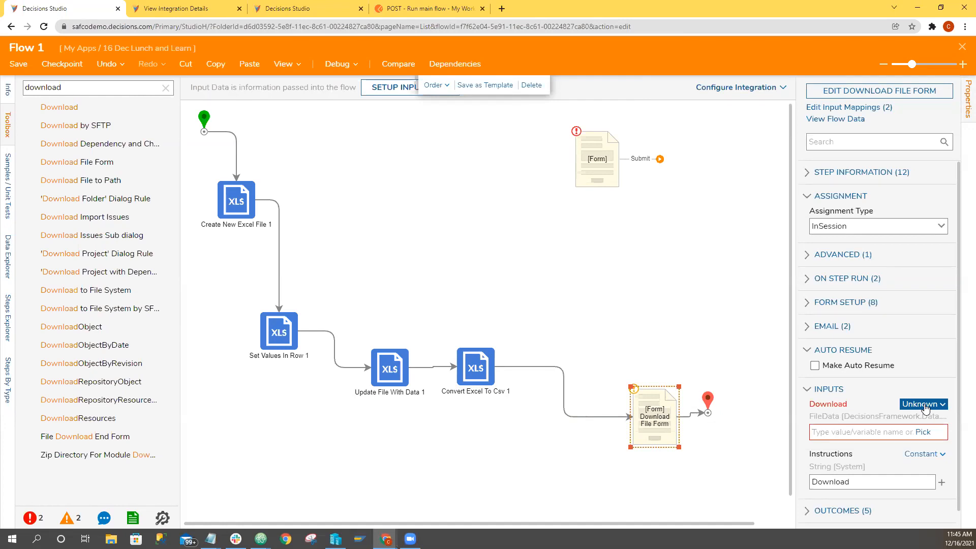
left_click(925, 405)
left_click(862, 388)
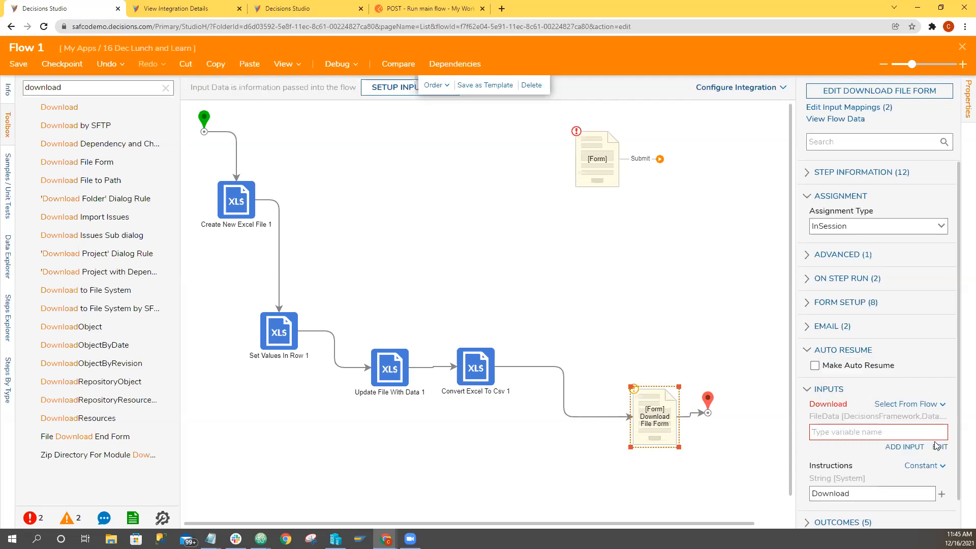
left_click(939, 447)
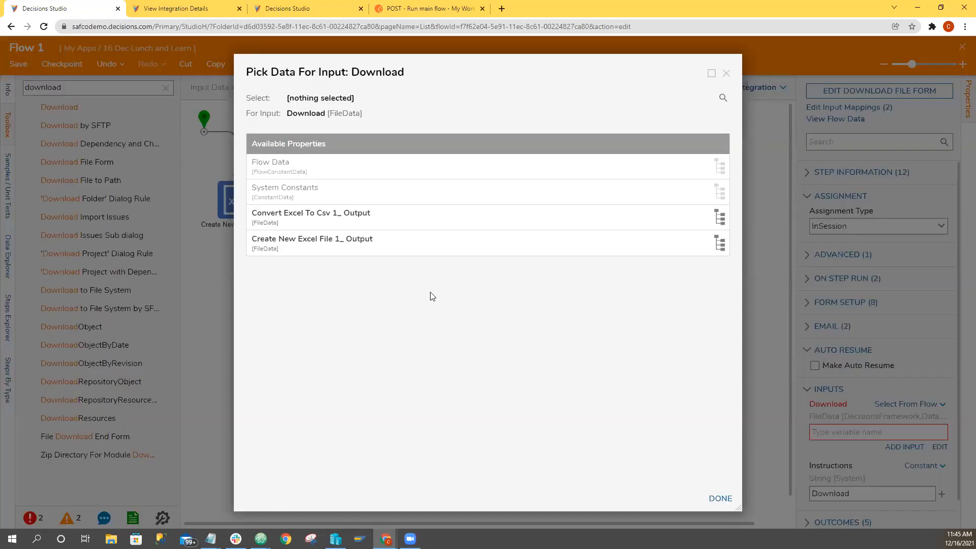
left_click(379, 222)
left_click(721, 497)
left_click(699, 298)
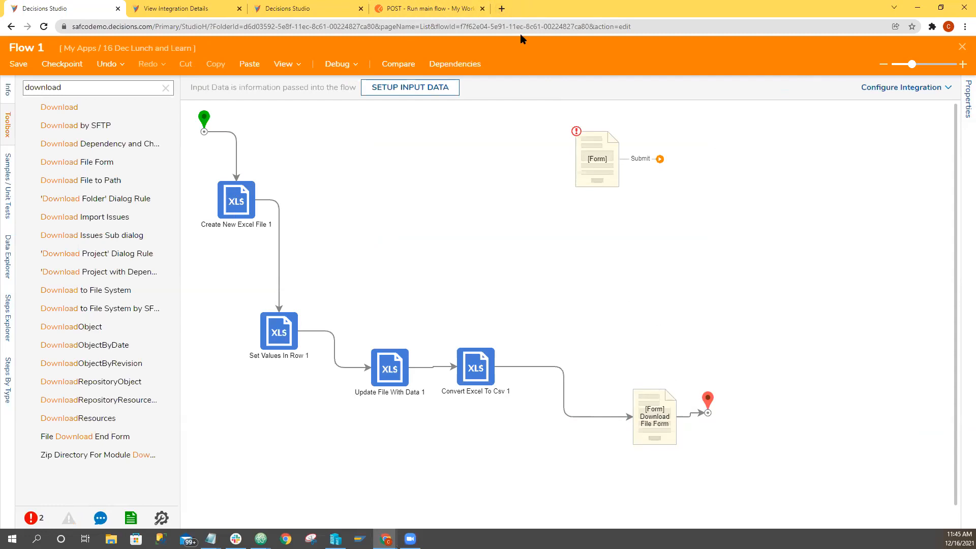
Run Flow 1 in the debugger, download the generated file from the form and return to the flow designer.
left_click(329, 64)
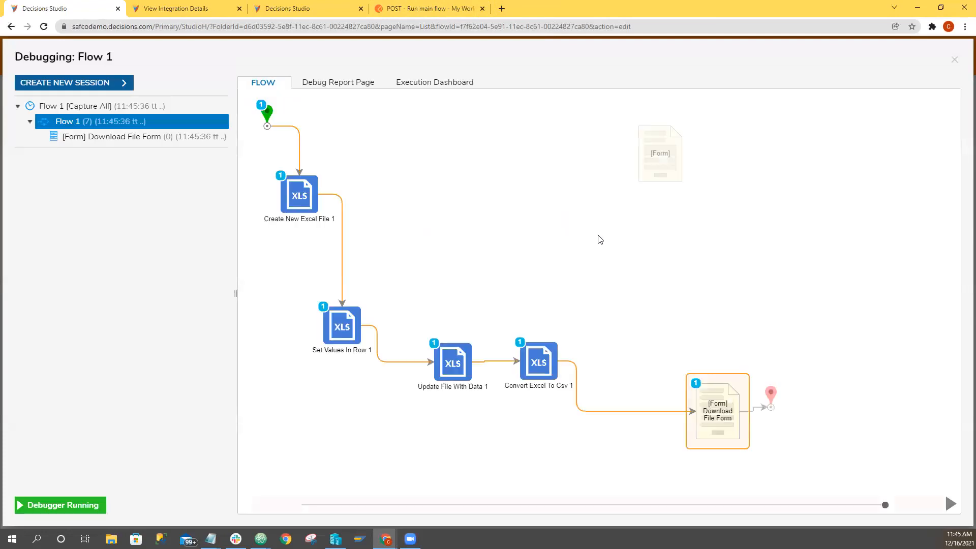
left_click(496, 322)
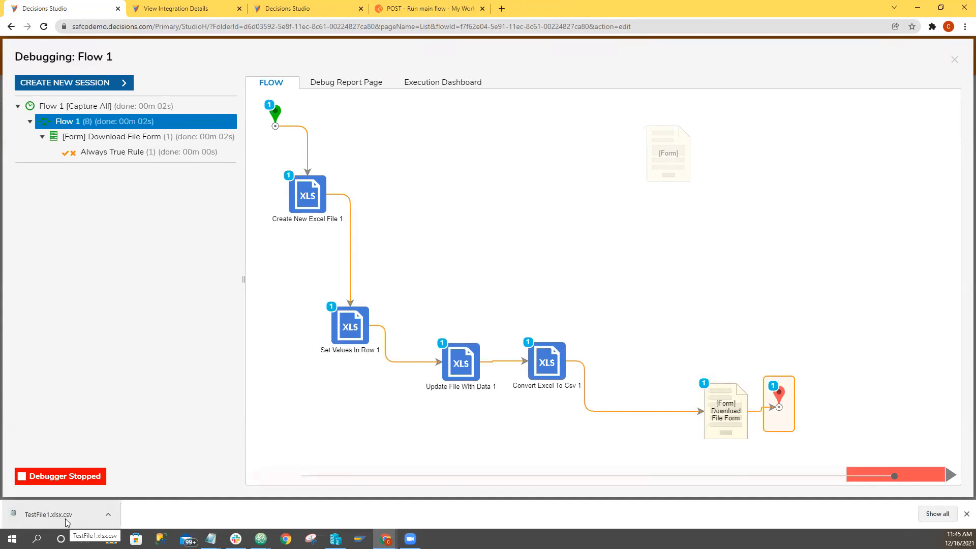
left_click(954, 60)
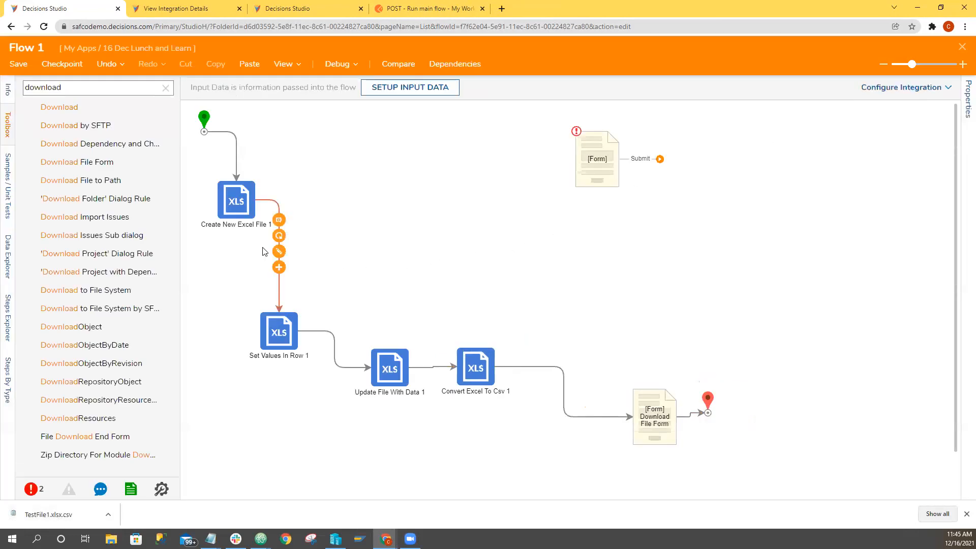
Review the inputs of the Create New Excel File, Update File With Data and Convert Excel To Csv steps, and clear the toolbox search.
left_click(236, 207)
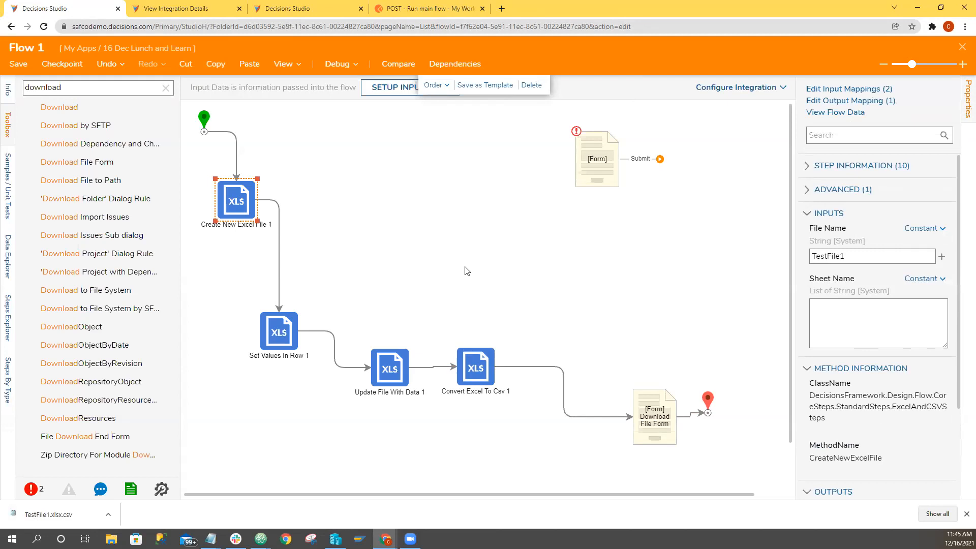
left_click(399, 362)
left_click(481, 380)
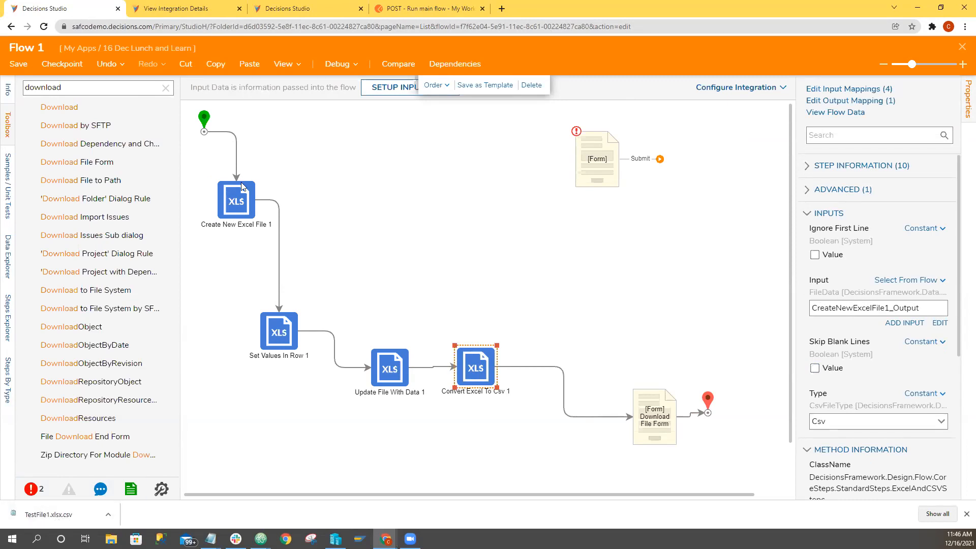
left_click(165, 89)
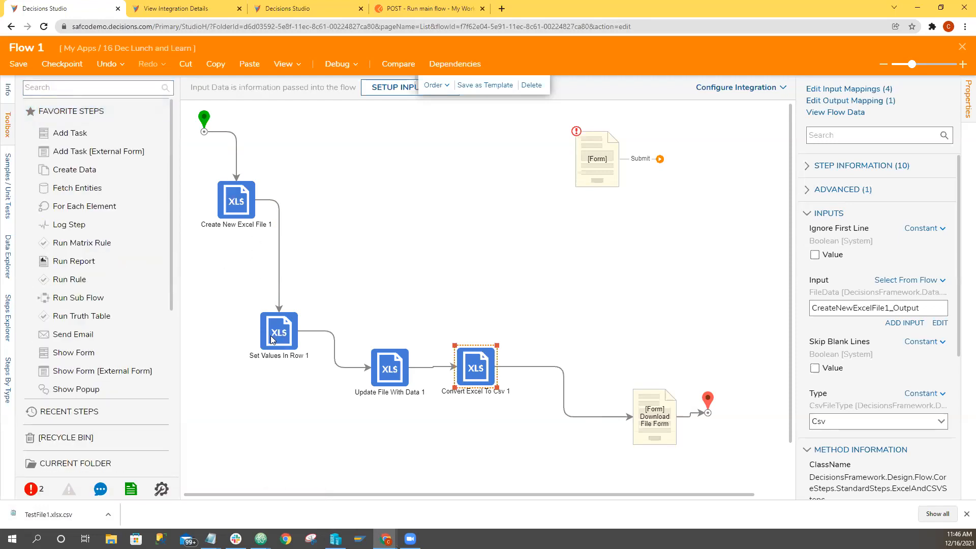
Open the downloaded TestFile1.xlsx.csv in Notepad to check its contents, and return to the flow.
left_click(71, 513)
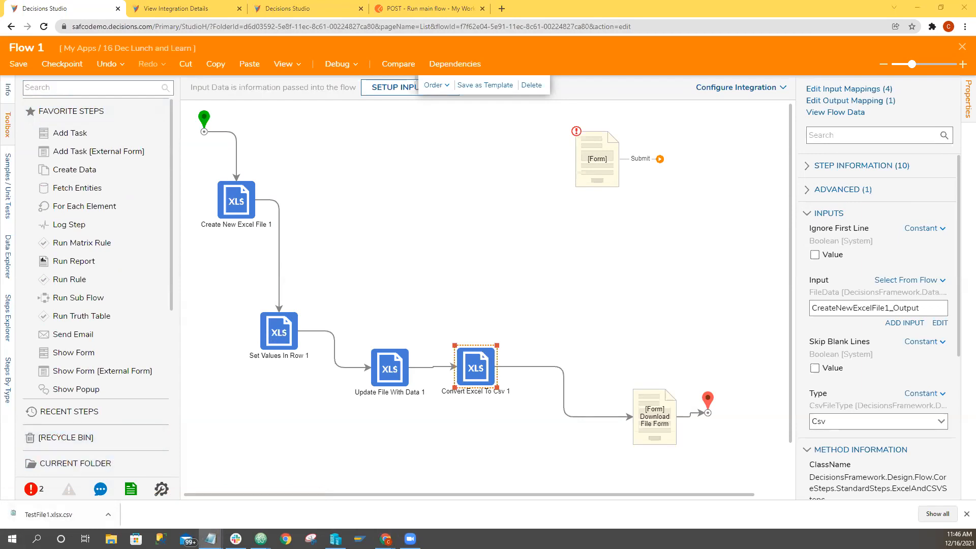
left_click(111, 539)
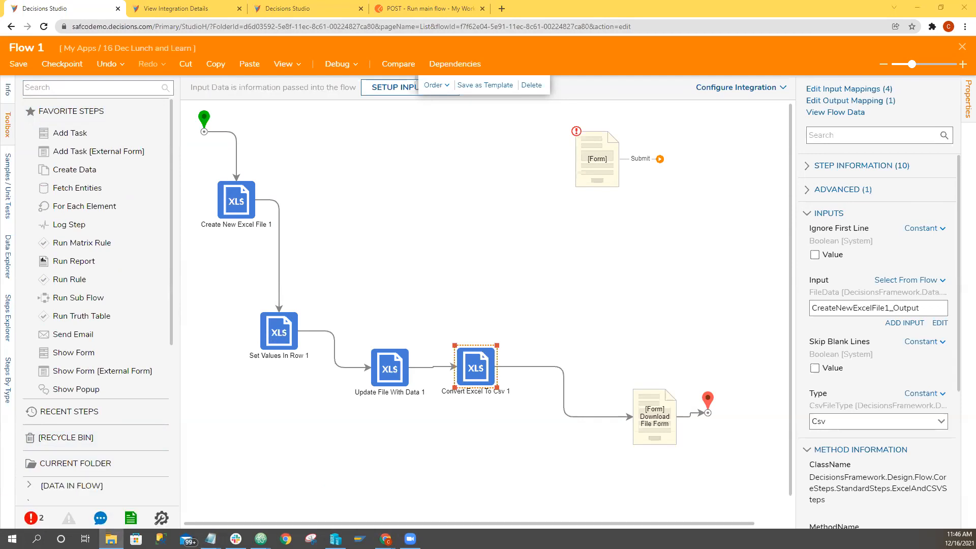
key("alt+Tab")
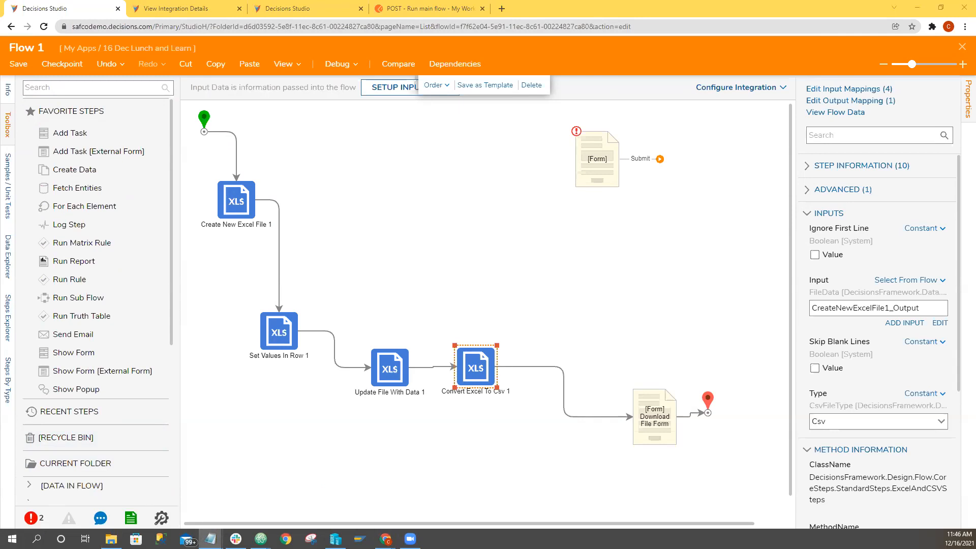
key("alt+Tab")
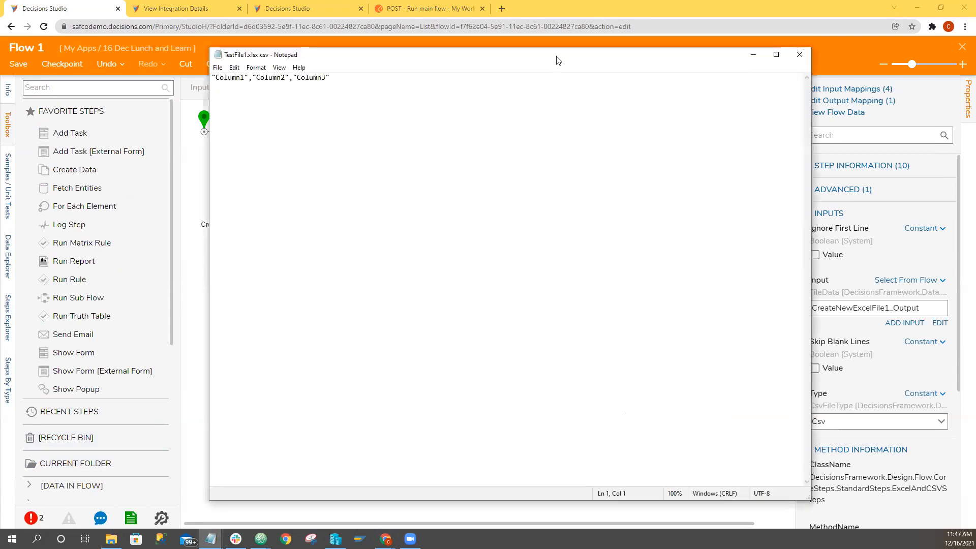
key("alt+Tab")
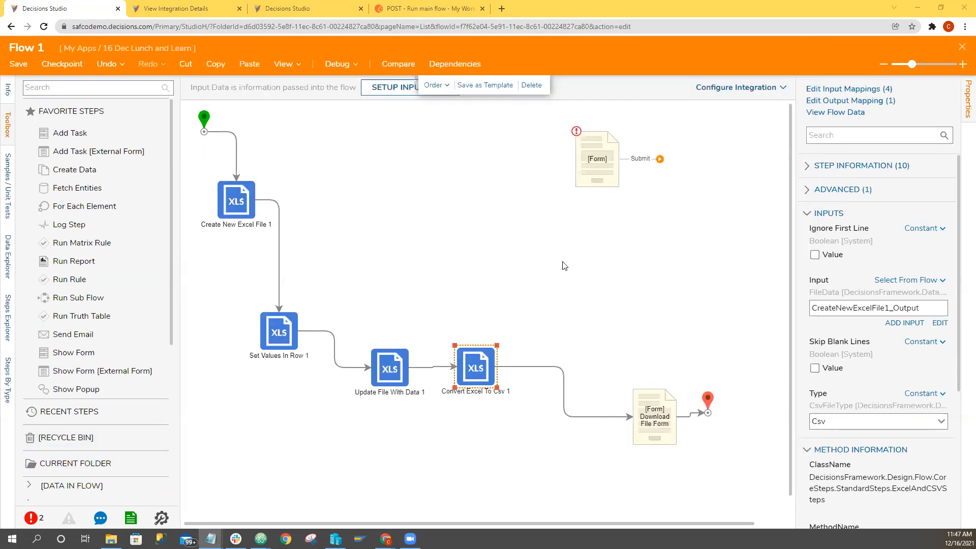
Set the Worksheet Number of the Set Values In Row step to 0.
left_click(269, 335)
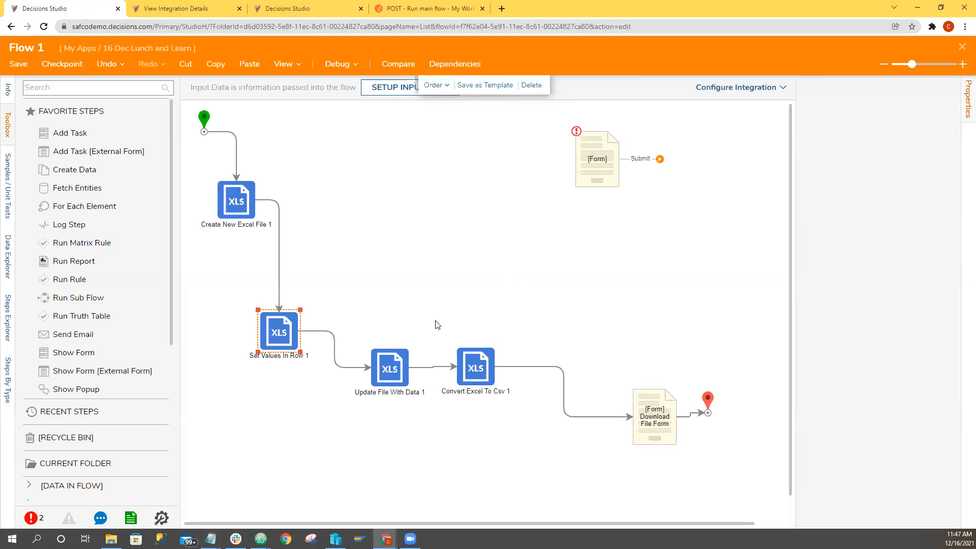
scroll(875, 336, "down", 1)
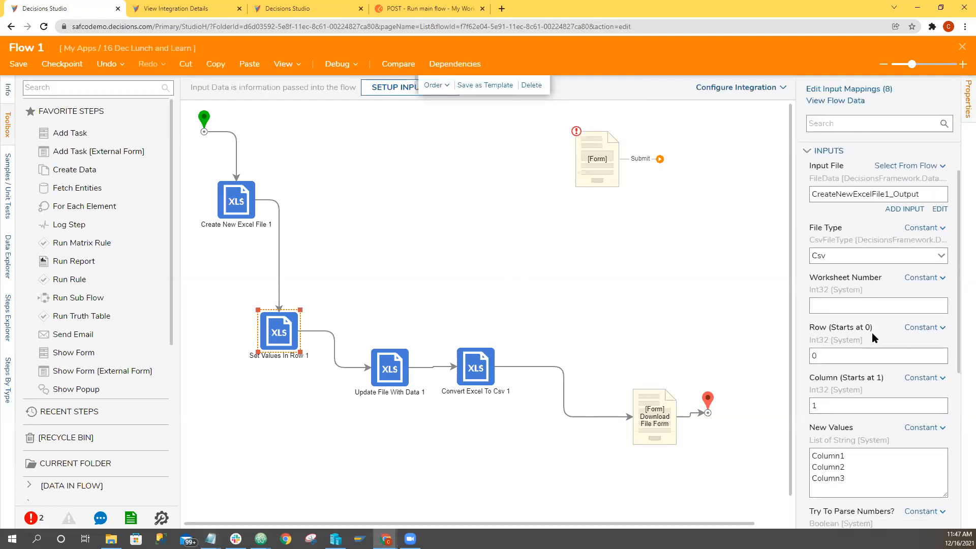
left_click(859, 309)
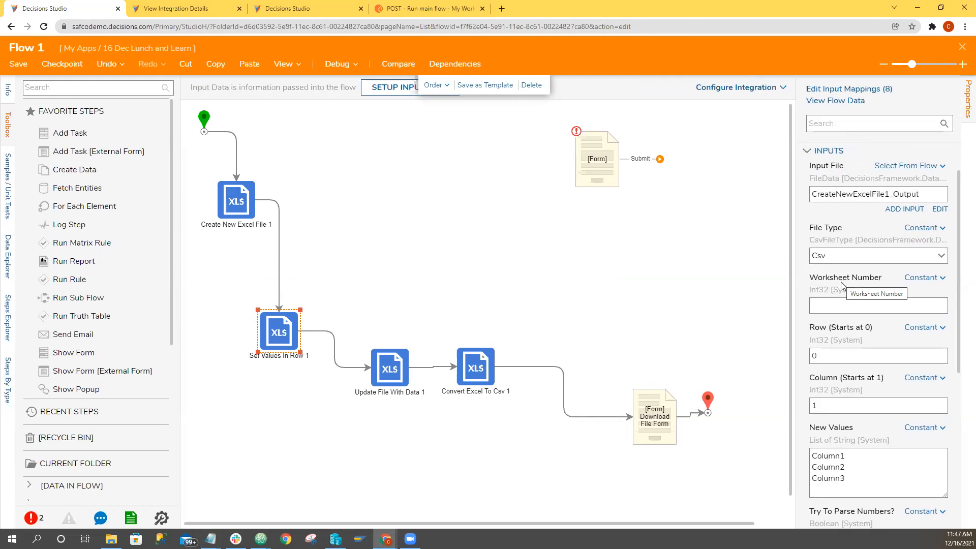
left_click(836, 309)
left_click(665, 250)
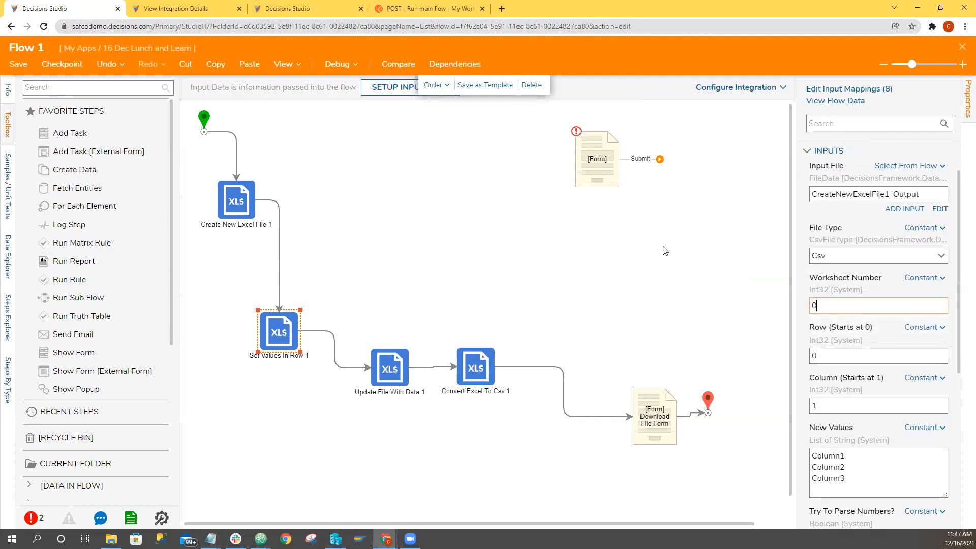
Enter "Data" as the Sheet Name of the Create New Excel File step.
left_click(236, 200)
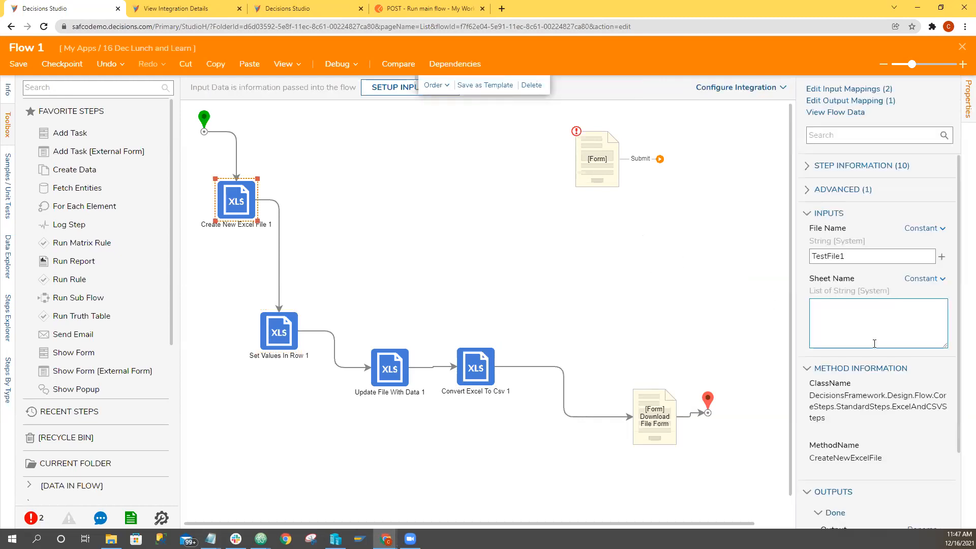
scroll(839, 221, "down", 3)
left_click(838, 221)
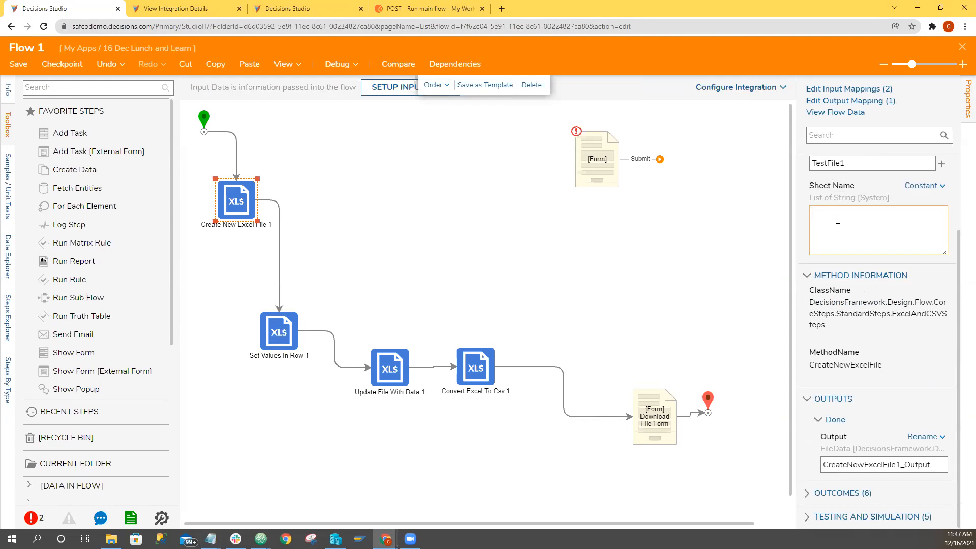
type("Data")
left_click(443, 219)
Check the inputs of the Set Values In Row, Update File With Data and Convert Excel To Csv steps.
left_click(265, 348)
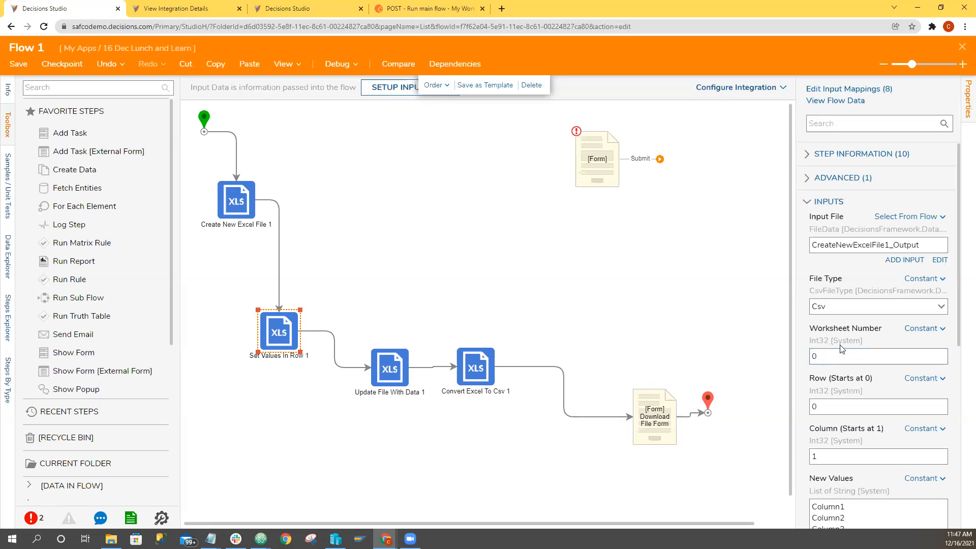
left_click(392, 368)
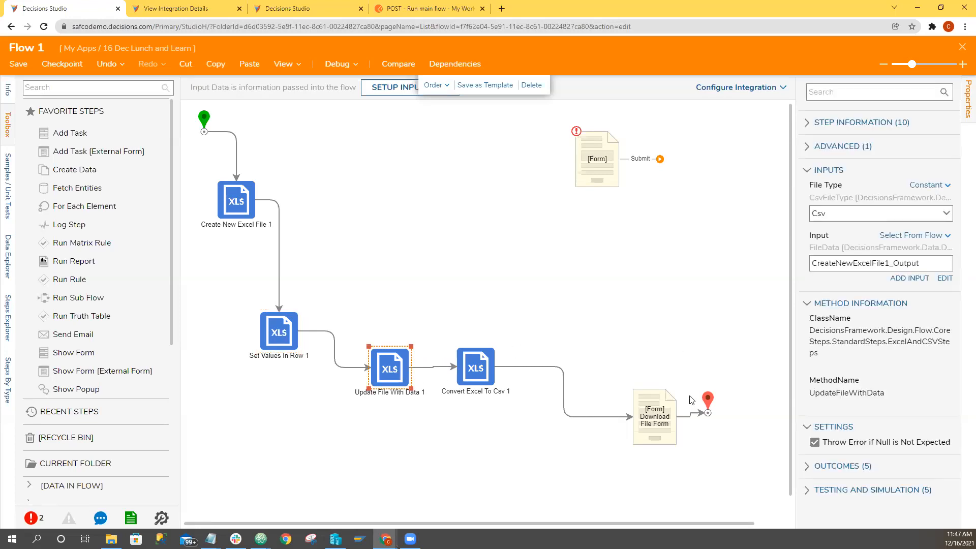
left_click(479, 381)
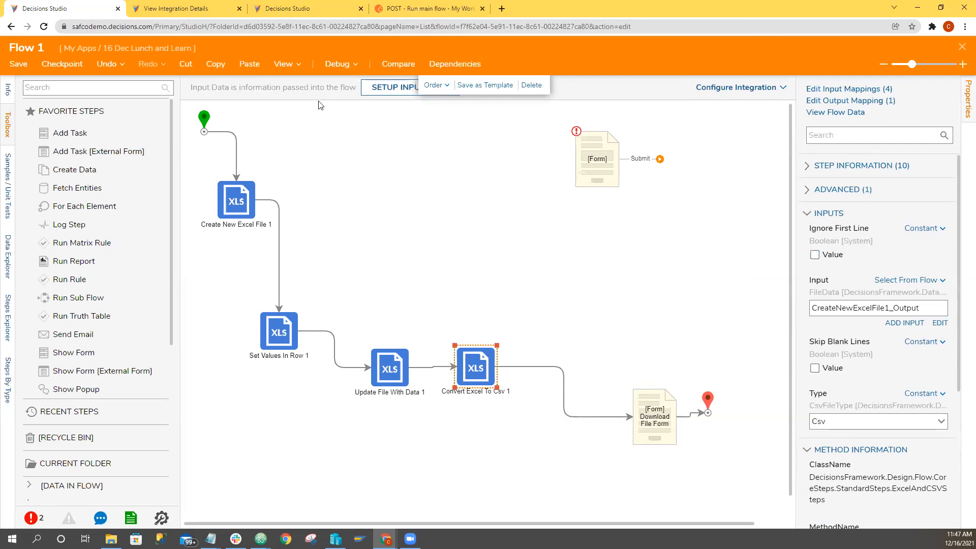
Debug Flow 1 again with the edited step inputs and download the resulting CSV file.
left_click(337, 63)
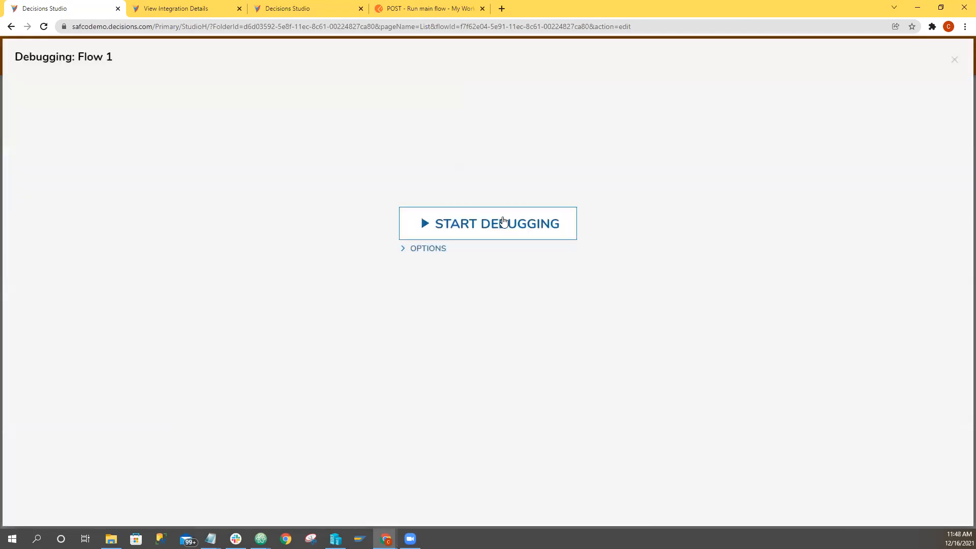
left_click(500, 226)
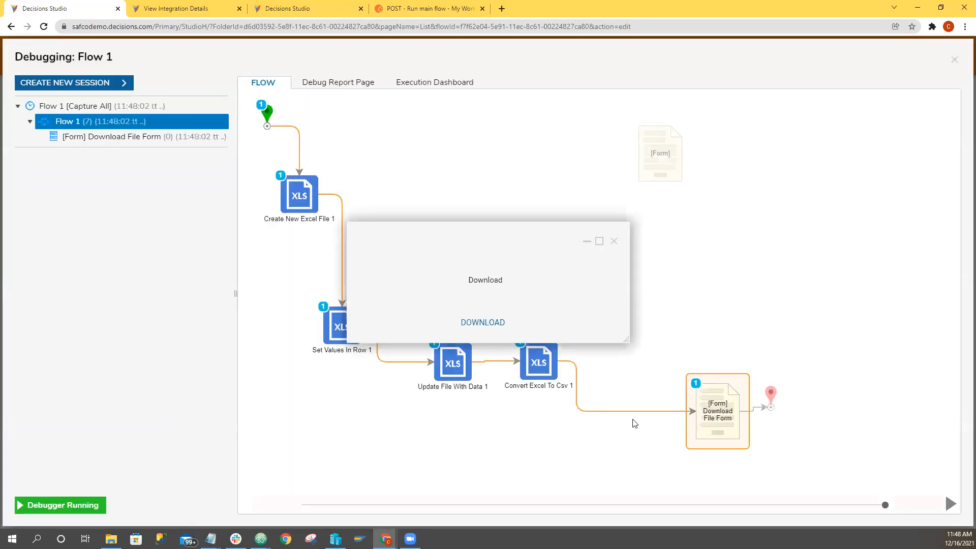
left_click(481, 326)
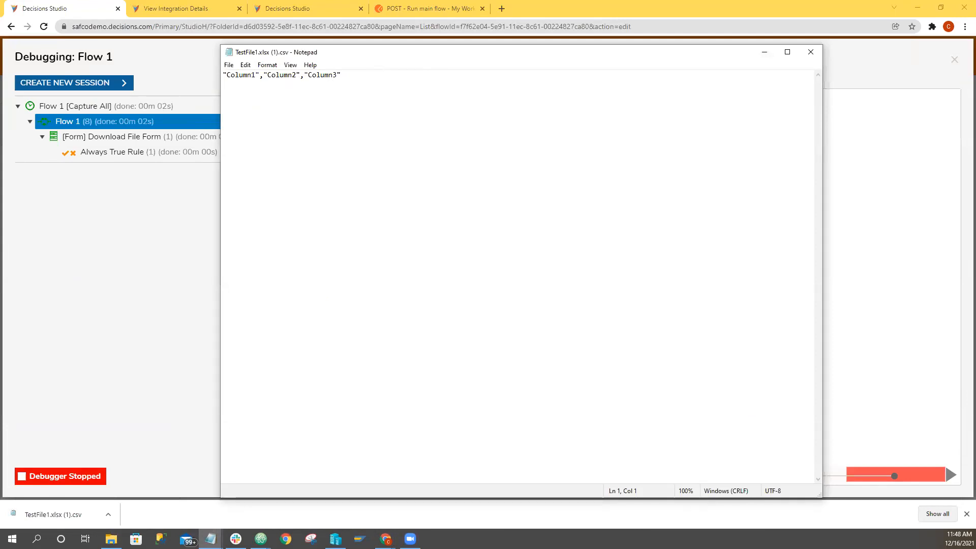
Leave the Flow 1 debugger and look over the inputs of the four Excel steps.
left_click_drag(439, 56, 975, 56)
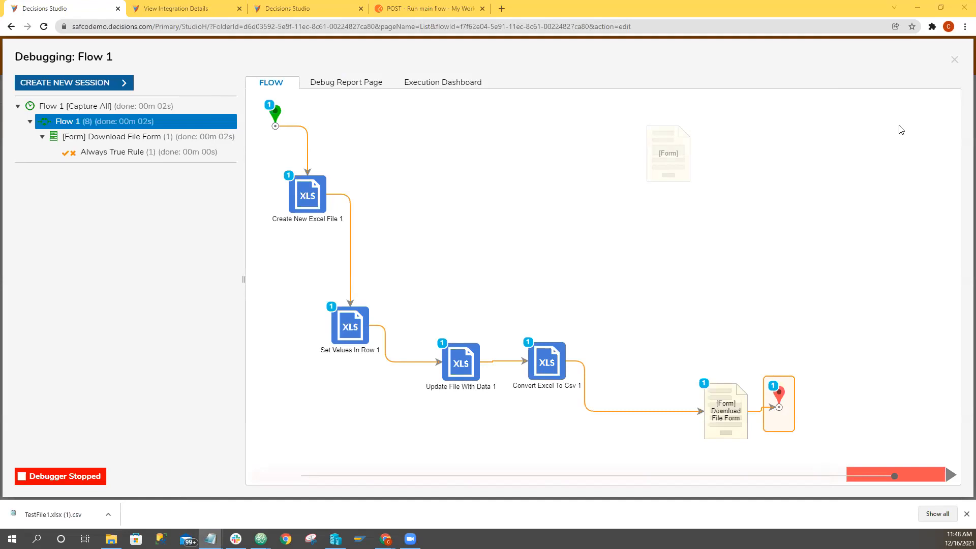
left_click(953, 62)
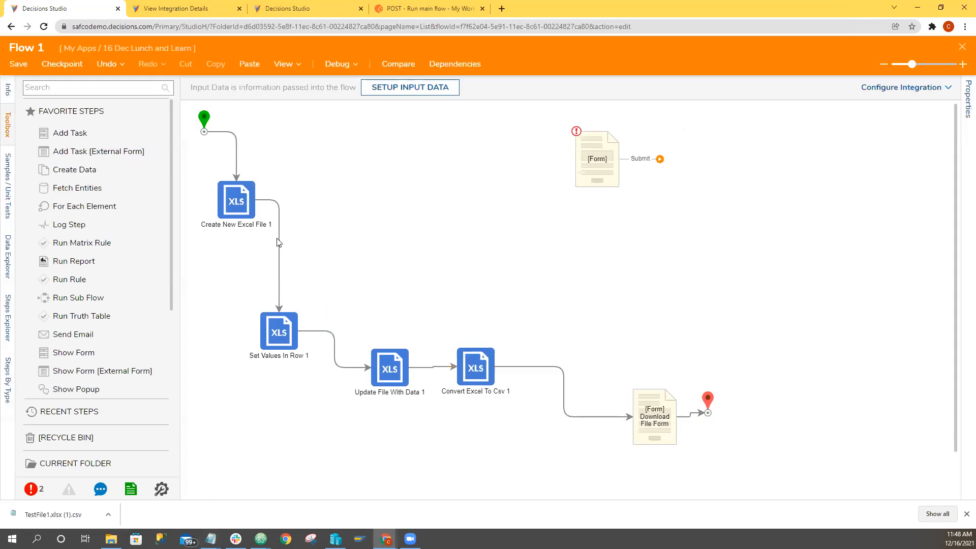
left_click(246, 210)
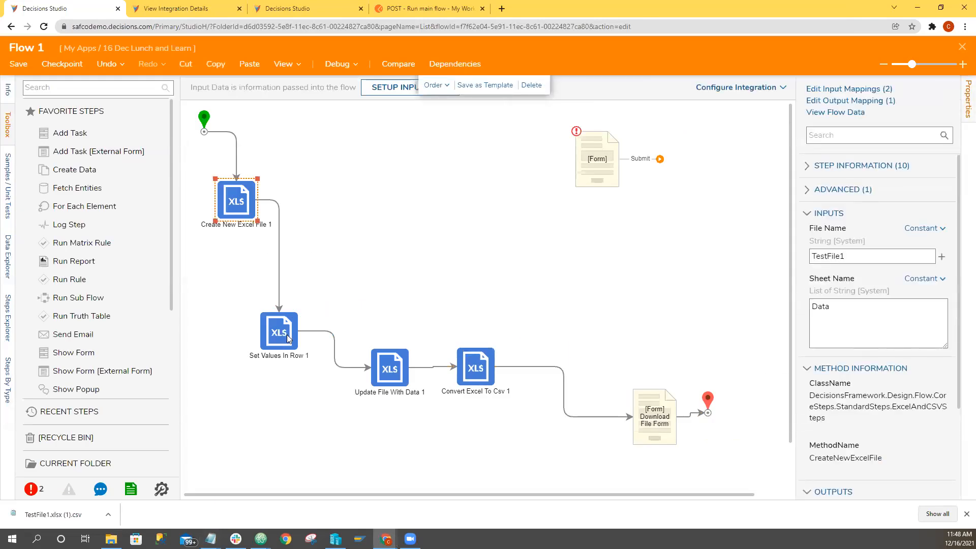
left_click(287, 338)
left_click(386, 368)
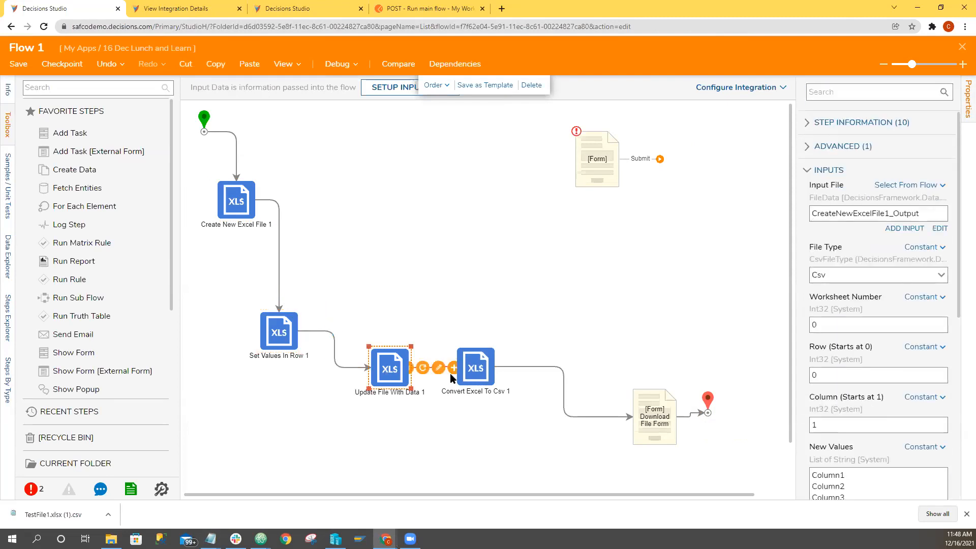
left_click(480, 382)
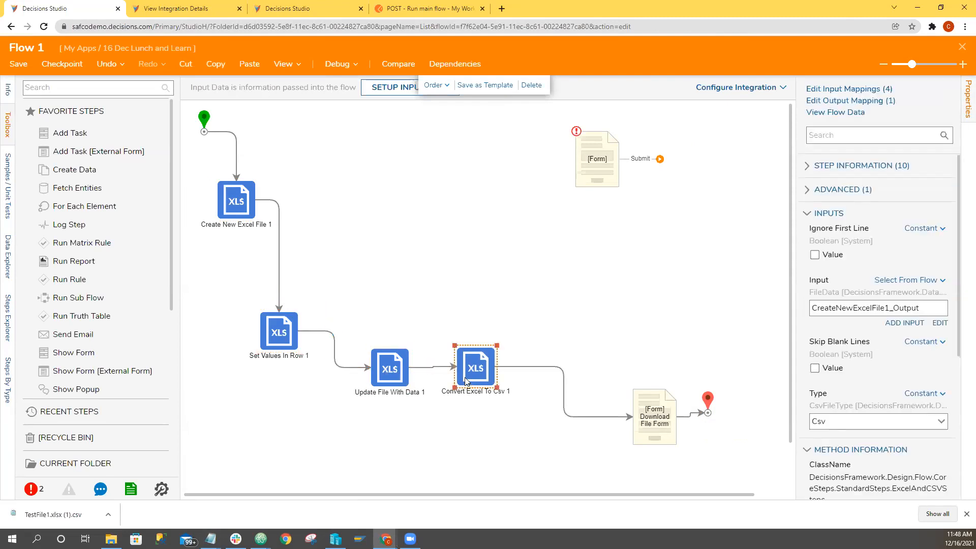
Review the Create New Excel File 1 inputs and every Set Values In Row 1 input, including New Values and the number-parsing option.
left_click(292, 344)
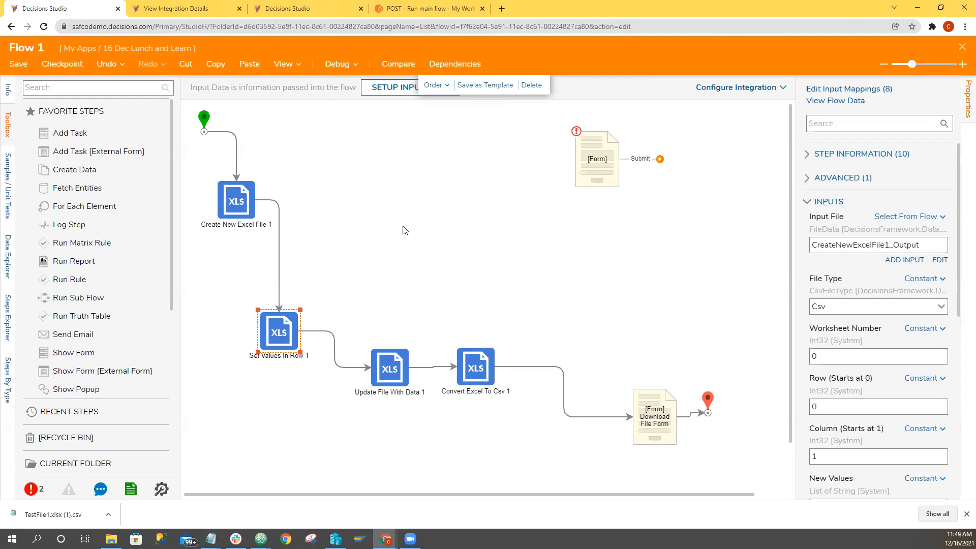
left_click(223, 210)
left_click(277, 336)
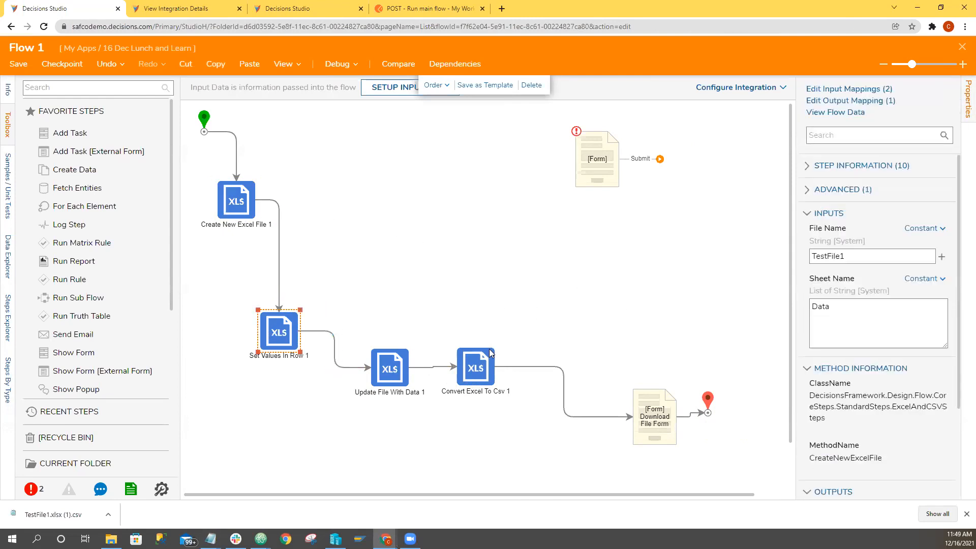
scroll(847, 398, "down", 1)
scroll(847, 401, "down", 1)
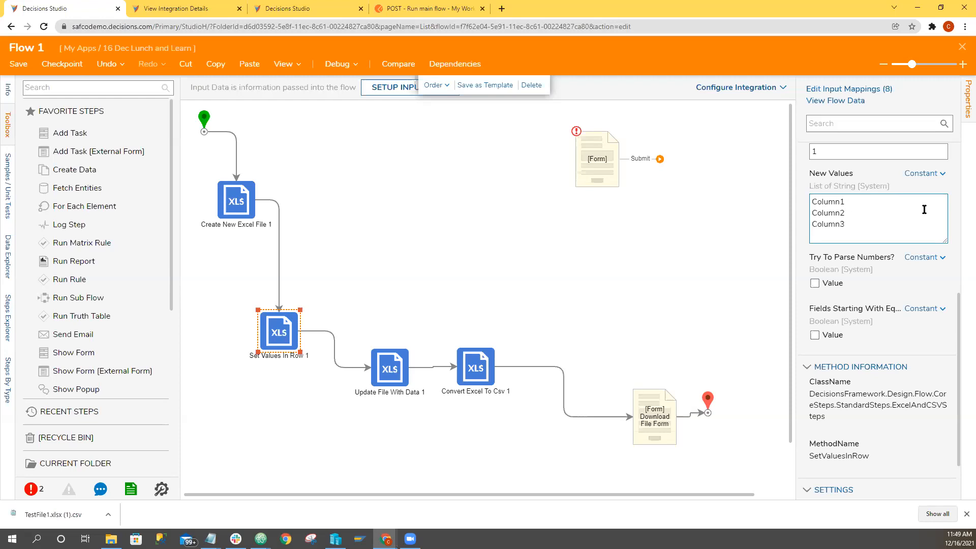
scroll(851, 371, "up", 1)
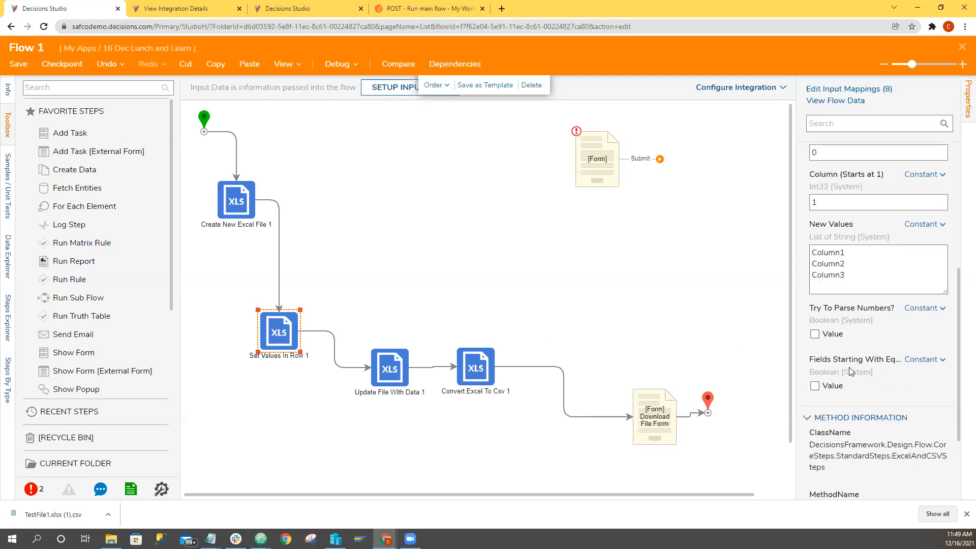
scroll(846, 364, "down", 1)
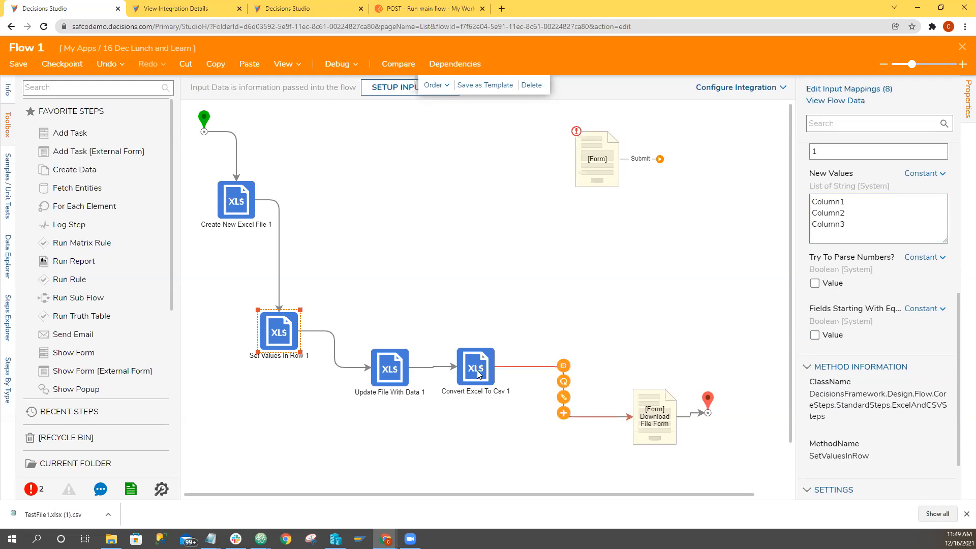
Check the inputs of Update File With Data 1 and Convert Excel To Csv 1.
left_click(399, 376)
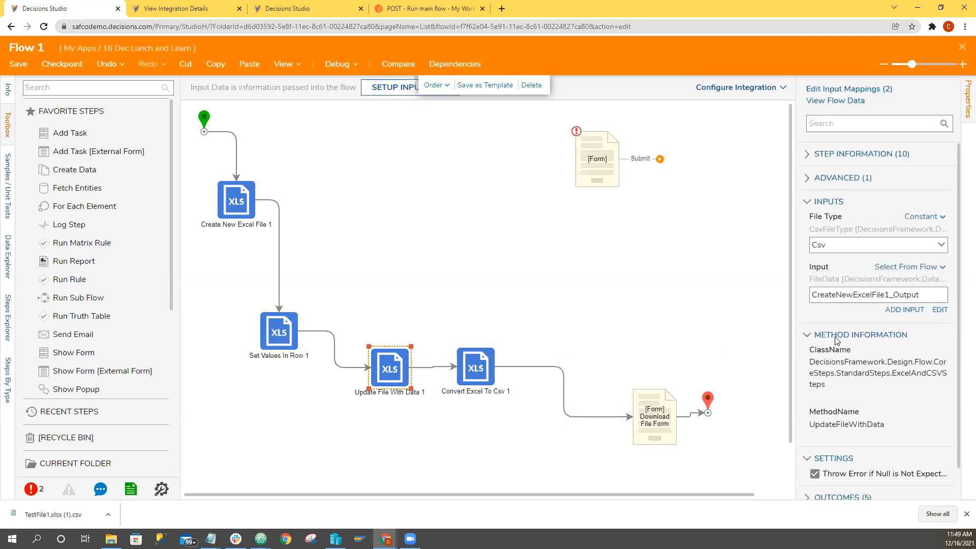
scroll(837, 340, "down", 1)
scroll(848, 348, "up", 1)
left_click(485, 361)
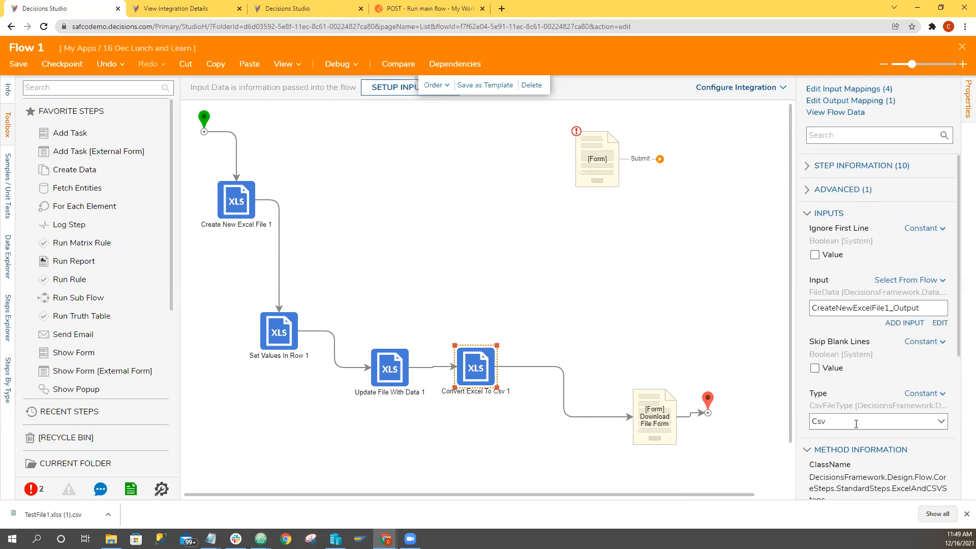
left_click(690, 323)
Debug Flow 1 again, minimize the download form and view the input/output data of the Convert Excel To Csv 1 execution.
left_click(337, 64)
left_click(502, 216)
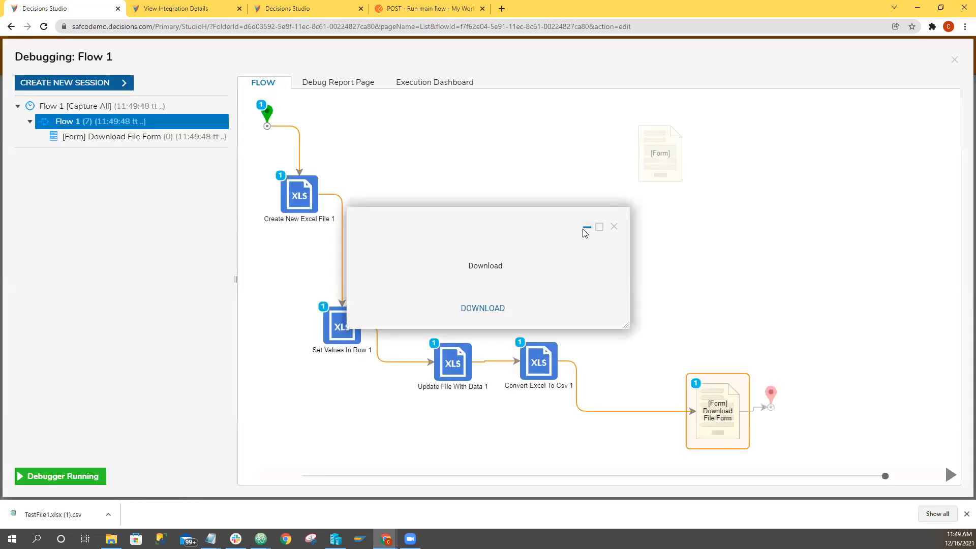
left_click(586, 227)
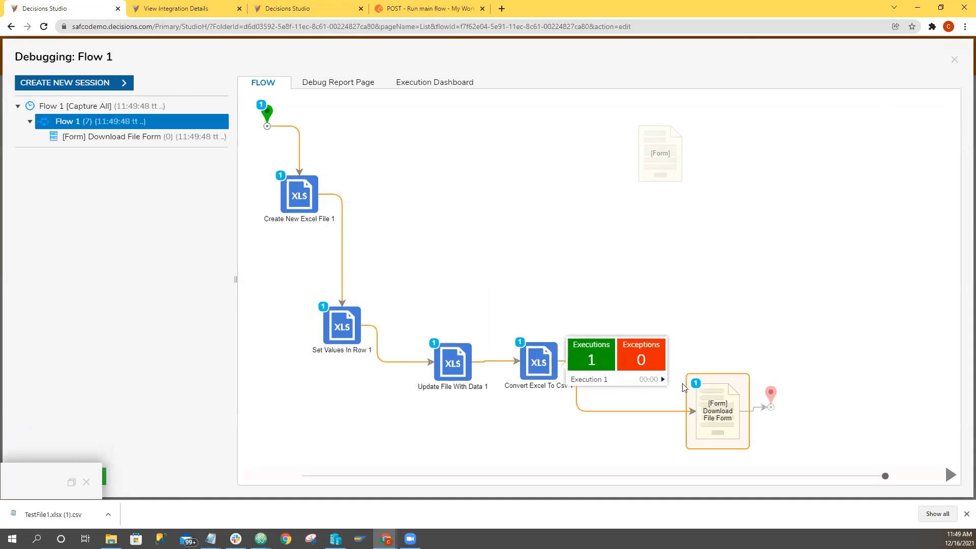
left_click(661, 382)
left_click(709, 384)
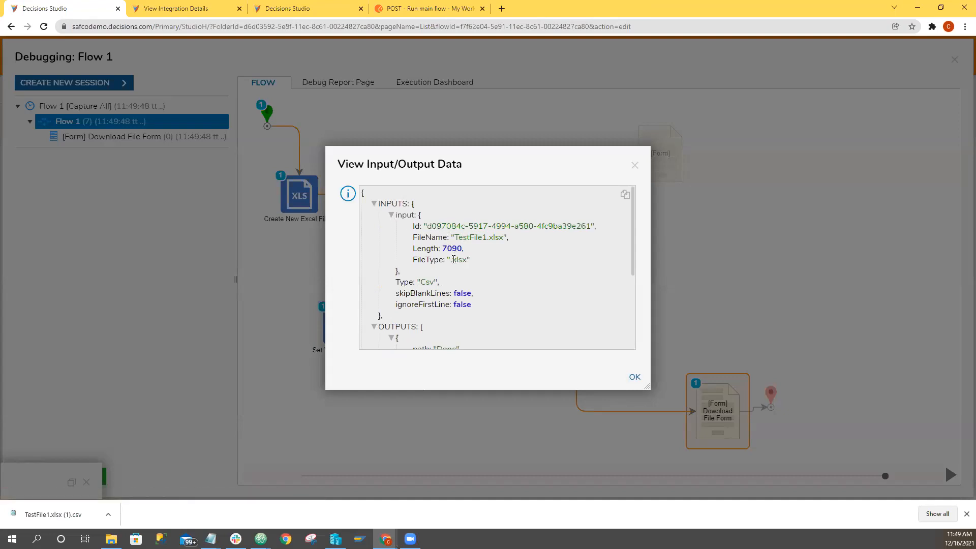
Examine the file name, length and file type in the conversion's inputs and outputs, with the data window enlarged, and close the debugger.
left_click_drag(452, 260, 468, 263)
scroll(476, 276, "down", 3)
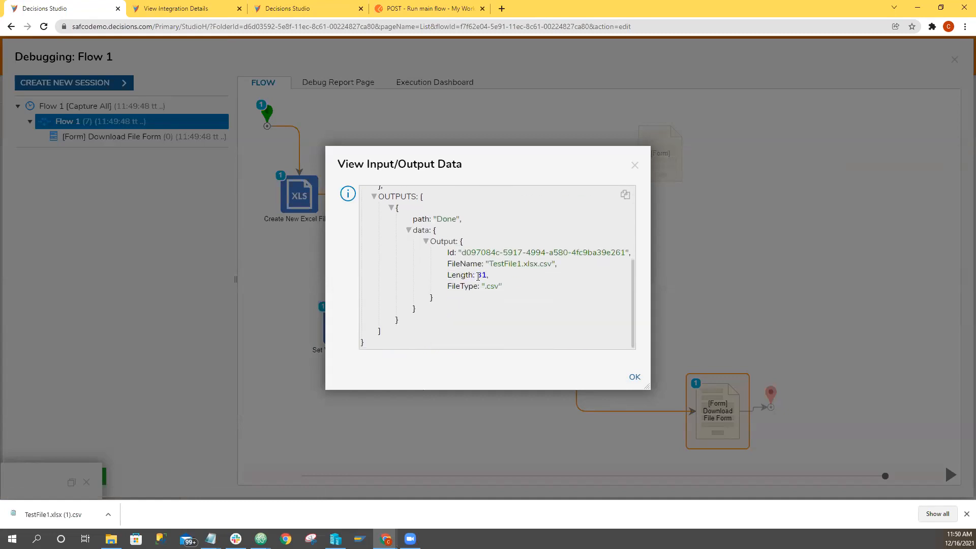
double_click(481, 275)
left_click_drag(646, 386, 813, 419)
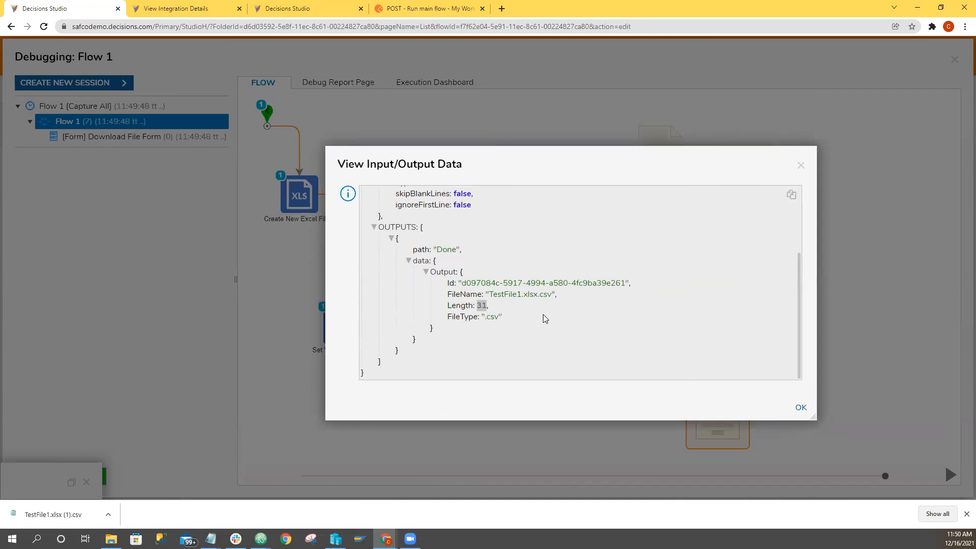
scroll(501, 304, "up", 2)
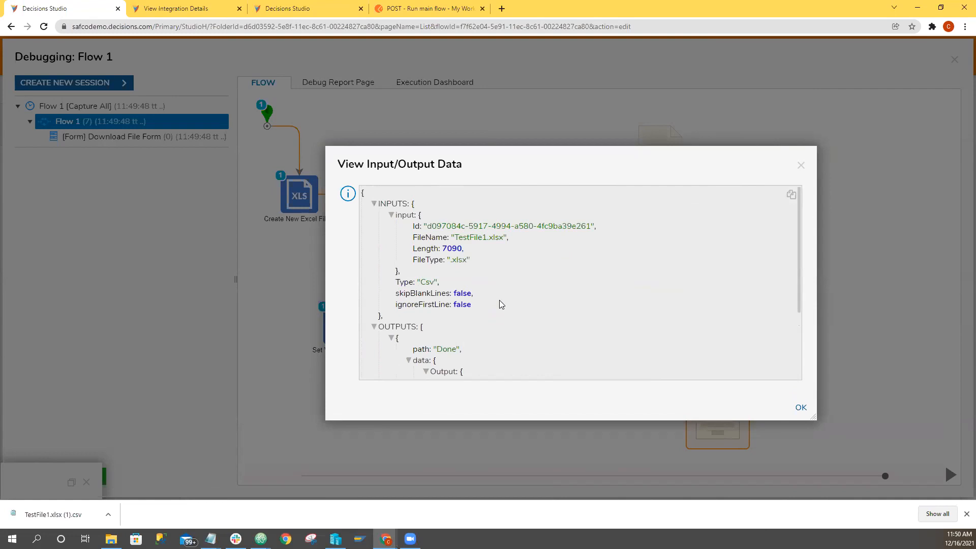
scroll(501, 304, "down", 2)
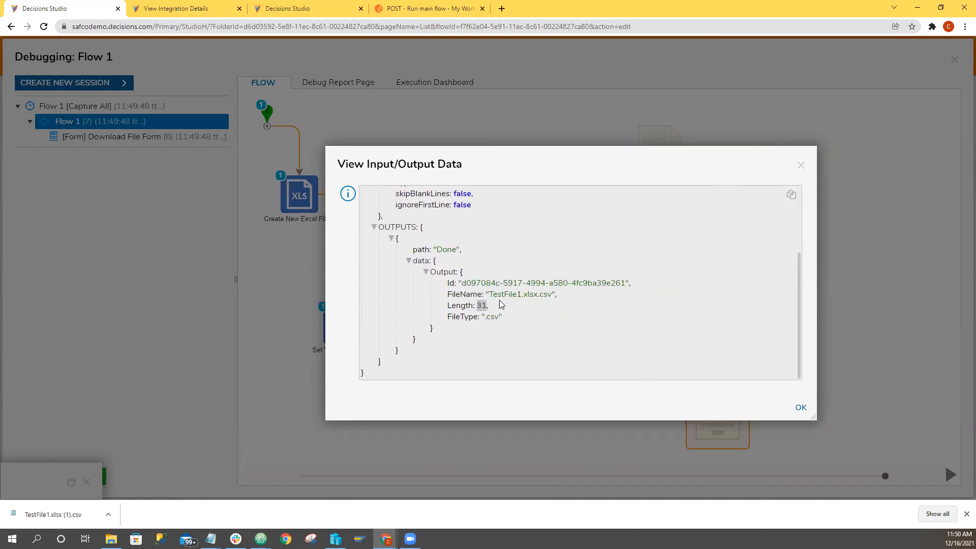
left_click(800, 165)
left_click(954, 61)
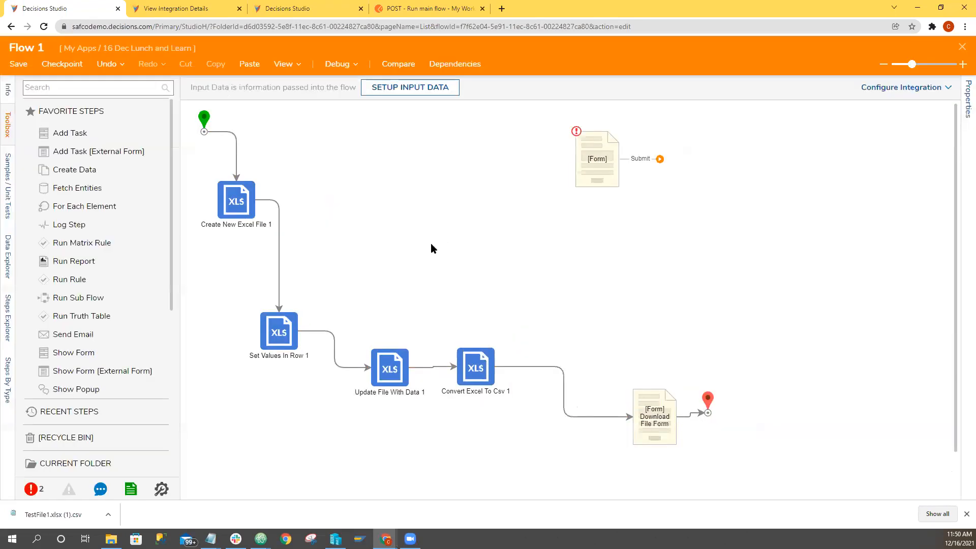
Inspect the step information of Create New Excel File 1 and Set Values In Row 1.
left_click(237, 204)
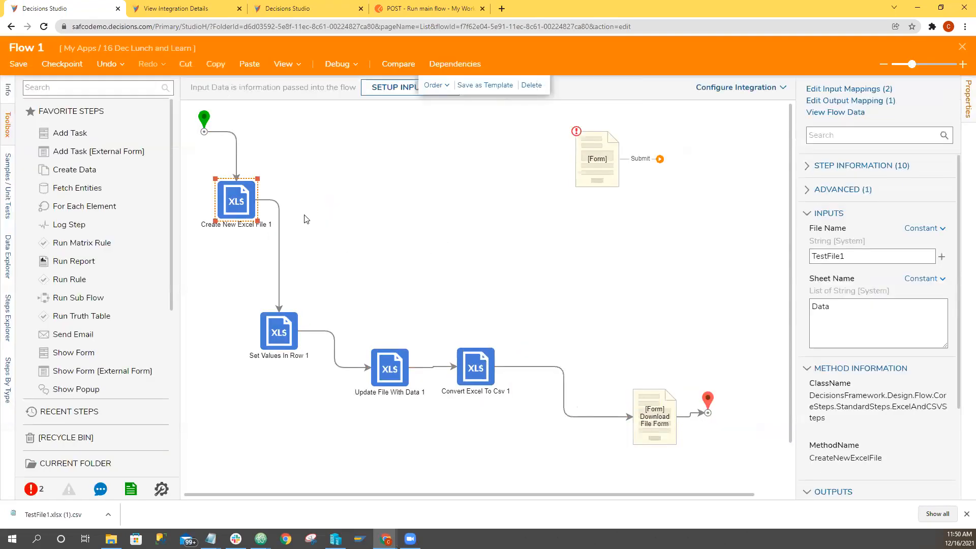
left_click(810, 172)
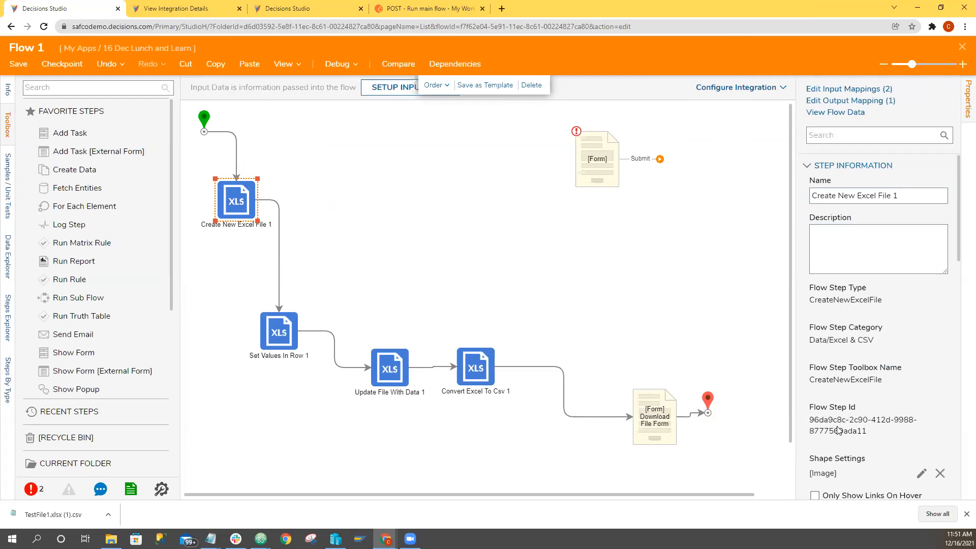
left_click(285, 328)
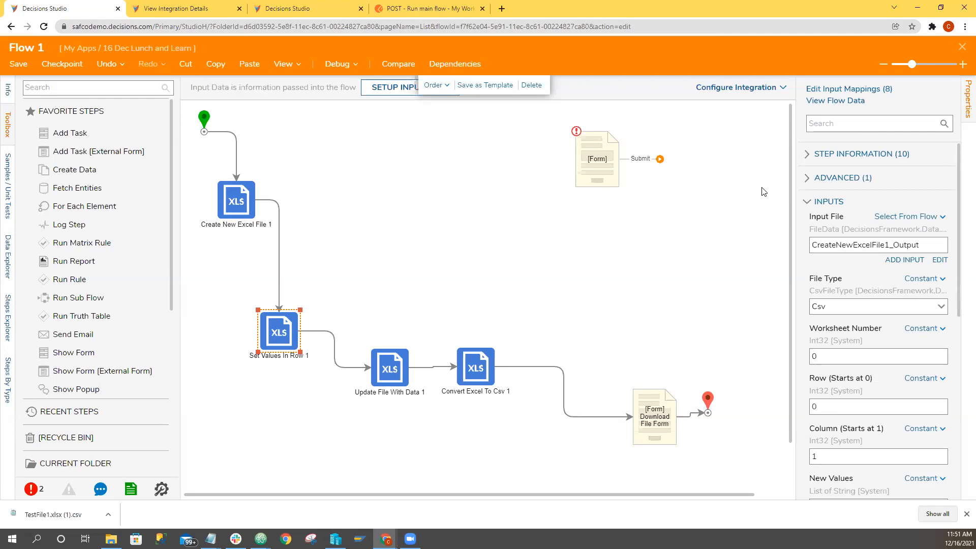
left_click(809, 157)
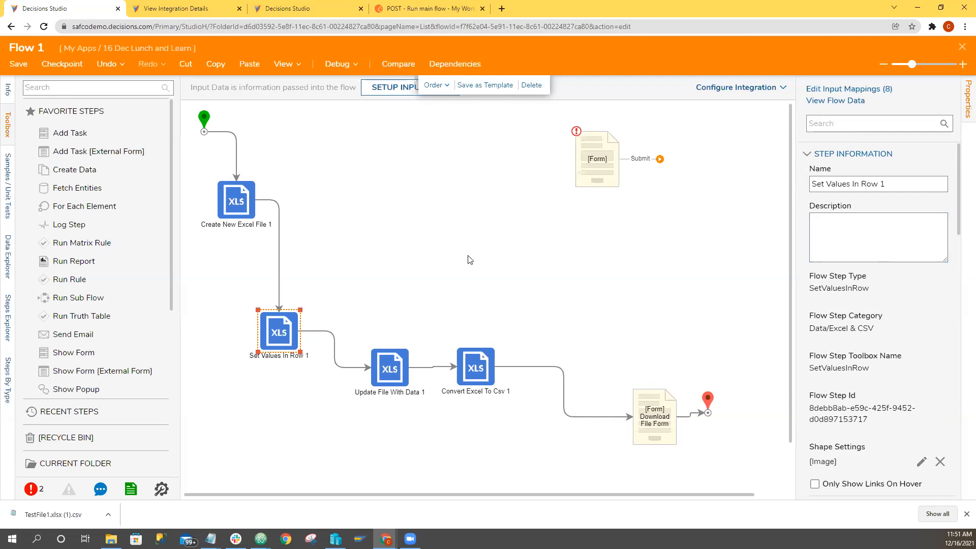
left_click(246, 202)
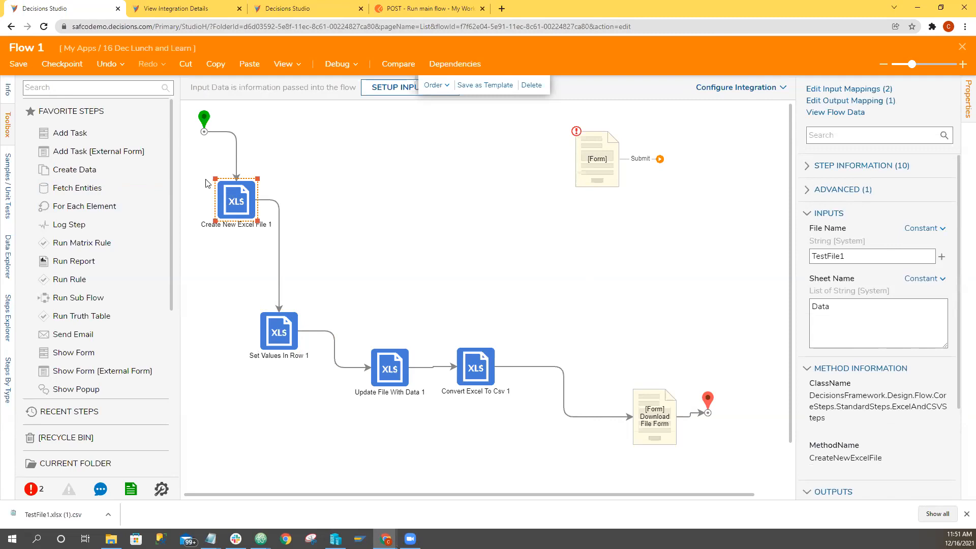
Find the step "create new excel" and add a second Create New Excel File step to the right of the first.
left_click(80, 89)
type("cr")
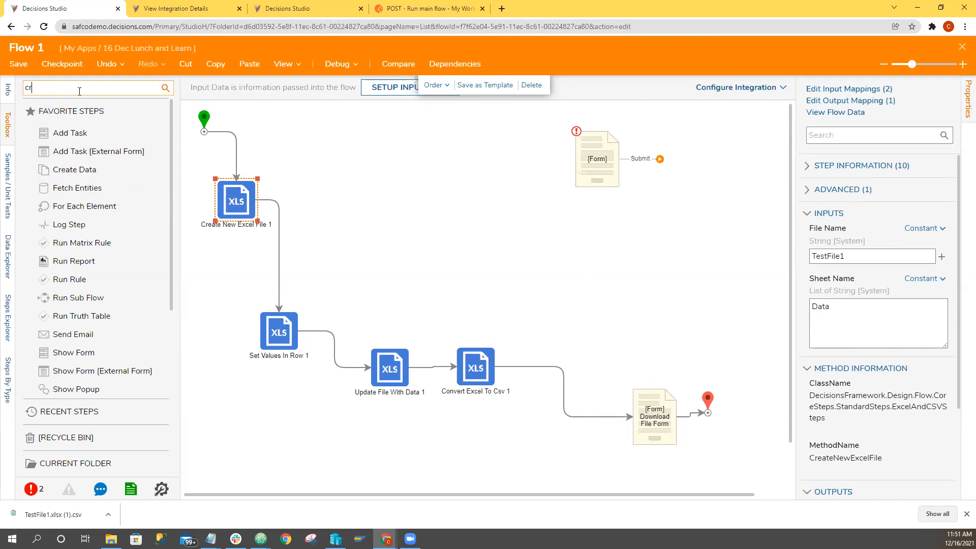
type("eate new excel")
left_click_drag(81, 107, 379, 226)
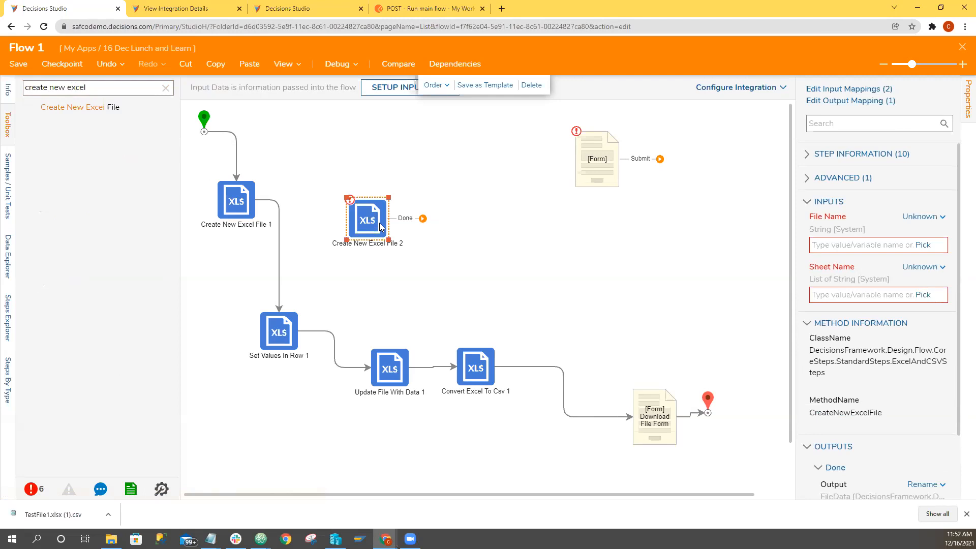
Look through the inputs of the Set Values In Row 1 step again.
left_click(279, 342)
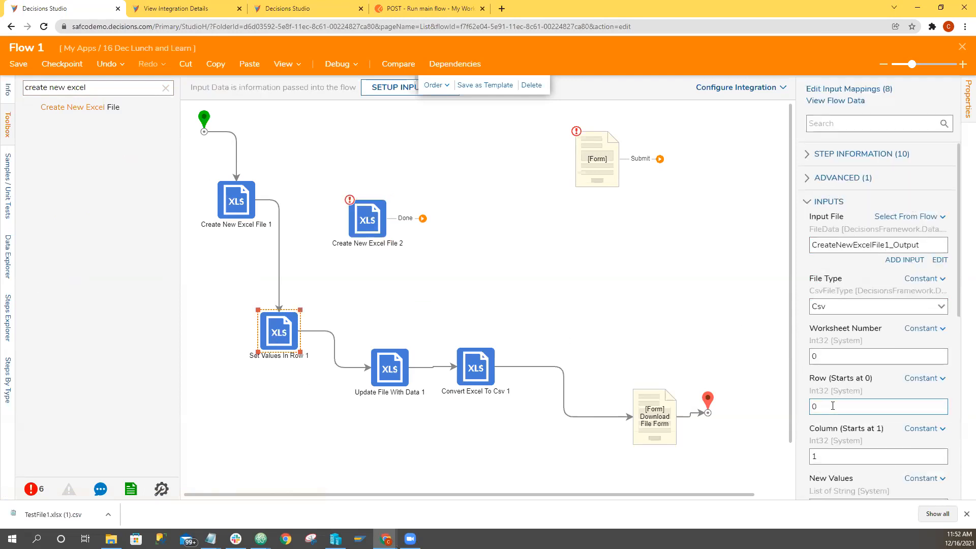
scroll(833, 406, "down", 3)
scroll(833, 405, "up", 3)
Move Create New Excel File 2 closer to Create New Excel File 1 and view its step information.
left_click_drag(373, 220, 340, 194)
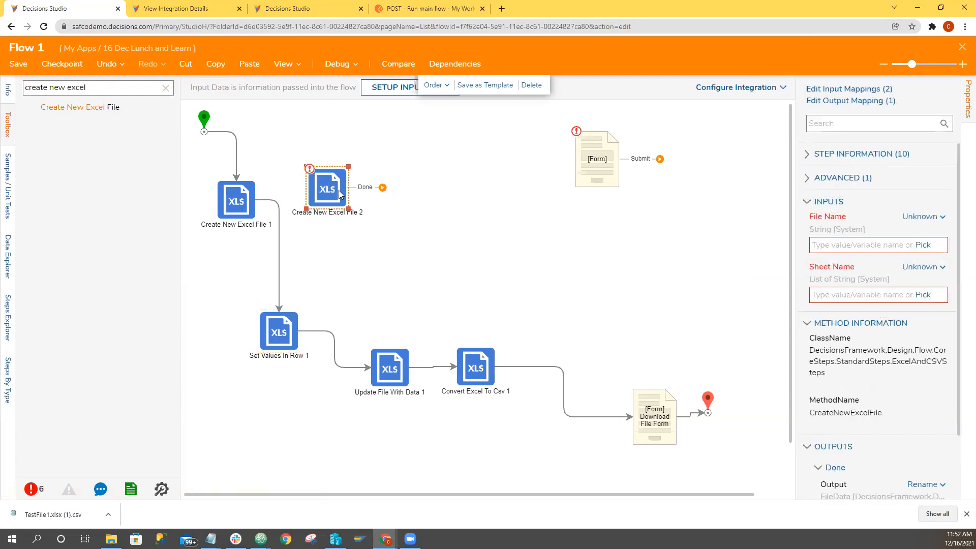
left_click(395, 231)
left_click(328, 197)
left_click(812, 154)
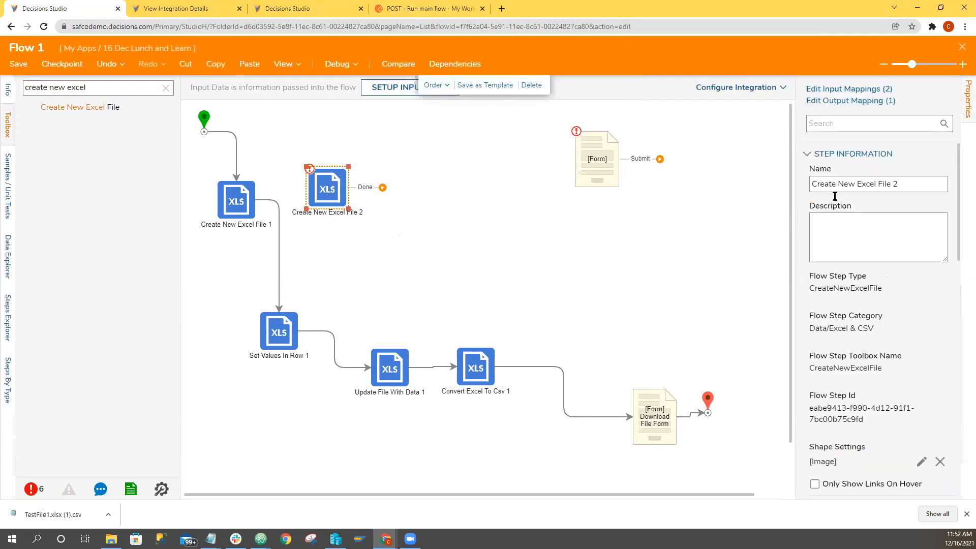
scroll(841, 407, "down", 1)
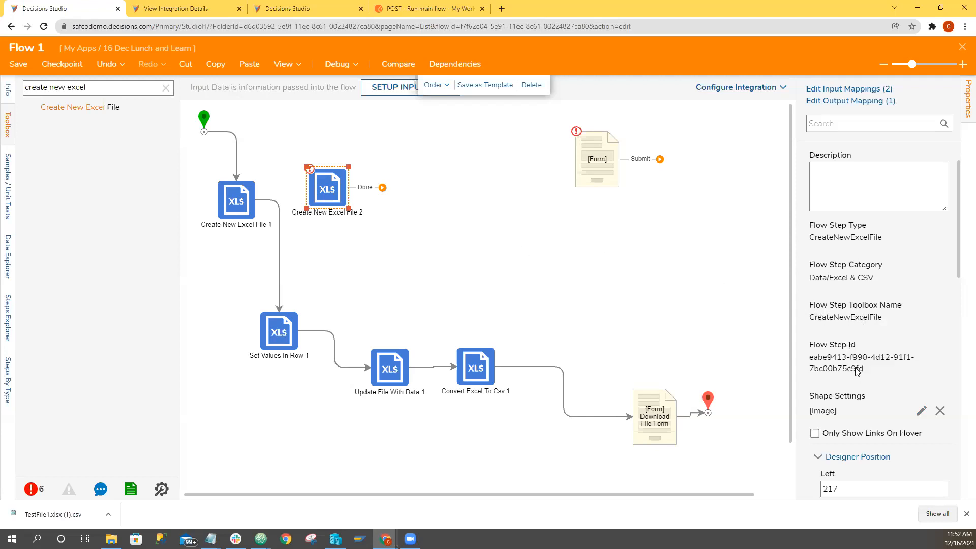
Compare the step information of Create New Excel File 1 with that of Create New Excel File 2.
left_click(251, 203)
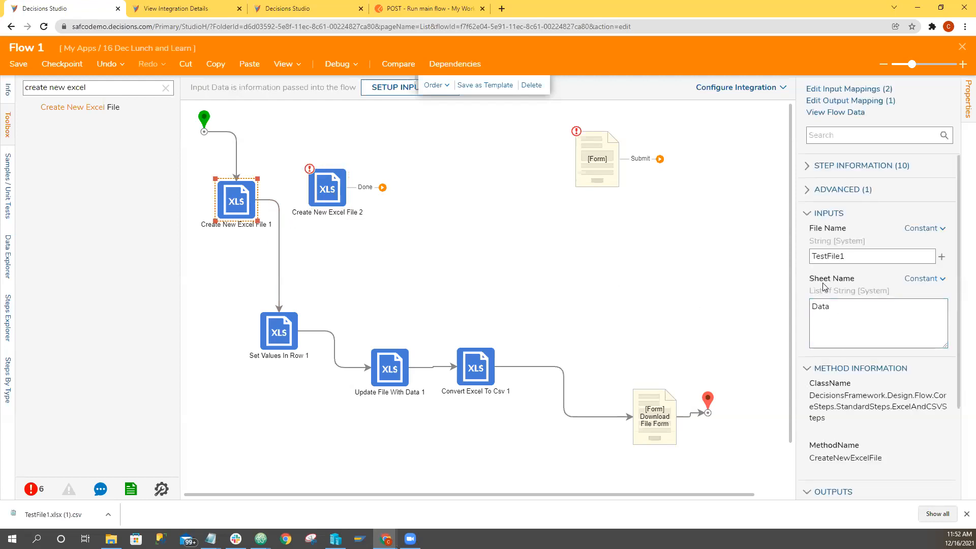
left_click(811, 165)
scroll(837, 273, "down", 1)
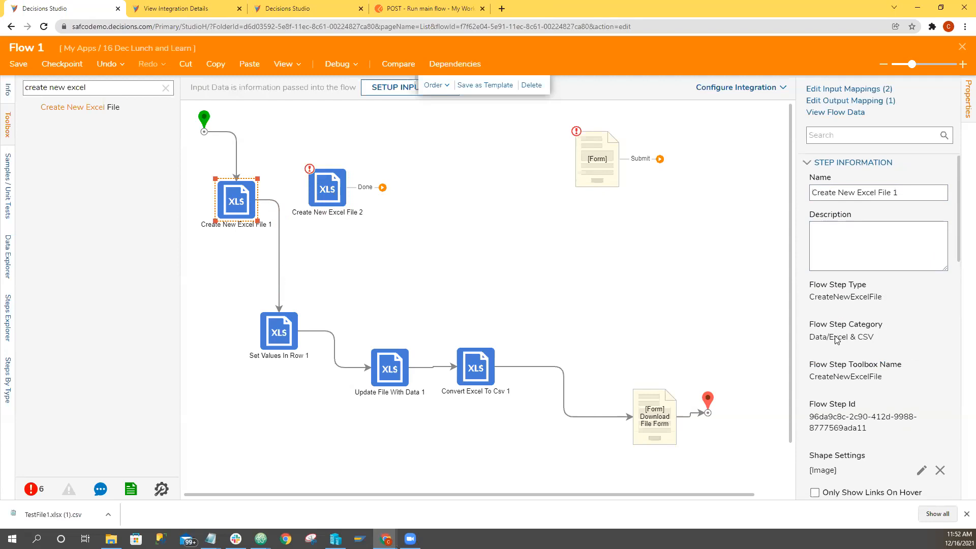
left_click(327, 193)
scroll(829, 381, "down", 3)
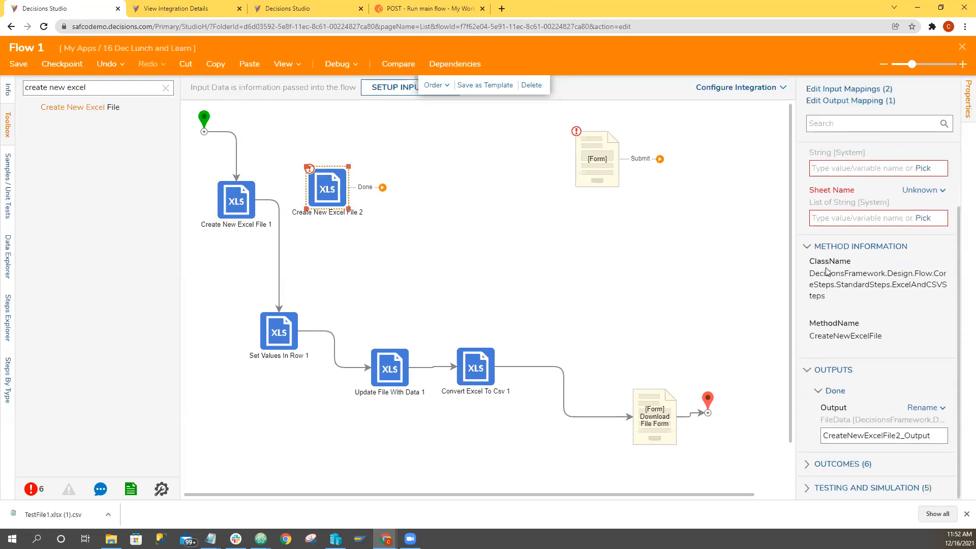
scroll(828, 272, "up", 3)
left_click(808, 154)
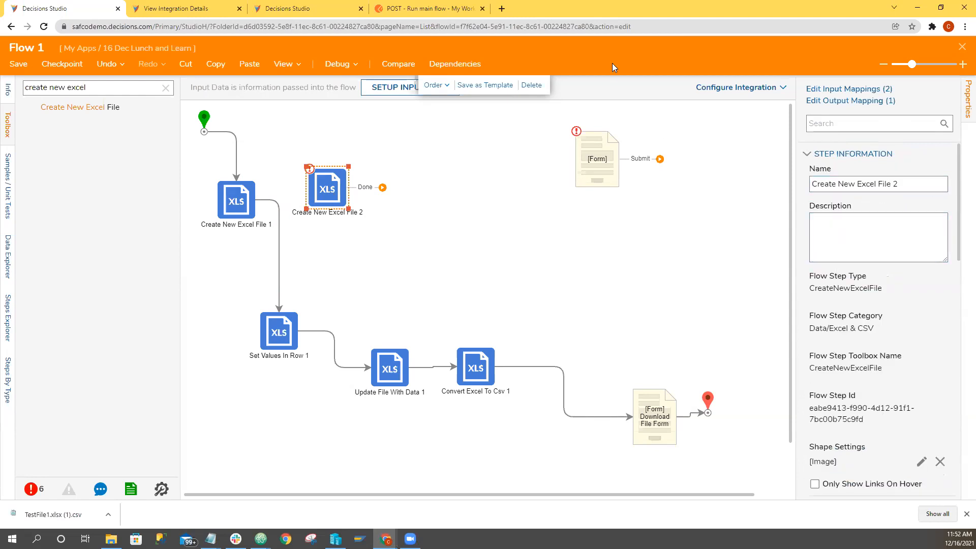
Delete the Create New Excel File 2 step and return to the inputs of Set Values In Row 1.
left_click(531, 85)
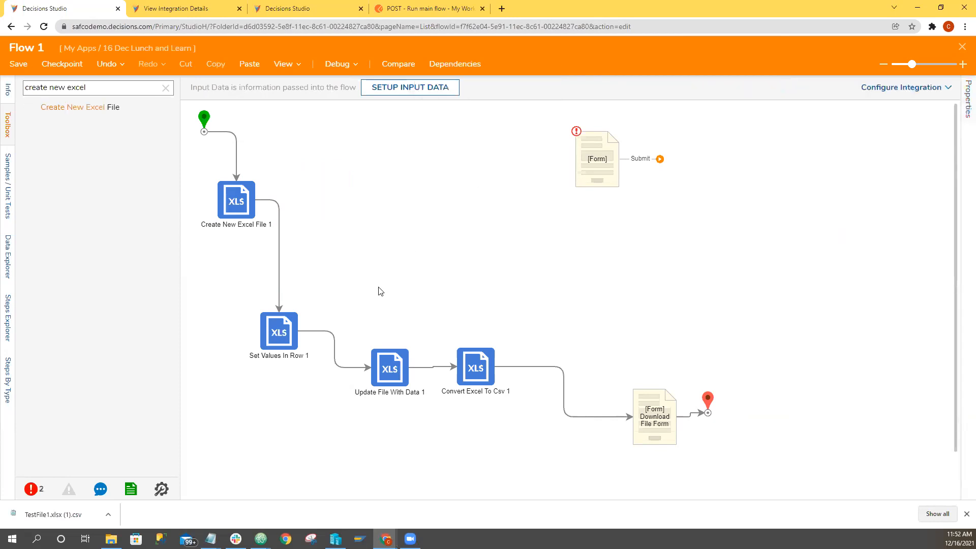
left_click(264, 346)
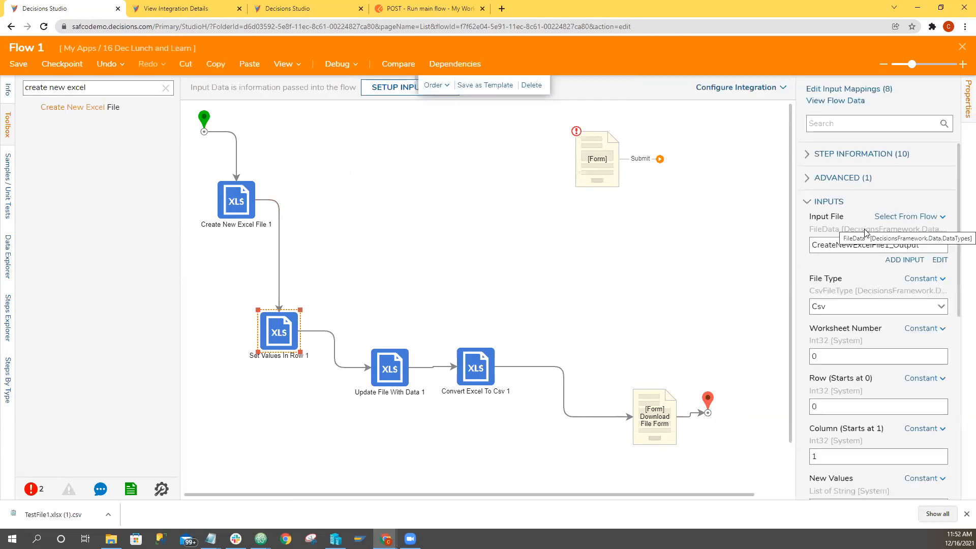